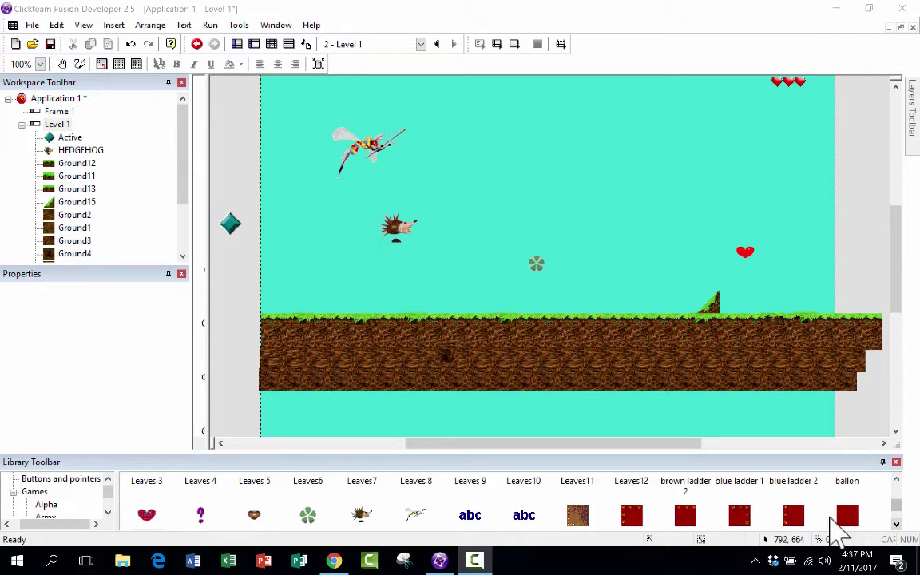
# Set the movement type of the Mosquito object in Level 1 to Path
pyautogui.scroll(-1, 830, 517)
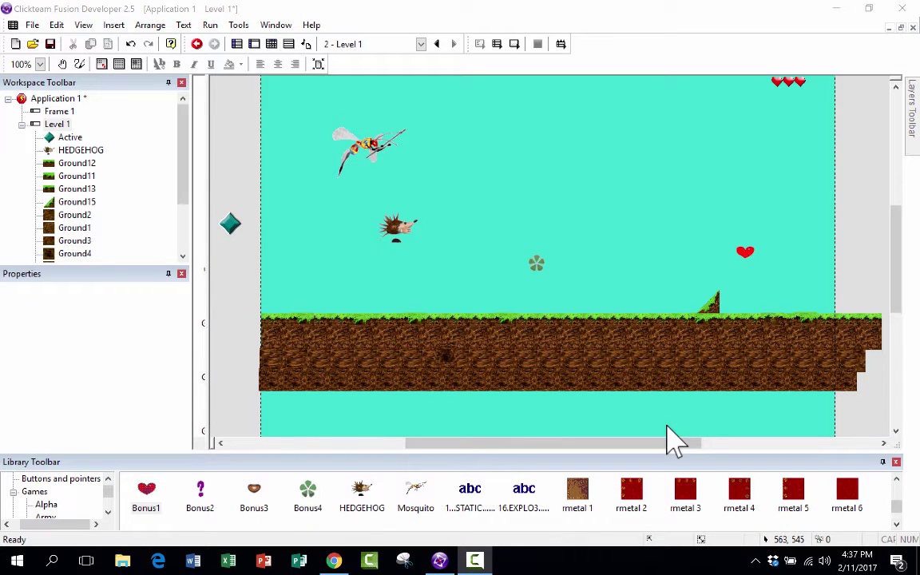
pyautogui.click(369, 151)
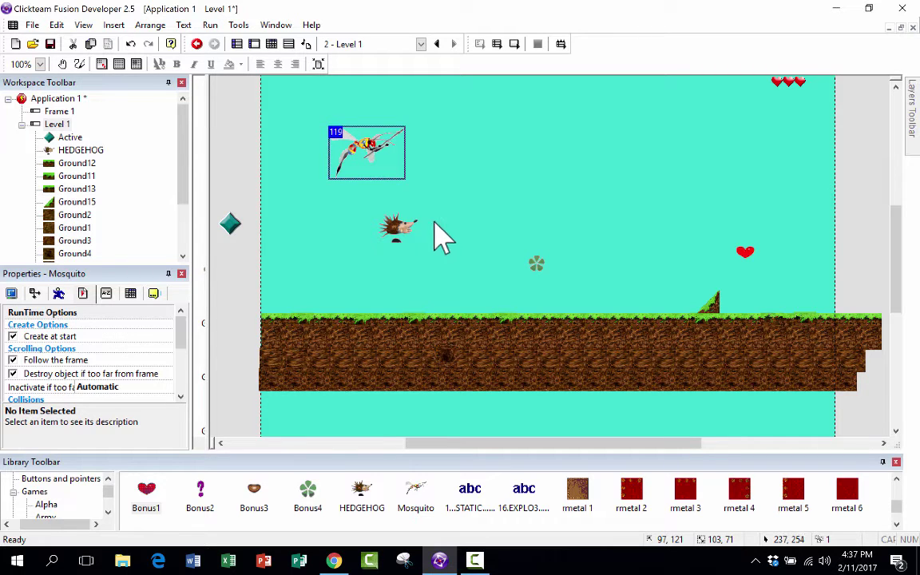
pyautogui.scroll(-3, 483, 247)
pyautogui.scroll(4, 482, 247)
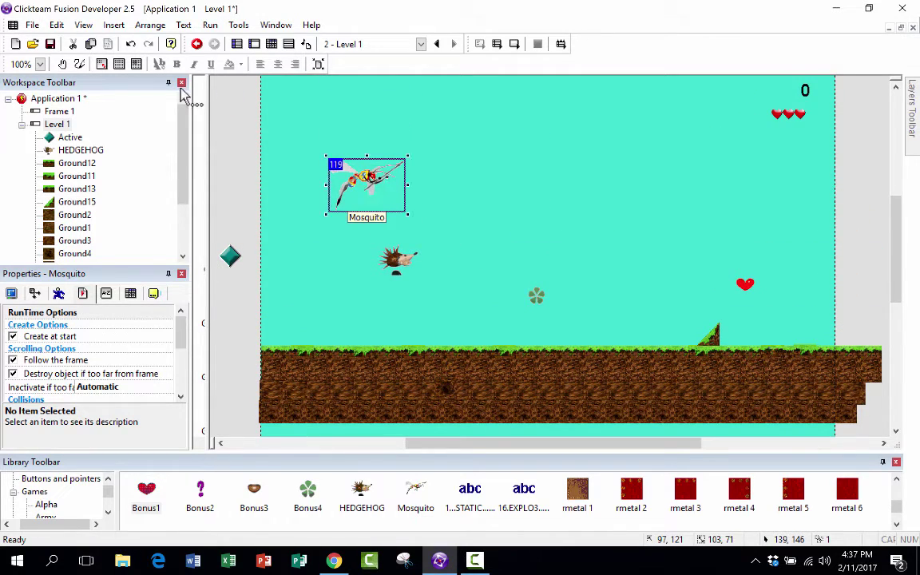
pyautogui.click(332, 169)
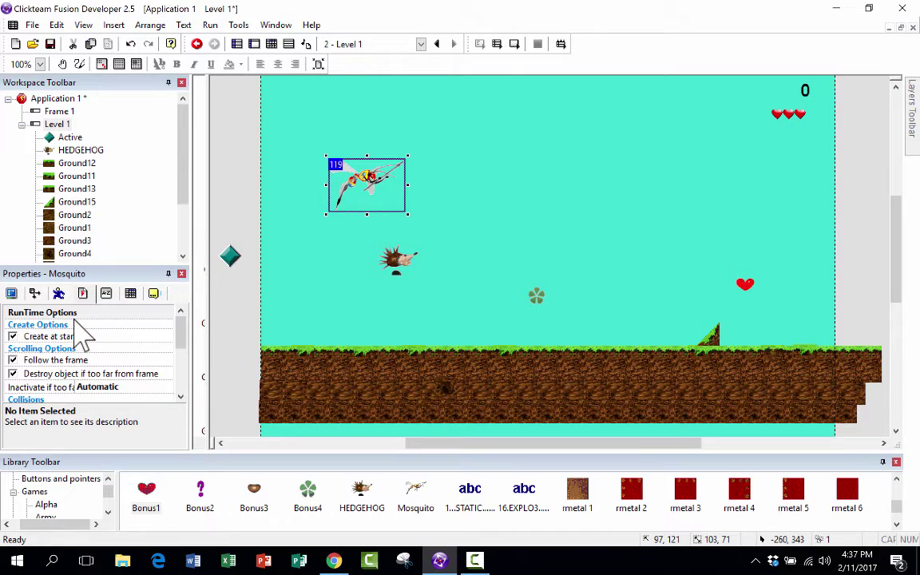
pyautogui.click(370, 176)
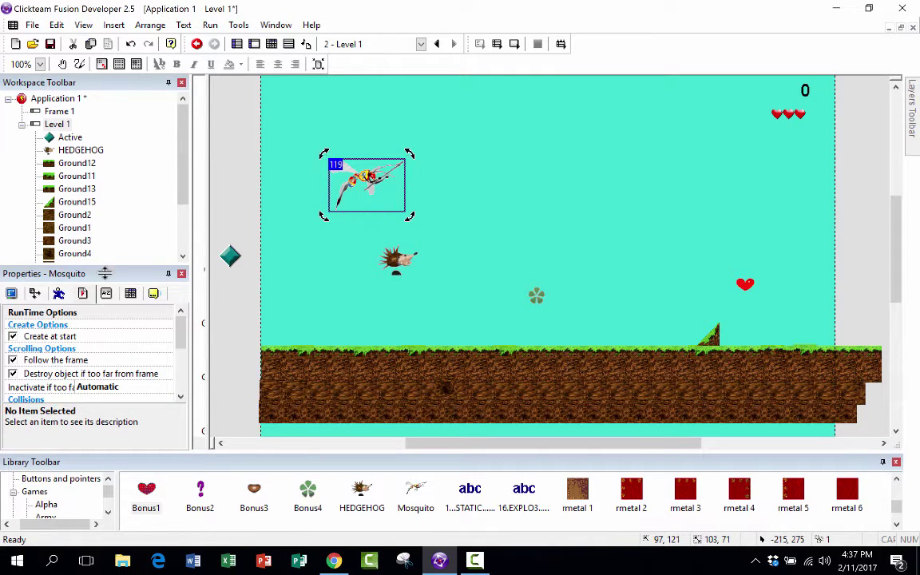
pyautogui.click(336, 172)
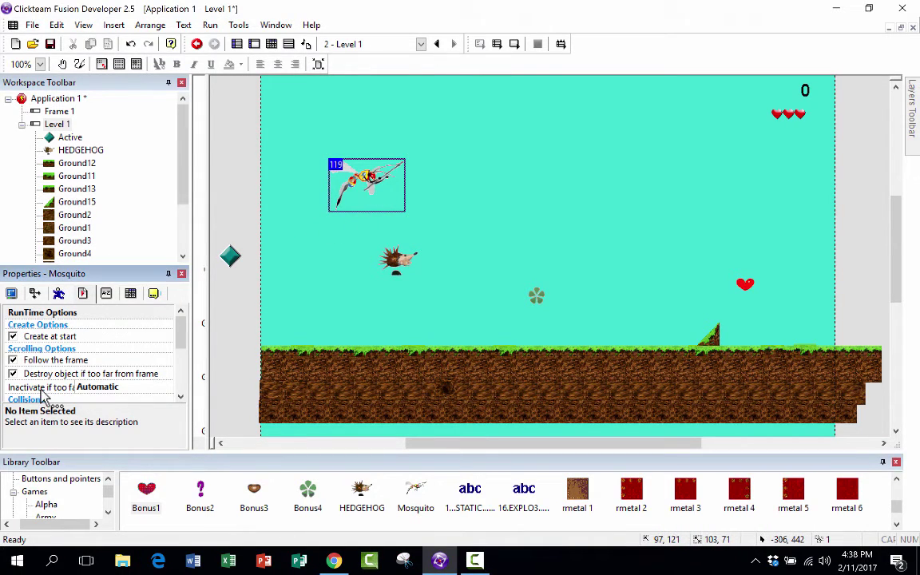
pyautogui.click(59, 294)
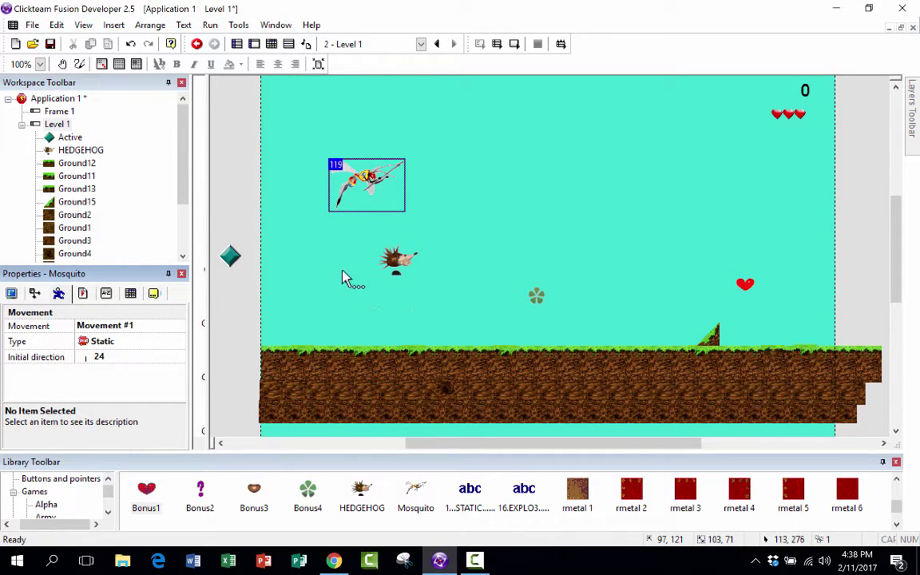
pyautogui.scroll(1, 320, 200)
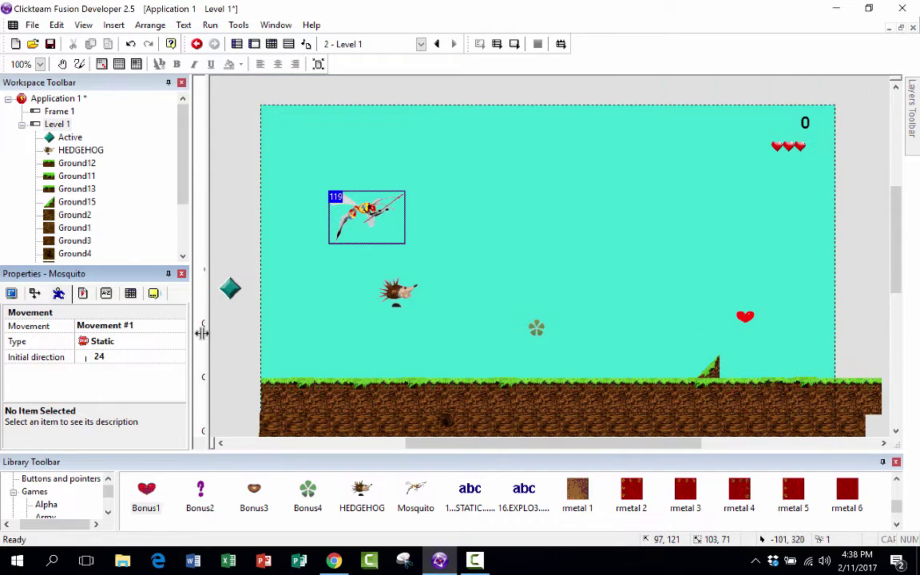
pyautogui.click(102, 341)
pyautogui.click(102, 342)
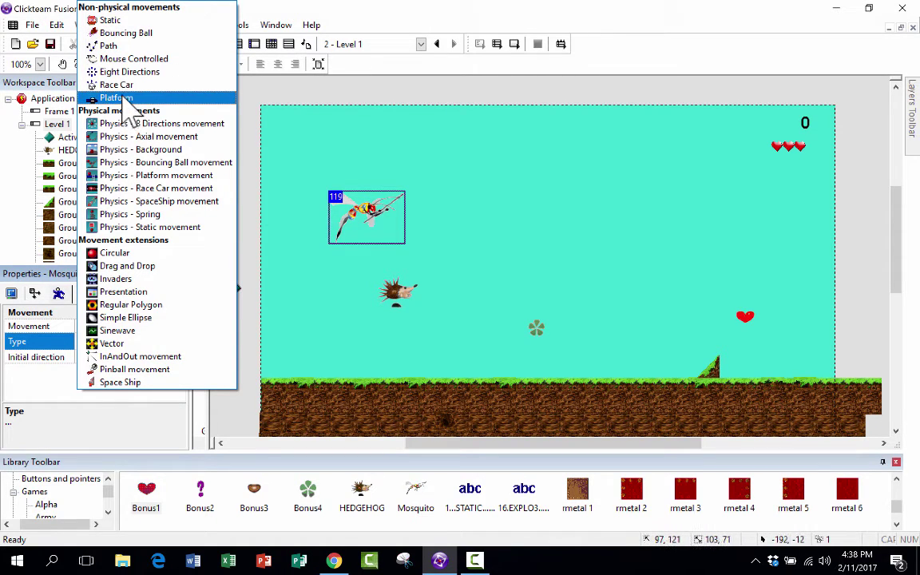
pyautogui.click(108, 48)
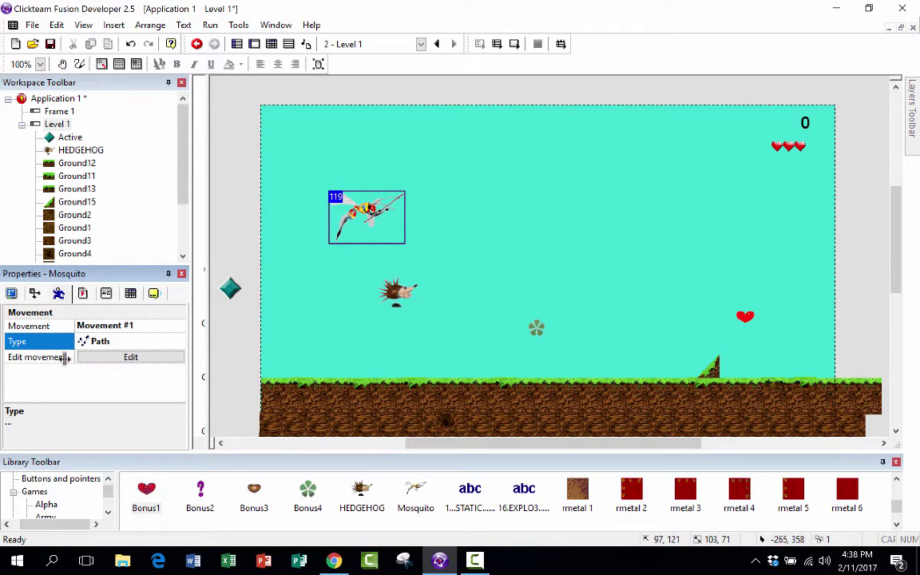
# Edit the Mosquito's path movement and draw a first path line straight up from the mosquito
pyautogui.click(130, 357)
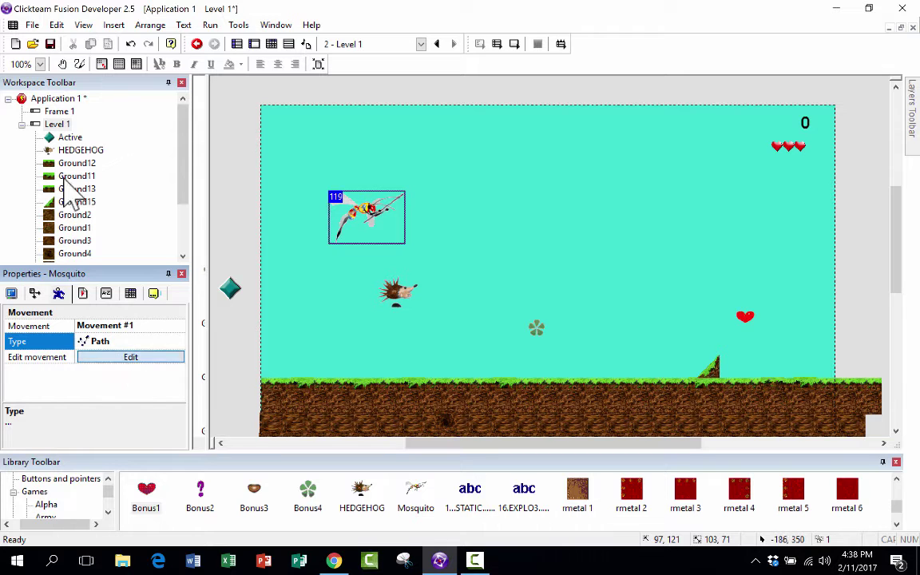
pyautogui.moveTo(277, 167); pyautogui.dragTo(255, 44)
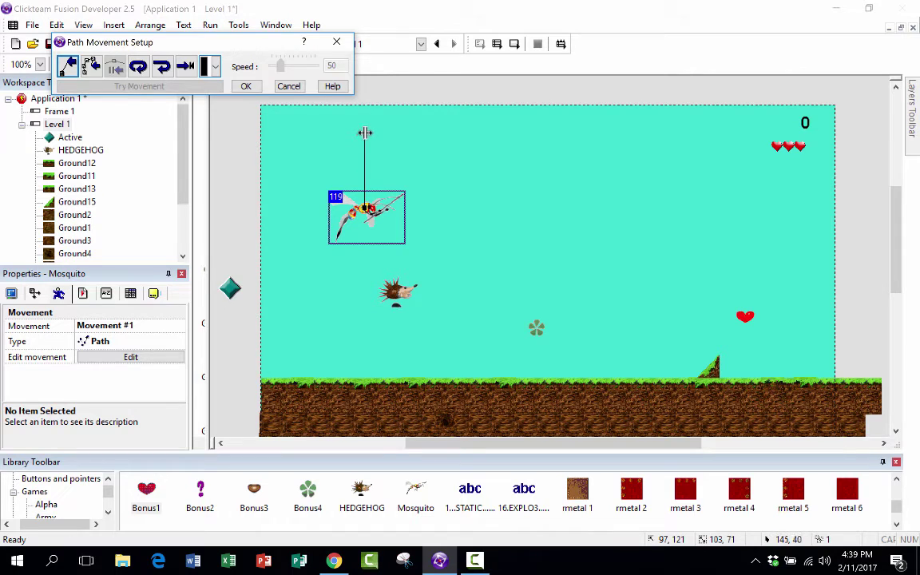
pyautogui.click(364, 135)
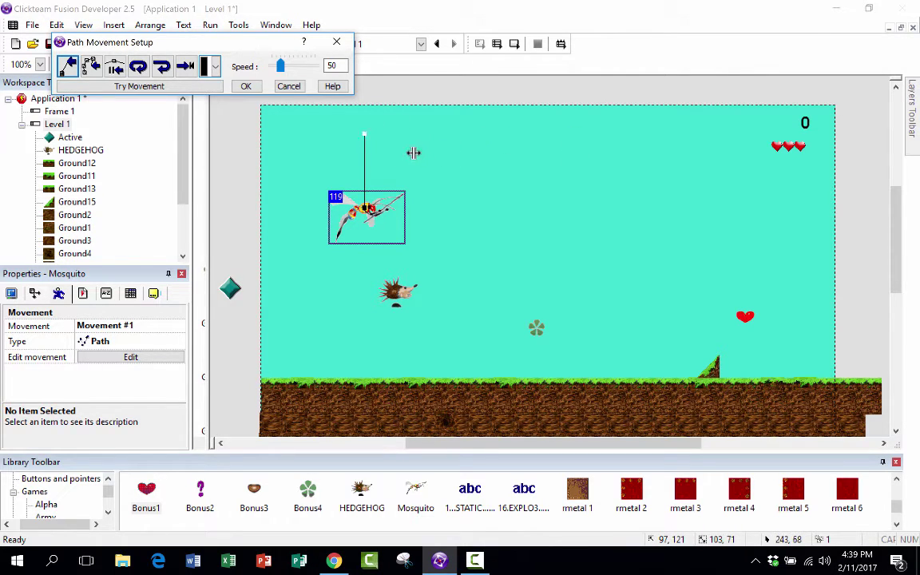
# Extend the Mosquito's path from its end point with many connected zigzag lines across the sky, ending just above the ground beyond the clover
pyautogui.rightClick(365, 133)
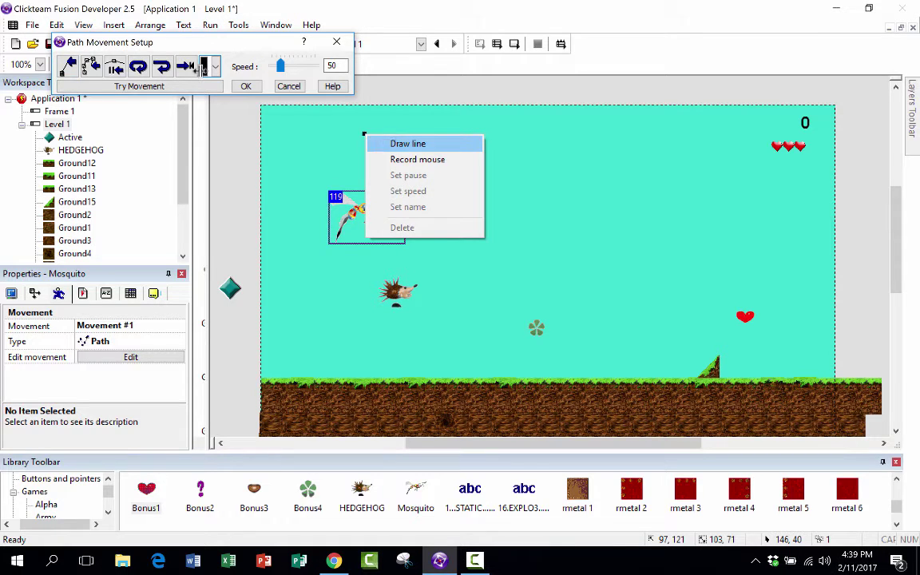
pyautogui.click(407, 143)
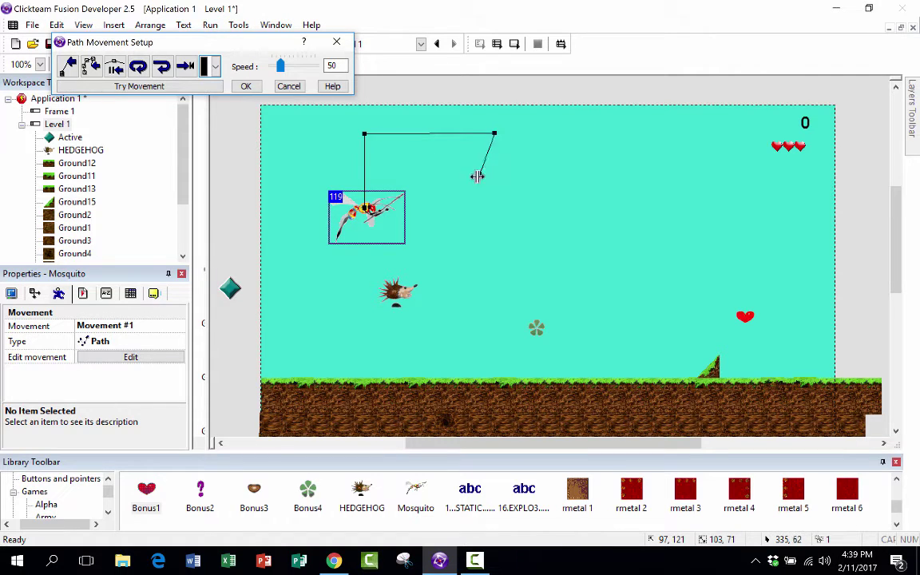
pyautogui.click(495, 212)
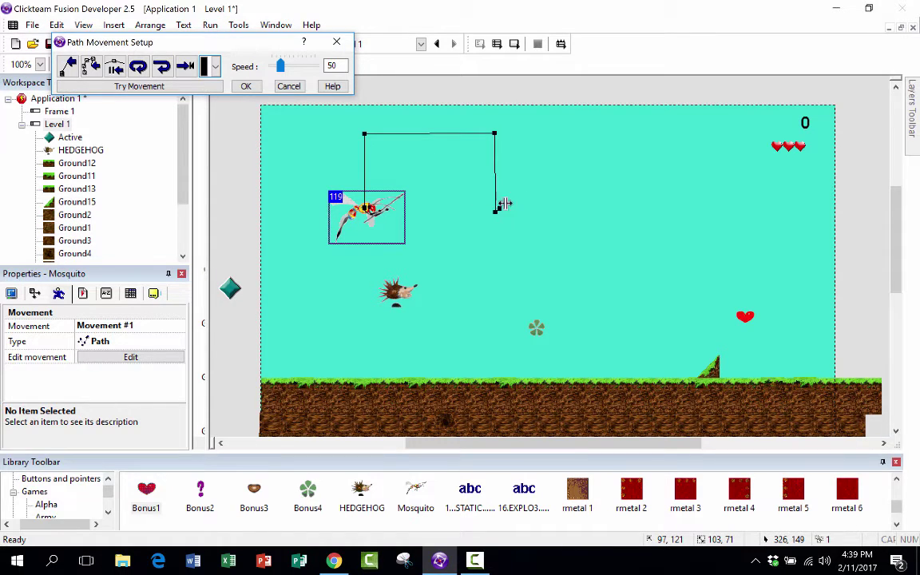
pyautogui.click(570, 132)
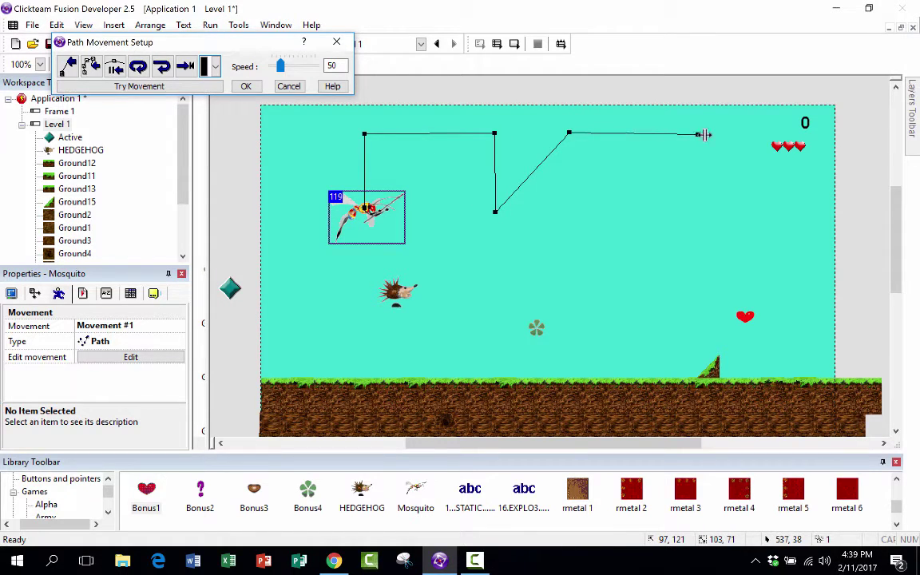
pyautogui.click(756, 131)
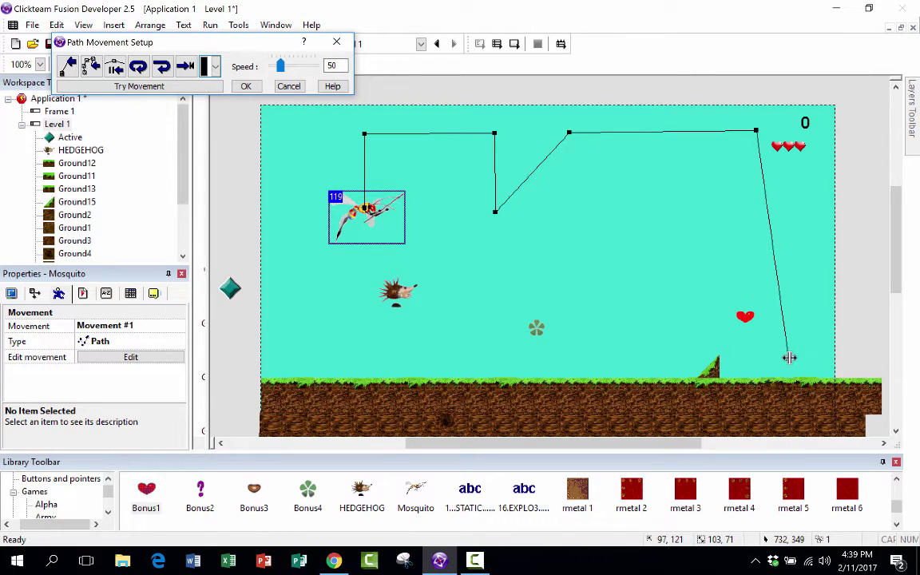
pyautogui.click(789, 361)
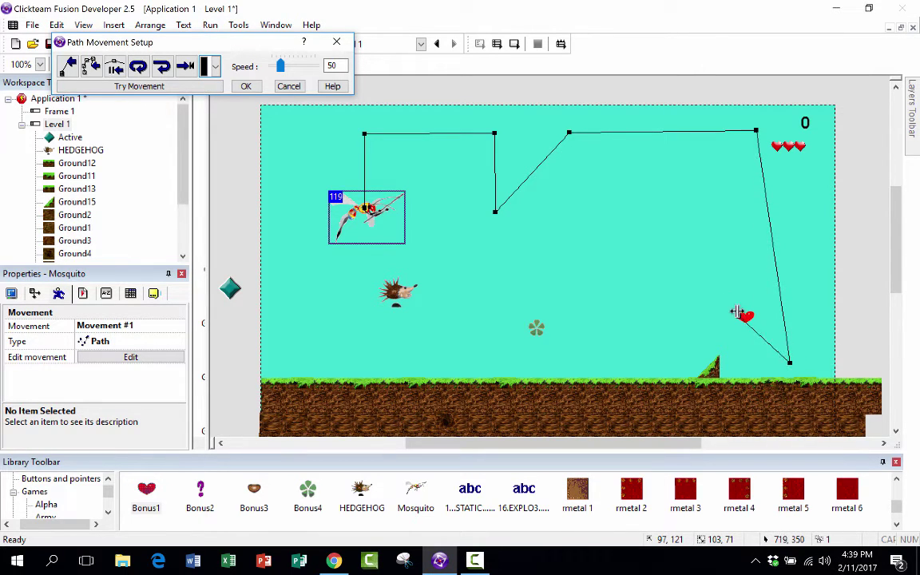
pyautogui.click(700, 192)
pyautogui.click(670, 357)
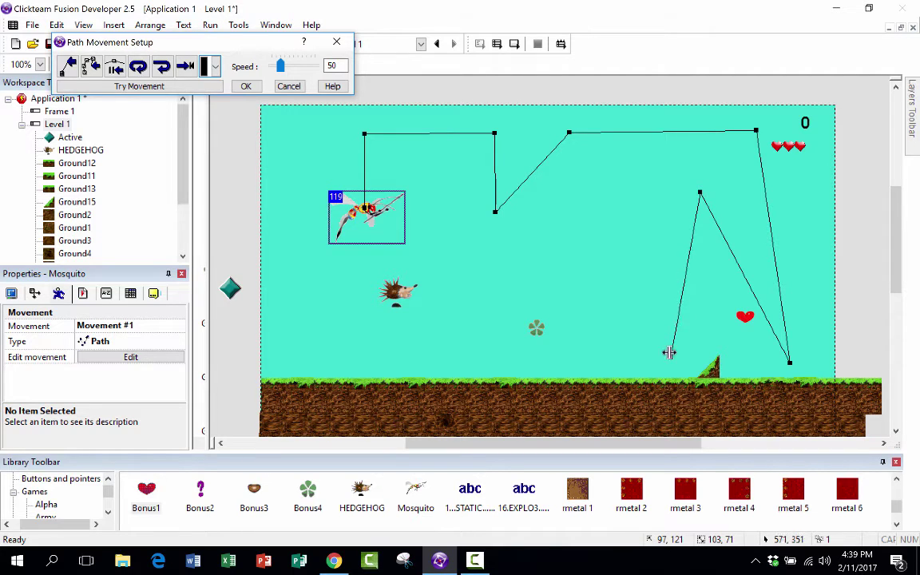
pyautogui.click(529, 347)
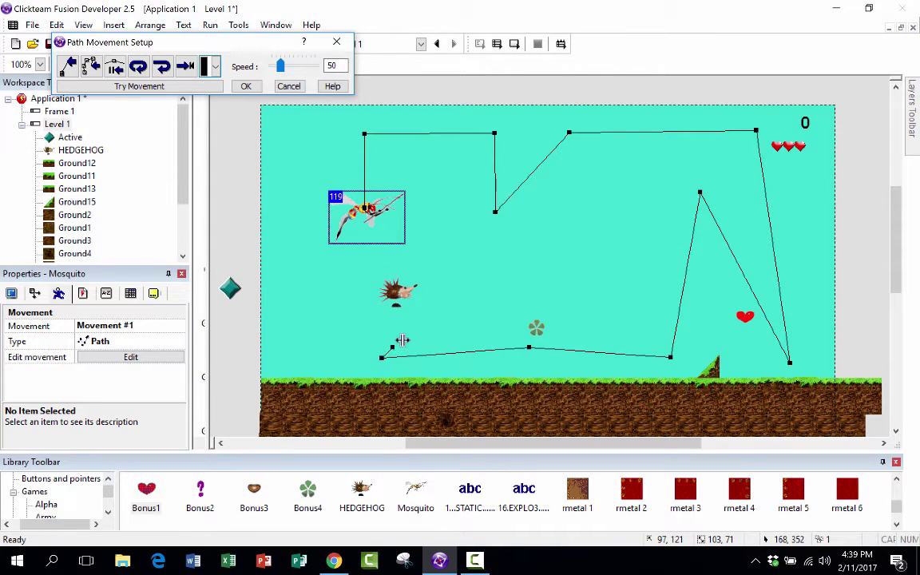
pyautogui.click(537, 285)
pyautogui.moveTo(608, 259); pyautogui.dragTo(644, 251)
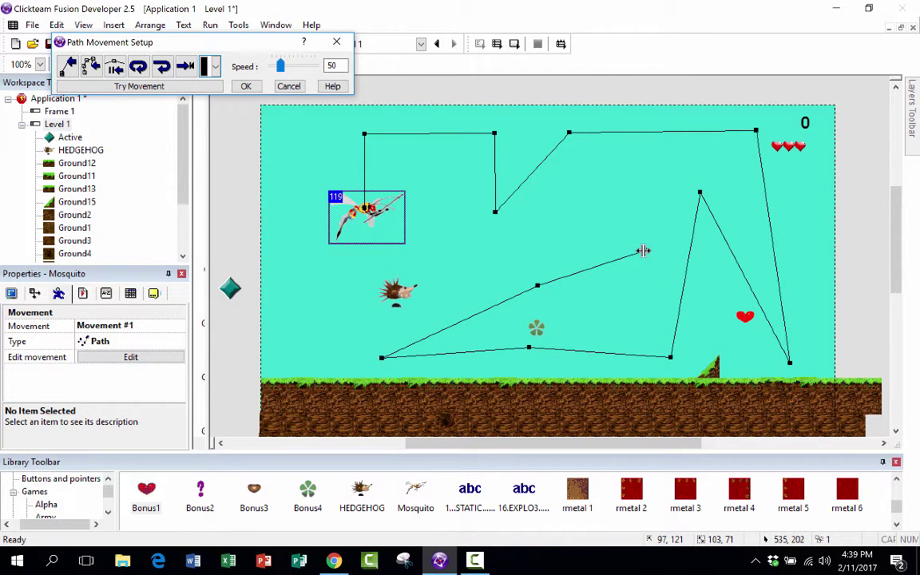
pyautogui.click(622, 181)
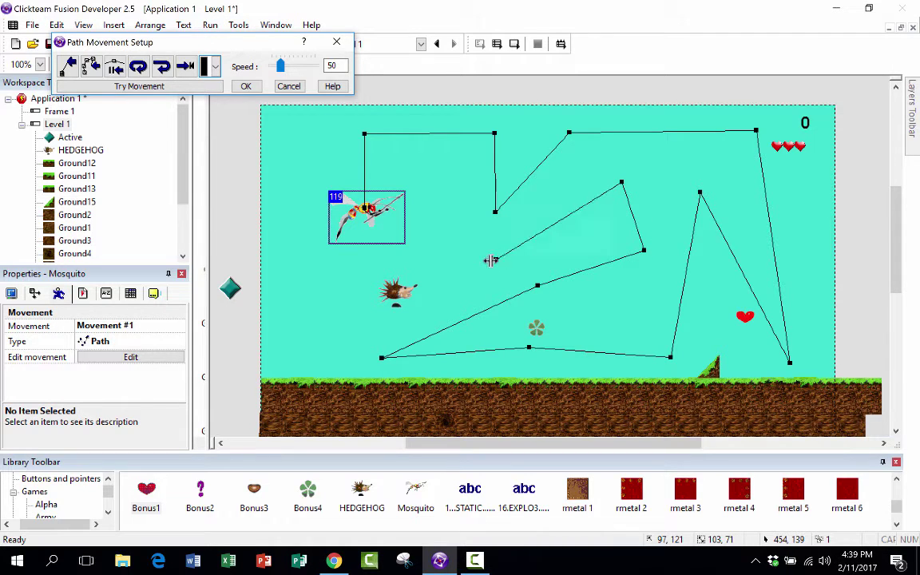
pyautogui.click(477, 263)
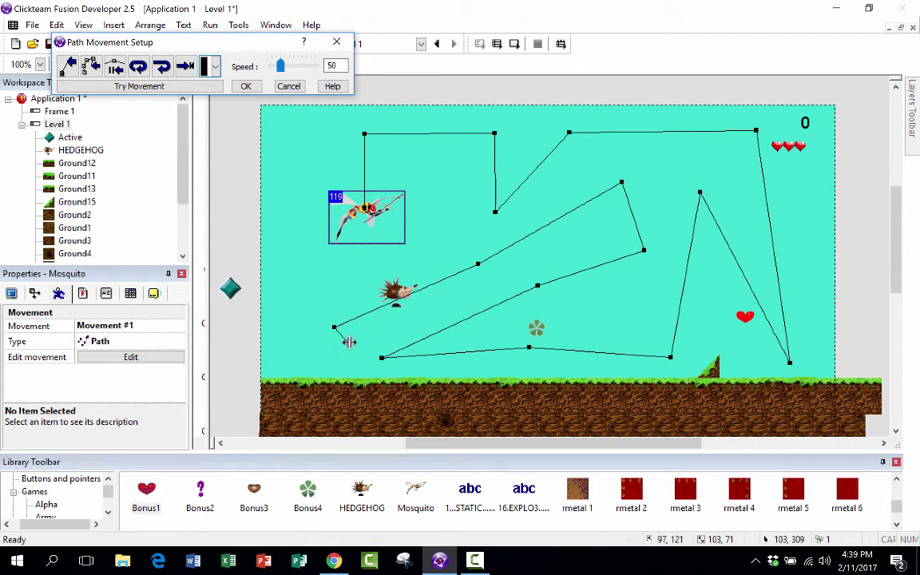
pyautogui.click(370, 340)
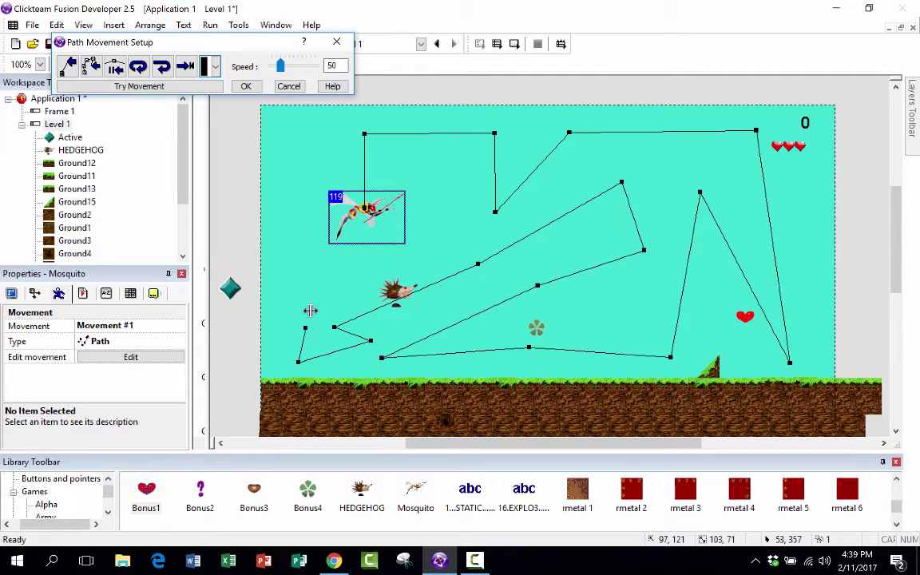
pyautogui.click(296, 229)
pyautogui.click(346, 268)
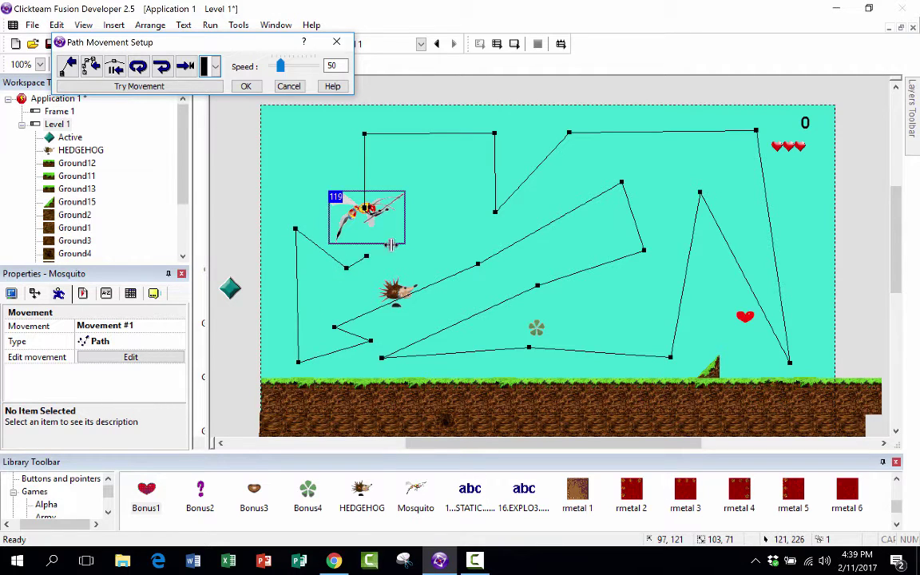
pyautogui.click(658, 269)
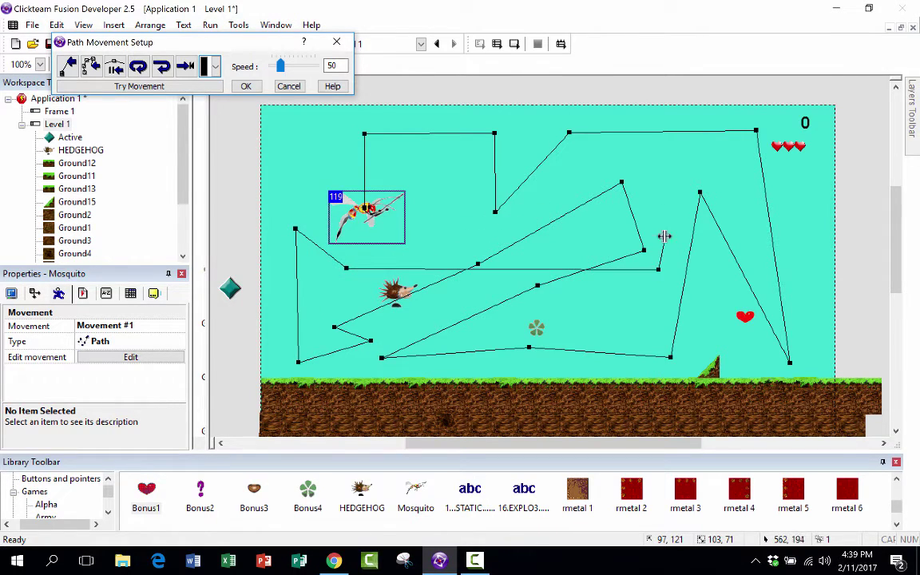
pyautogui.click(672, 152)
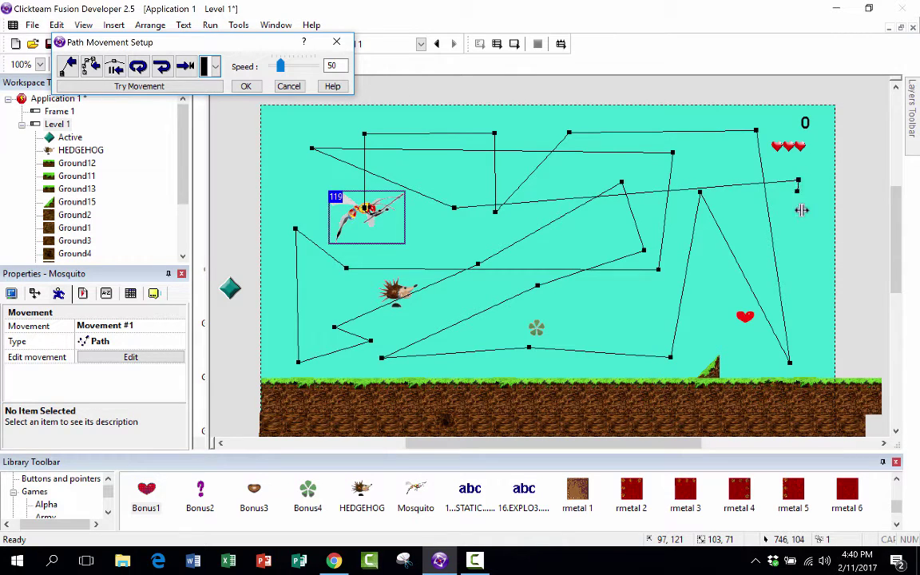
pyautogui.click(795, 265)
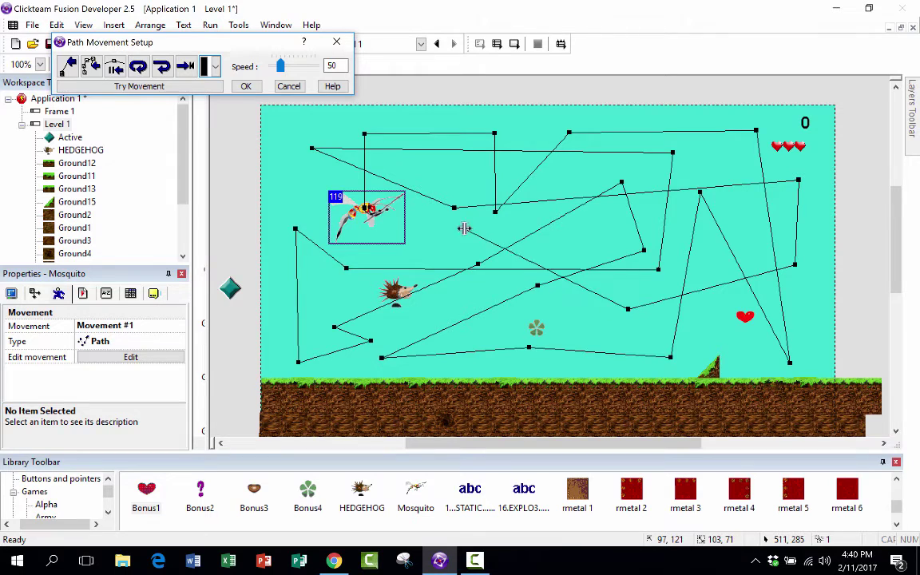
pyautogui.click(419, 228)
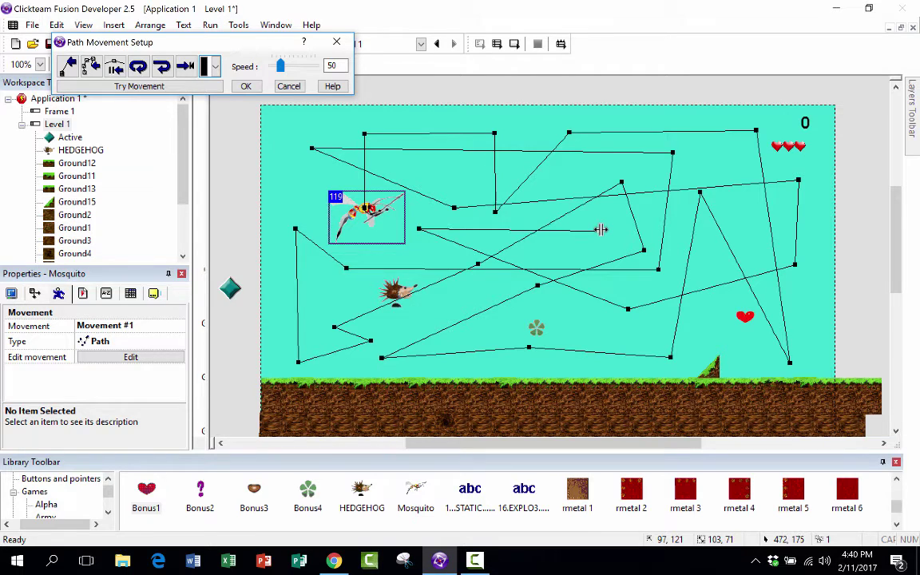
pyautogui.click(616, 362)
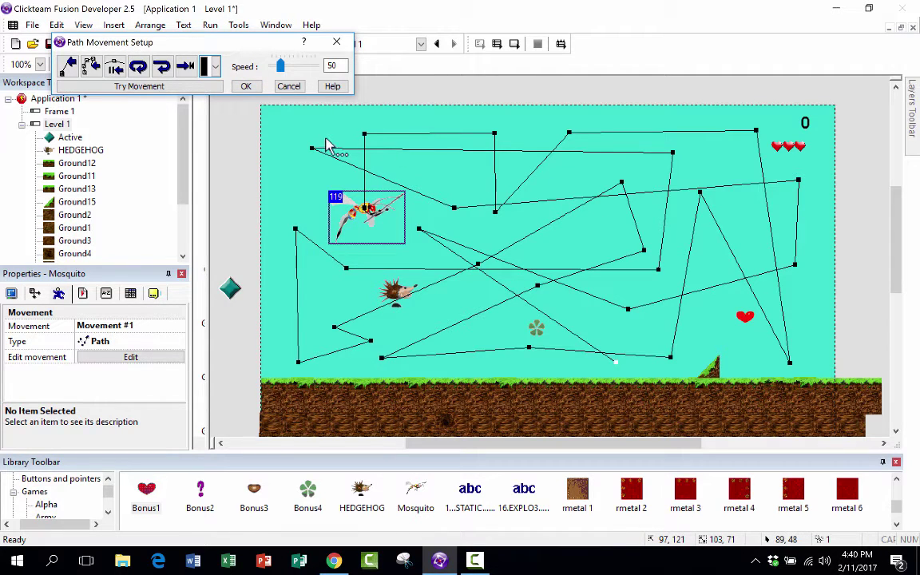
# Preview the Mosquito's path movement in a test run, and close the preview
pyautogui.click(122, 90)
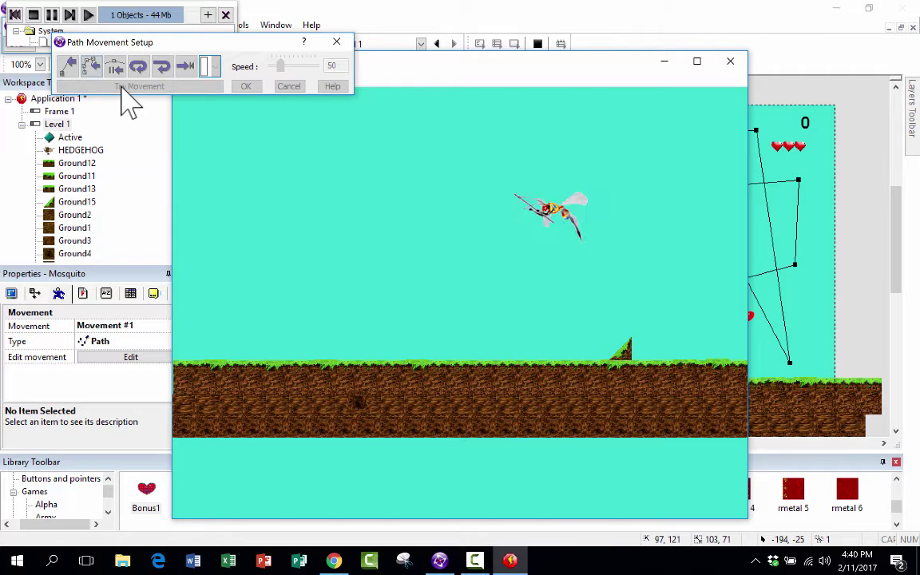
pyautogui.click(205, 68)
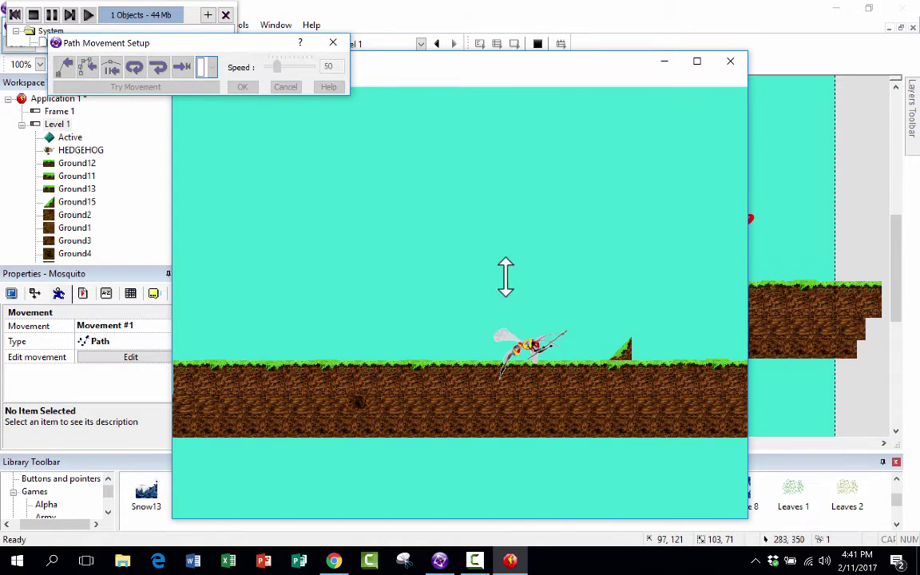
pyautogui.click(728, 61)
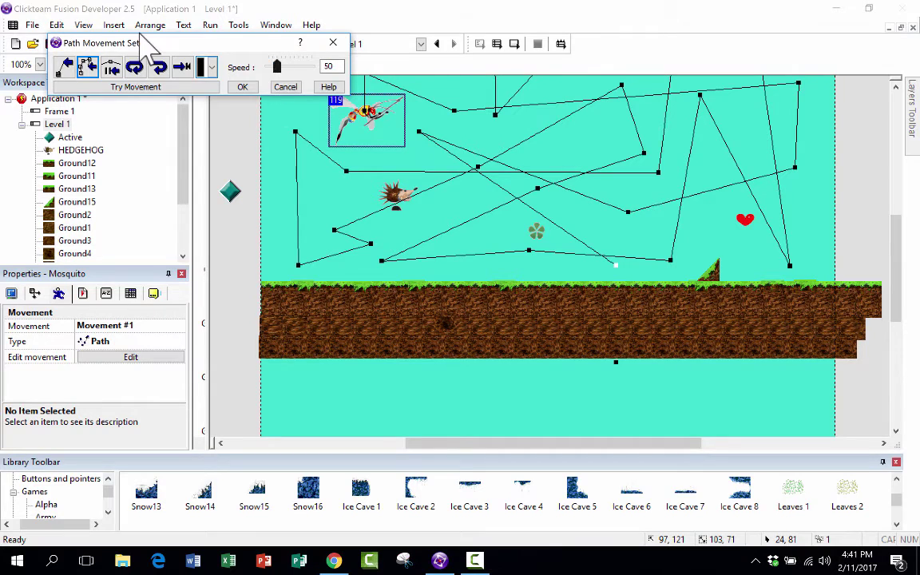
# Set the Mosquito's path speed to 56, make the movement loop and reverse at its end, and accept the path
pyautogui.moveTo(277, 67)
pyautogui.mouseDown()
pyautogui.moveTo(305, 82)
pyautogui.moveTo(275, 77)
pyautogui.mouseUp()
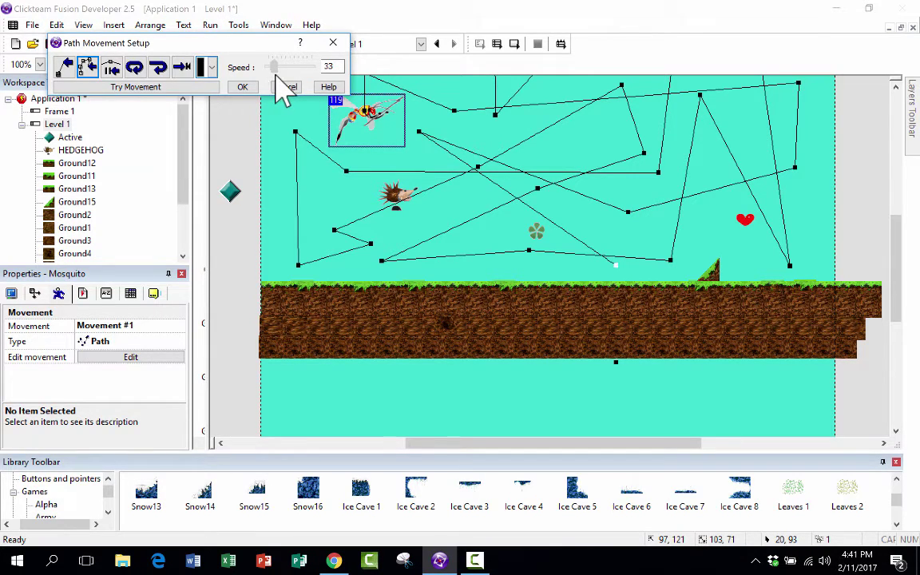
pyautogui.moveTo(284, 90); pyautogui.dragTo(289, 93)
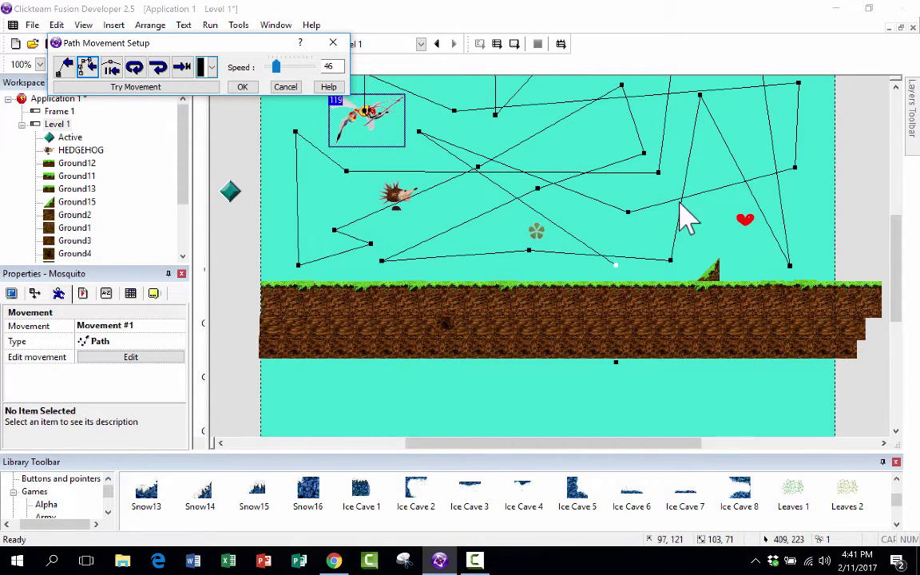
pyautogui.scroll(-2, 271, 64)
pyautogui.click(88, 67)
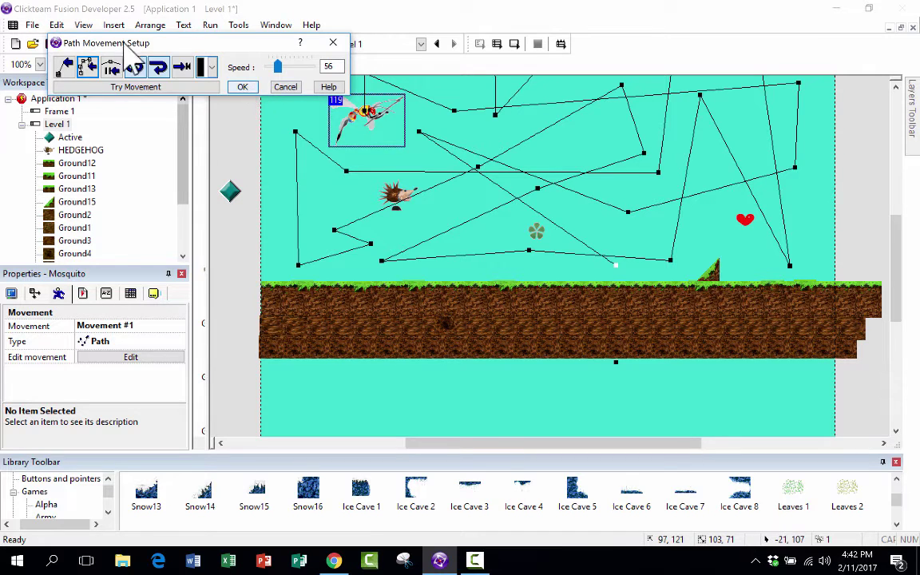
pyautogui.click(242, 86)
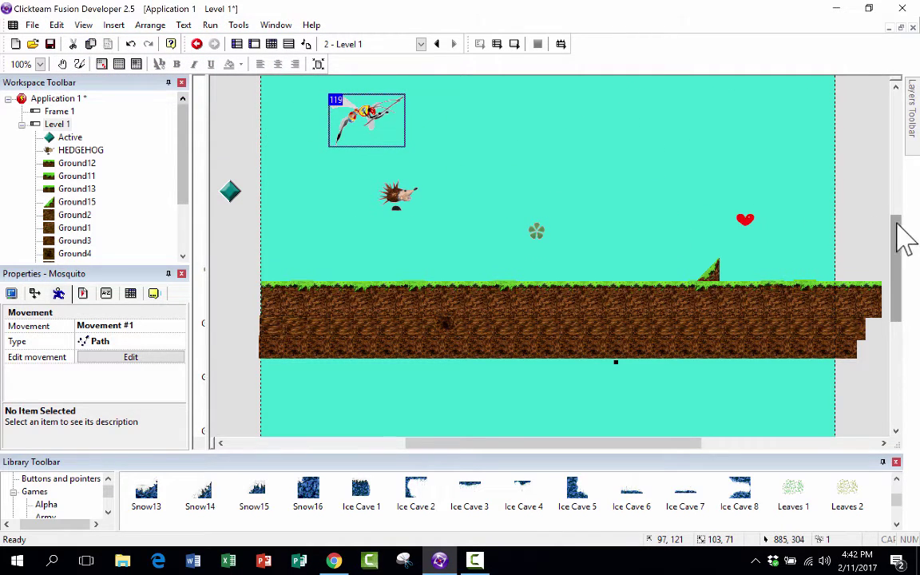
# Add an event condition to Level 1 for a collision between the HEDGEHOG and the Mosquito
pyautogui.moveTo(899, 230)
pyautogui.mouseDown()
pyautogui.moveTo(898, 195)
pyautogui.moveTo(910, 231)
pyautogui.moveTo(904, 219)
pyautogui.mouseUp()
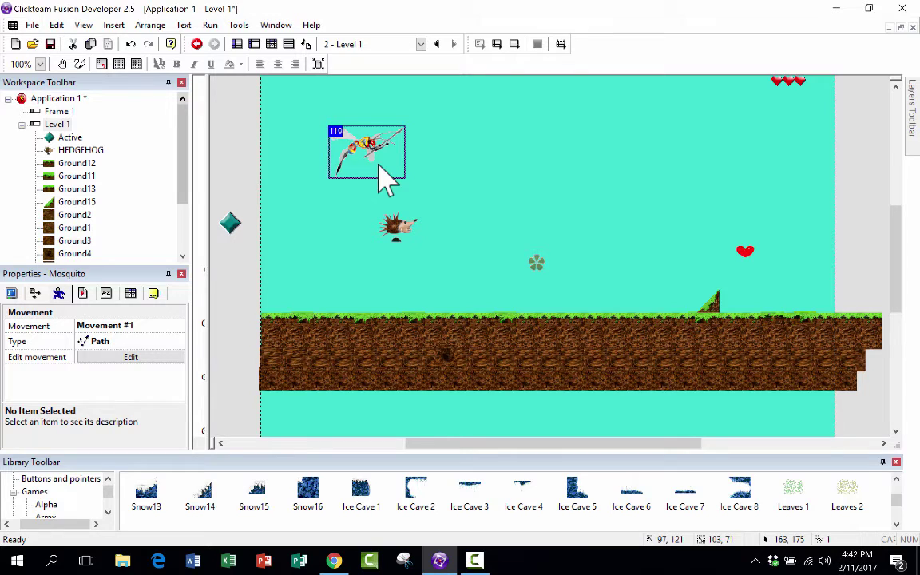
pyautogui.click(272, 44)
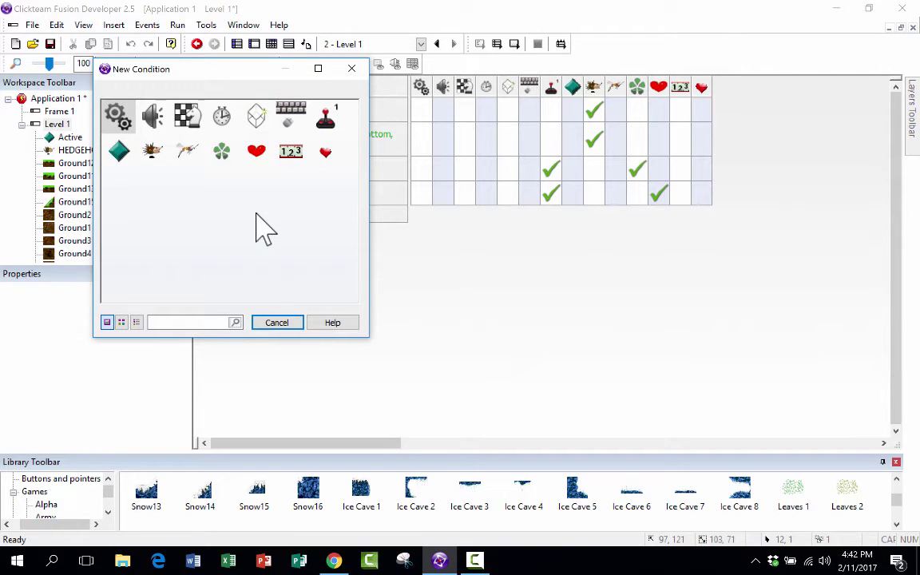
pyautogui.click(155, 153)
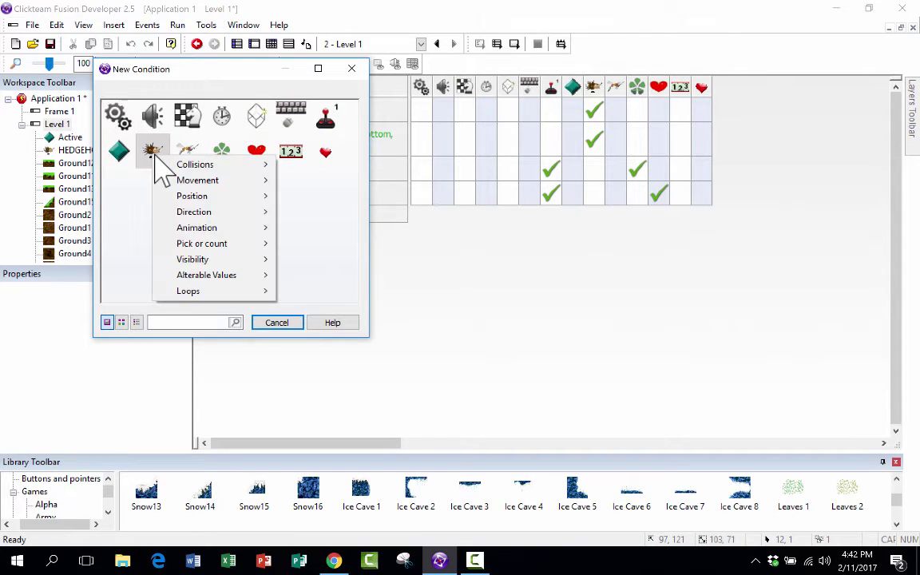
pyautogui.moveTo(192, 167)
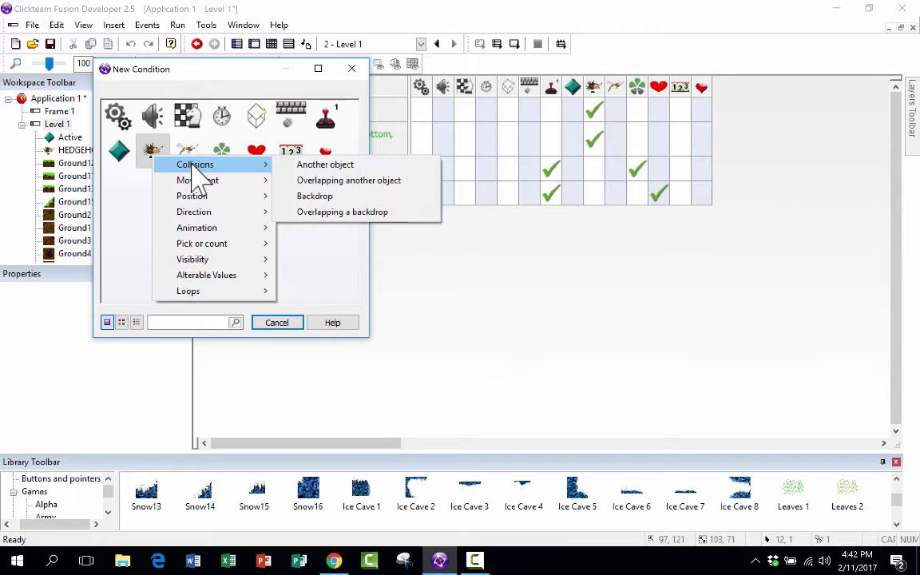
pyautogui.press('Return')
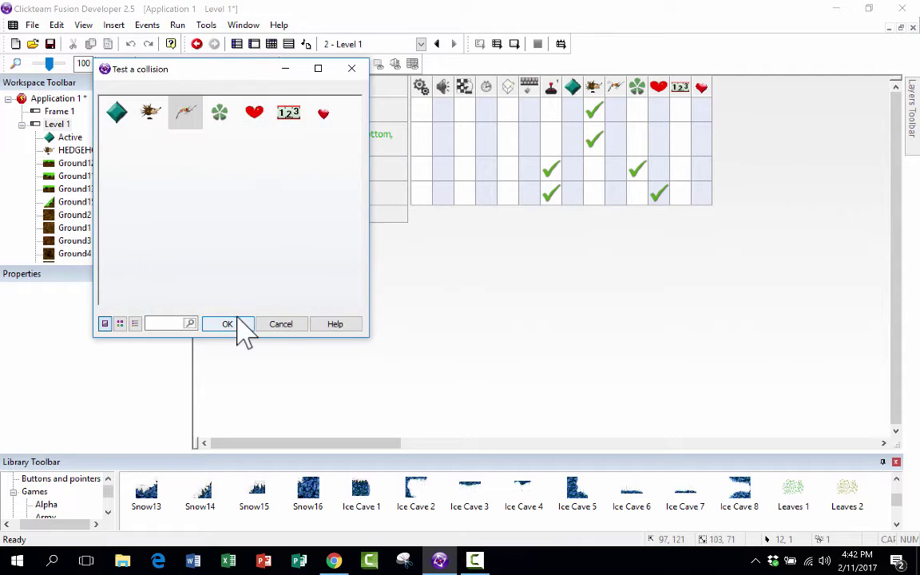
pyautogui.click(185, 116)
pyautogui.click(227, 324)
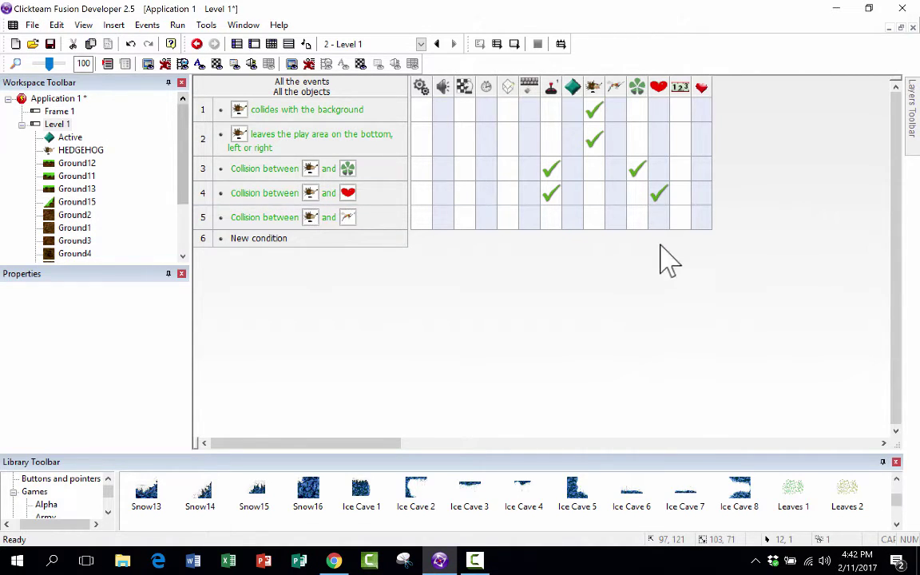
pyautogui.click(443, 220)
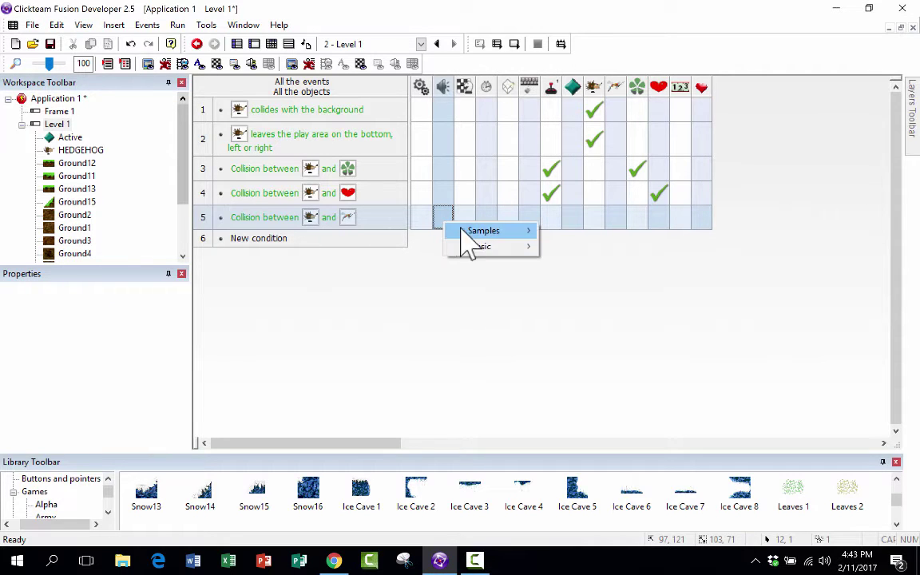
pyautogui.moveTo(477, 231)
pyautogui.click(592, 120)
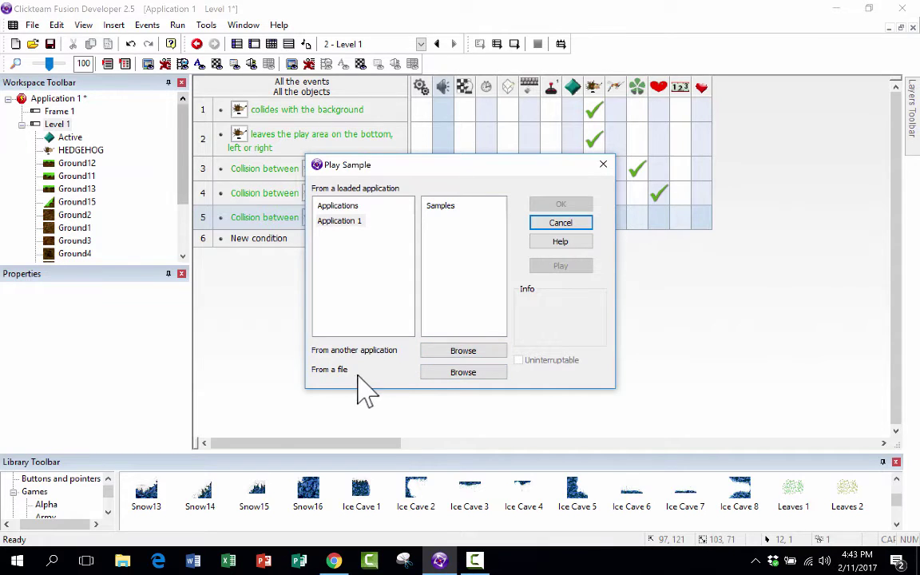
pyautogui.click(445, 372)
pyautogui.click(296, 227)
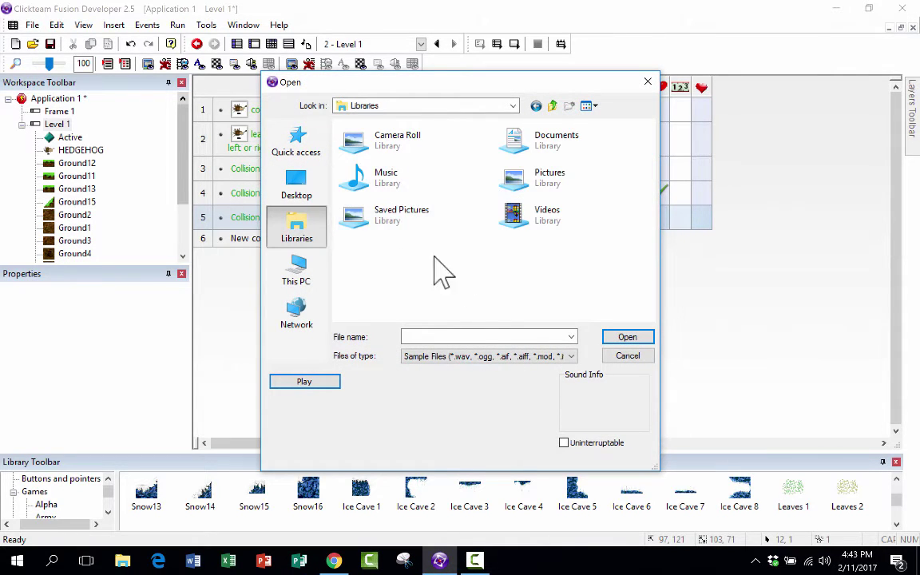
pyautogui.click(628, 356)
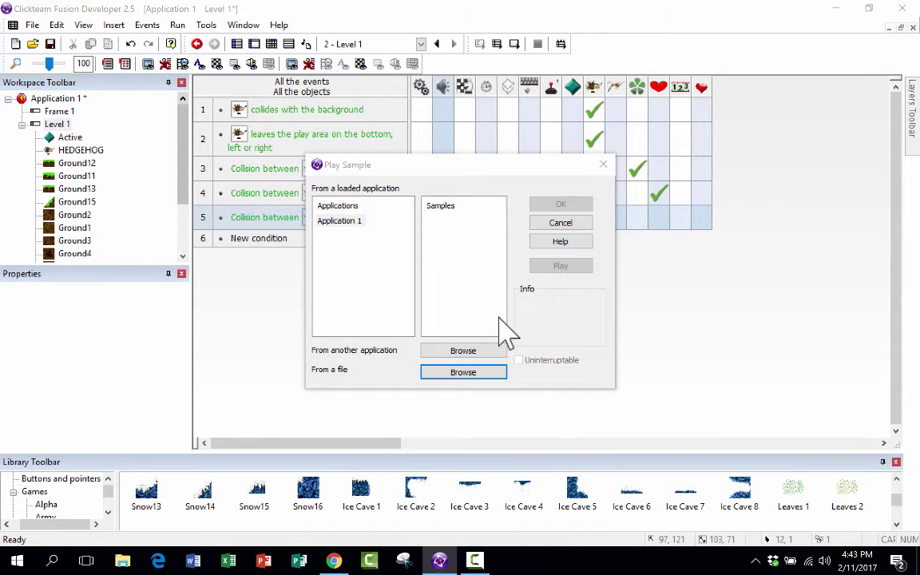
pyautogui.click(560, 223)
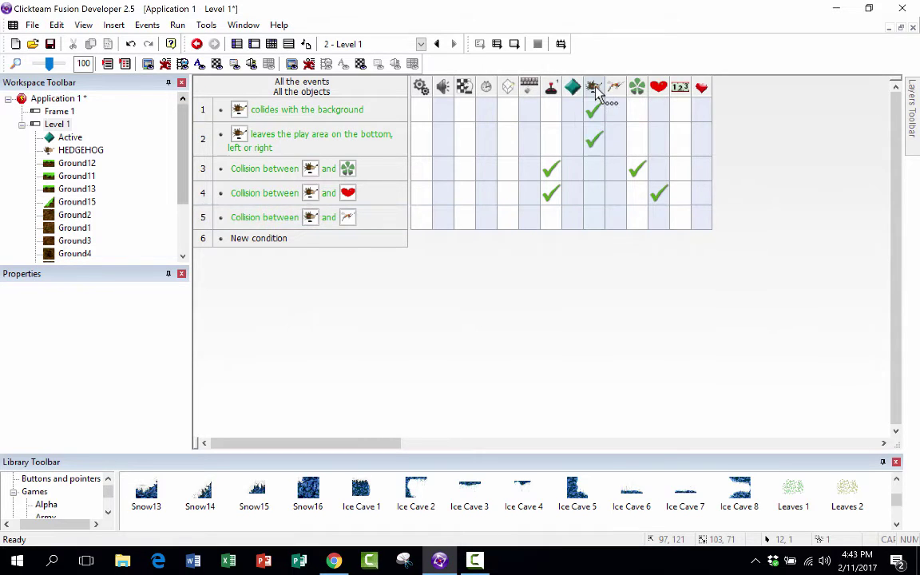
# Make the hedgehog-mosquito collision event destroy the HEDGEHOG
pyautogui.click(594, 219)
pyautogui.rightClick(594, 219)
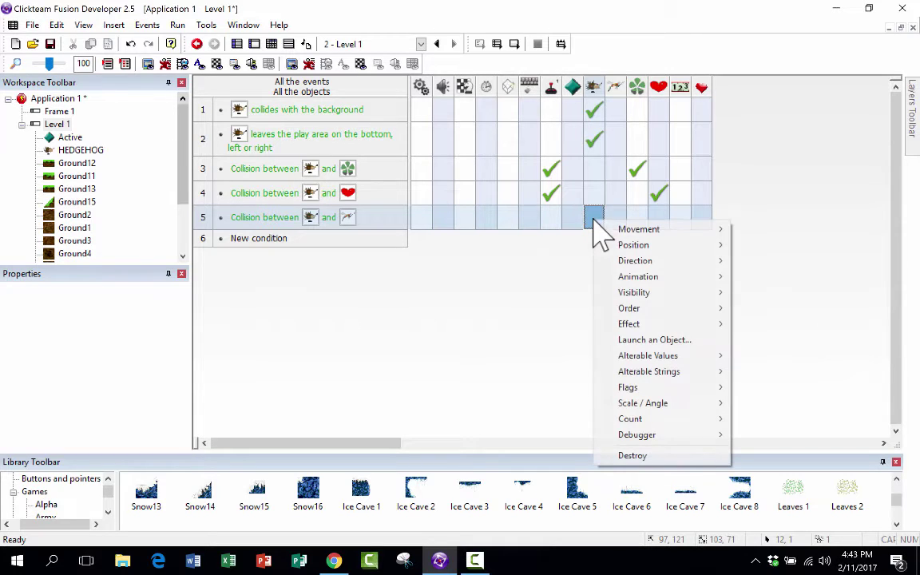
pyautogui.click(666, 457)
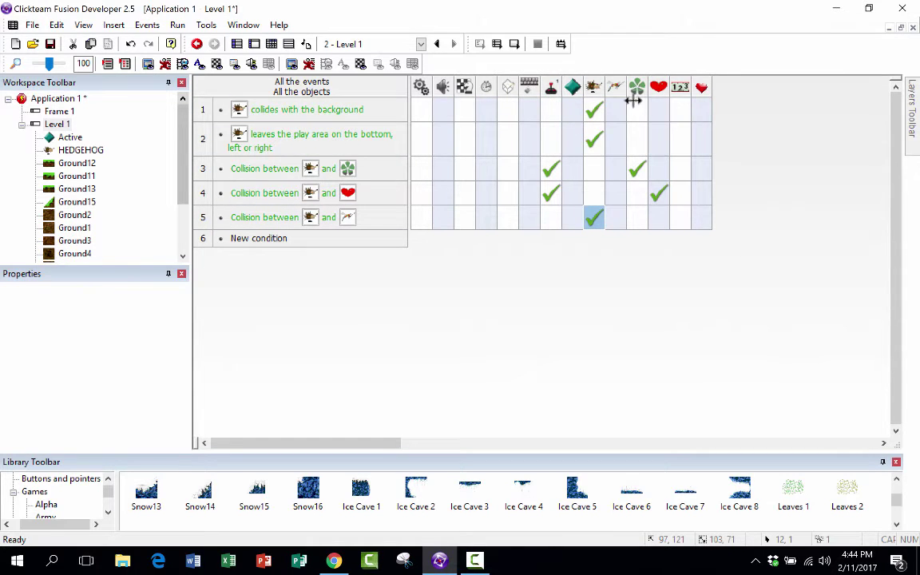
# Make the hedgehog-mosquito collision event subtract 1 from the player's number of lives
pyautogui.click(551, 218)
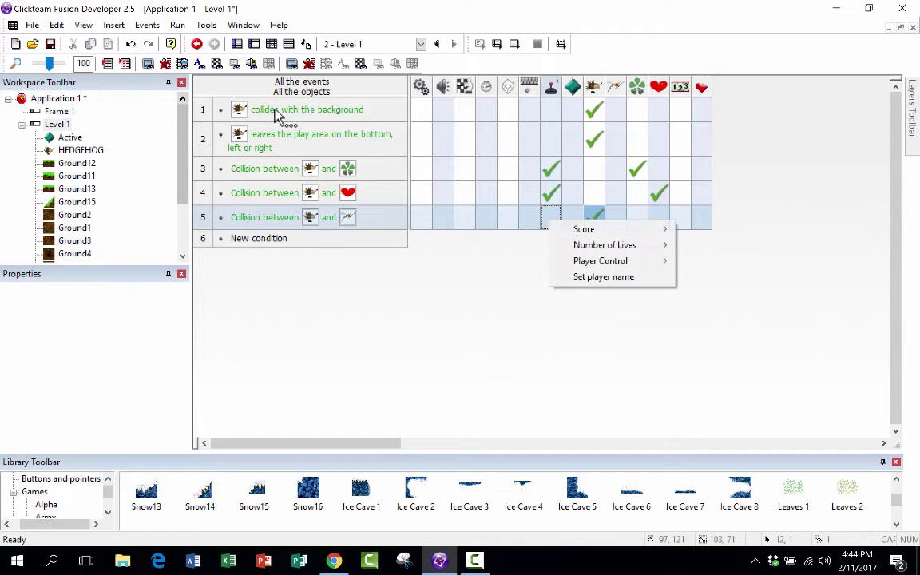
pyautogui.moveTo(587, 248)
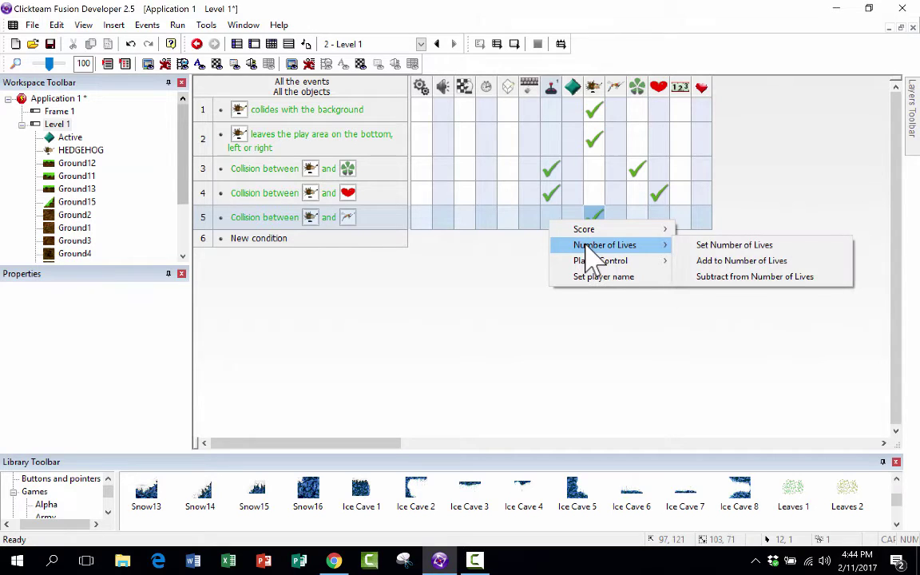
pyautogui.click(734, 277)
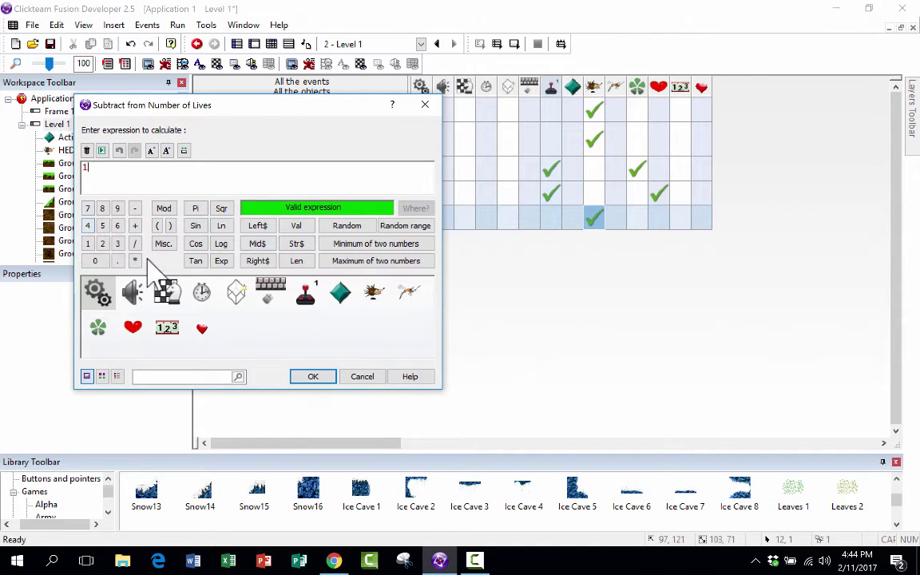
pyautogui.click(313, 377)
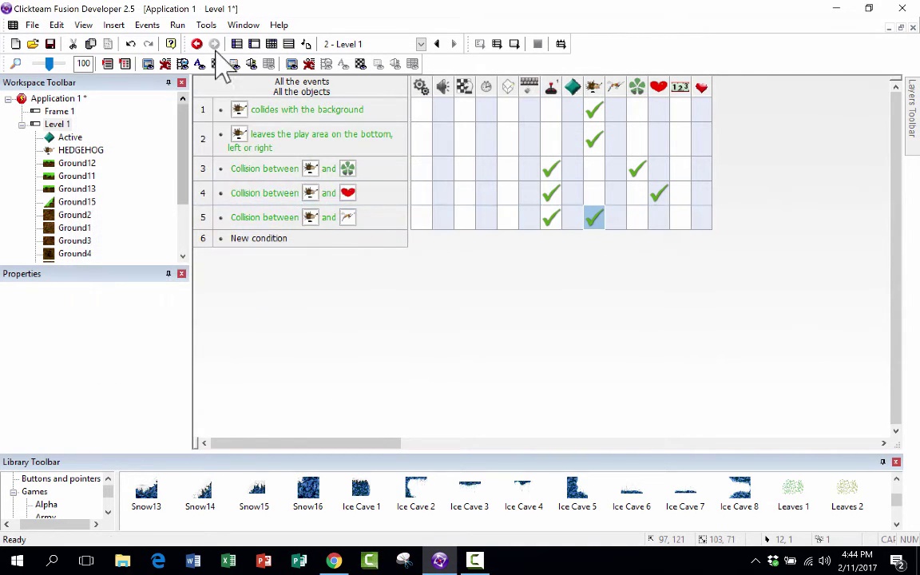
# Test-run the game, moving and jumping the hedgehog towards the clover and the mosquito, and close the run
pyautogui.click(177, 24)
pyautogui.click(209, 59)
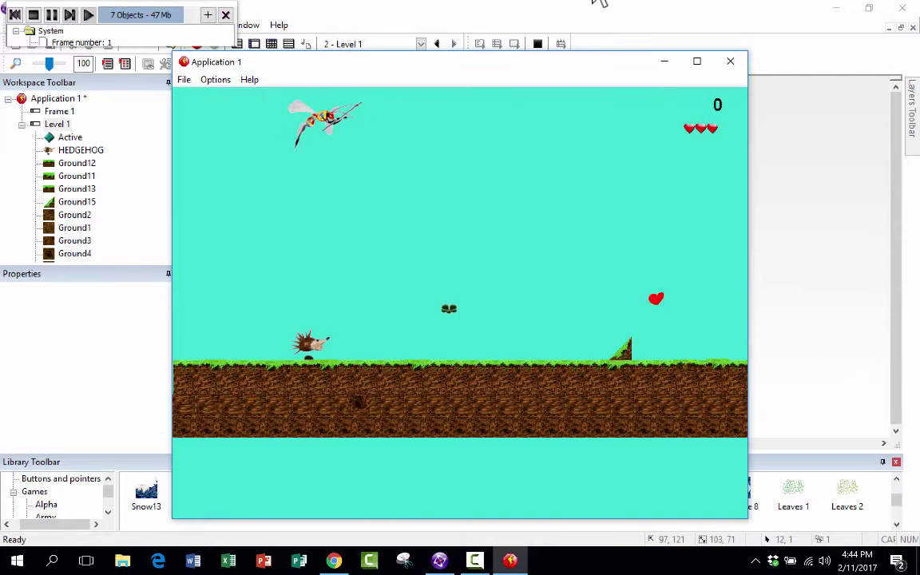
pyautogui.press('Right')
pyautogui.press('Up')
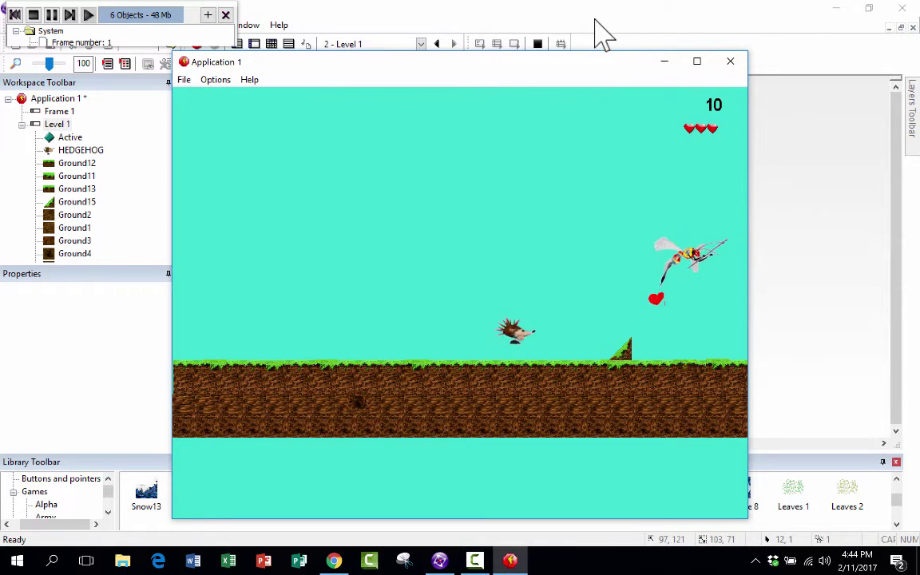
pyautogui.press('Right')
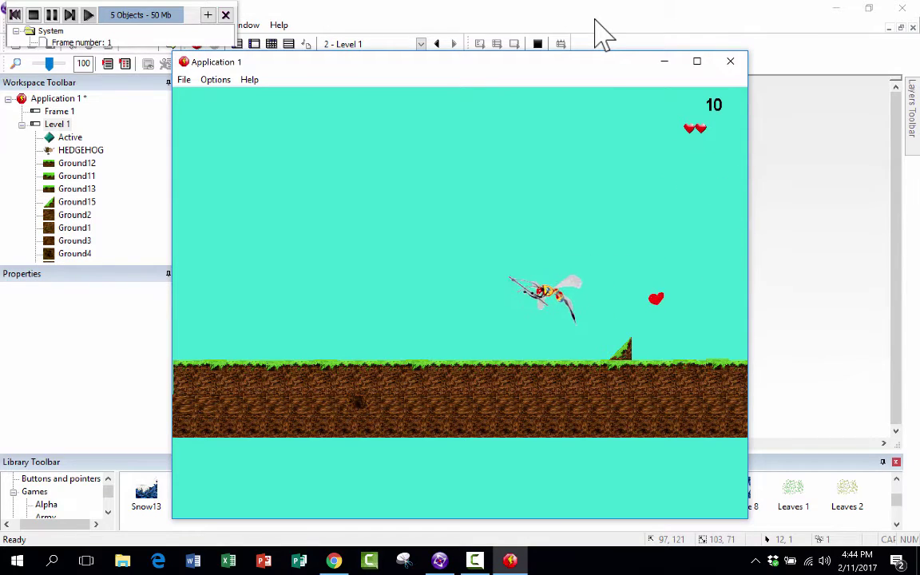
pyautogui.click(729, 61)
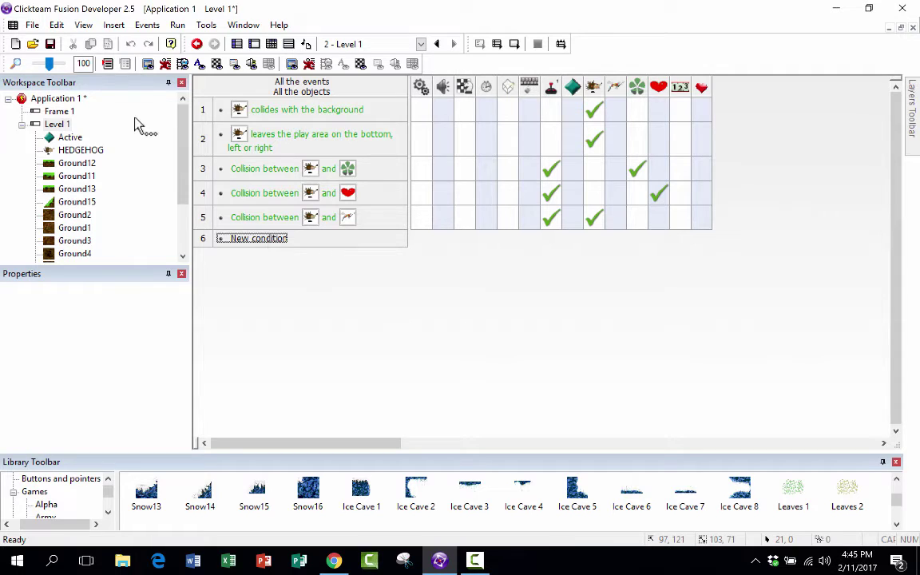
# Add an event condition that checks whether the last HEDGEHOG has been destroyed
pyautogui.click(154, 148)
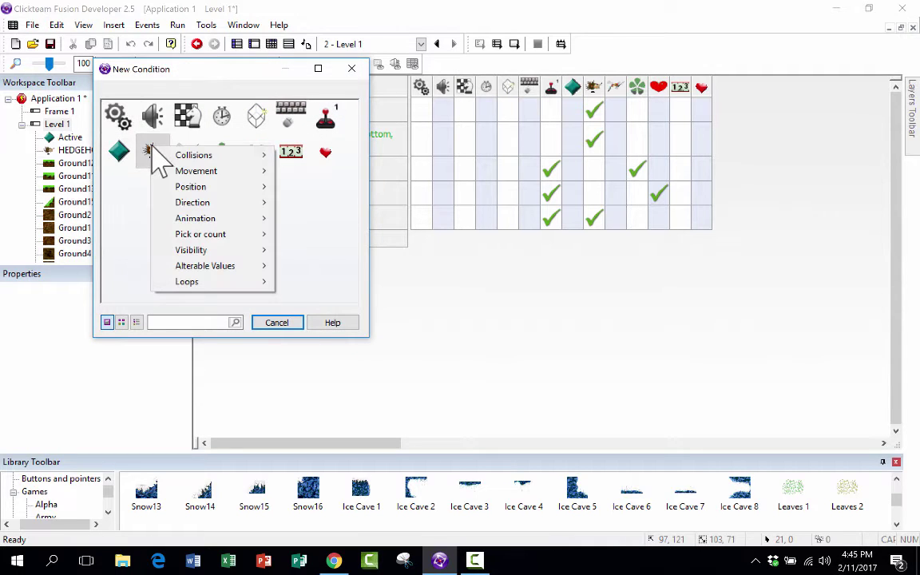
pyautogui.moveTo(212, 236)
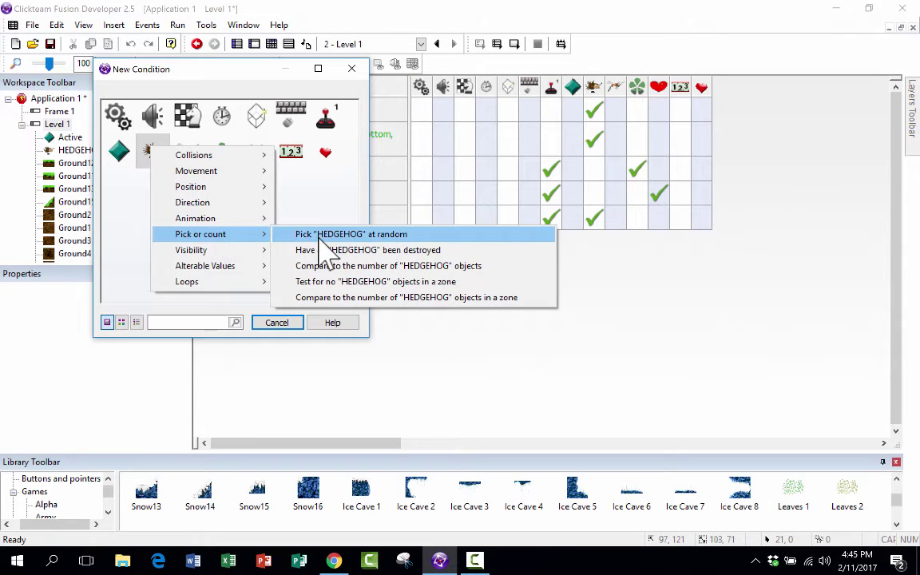
pyautogui.click(427, 250)
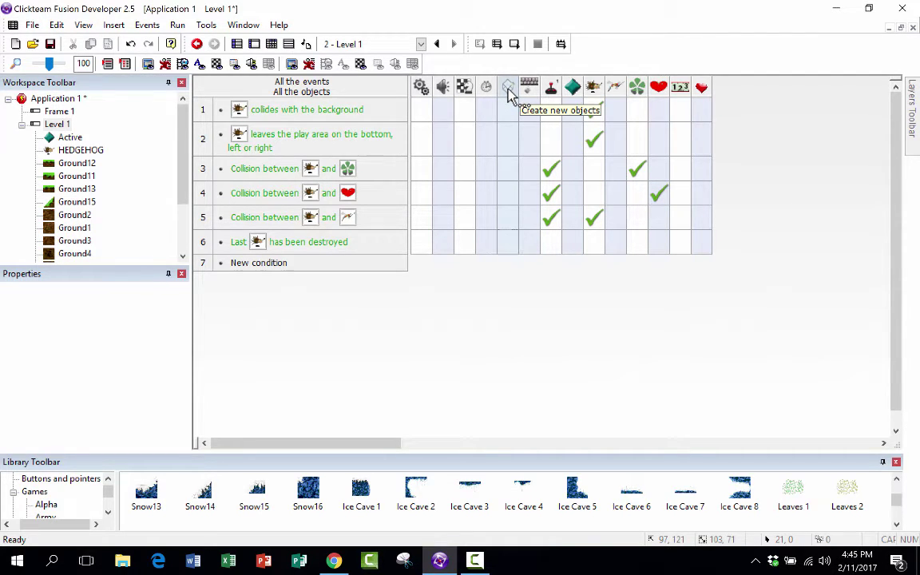
# Make the hedgehog-destroyed event create a new HEDGEHOG object at actual coordinates X 66, Y 261 on layer 1
pyautogui.rightClick(508, 242)
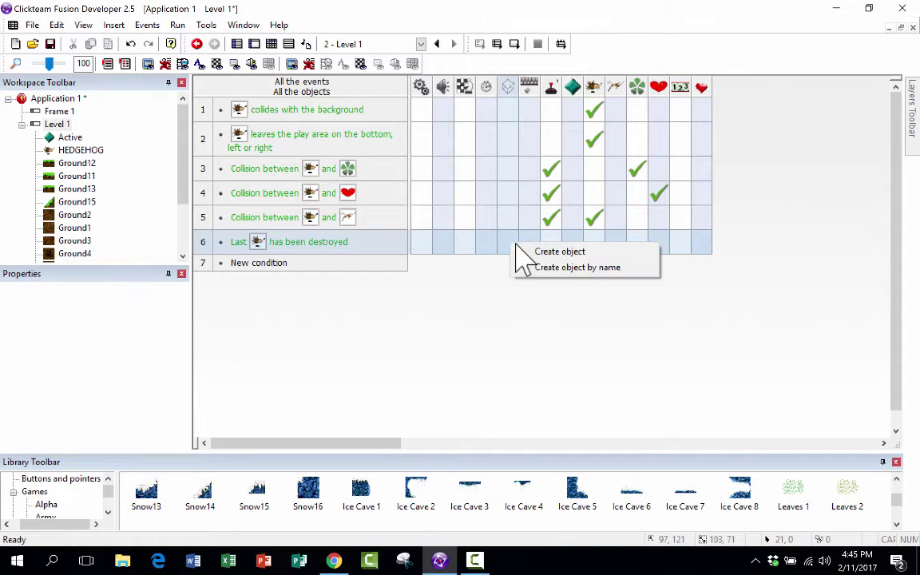
pyautogui.click(528, 251)
pyautogui.moveTo(536, 258); pyautogui.dragTo(511, 232)
pyautogui.click(513, 234)
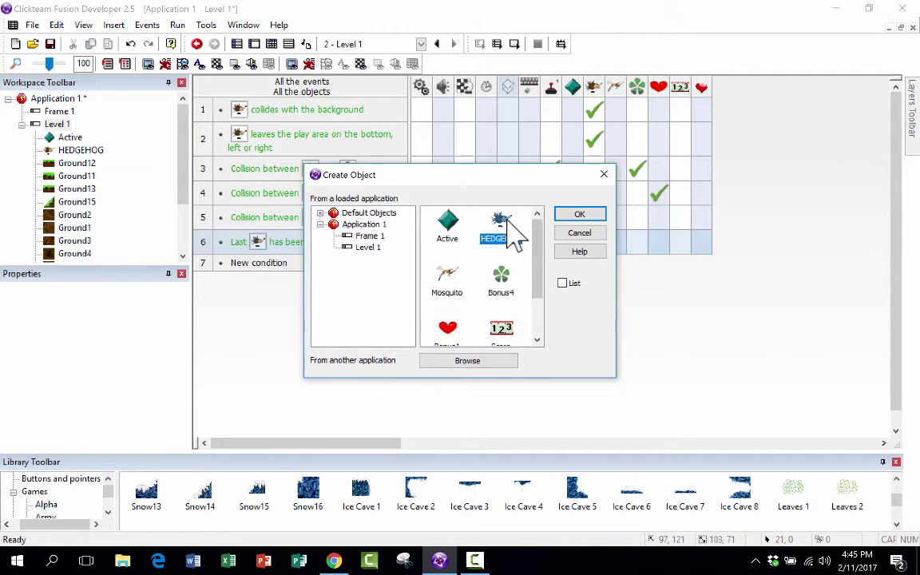
pyautogui.click(580, 216)
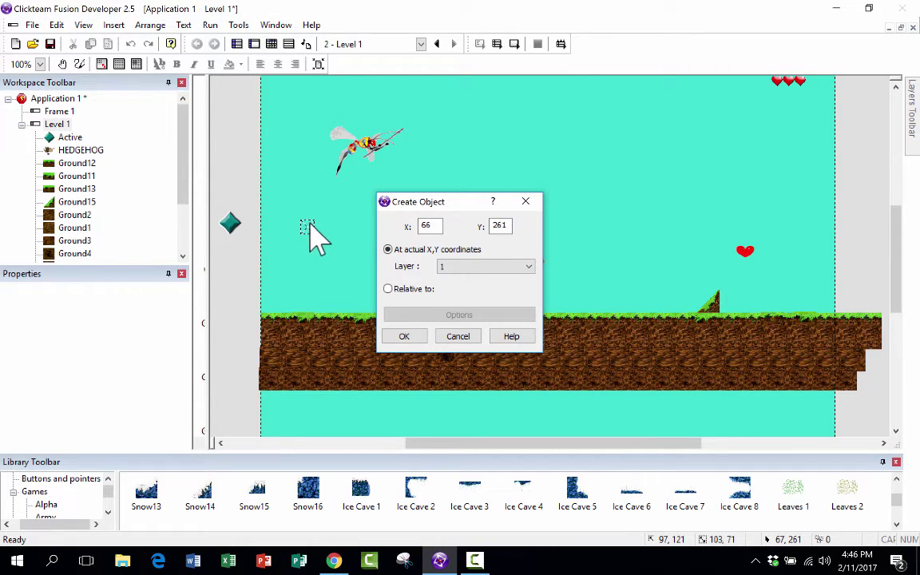
pyautogui.click(407, 335)
# Run the Level 1 frame to check that the hedgehog respawns after being hit by the mosquito, and close the run
pyautogui.click(177, 25)
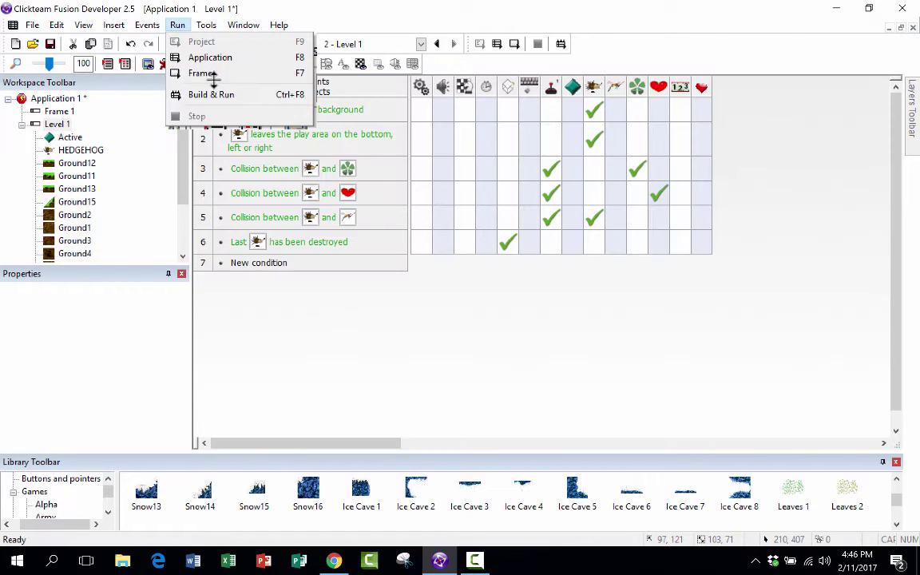
pyautogui.click(200, 73)
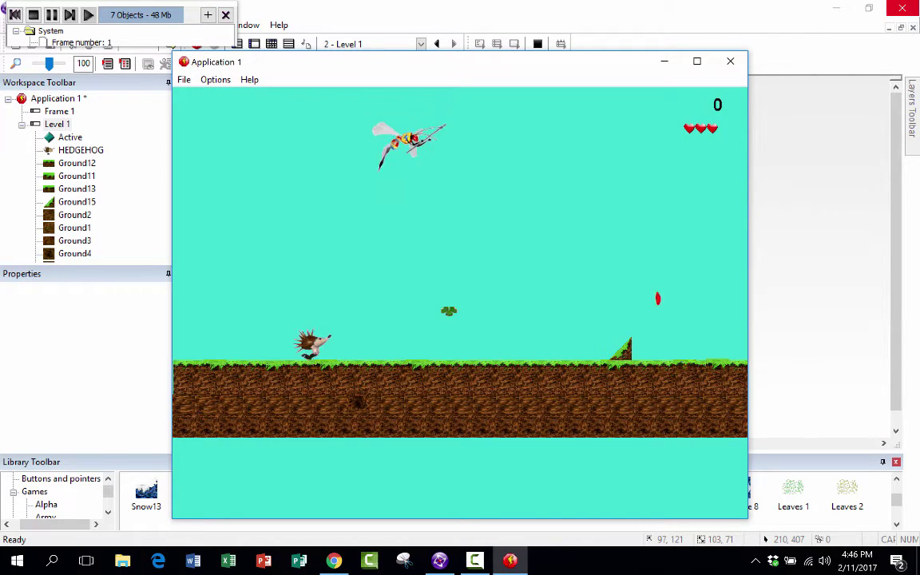
pyautogui.press('Right')
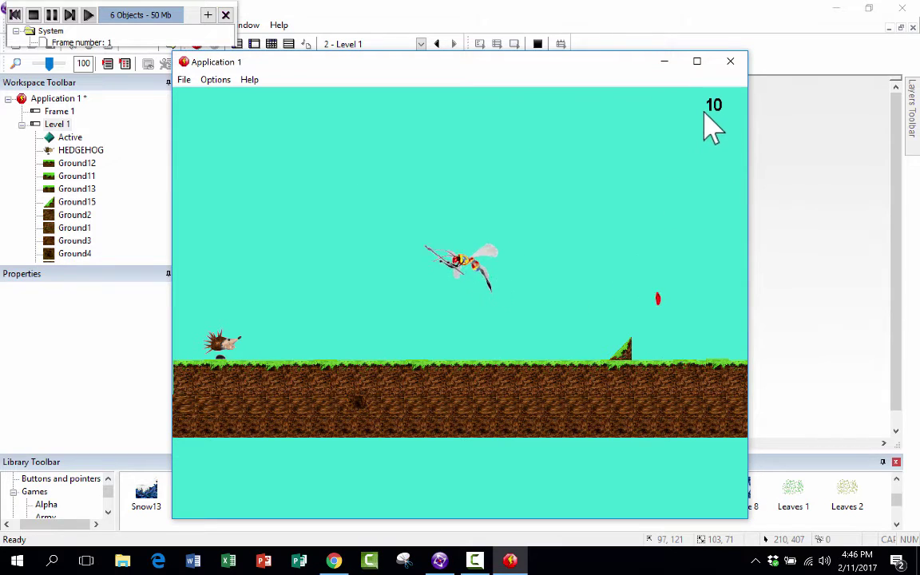
pyautogui.click(731, 62)
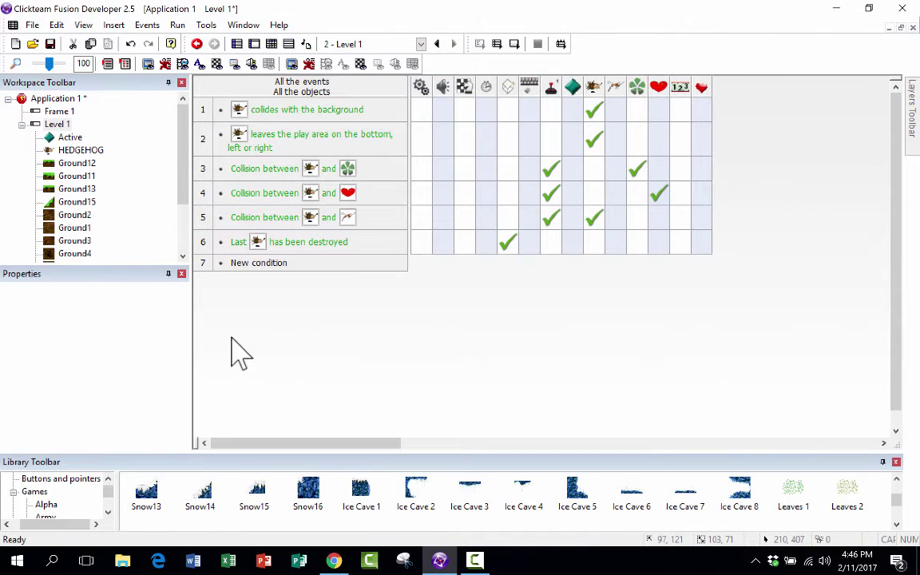
# Add an event condition that triggers when Player 1's number of lives reaches 0
pyautogui.click(250, 266)
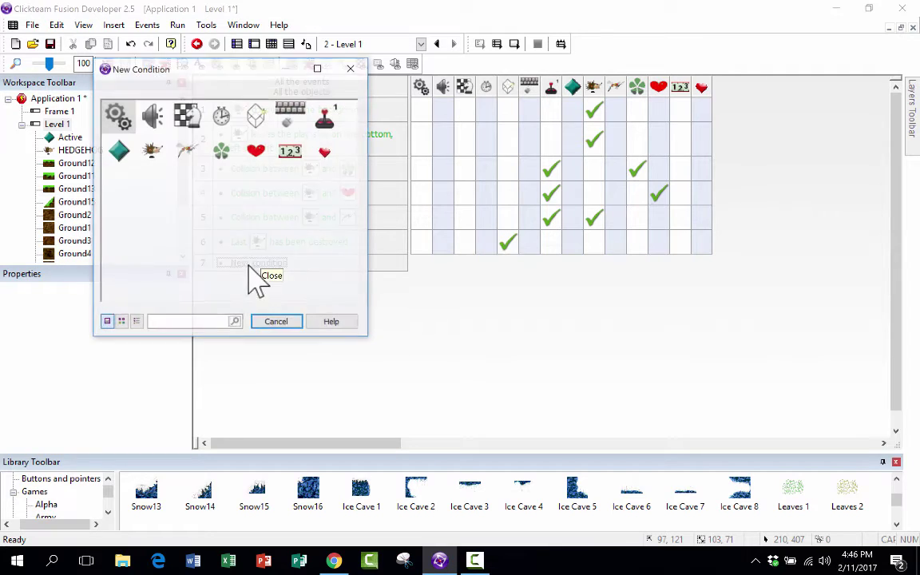
pyautogui.click(325, 128)
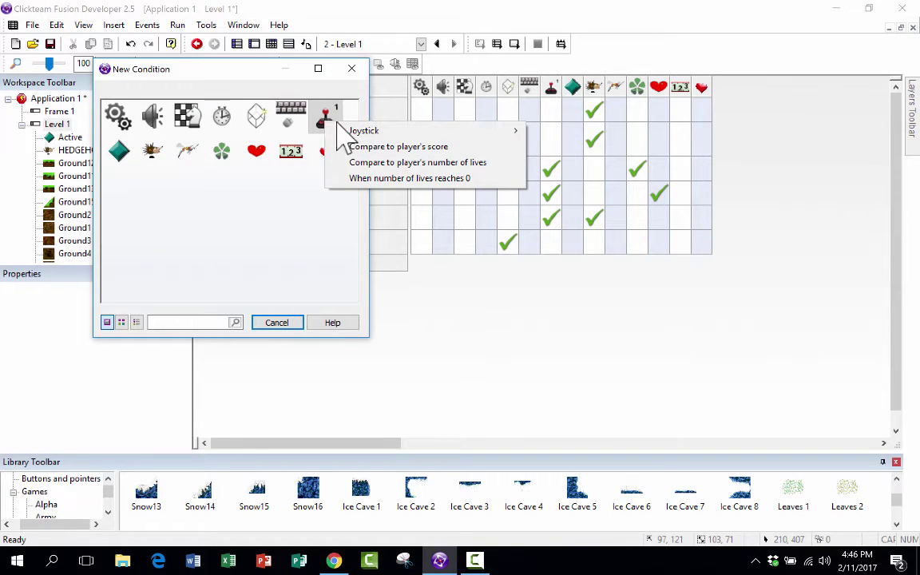
pyautogui.click(447, 180)
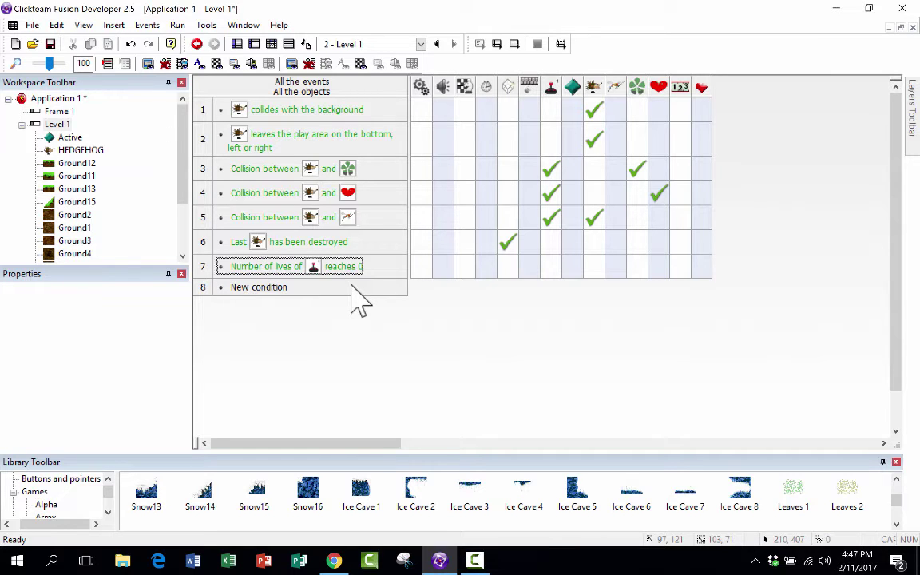
pyautogui.scroll(-1, 436, 241)
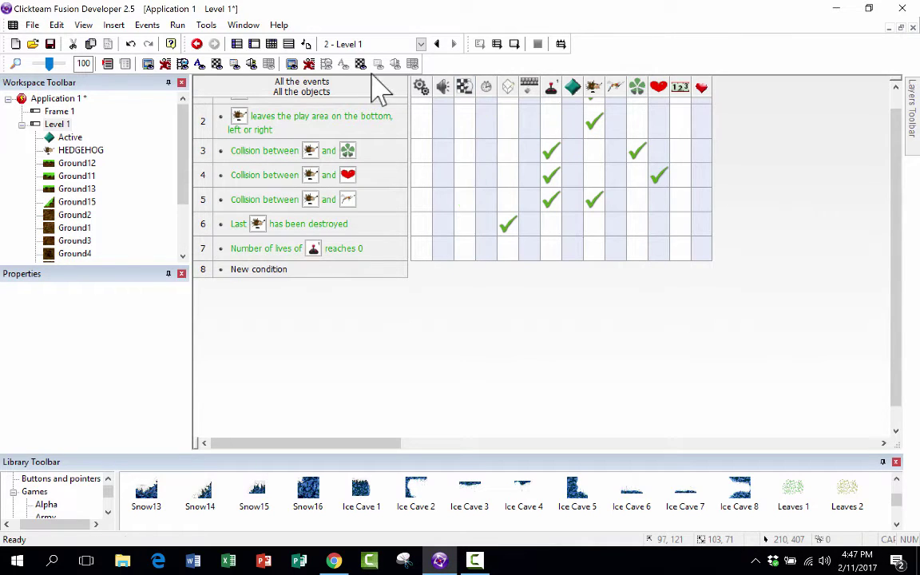
# Make the zero-lives event jump to frame 4, entering the frame number as a calculation
pyautogui.click(236, 44)
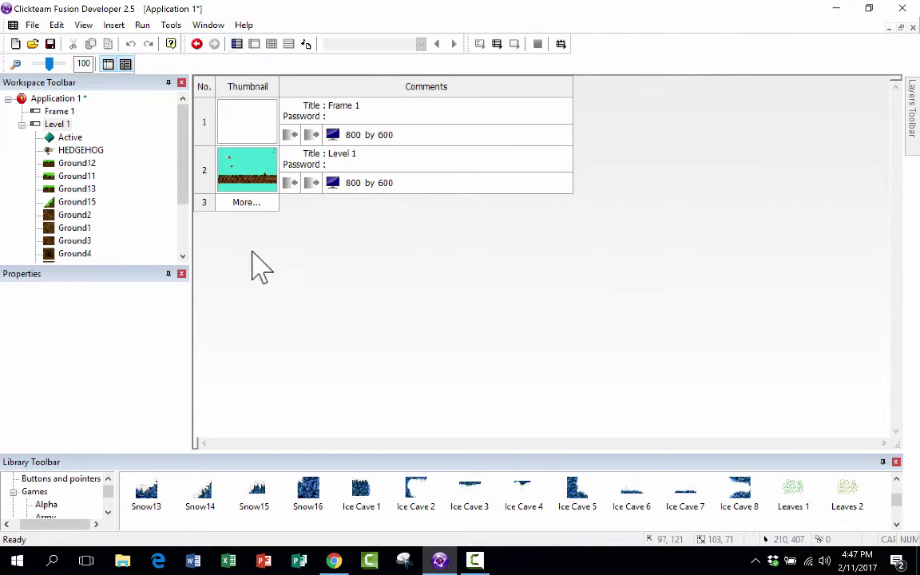
pyautogui.click(248, 163)
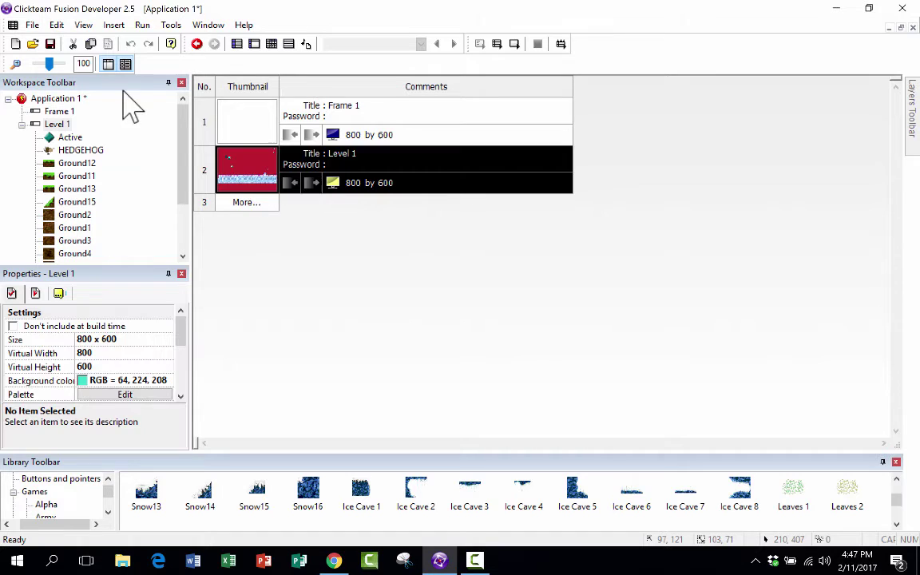
pyautogui.doubleClick(249, 164)
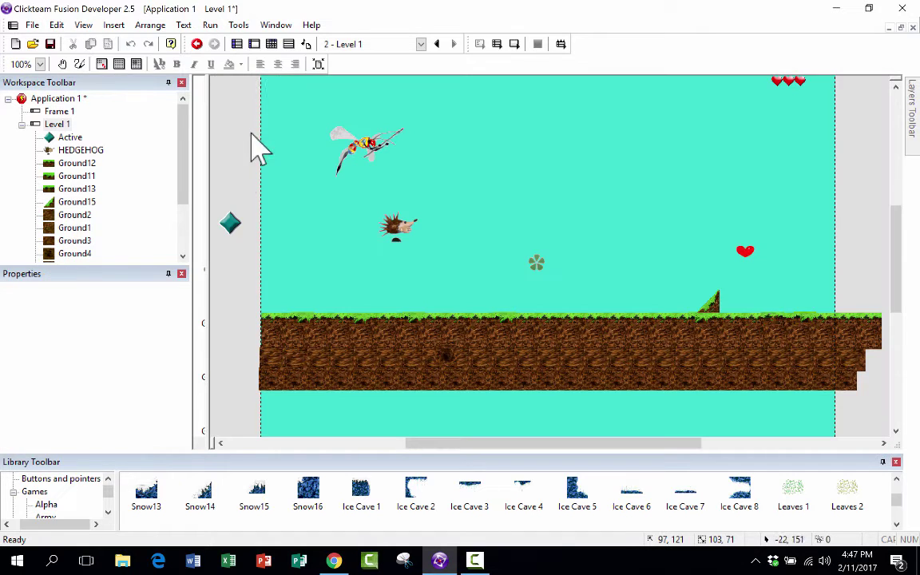
pyautogui.click(271, 44)
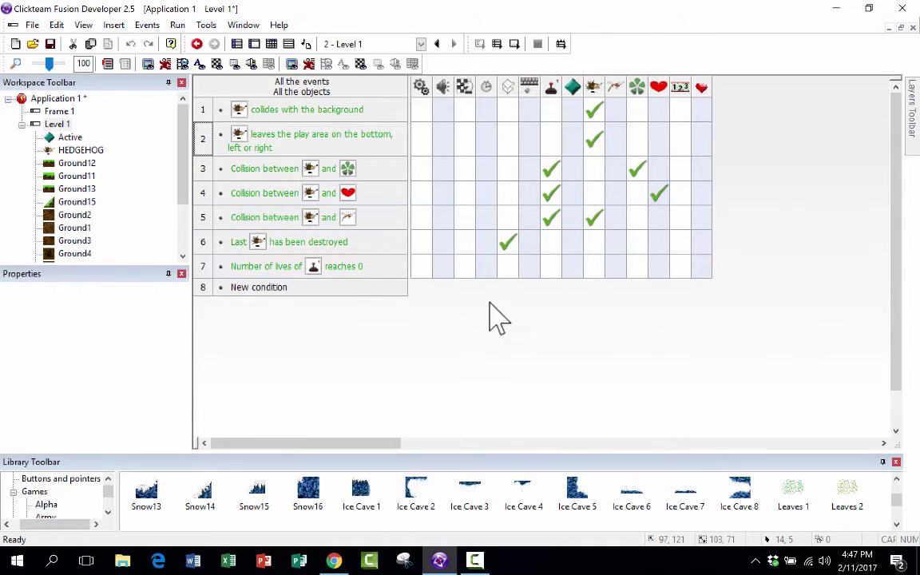
pyautogui.click(464, 267)
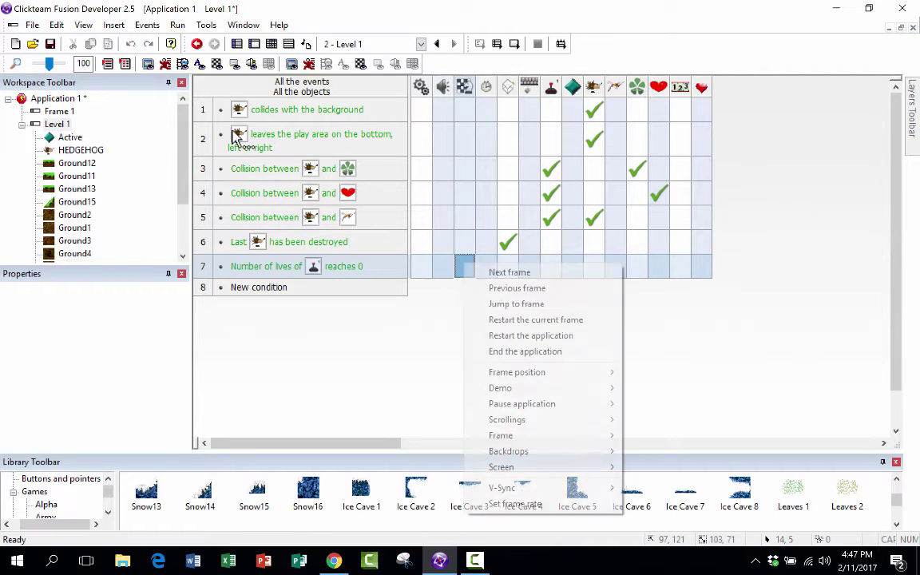
pyautogui.click(507, 303)
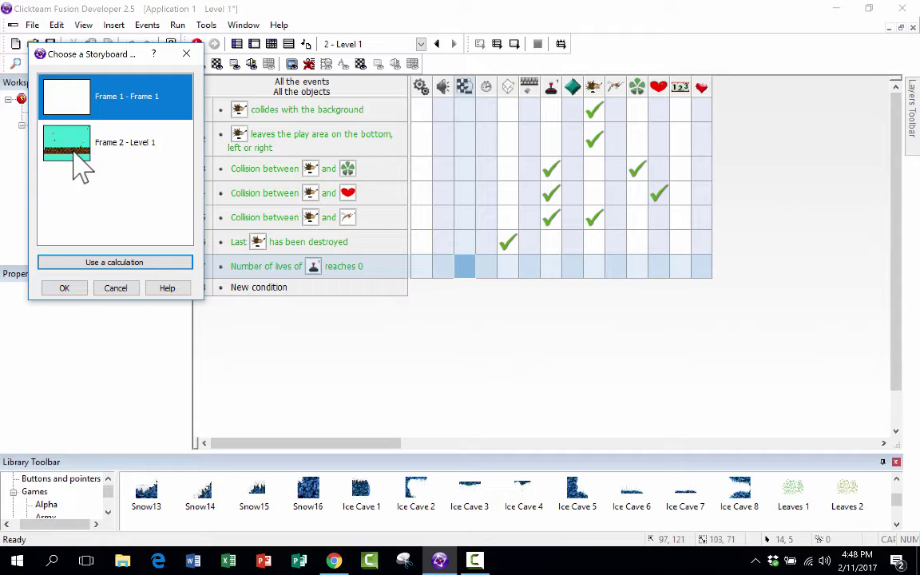
pyautogui.click(124, 263)
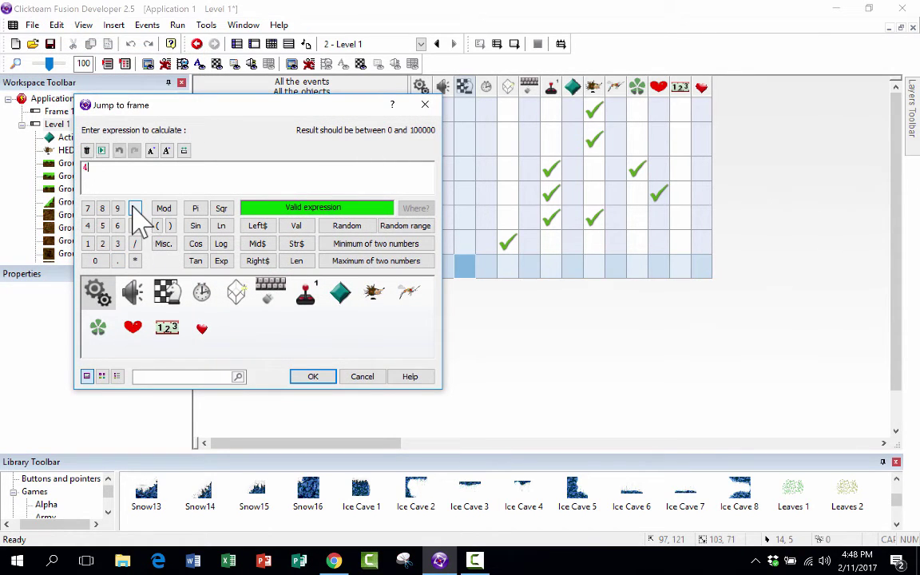
pyautogui.click(313, 376)
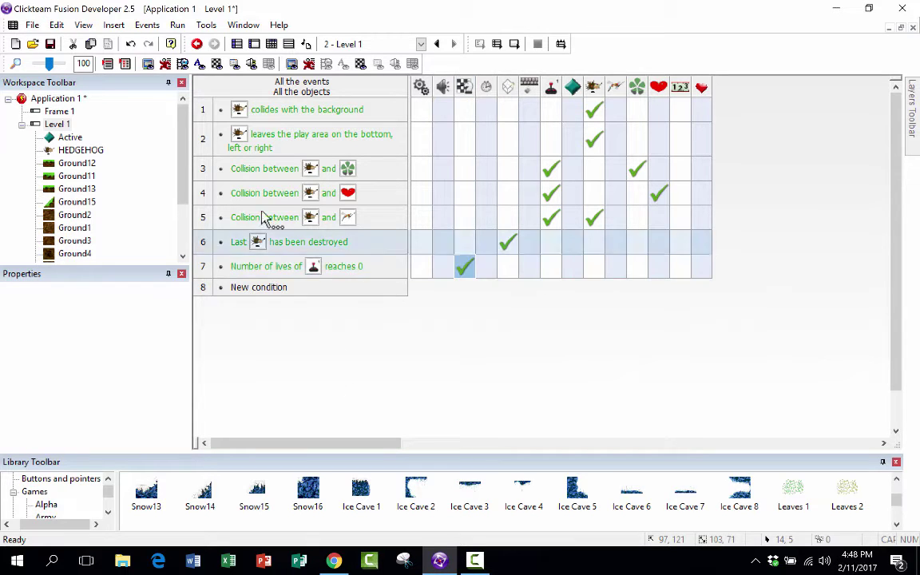
# Add an event condition that checks whether all Bonus4 clover objects have been destroyed
pyautogui.click(254, 45)
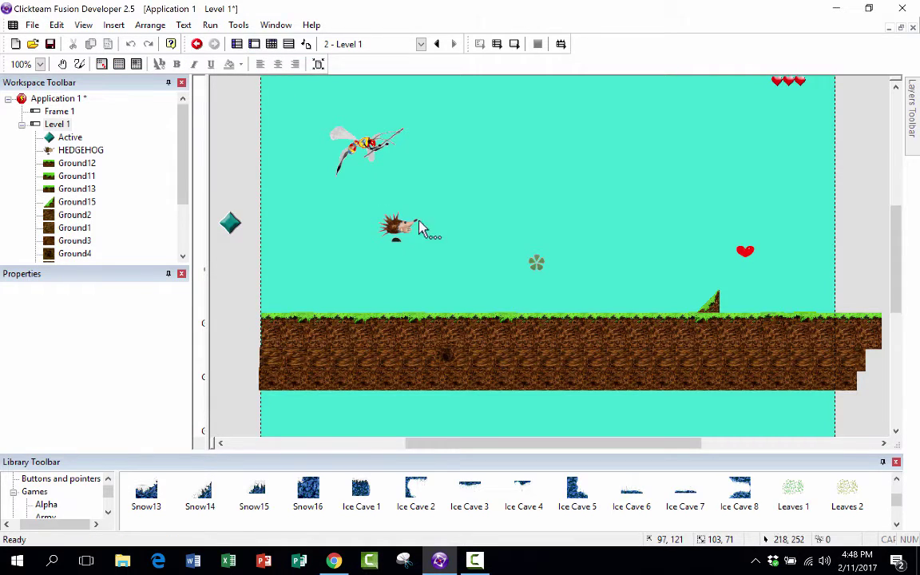
pyautogui.scroll(1, 583, 302)
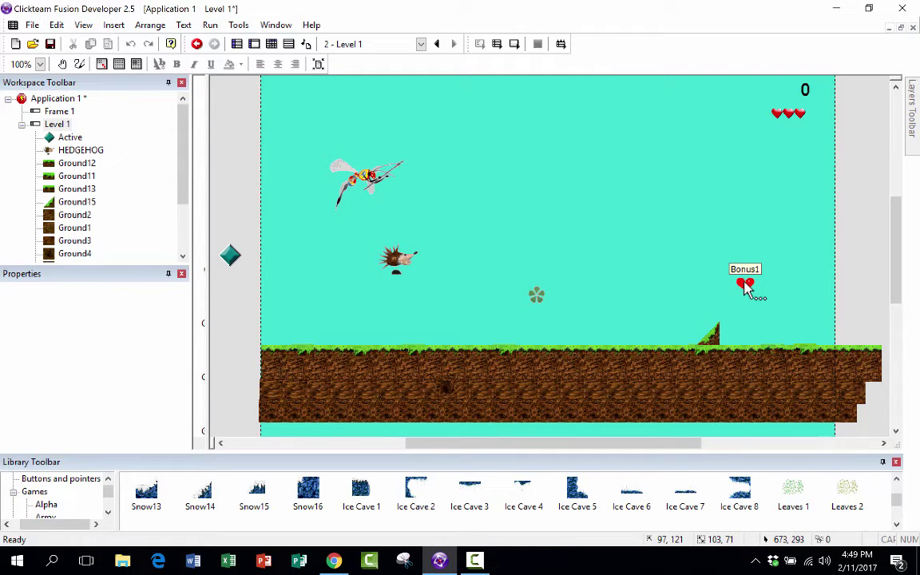
pyautogui.scroll(1, 745, 289)
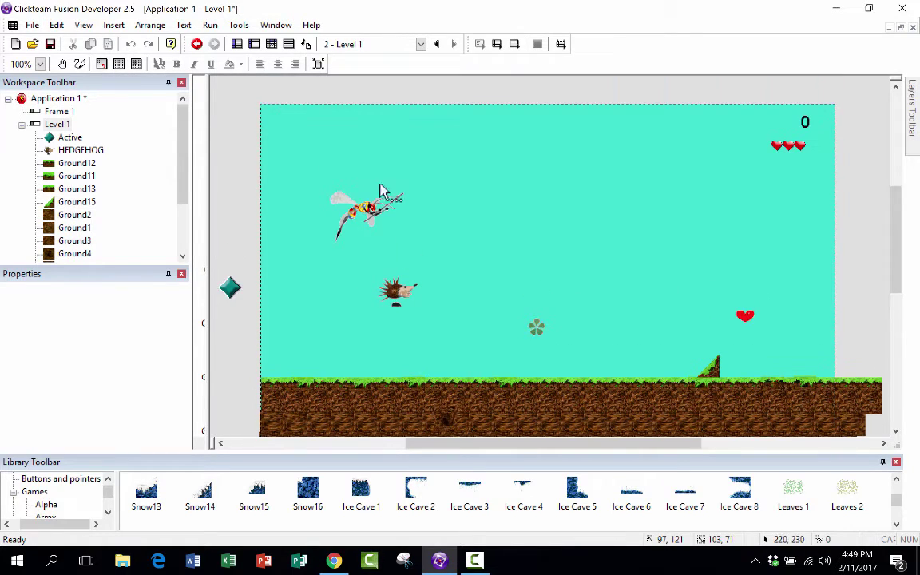
pyautogui.click(272, 44)
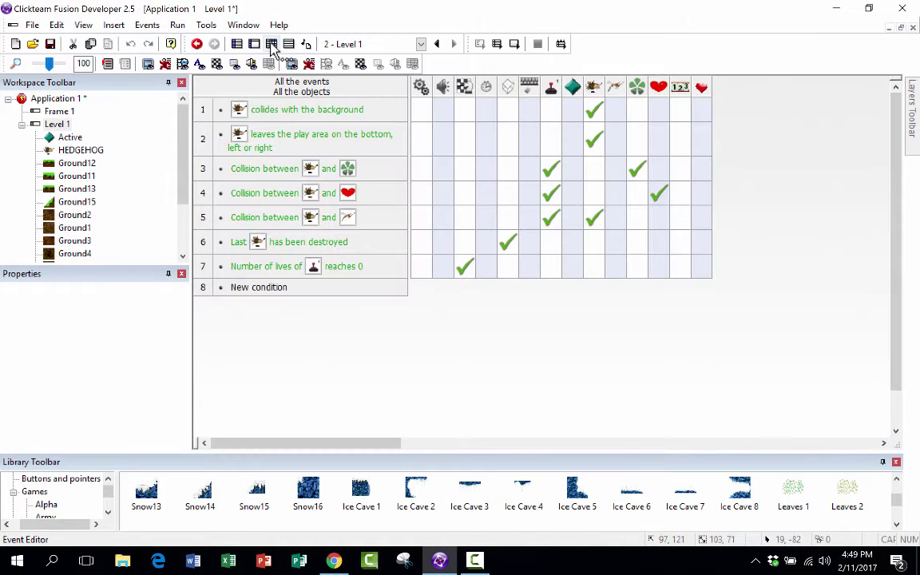
pyautogui.click(258, 291)
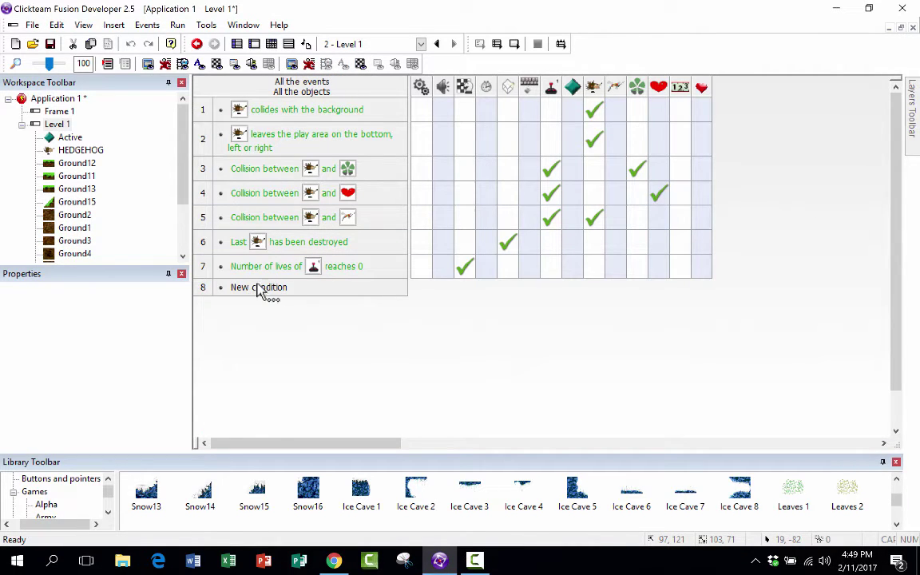
pyautogui.click(223, 154)
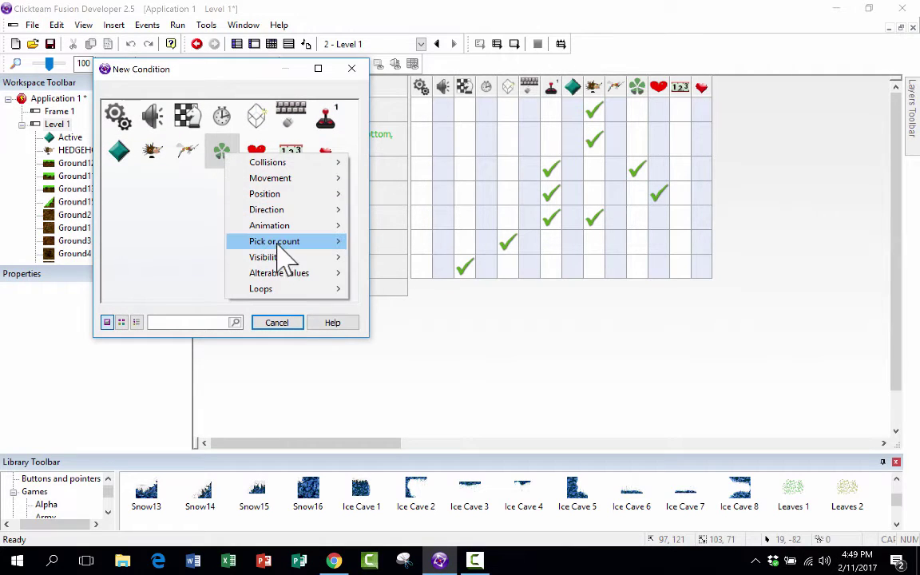
pyautogui.moveTo(277, 244)
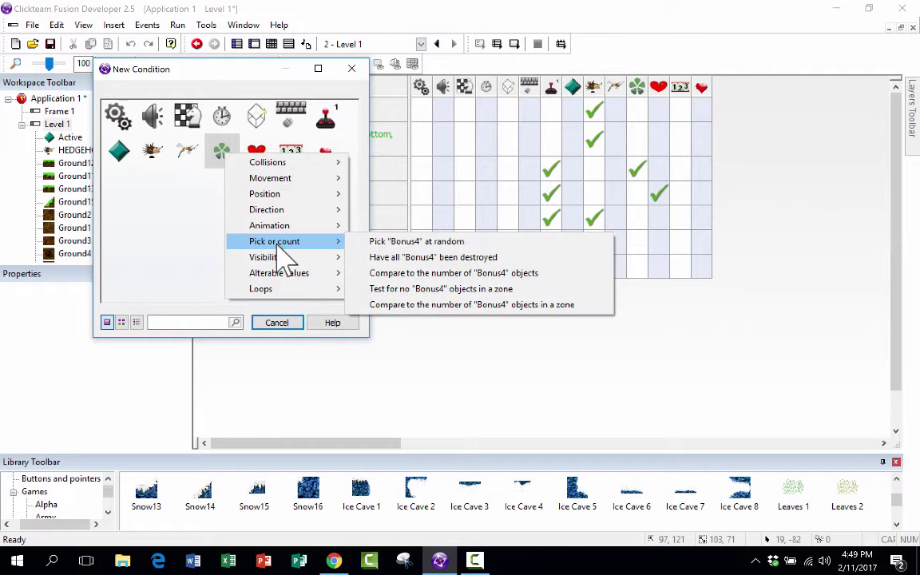
pyautogui.click(392, 261)
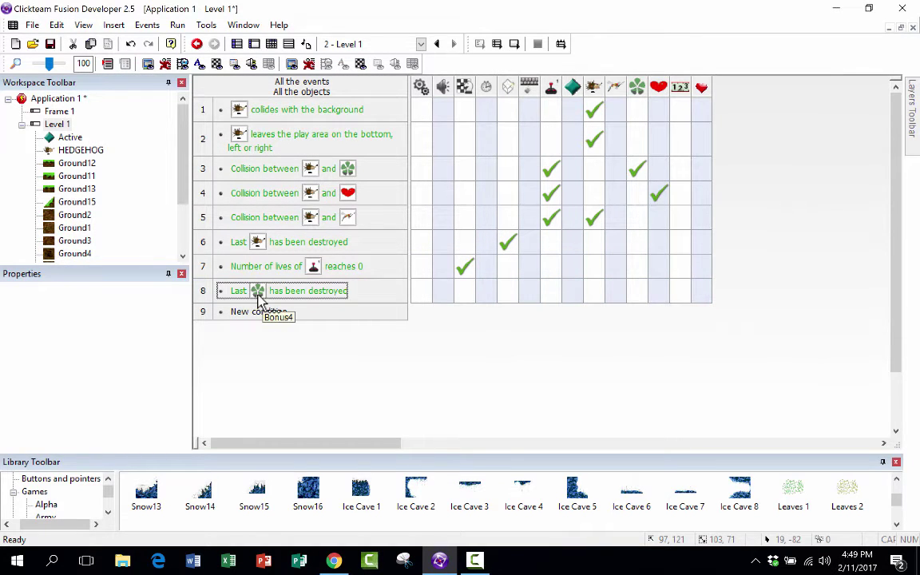
# Add a second condition to the clover-destroyed event that checks whether all Bonus1 heart objects have been destroyed
pyautogui.rightClick(206, 290)
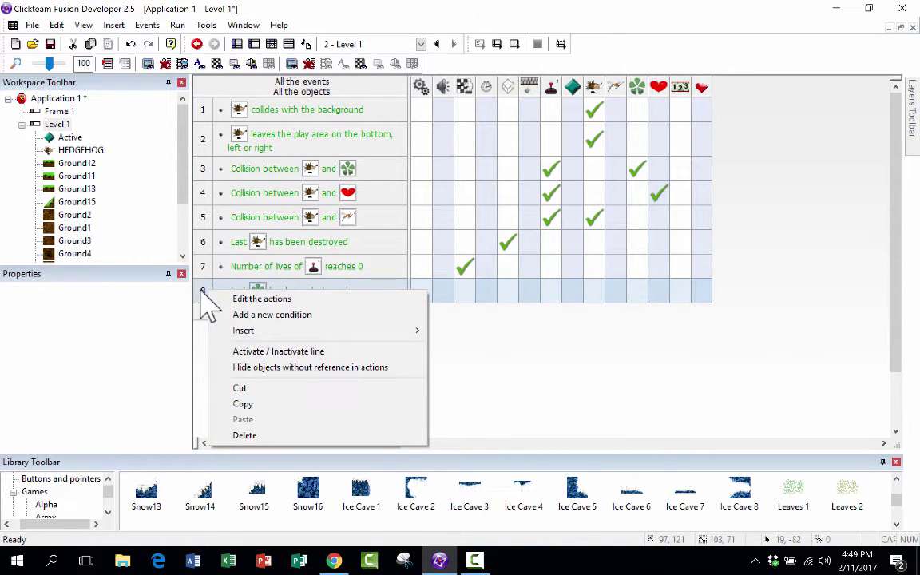
pyautogui.click(263, 316)
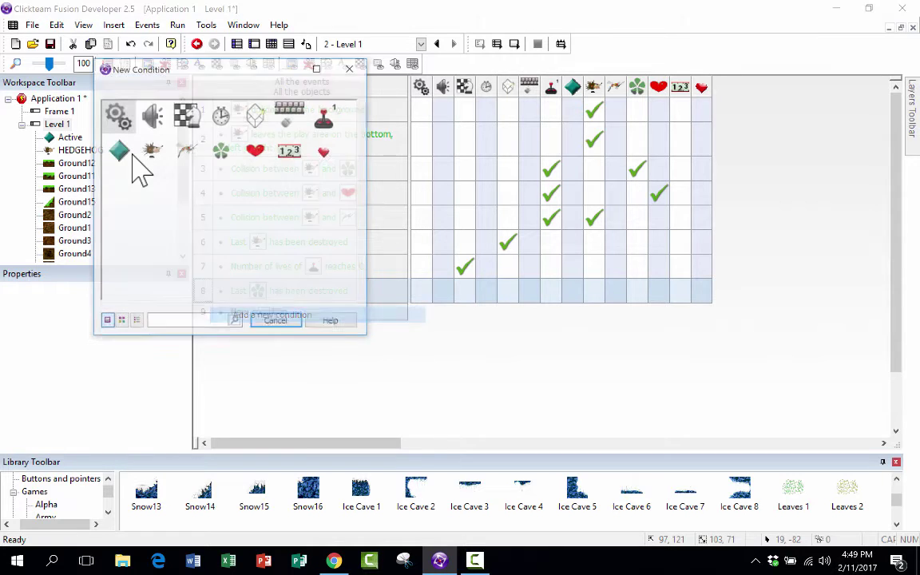
pyautogui.click(257, 154)
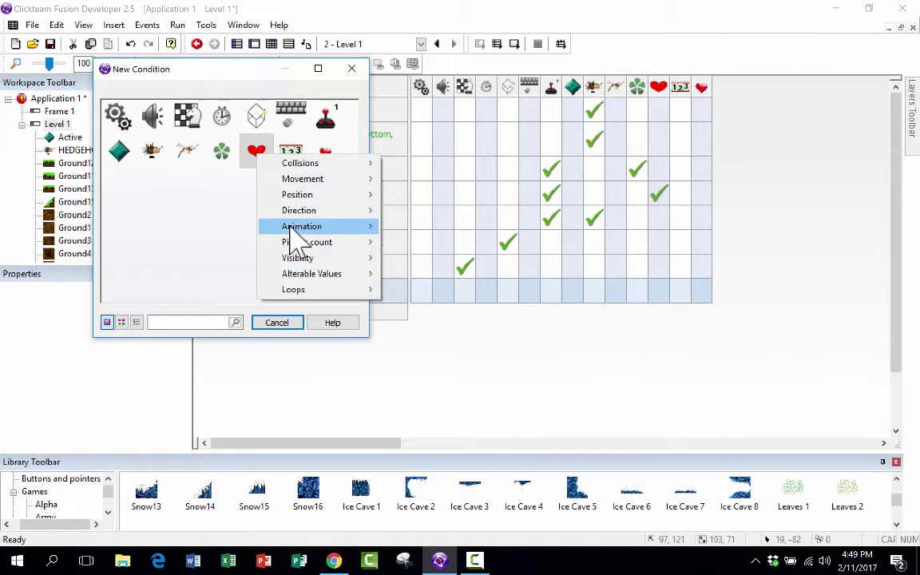
pyautogui.moveTo(304, 243)
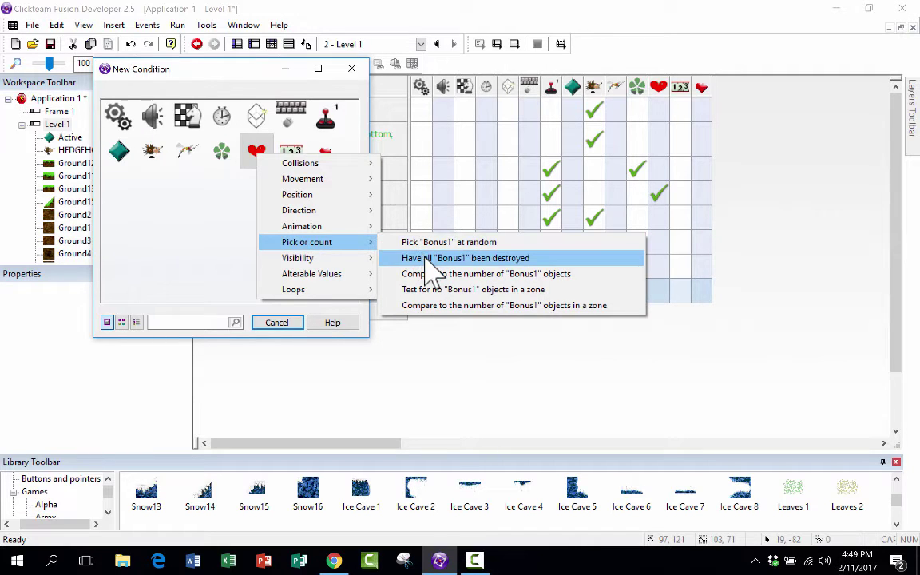
pyautogui.click(427, 258)
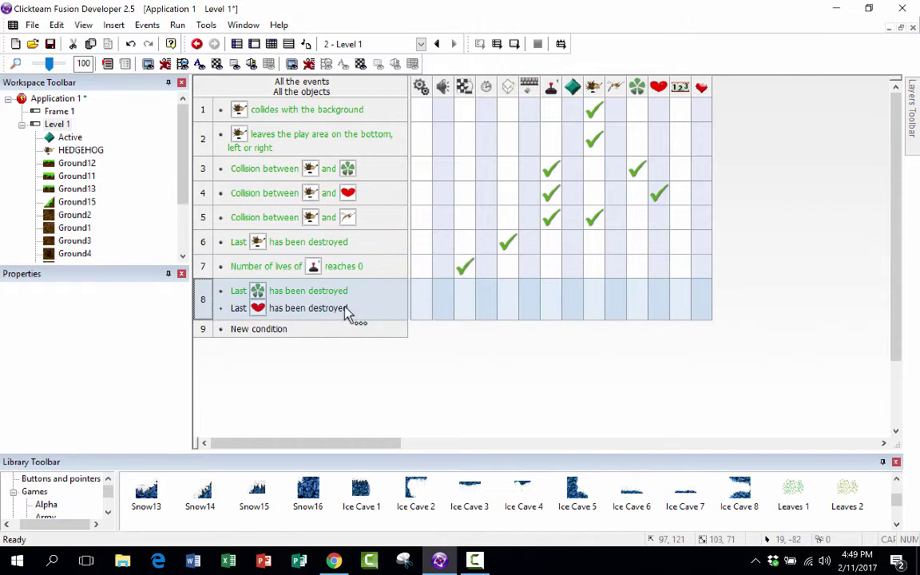
# Copy the jump-to-frame action from the zero-lives event to the clover-and-heart-destroyed event and edit its frame number
pyautogui.click(464, 269)
pyautogui.moveTo(462, 310); pyautogui.dragTo(463, 301)
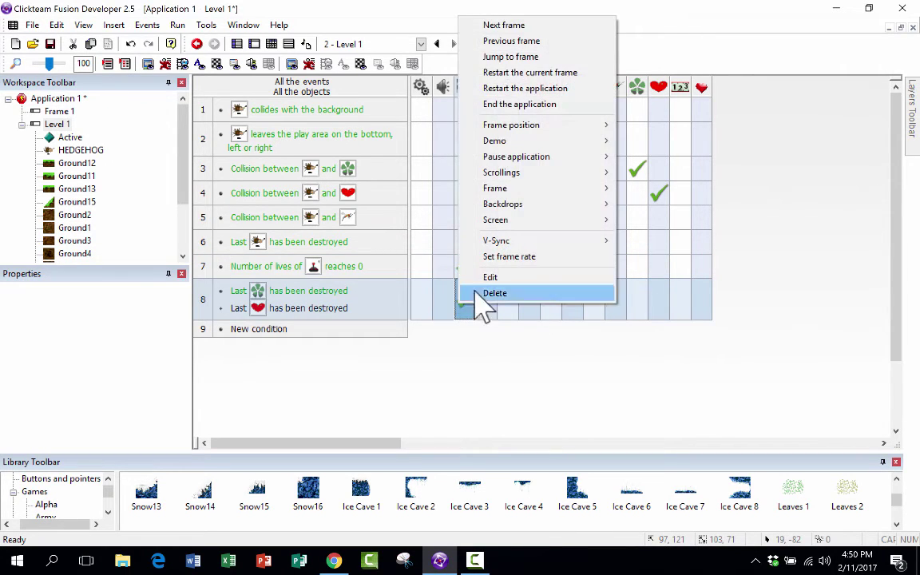
pyautogui.click(490, 278)
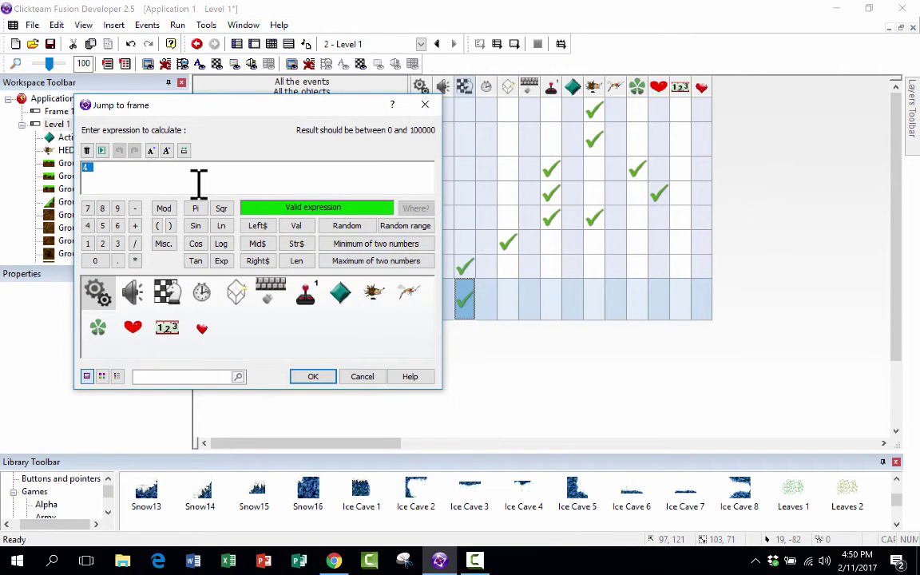
pyautogui.click(313, 376)
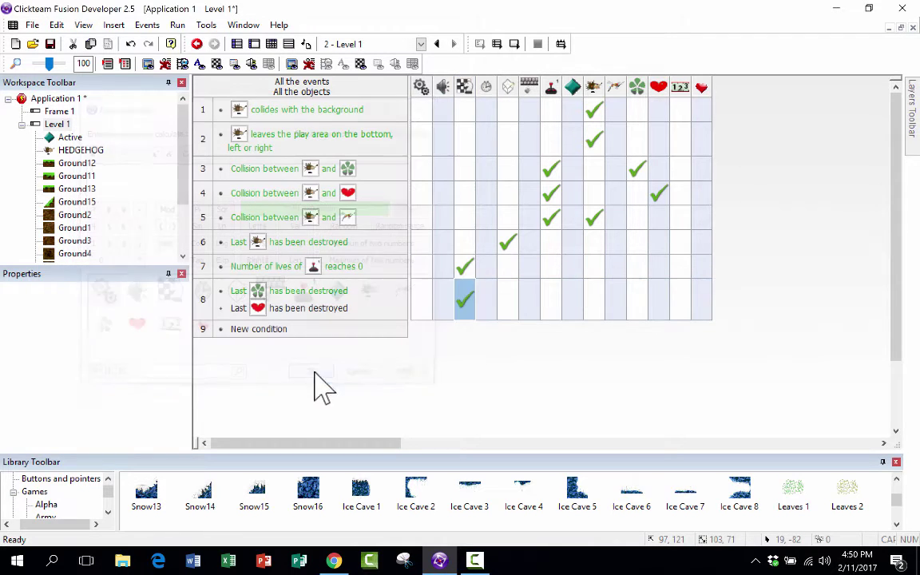
pyautogui.moveTo(462, 306)
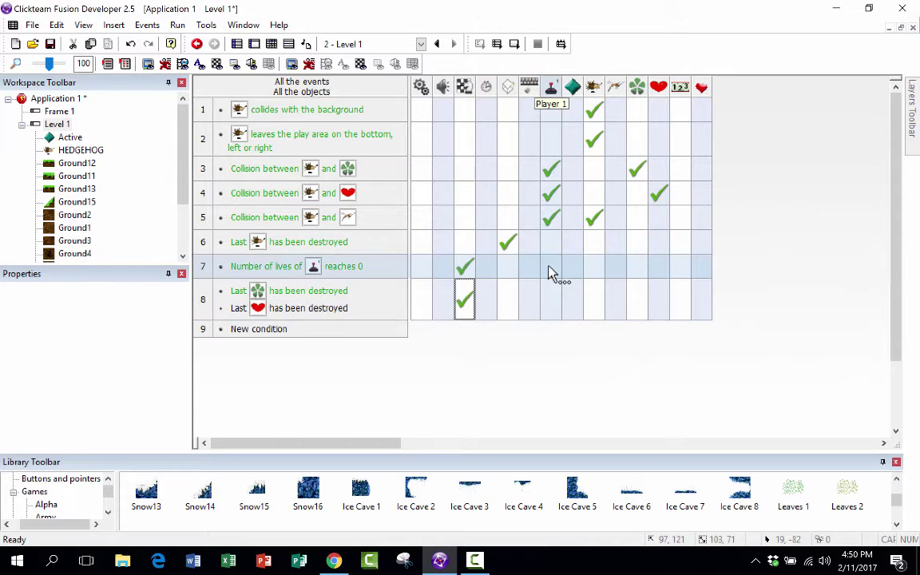
# Add a new frame after Level 1 in the application's storyboard
pyautogui.click(236, 44)
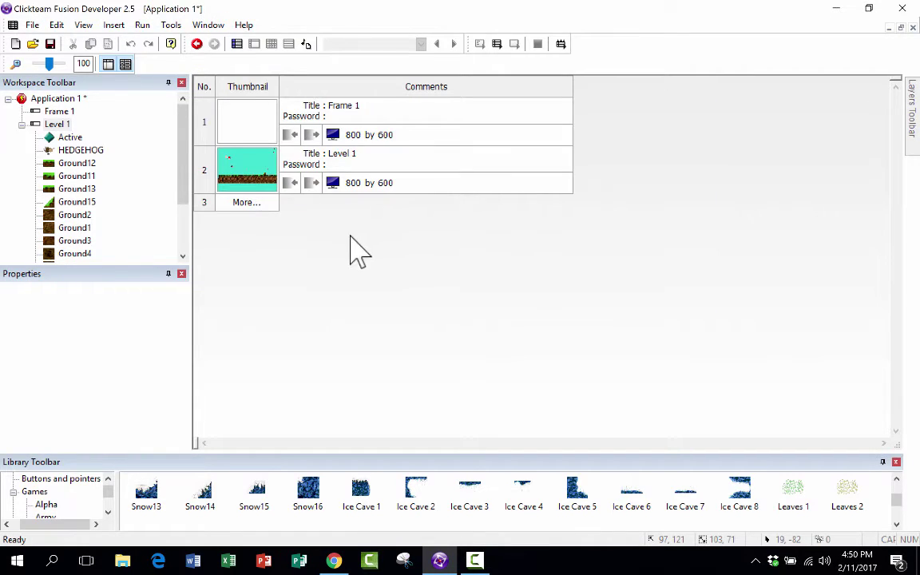
pyautogui.click(206, 201)
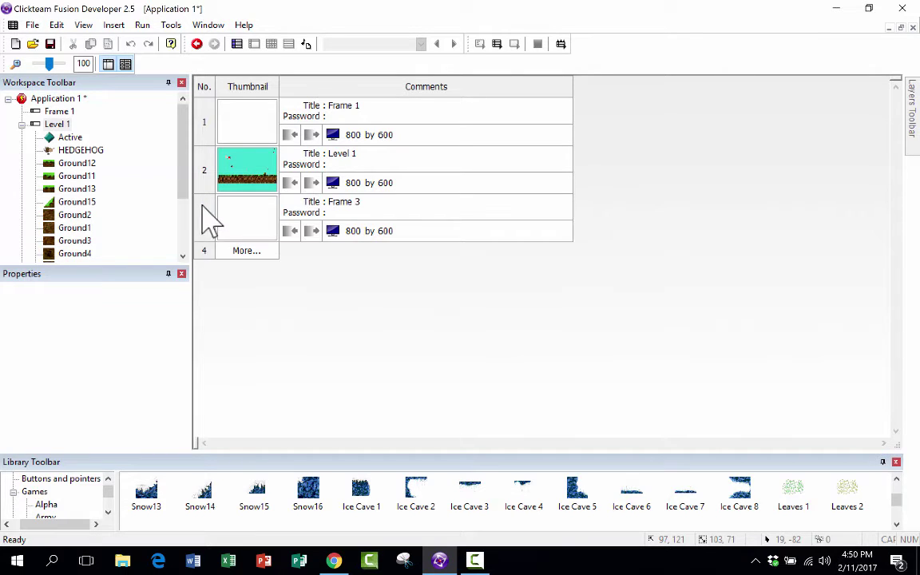
pyautogui.doubleClick(254, 190)
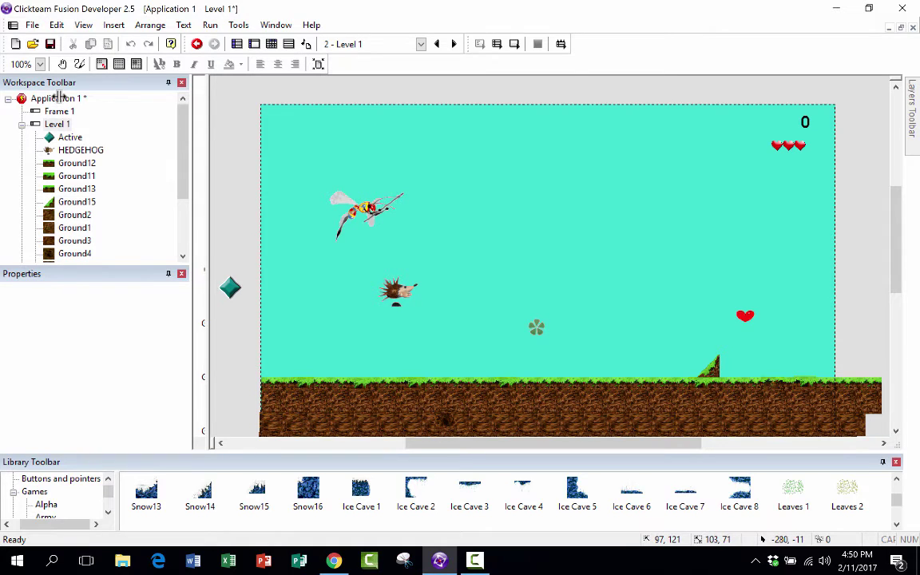
pyautogui.hotkey('ctrl', 'b')
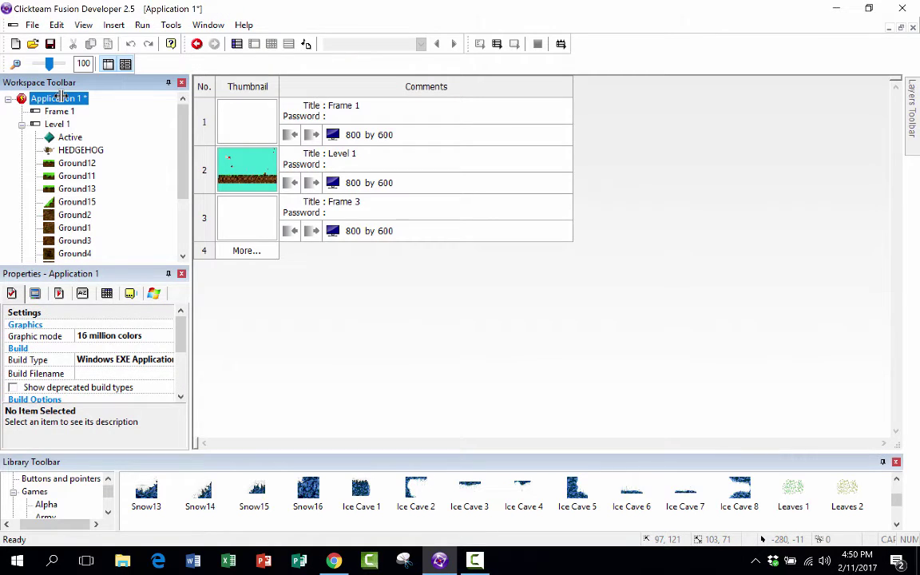
# Clone the Level 1 frame in the storyboard
pyautogui.click(209, 172)
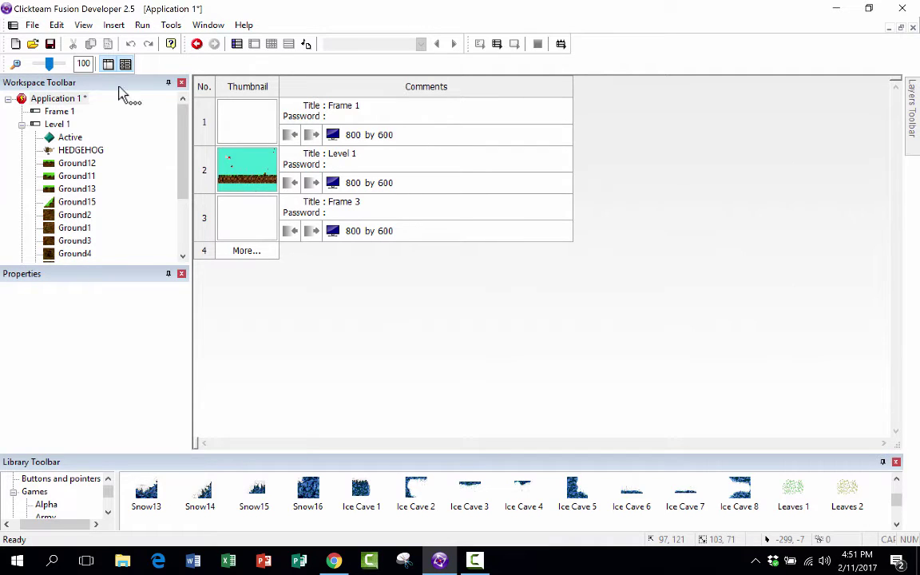
pyautogui.rightClick(239, 177)
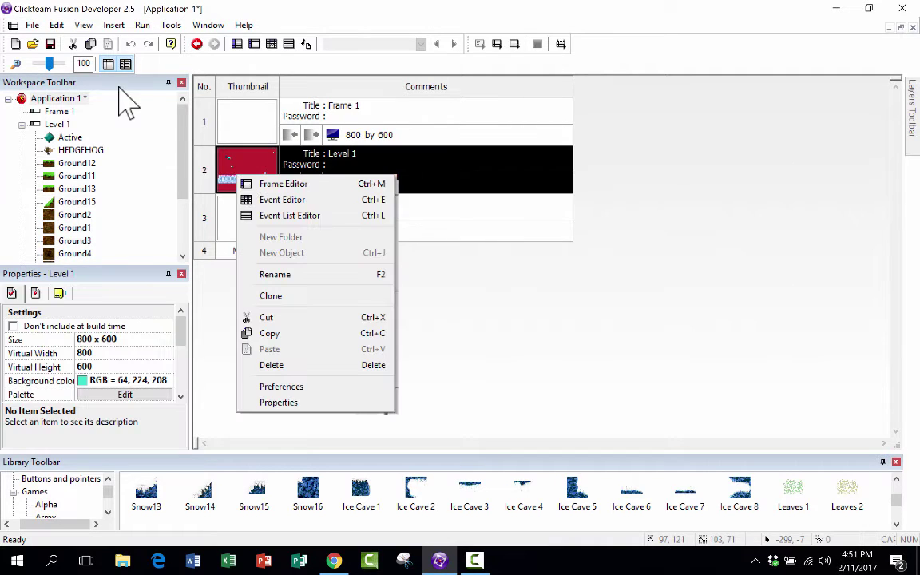
pyautogui.click(281, 297)
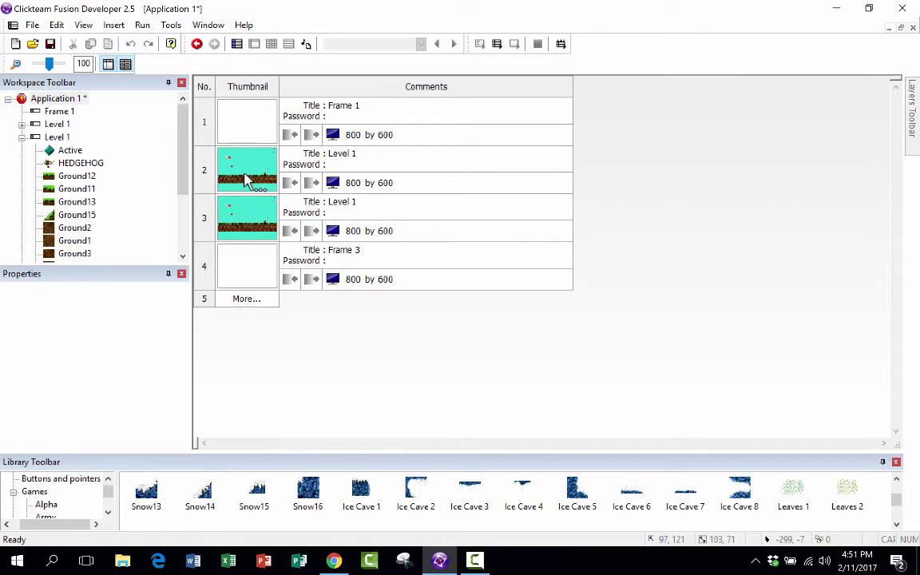
# Open the cloned Level 1 frame for editing and set its background colour to olive, RGB 139, 139, 0
pyautogui.click(252, 224)
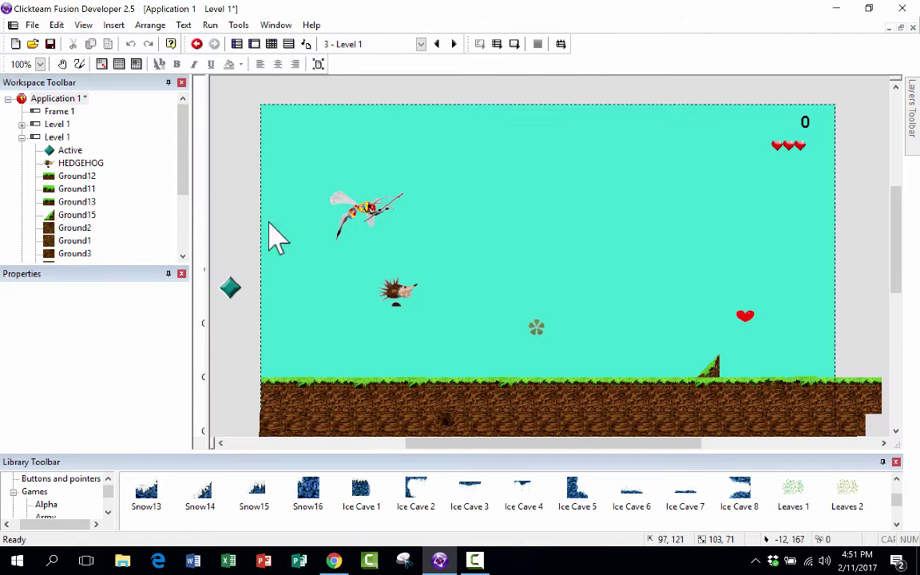
pyautogui.scroll(-3, 568, 281)
pyautogui.scroll(4, 568, 281)
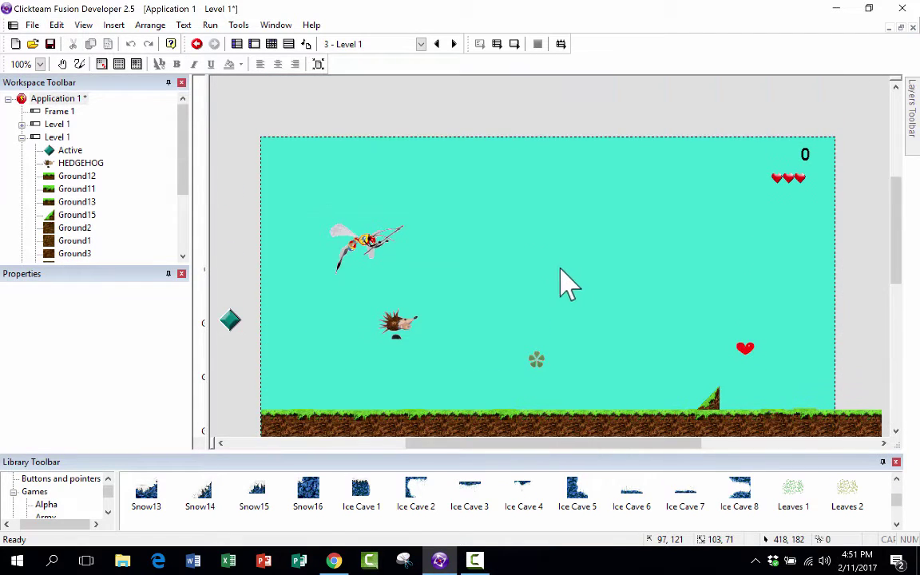
pyautogui.scroll(-2, 558, 281)
pyautogui.scroll(-3, 112, 154)
pyautogui.scroll(3, 139, 177)
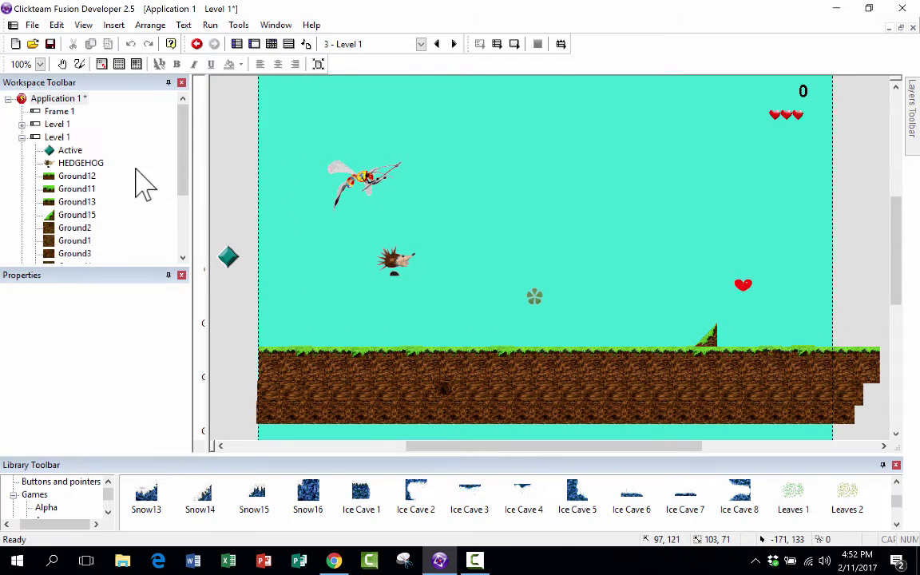
pyautogui.click(58, 138)
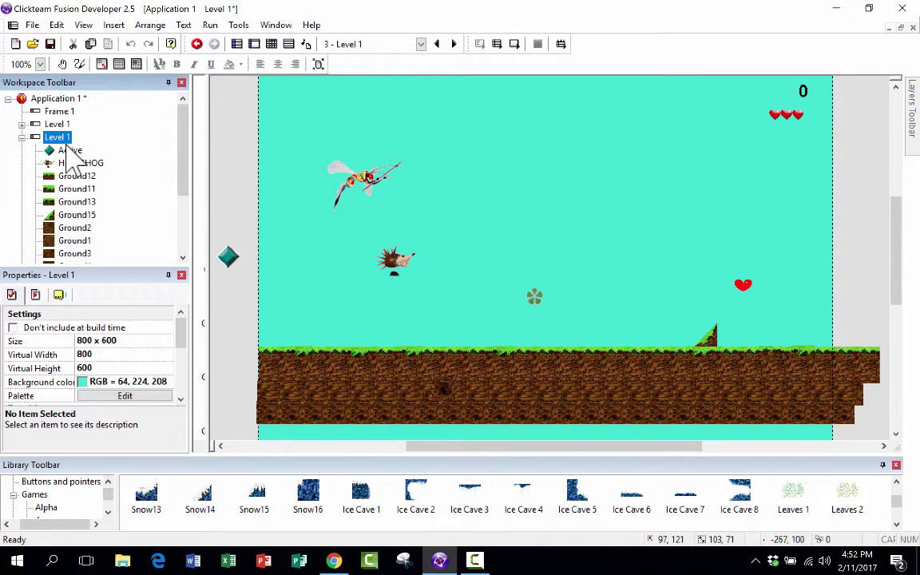
pyautogui.click(83, 383)
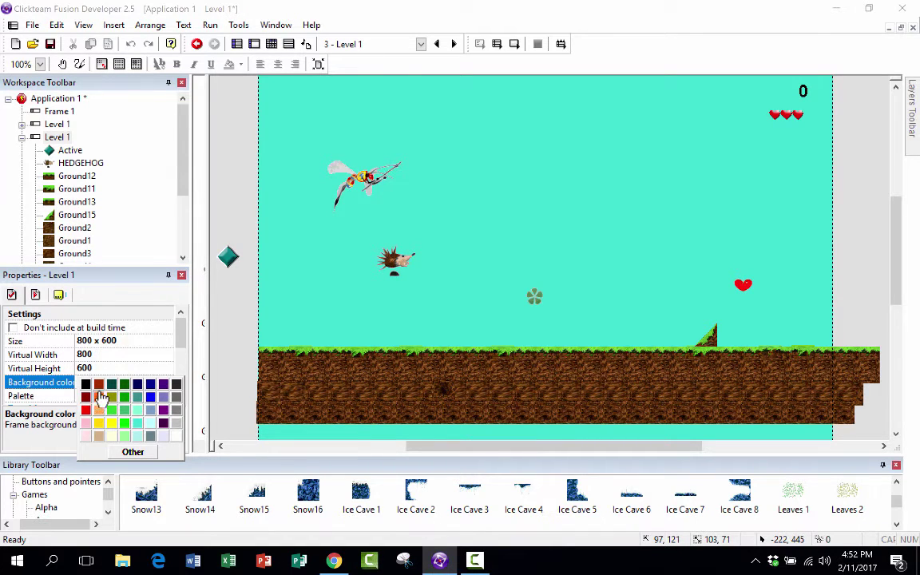
pyautogui.click(98, 397)
pyautogui.click(89, 386)
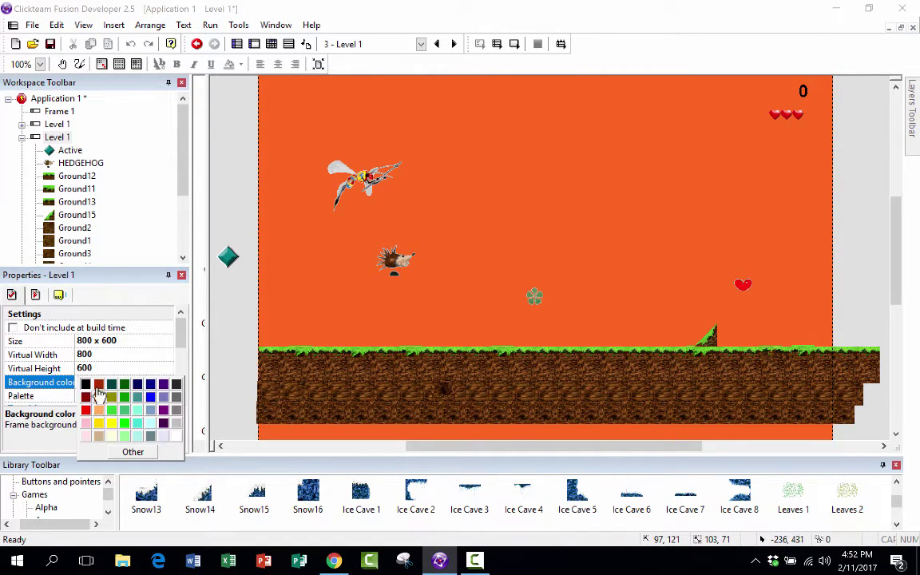
pyautogui.click(113, 397)
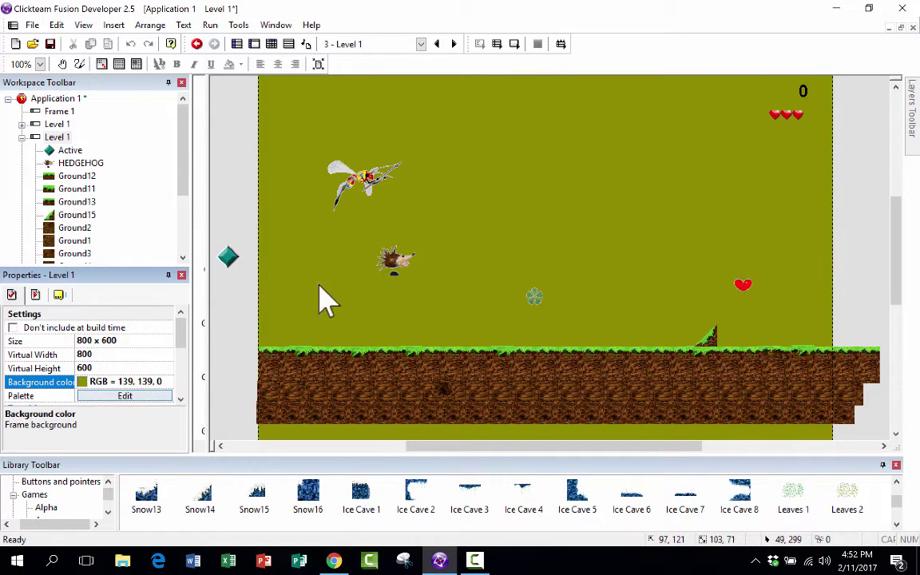
pyautogui.scroll(1, 485, 290)
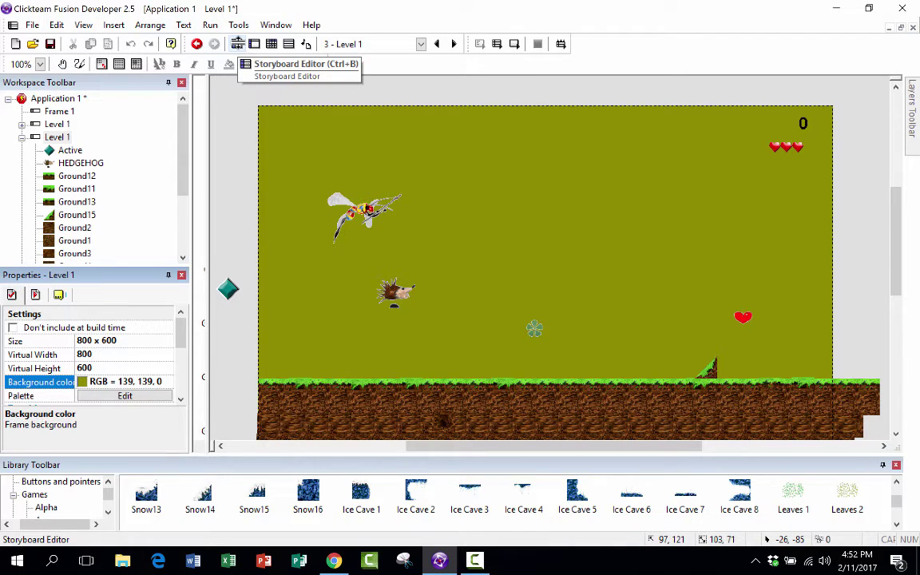
# Rename the cloned frame as Level 2 in the storyboard and reopen it for editing
pyautogui.click(238, 46)
pyautogui.click(361, 204)
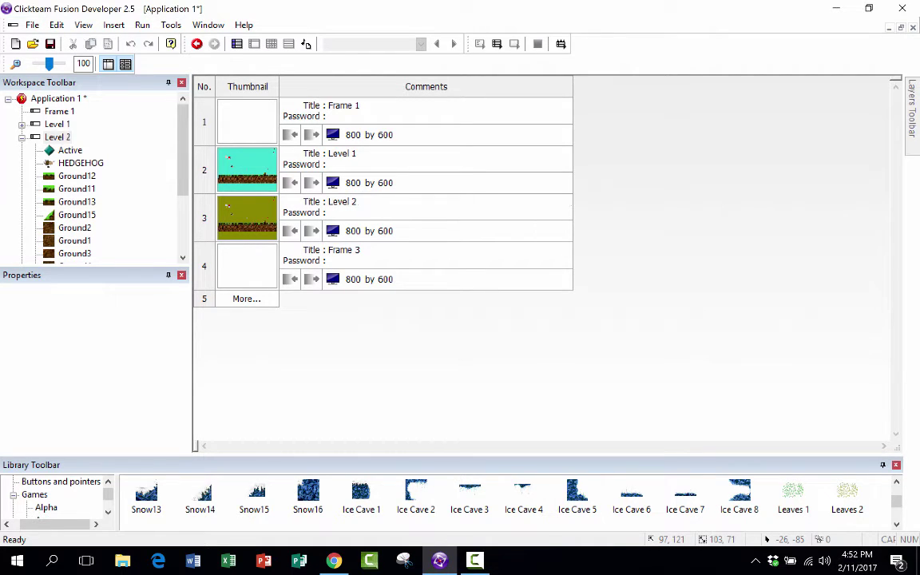
pyautogui.doubleClick(263, 224)
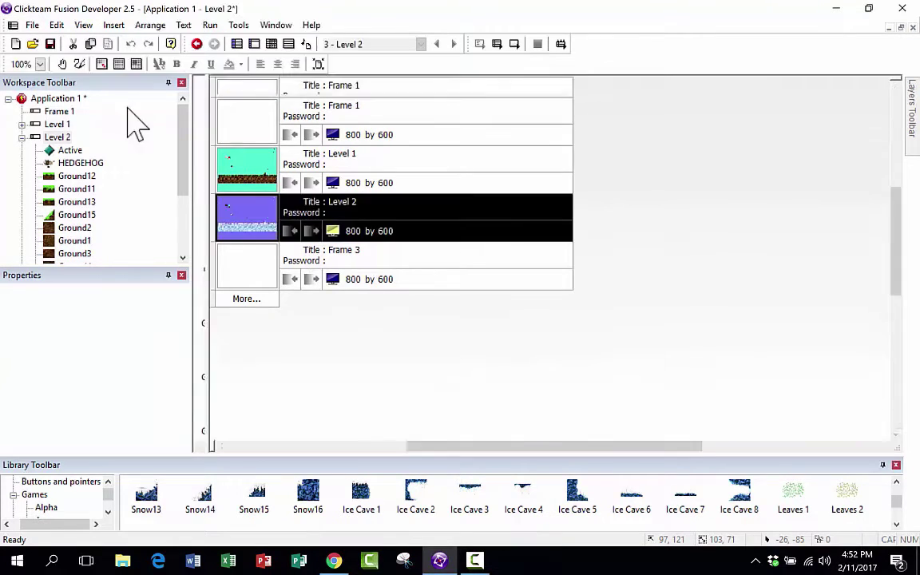
pyautogui.scroll(-2, 613, 308)
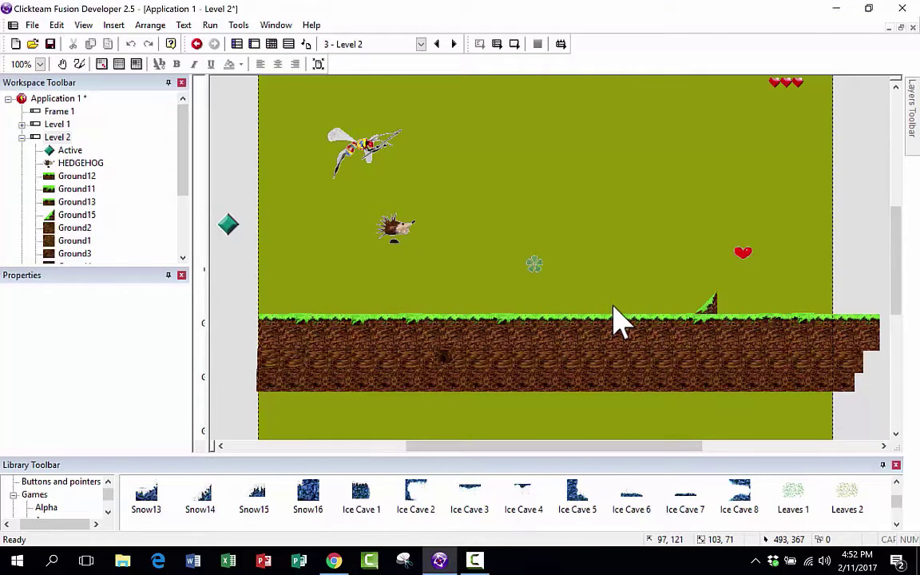
pyautogui.scroll(2, 538, 271)
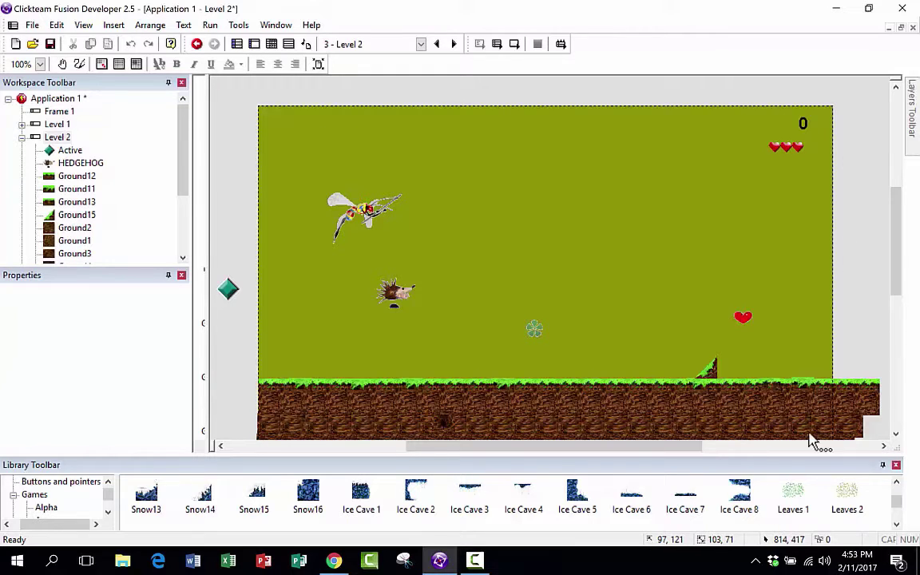
pyautogui.scroll(-3, 345, 304)
pyautogui.scroll(4, 493, 256)
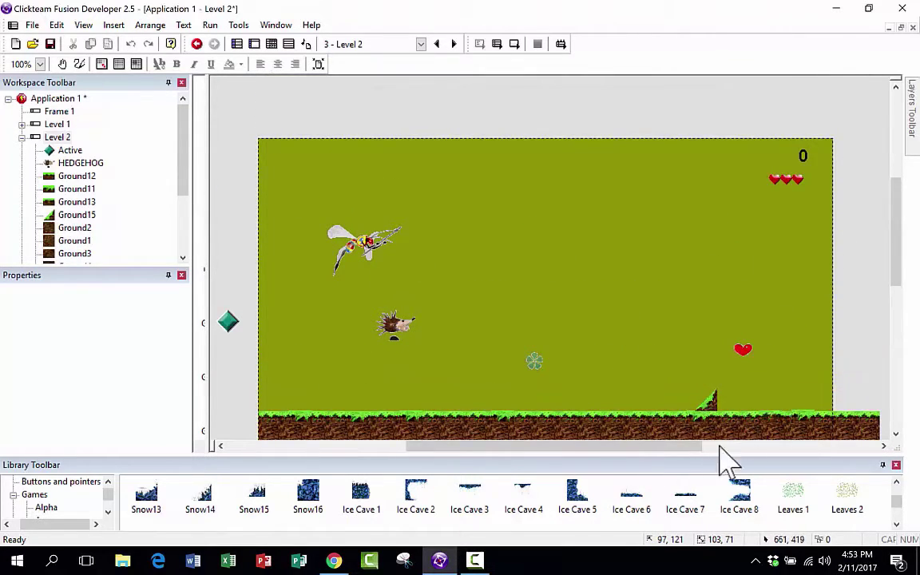
# Set the Level 2 frame's width to 900 in the storyboard and reopen the frame for editing
pyautogui.moveTo(692, 446); pyautogui.dragTo(678, 447)
pyautogui.click(56, 124)
pyautogui.click(57, 136)
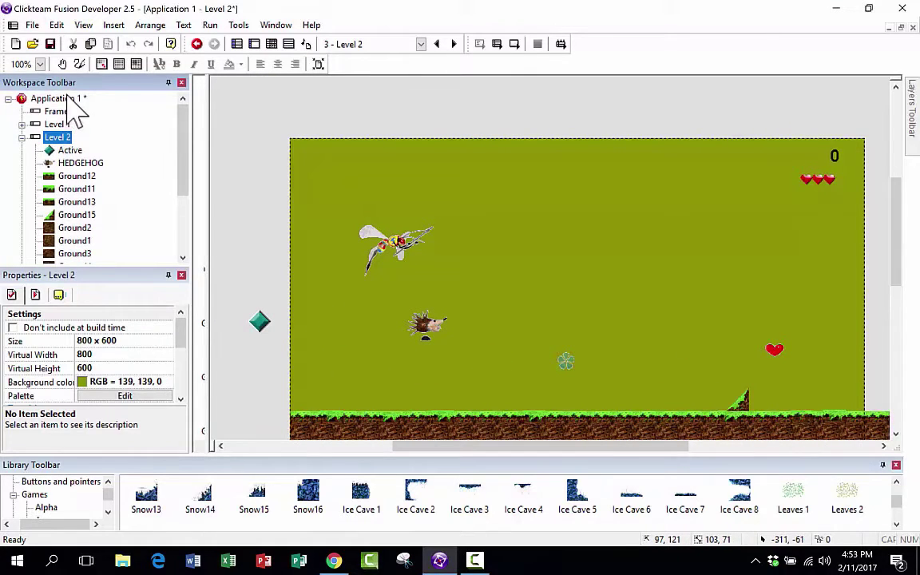
pyautogui.click(70, 98)
pyautogui.click(237, 44)
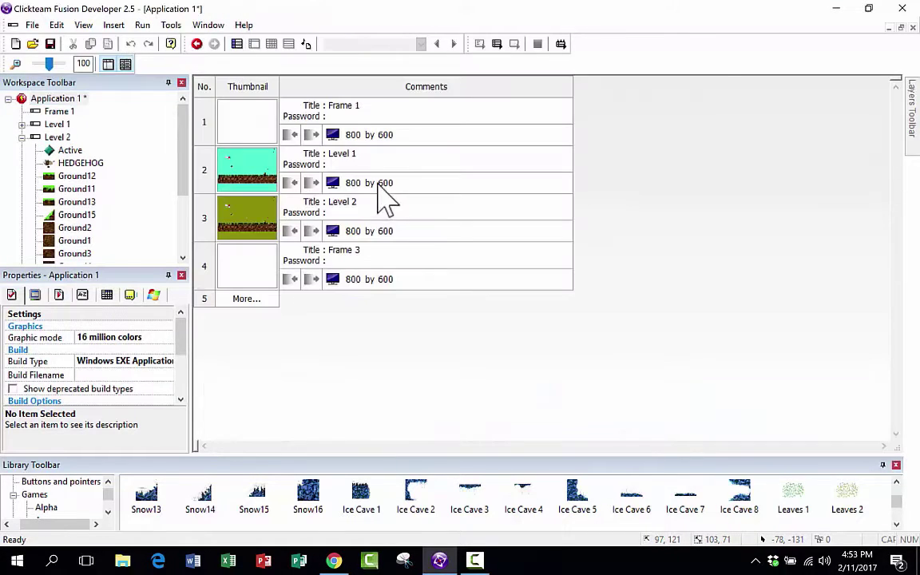
pyautogui.click(353, 231)
pyautogui.doubleClick(253, 224)
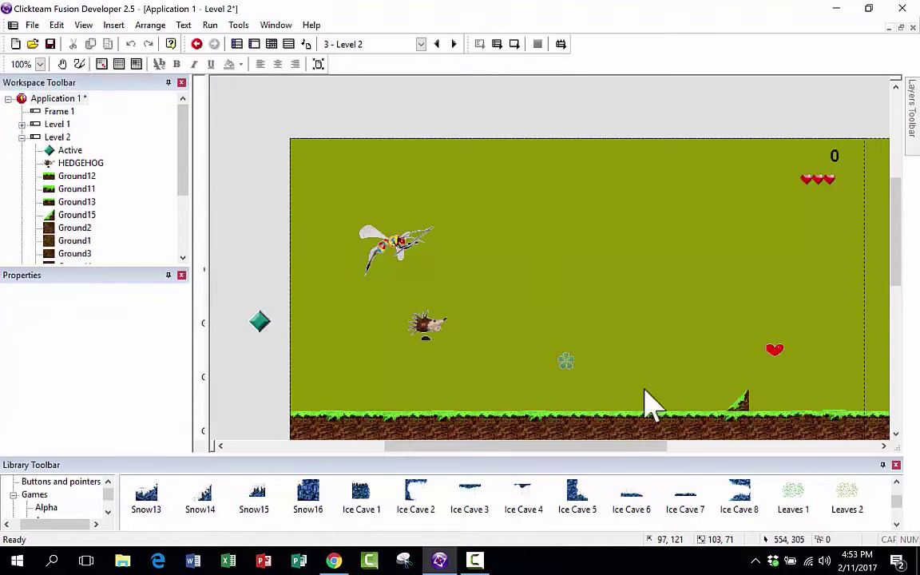
pyautogui.moveTo(601, 445); pyautogui.dragTo(627, 468)
pyautogui.scroll(-1, 64, 174)
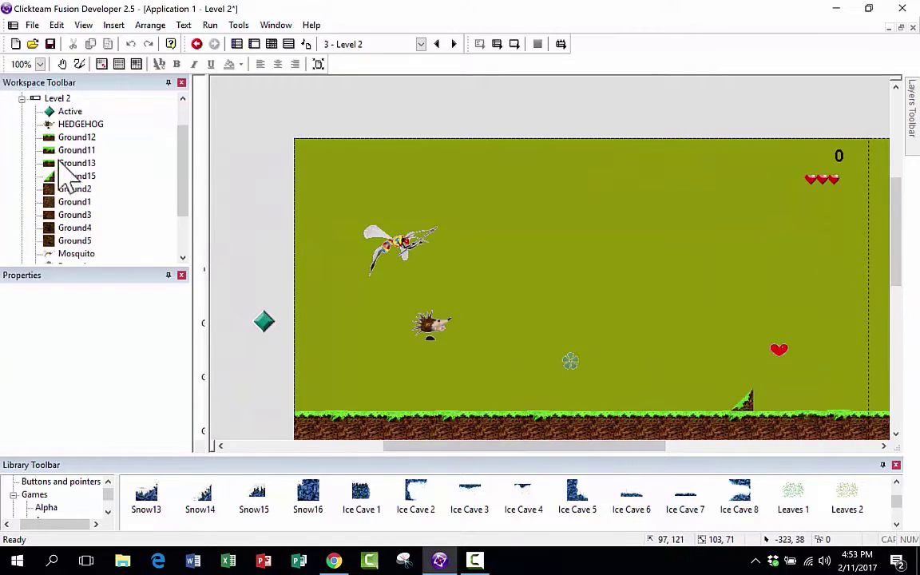
pyautogui.scroll(1, 71, 166)
# Set the Level 2 frame's width to 1280 in its properties
pyautogui.click(54, 138)
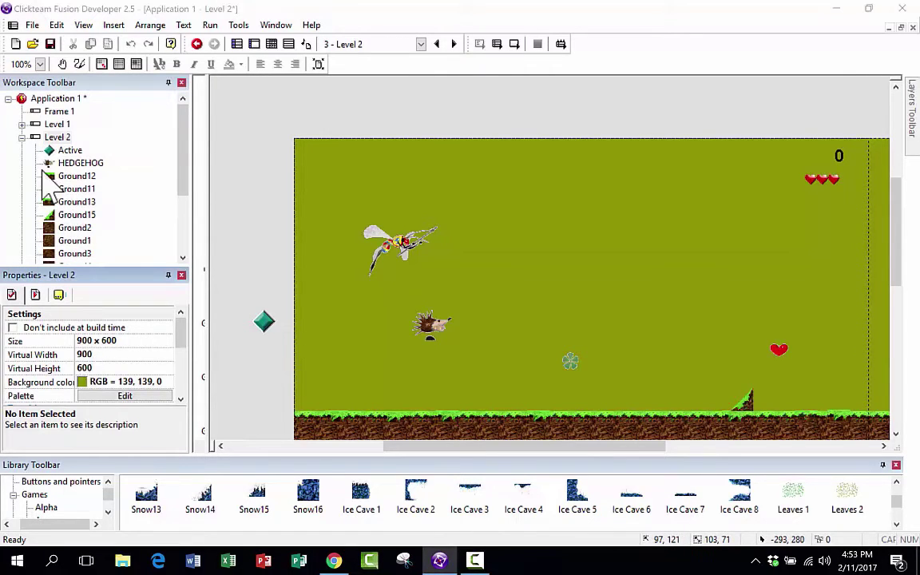
pyautogui.click(95, 341)
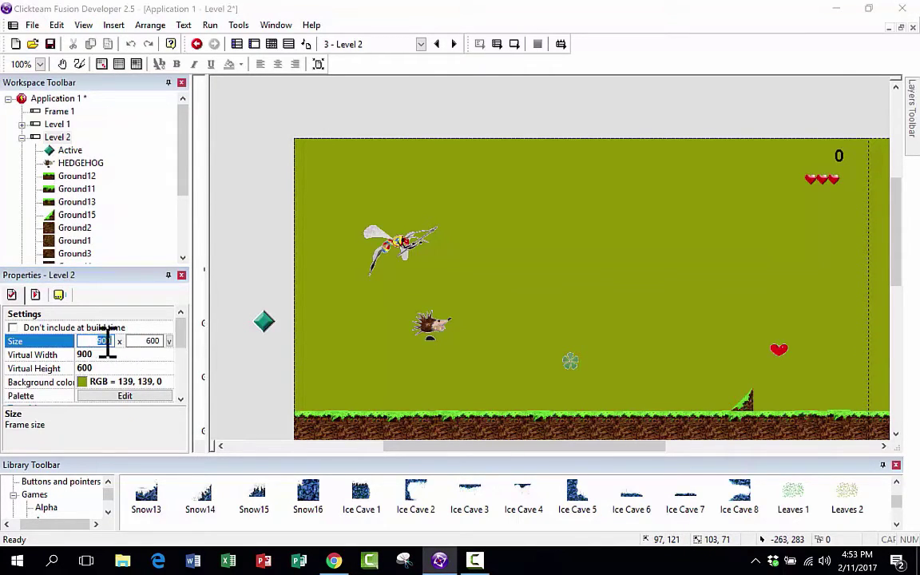
pyautogui.write('12')
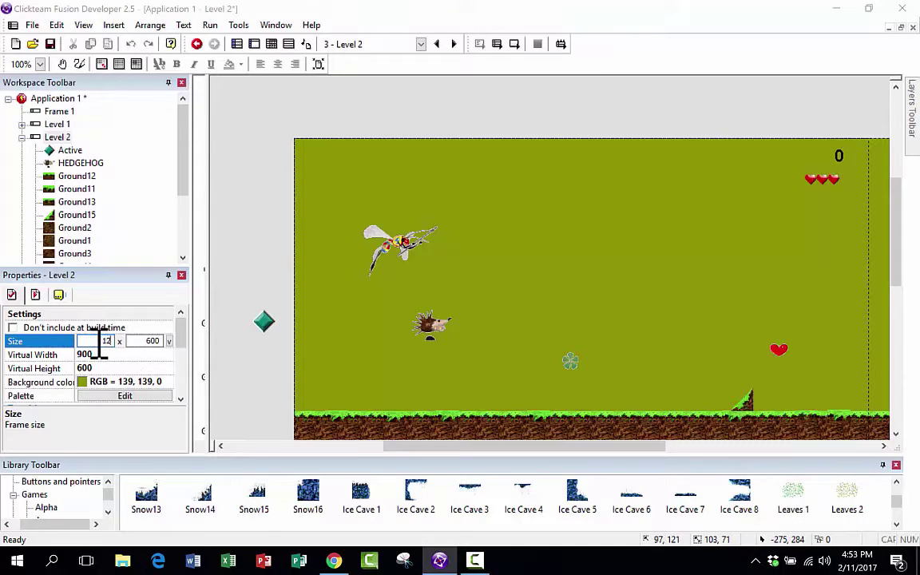
pyautogui.write('80')
pyautogui.press('Return')
pyautogui.moveTo(589, 446); pyautogui.dragTo(608, 478)
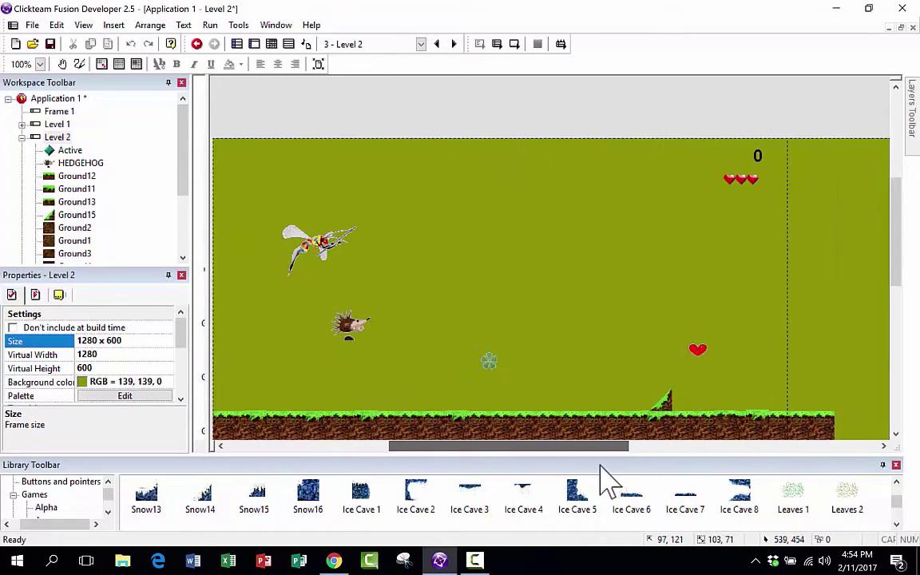
pyautogui.scroll(-3, 635, 226)
pyautogui.scroll(4, 635, 224)
pyautogui.scroll(-3, 635, 224)
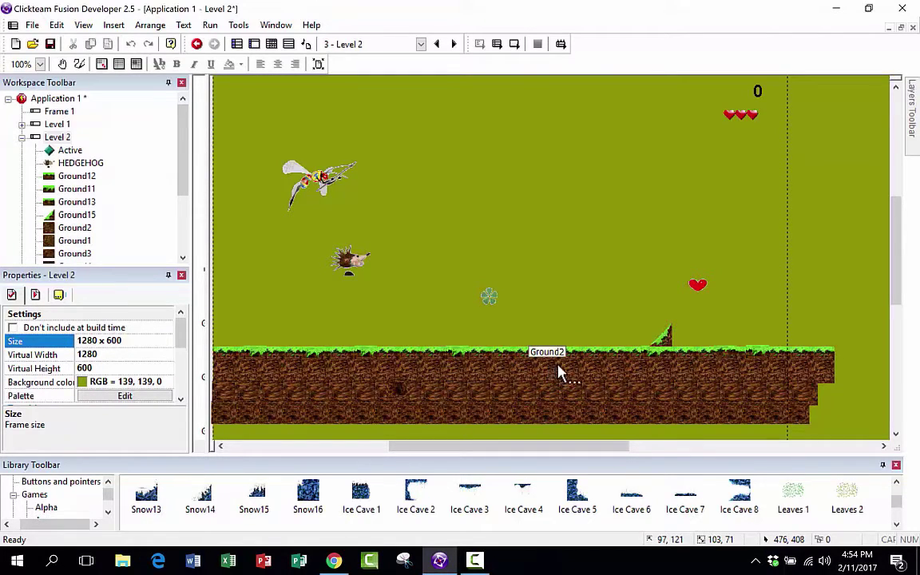
pyautogui.click(501, 371)
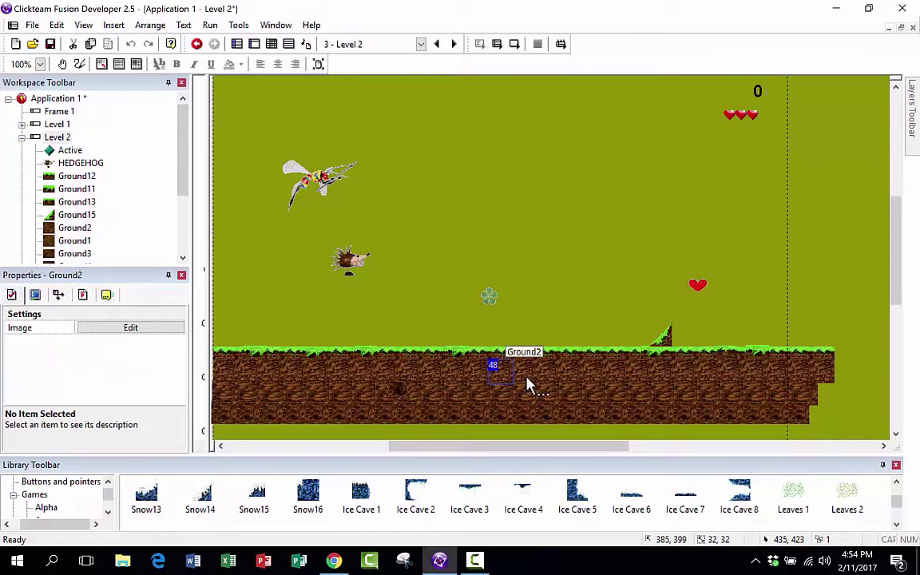
pyautogui.click(498, 355)
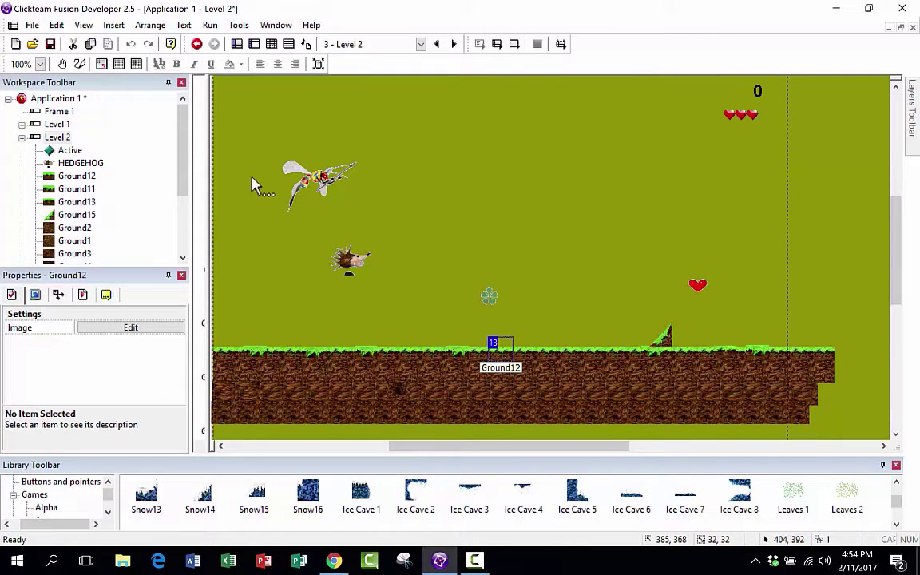
pyautogui.rightClick(503, 356)
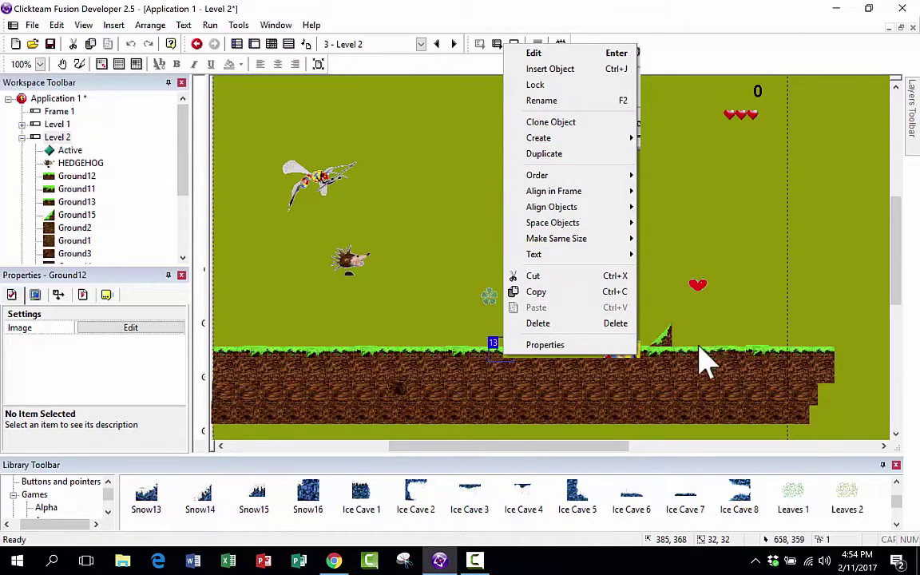
pyautogui.click(386, 169)
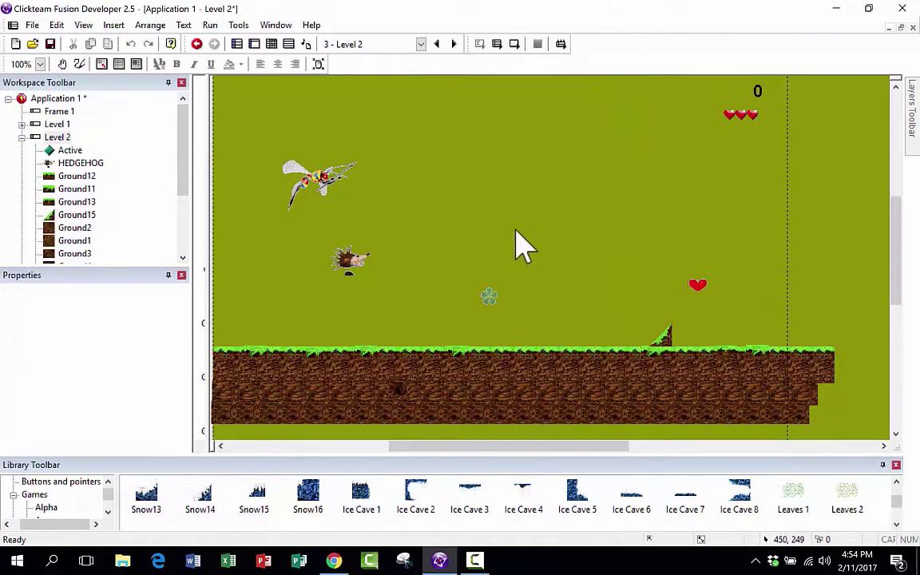
# Examine the Level 2 layout across the widened frame, including the ground, platforms and bonus objects
pyautogui.scroll(-1, 515, 232)
pyautogui.scroll(-1, 557, 141)
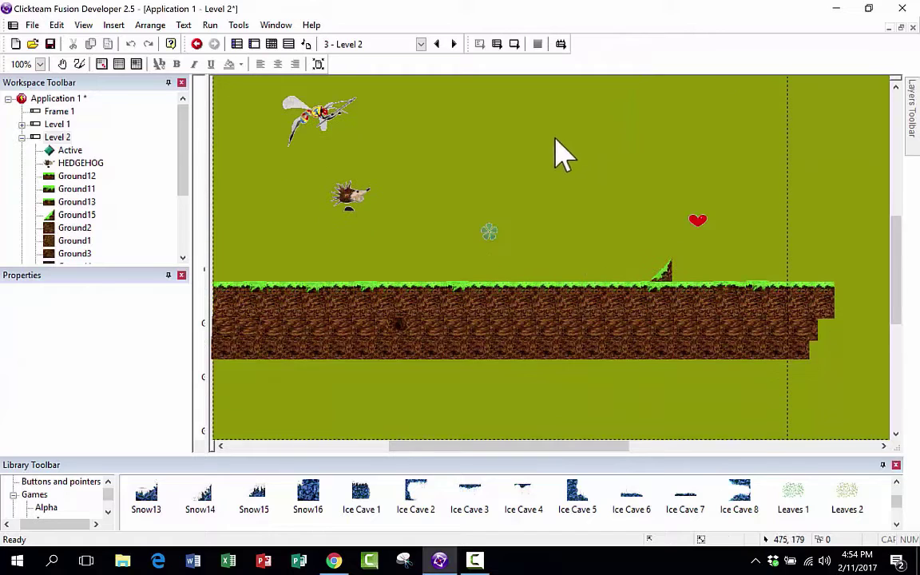
pyautogui.scroll(5, 743, 272)
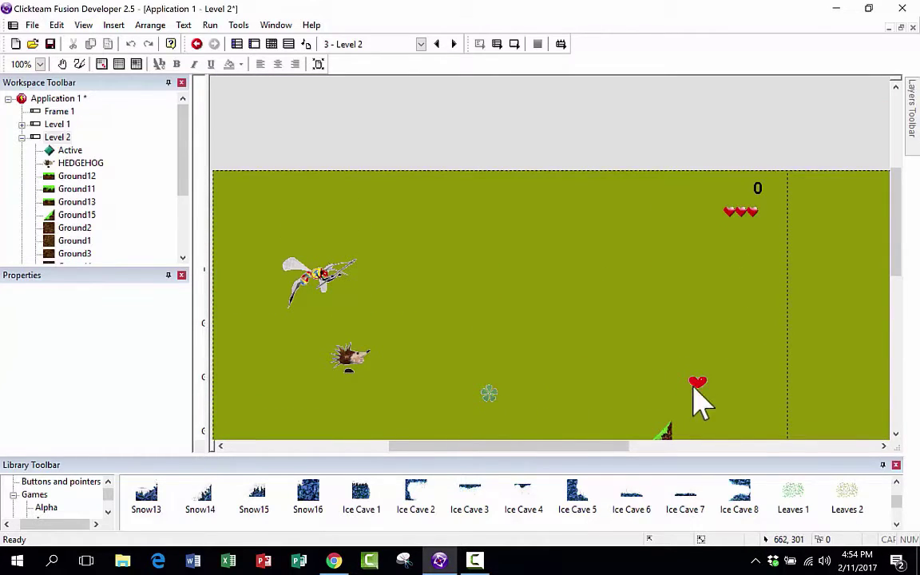
pyautogui.scroll(-4, 757, 326)
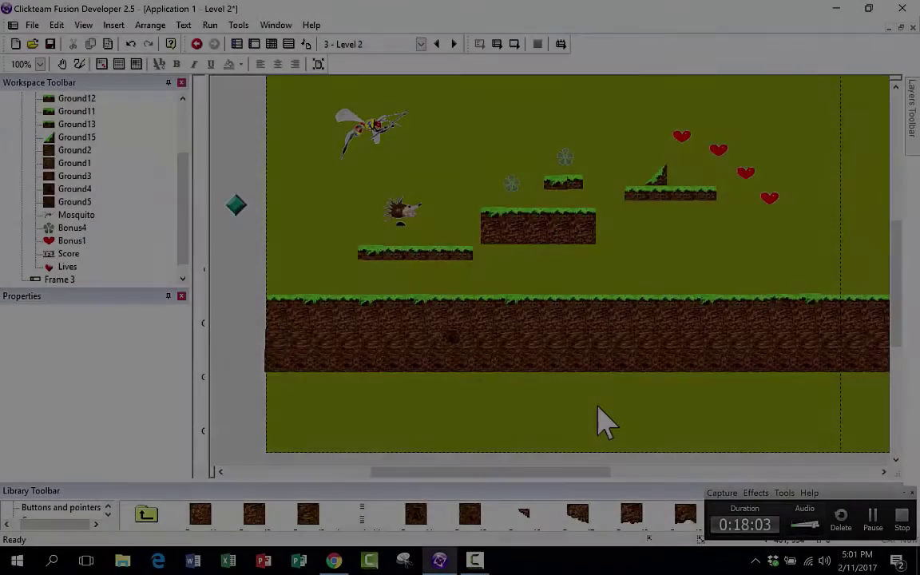
pyautogui.scroll(1, 598, 407)
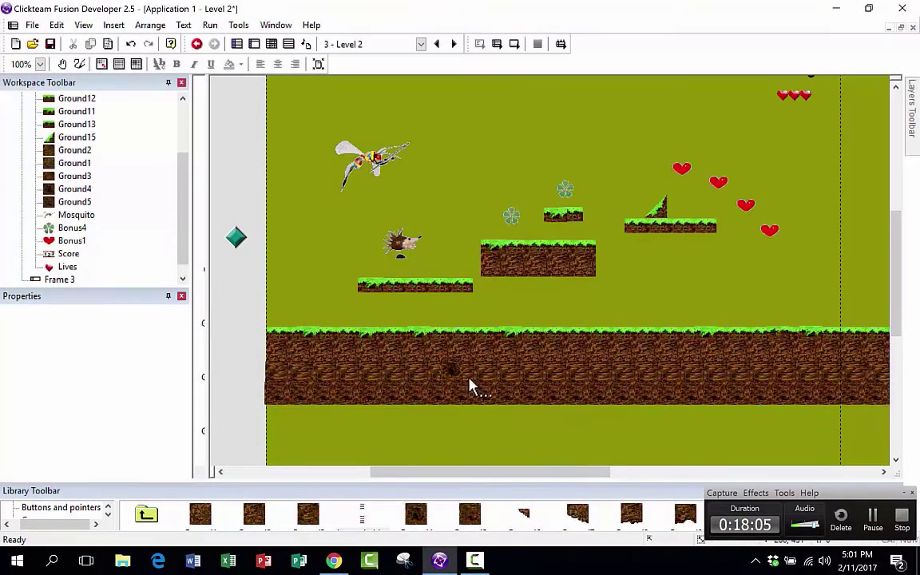
pyautogui.moveTo(528, 471); pyautogui.dragTo(644, 457)
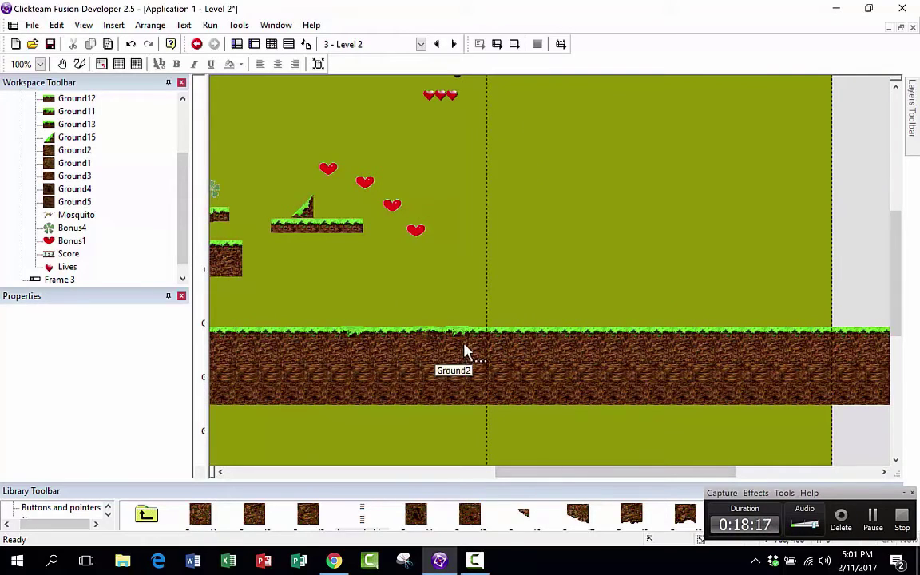
pyautogui.scroll(1, 567, 394)
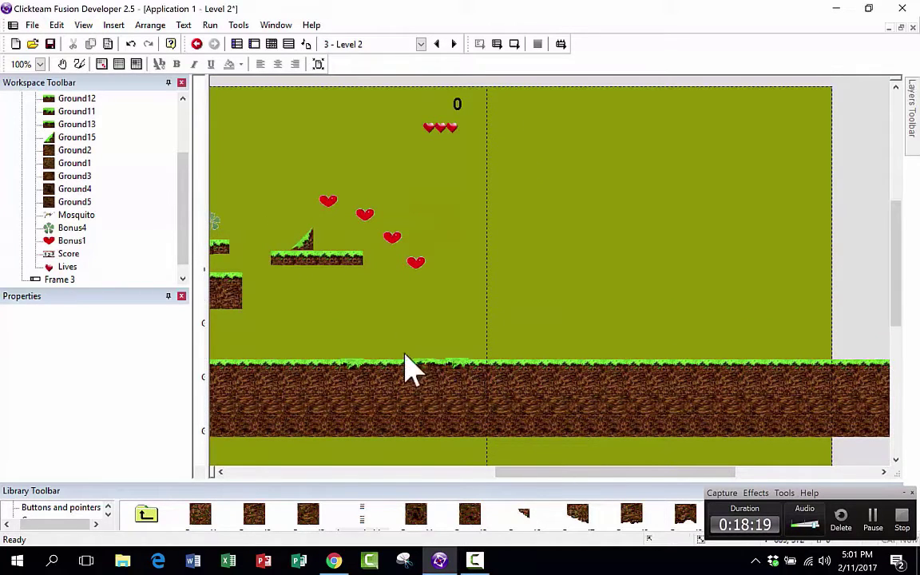
# Review the Level 2 layout of platforms, clovers and hearts together with the frame's copied event list
pyautogui.moveTo(653, 472); pyautogui.dragTo(531, 472)
pyautogui.scroll(-1, 605, 275)
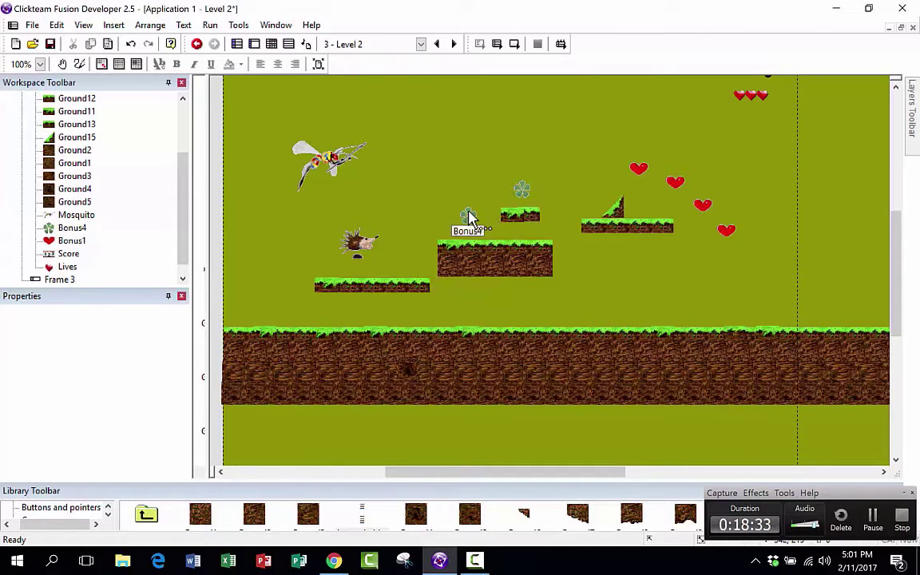
pyautogui.scroll(-1, 469, 217)
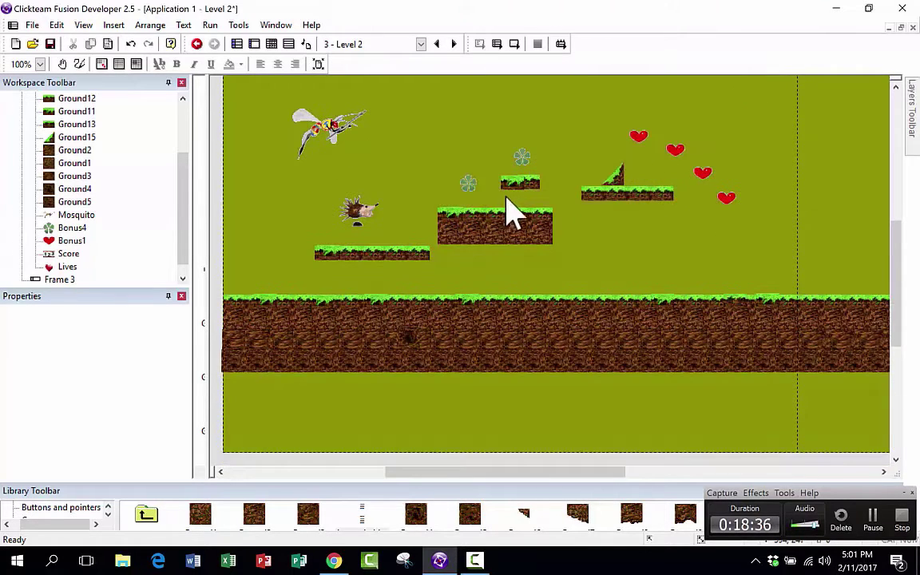
pyautogui.scroll(-1, 342, 88)
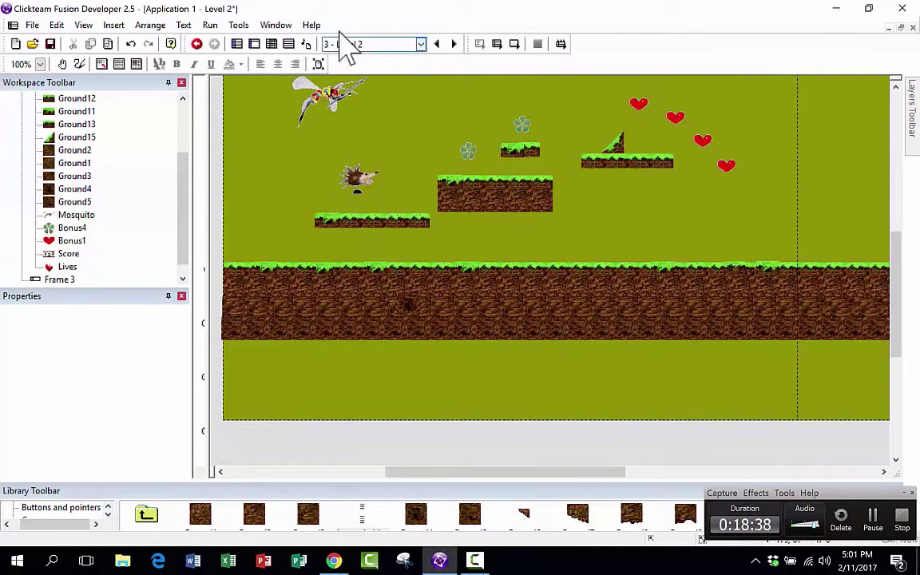
pyautogui.click(271, 44)
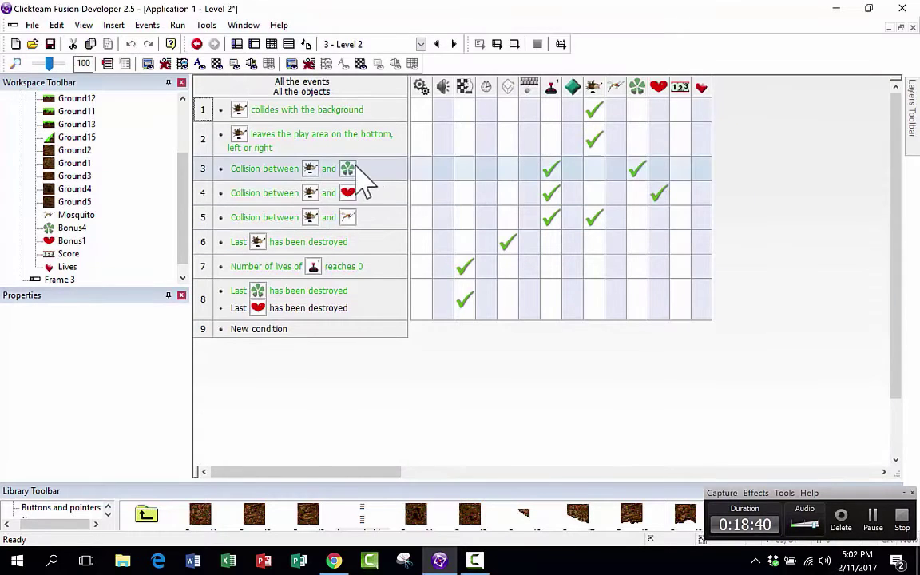
pyautogui.click(254, 44)
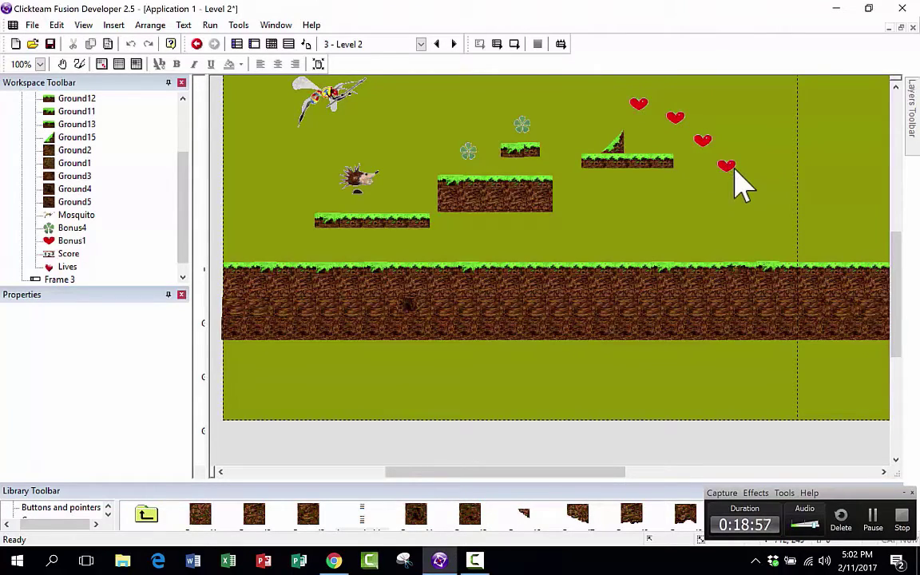
pyautogui.scroll(3, 657, 274)
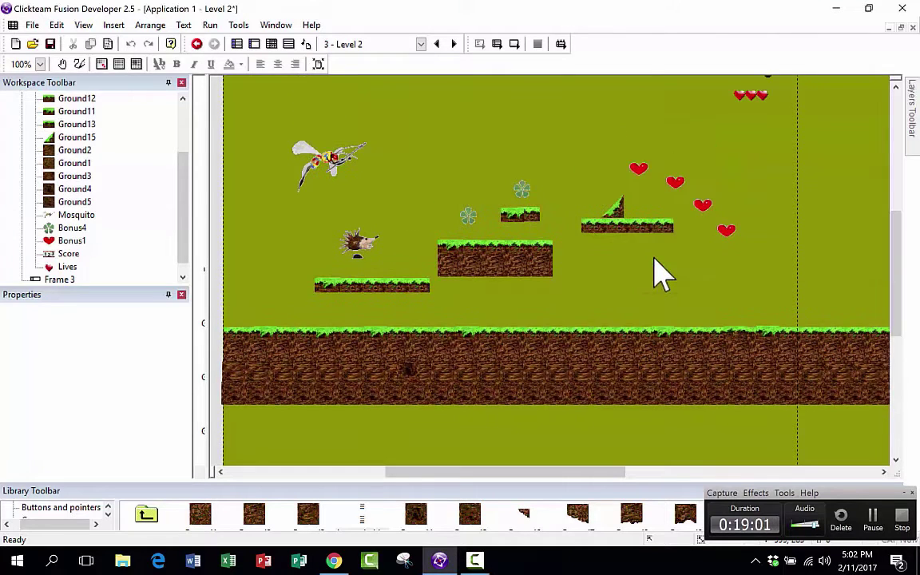
# Run the Level 2 frame in a maximized window and guide the hedgehog over the platforms to collect the clovers and hearts
pyautogui.click(210, 25)
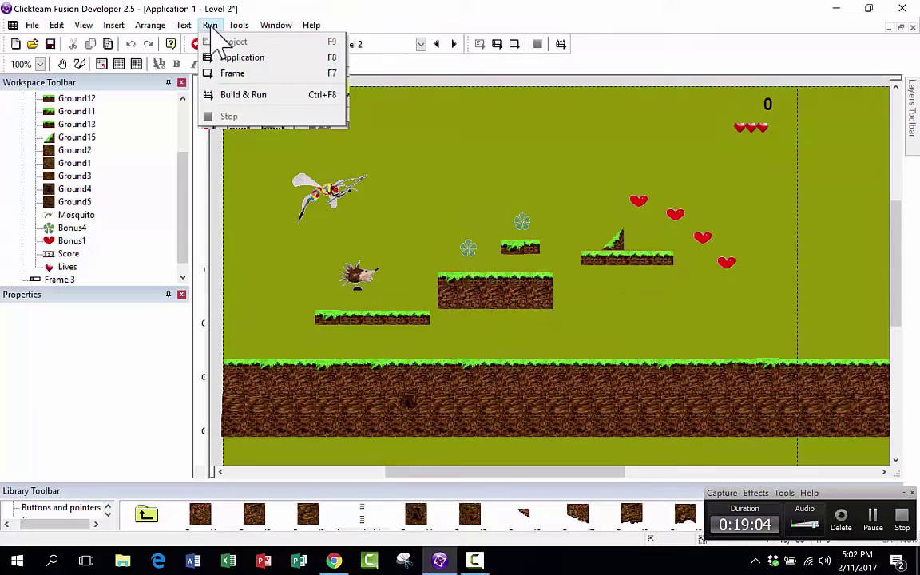
pyautogui.click(228, 73)
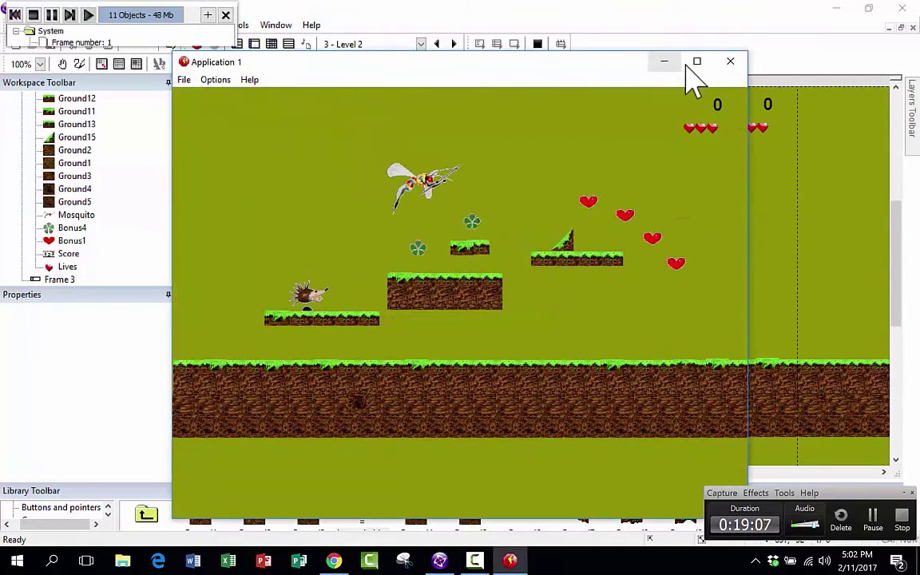
pyautogui.click(690, 62)
pyautogui.press('Right')
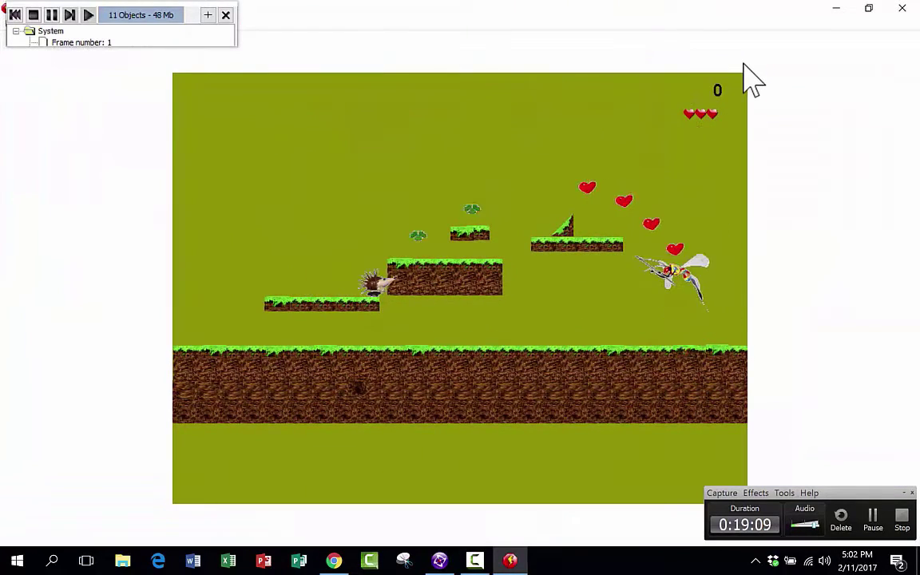
pyautogui.press('Up')
pyautogui.press('Right')
pyautogui.press('Up')
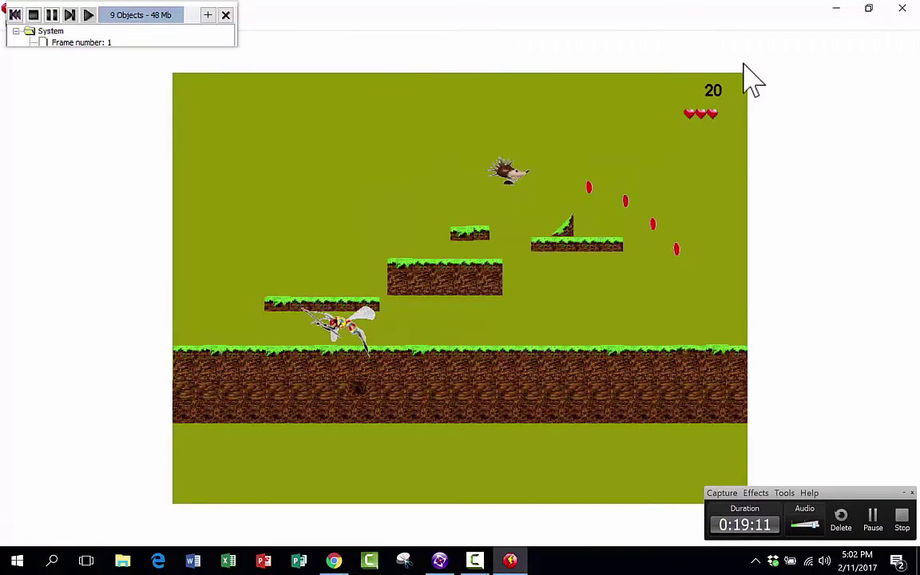
pyautogui.press('Up')
pyautogui.press('Right')
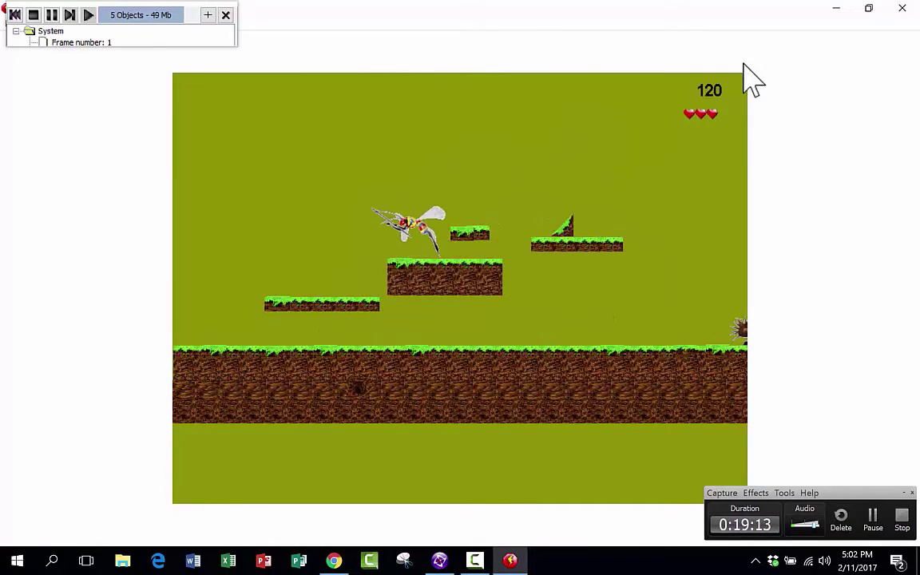
# Test walking the hedgehog beyond the visible play area and back along the ground, and close the test run
pyautogui.press('Left')
pyautogui.press('Right')
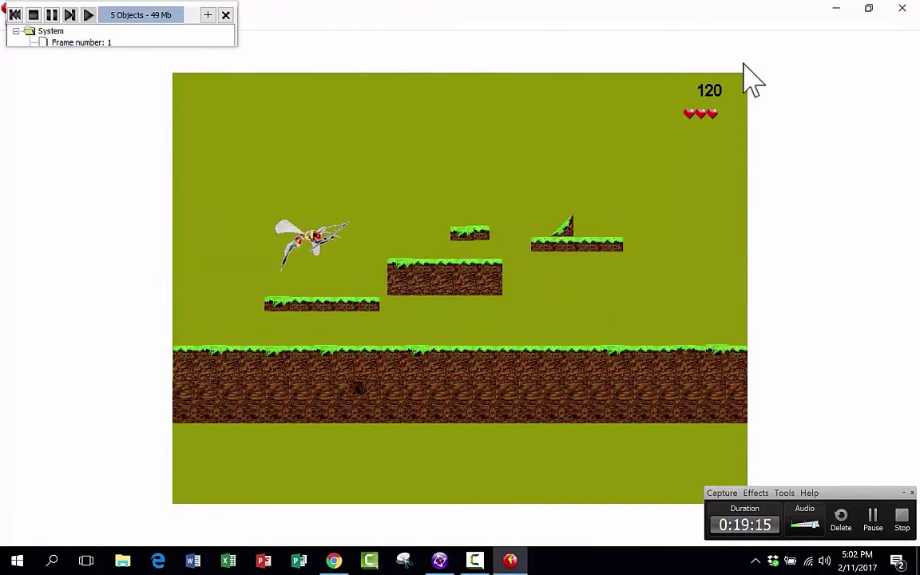
pyautogui.press('Left')
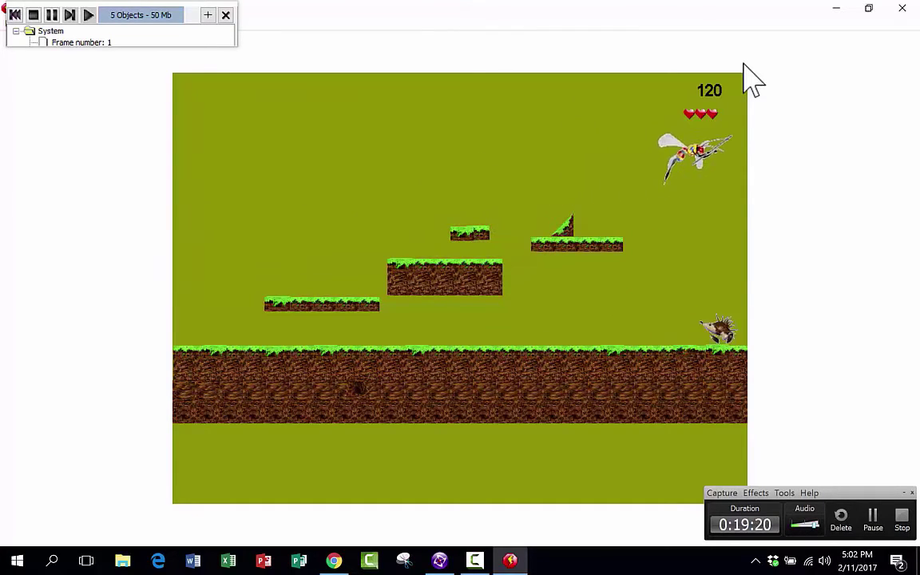
pyautogui.press('Left')
pyautogui.press('Left')
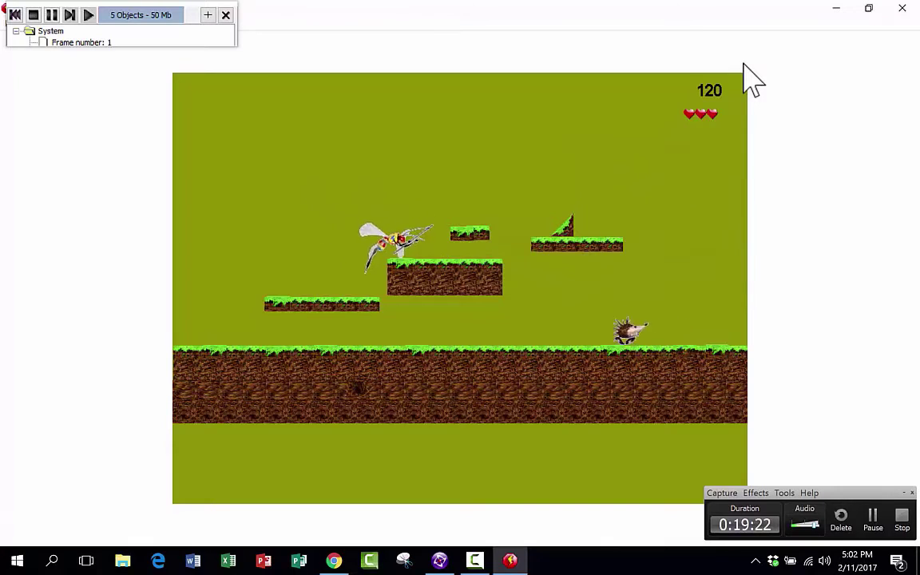
pyautogui.press('Right')
pyautogui.press('Right')
pyautogui.press('Left')
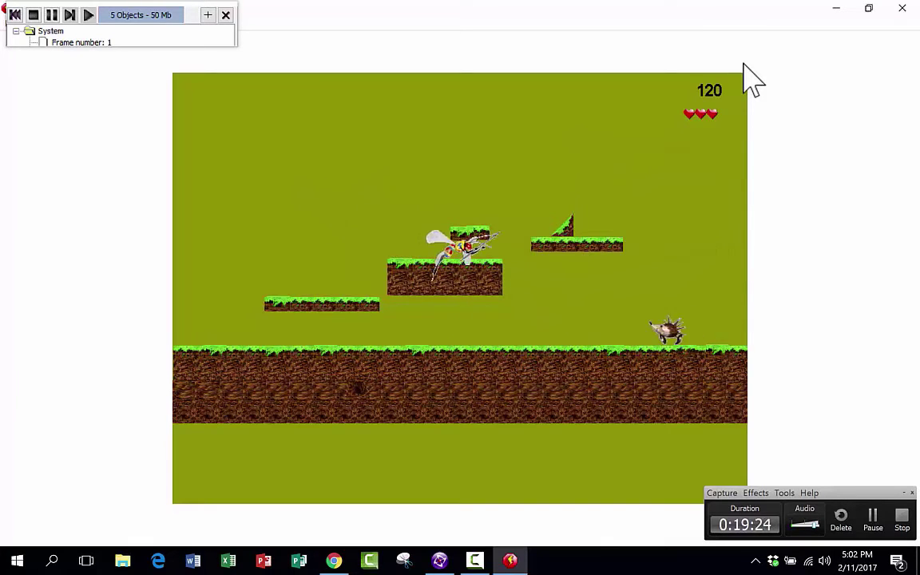
pyautogui.press('Right')
pyautogui.press('Left')
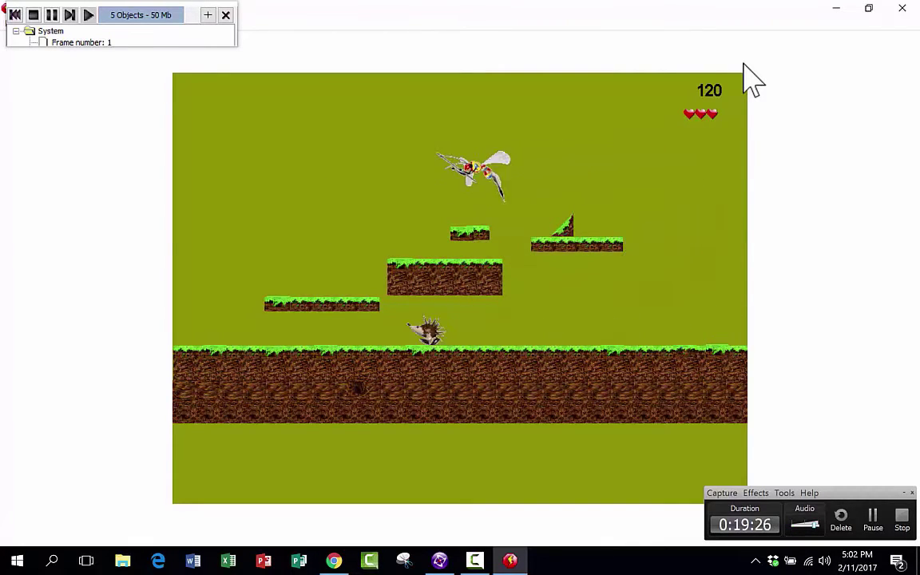
pyautogui.press('Right')
pyautogui.press('Left')
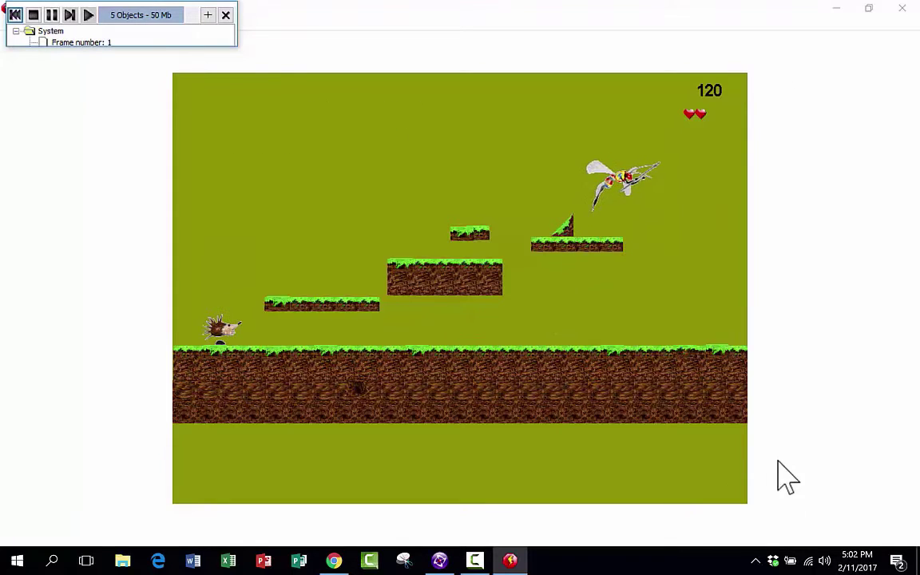
pyautogui.click(903, 10)
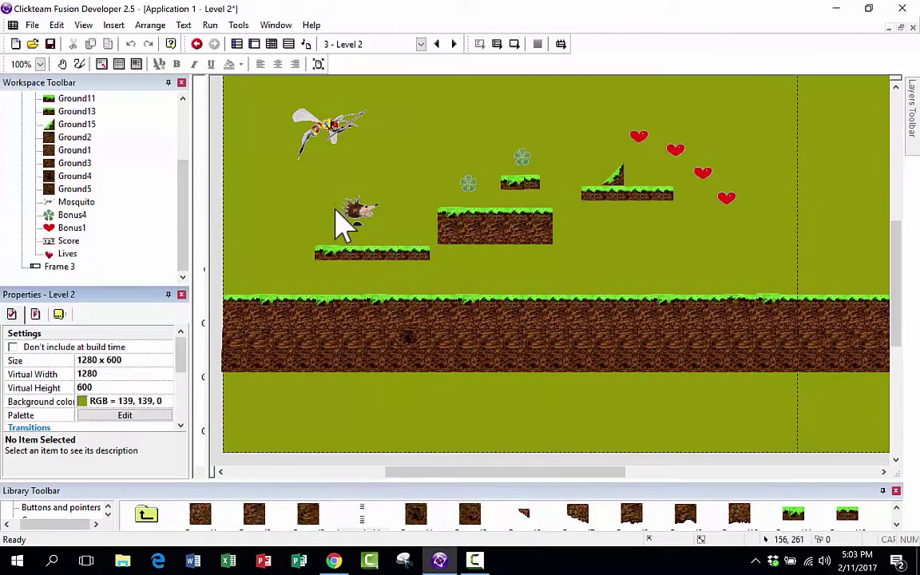
# Add an Always condition as a new event line in Level 2's event editor
pyautogui.click(272, 44)
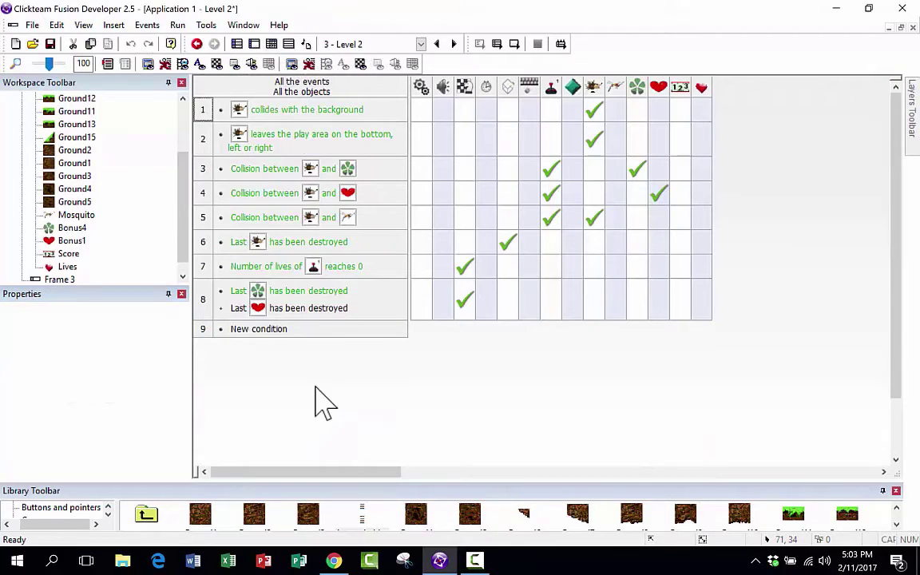
pyautogui.click(256, 328)
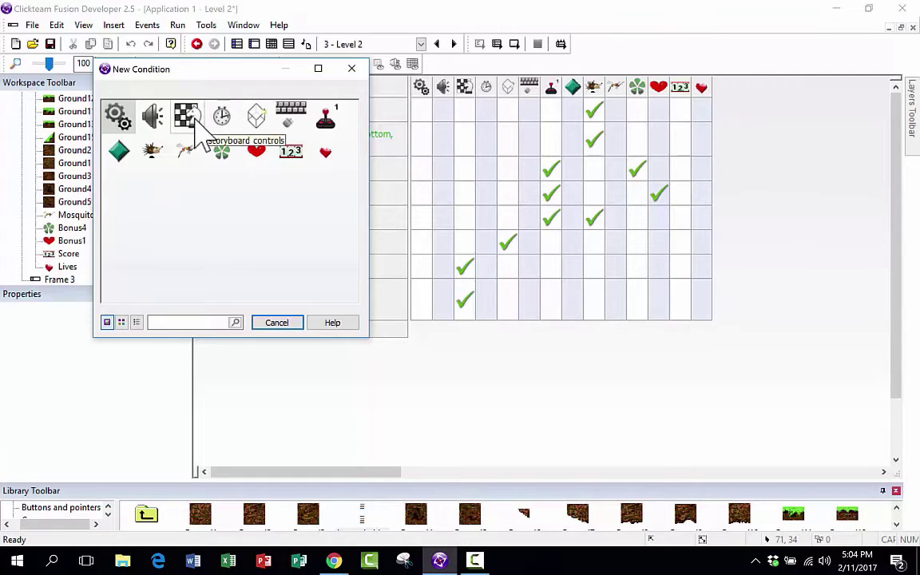
pyautogui.click(117, 115)
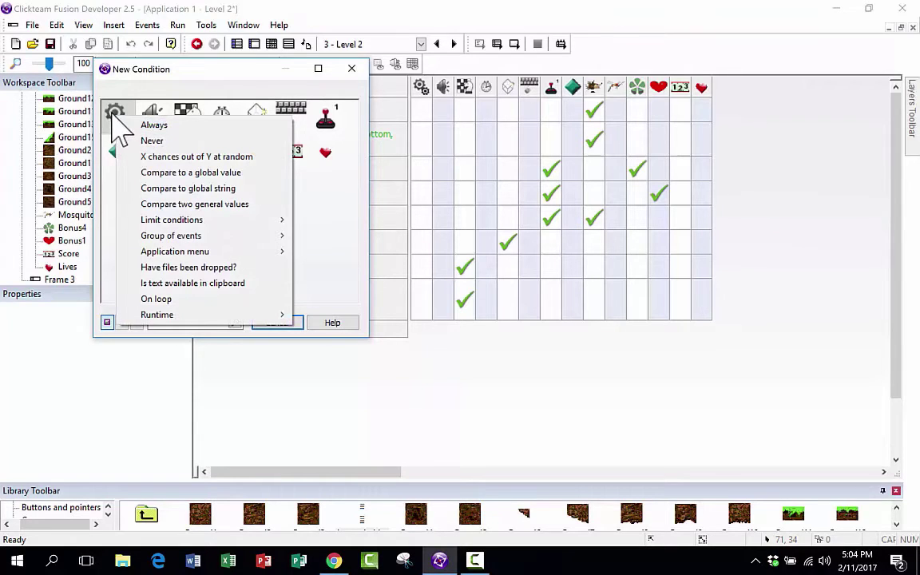
pyautogui.click(152, 126)
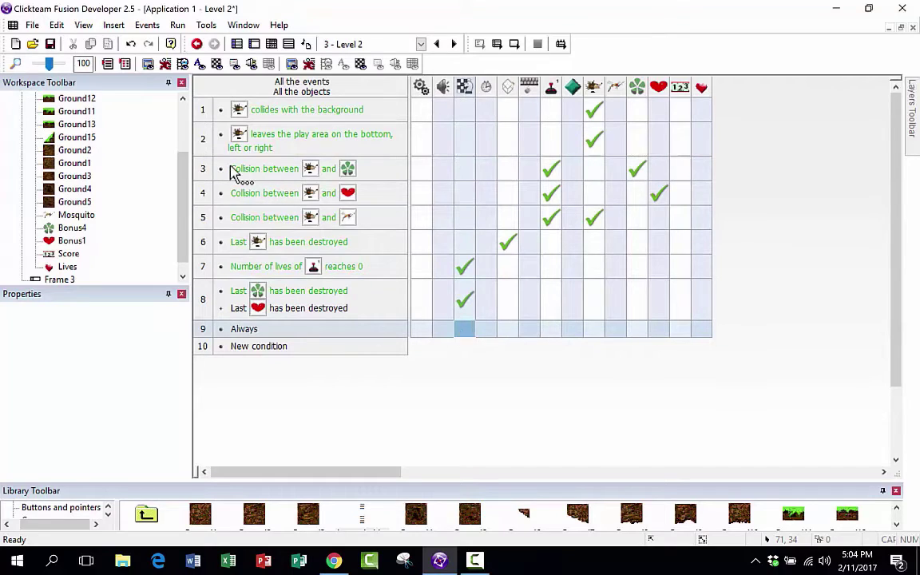
# Give the Always event a storyboard scrolling action that centers the window's horizontal position in the frame on the hedgehog's X coordinate
pyautogui.click(468, 329)
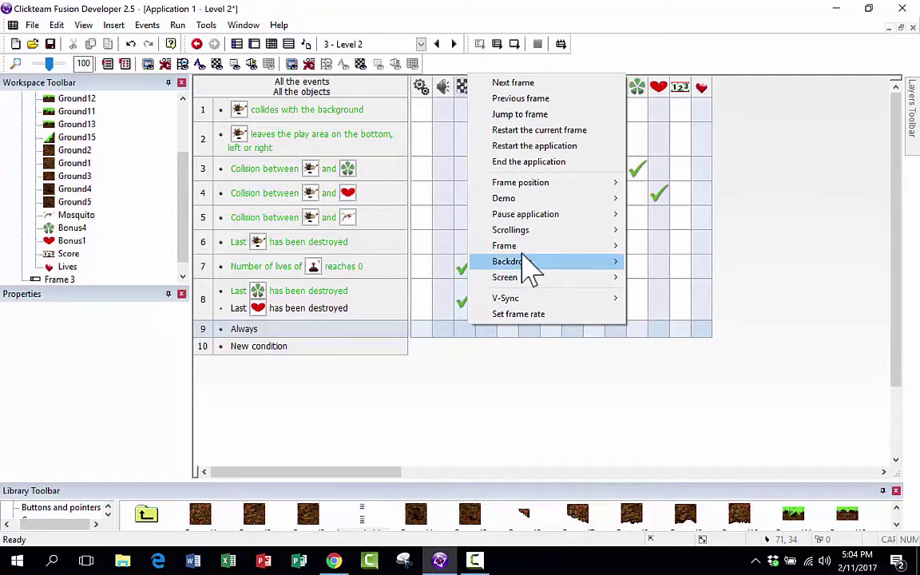
pyautogui.moveTo(523, 234)
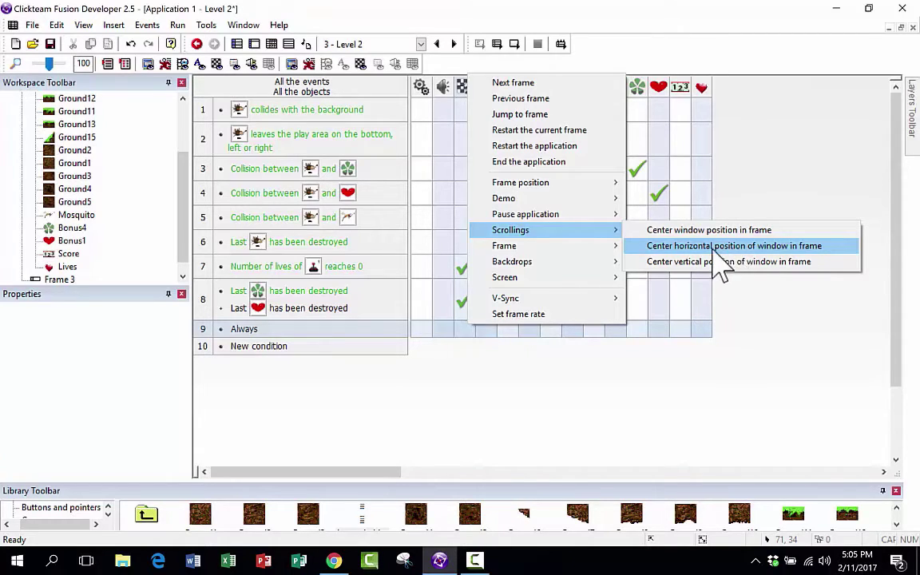
pyautogui.click(681, 245)
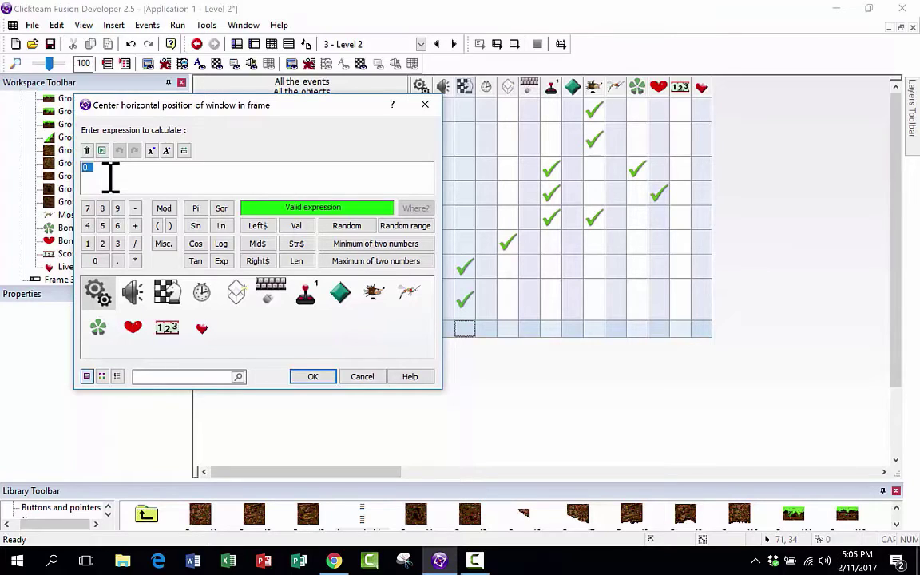
pyautogui.click(377, 297)
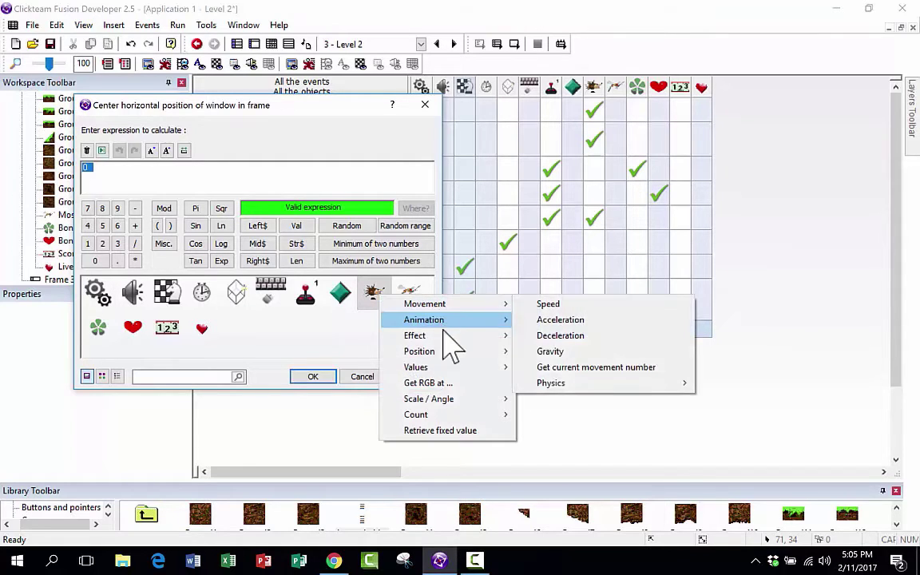
pyautogui.moveTo(436, 355)
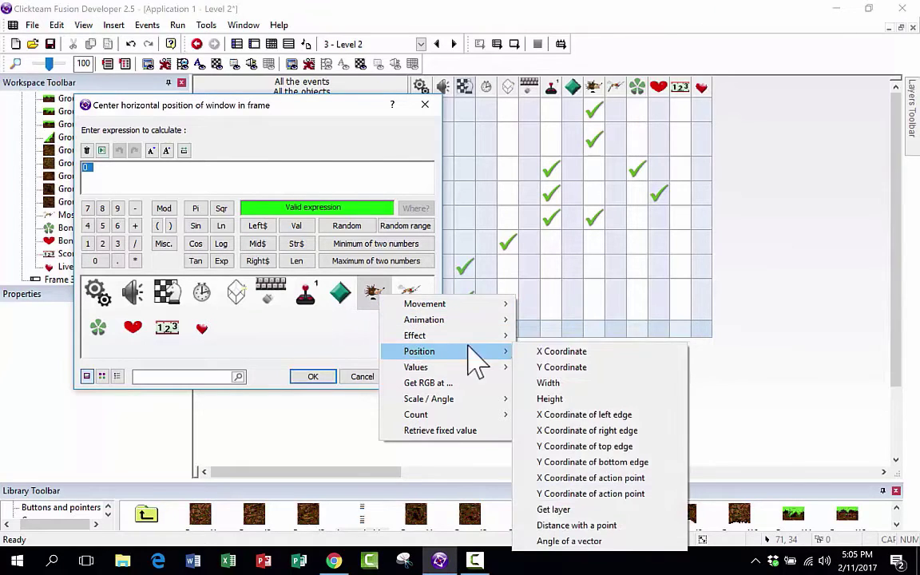
pyautogui.click(559, 351)
pyautogui.click(312, 376)
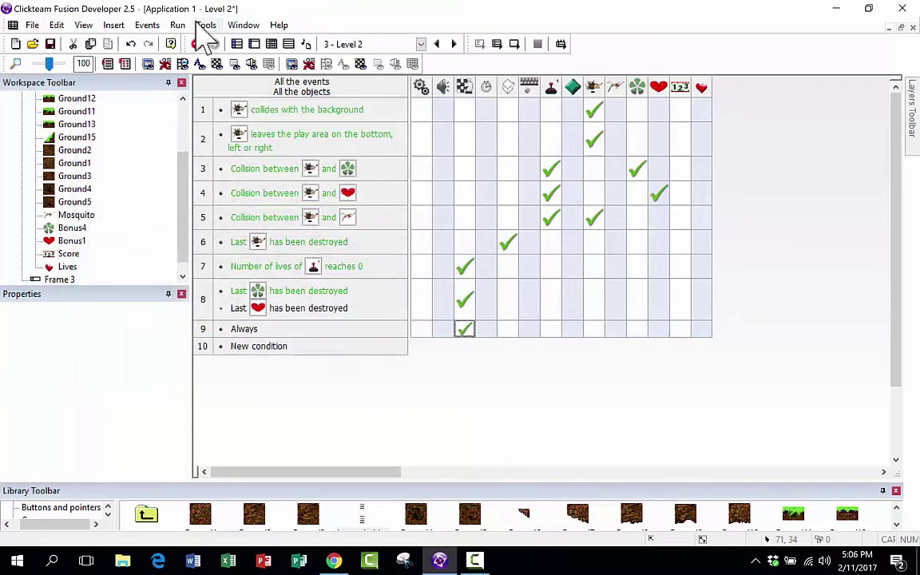
# Run the Level 2 frame and move the hedgehog back and forth across its full width to test the horizontal scrolling
pyautogui.click(178, 25)
pyautogui.click(199, 72)
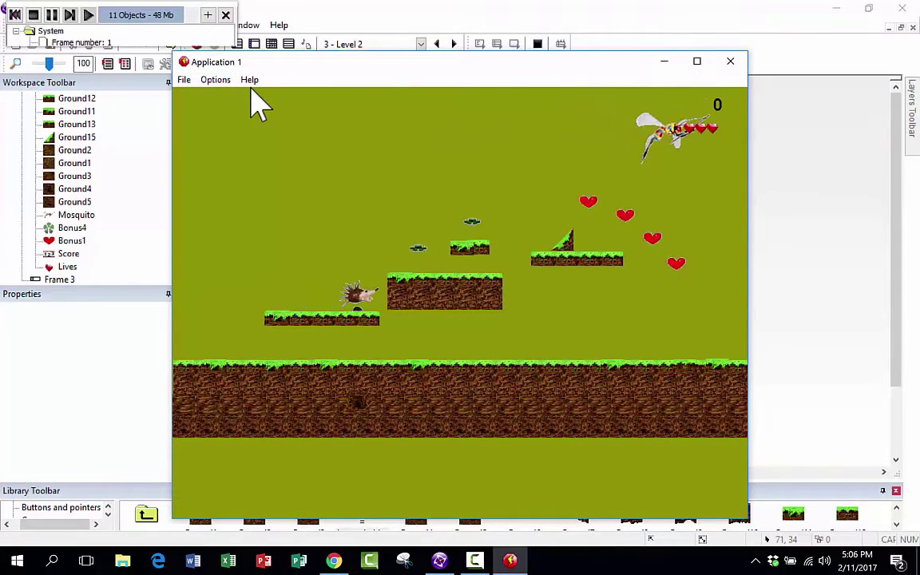
pyautogui.press('Right')
pyautogui.press('Up')
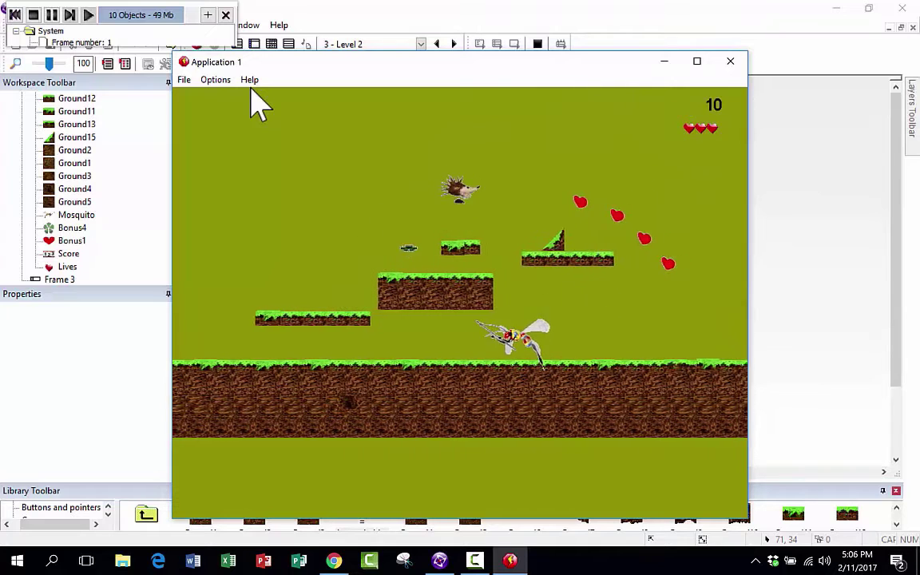
pyautogui.press('Right')
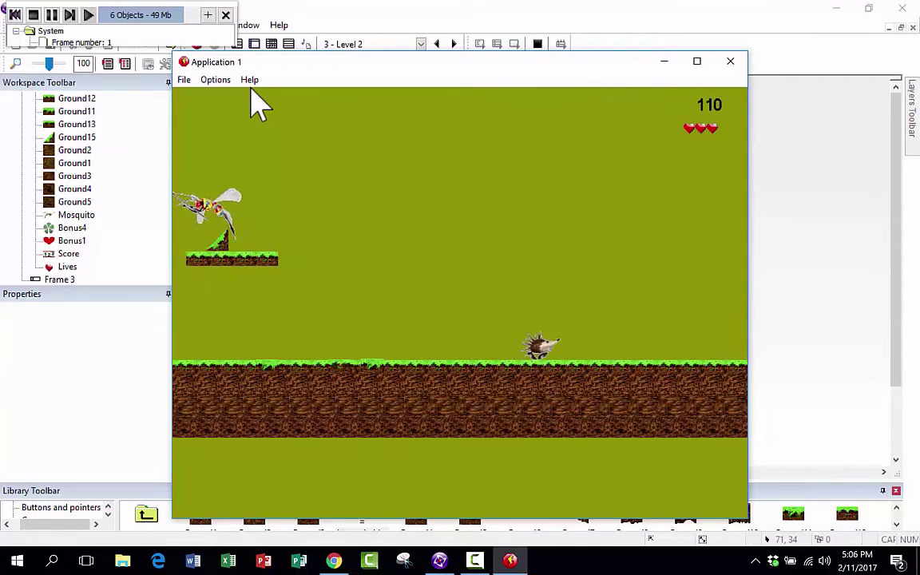
pyautogui.press('Left')
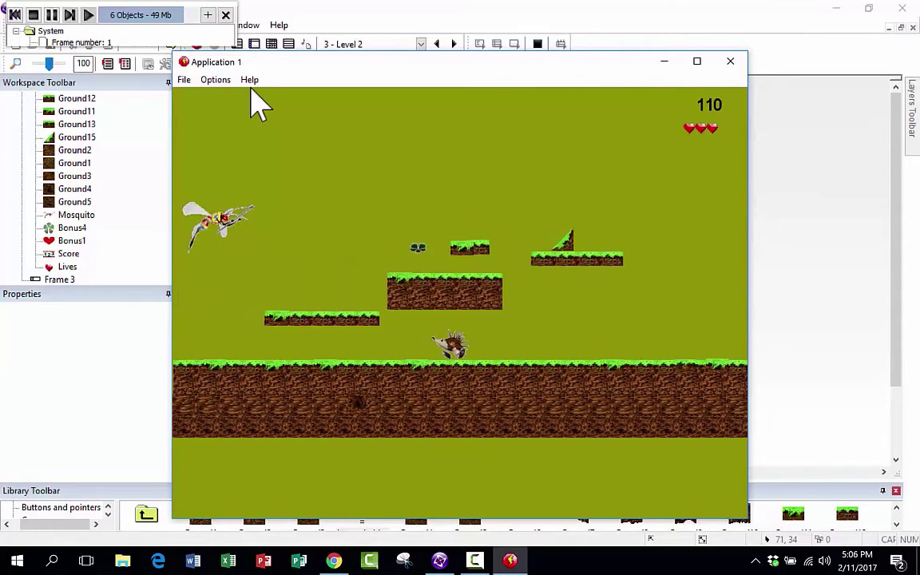
pyautogui.press('Right')
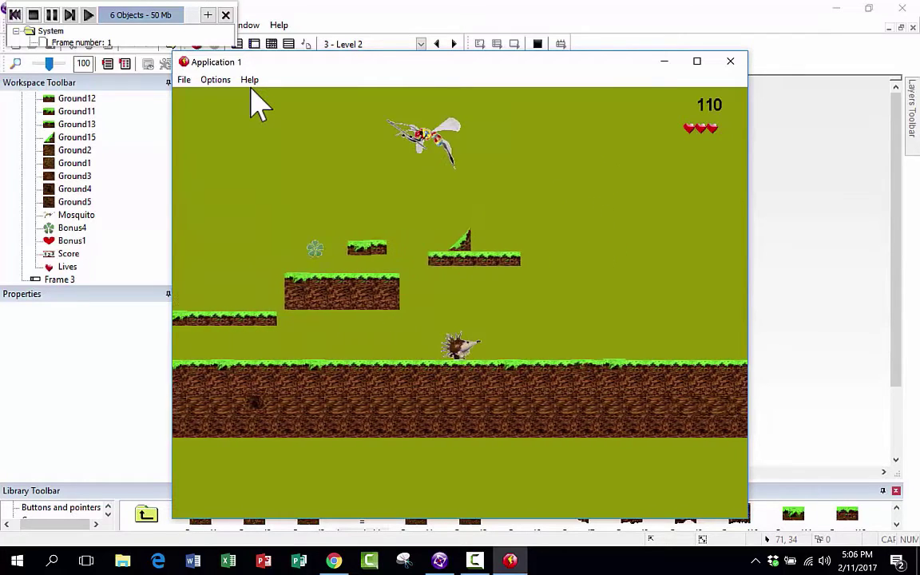
pyautogui.press('Left')
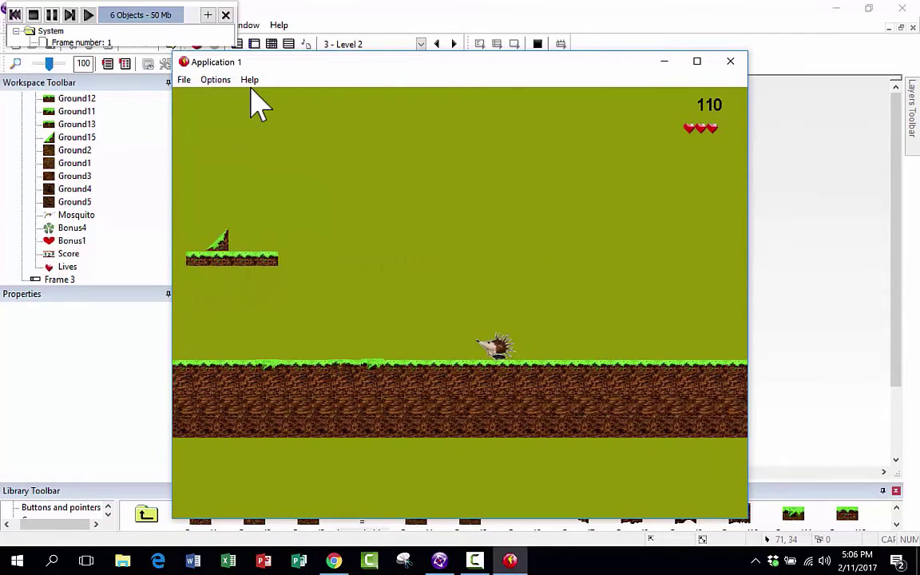
pyautogui.press('Right')
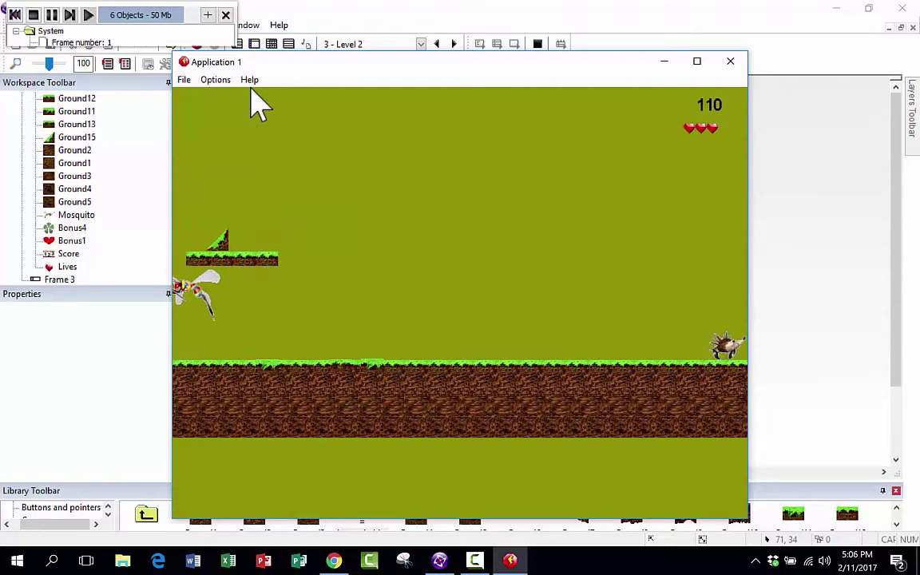
# Test running and jumping the hedgehog in both directions across Level 2's platforms, and close the test run
pyautogui.press('Left')
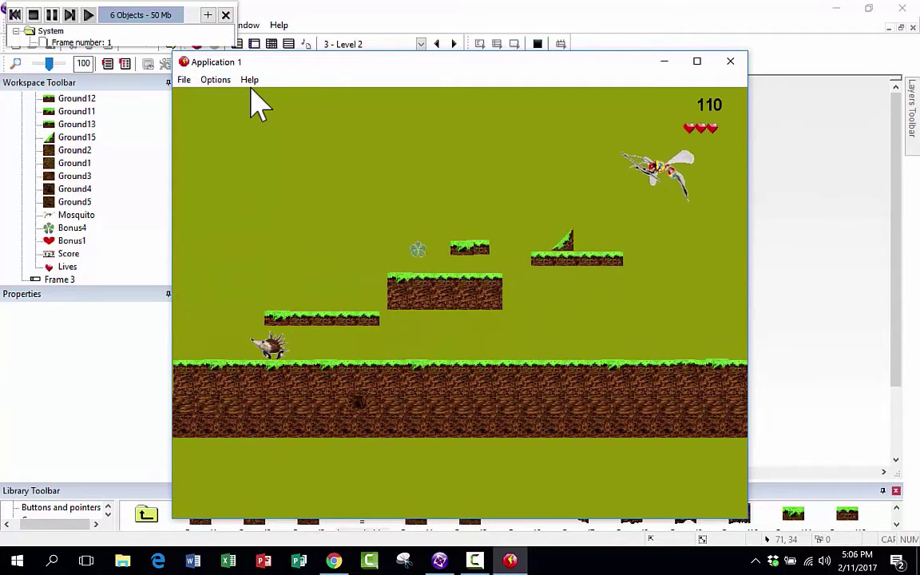
pyautogui.press('Right')
pyautogui.press('Up')
pyautogui.press('Up')
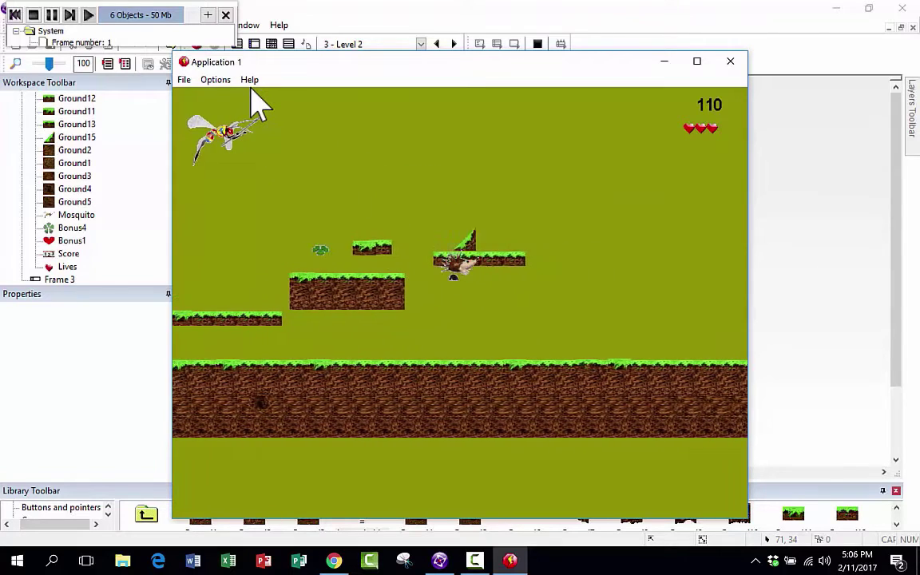
pyautogui.press('Left')
pyautogui.press('Up')
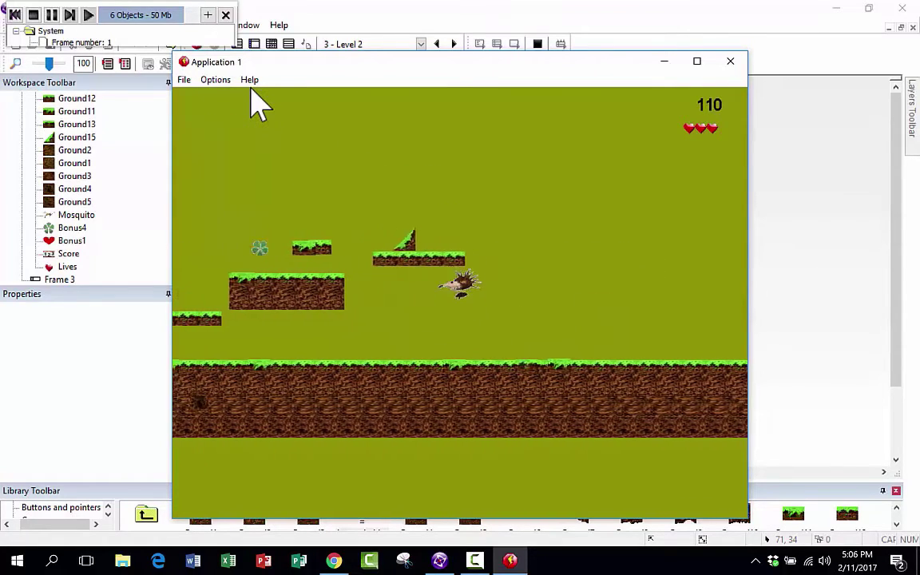
pyautogui.press('Left')
pyautogui.press('Up')
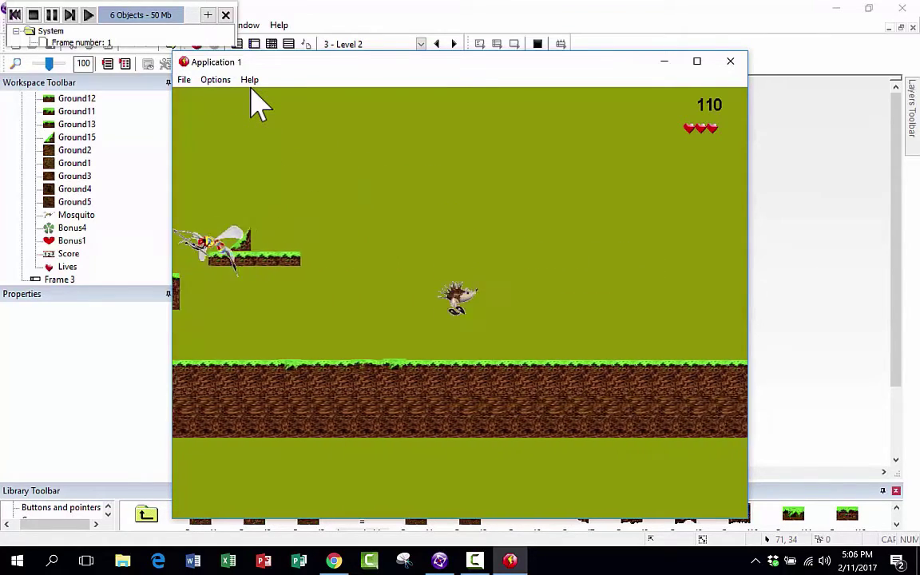
pyautogui.press('Right')
pyautogui.press('Left')
pyautogui.press('Right')
pyautogui.press('Up')
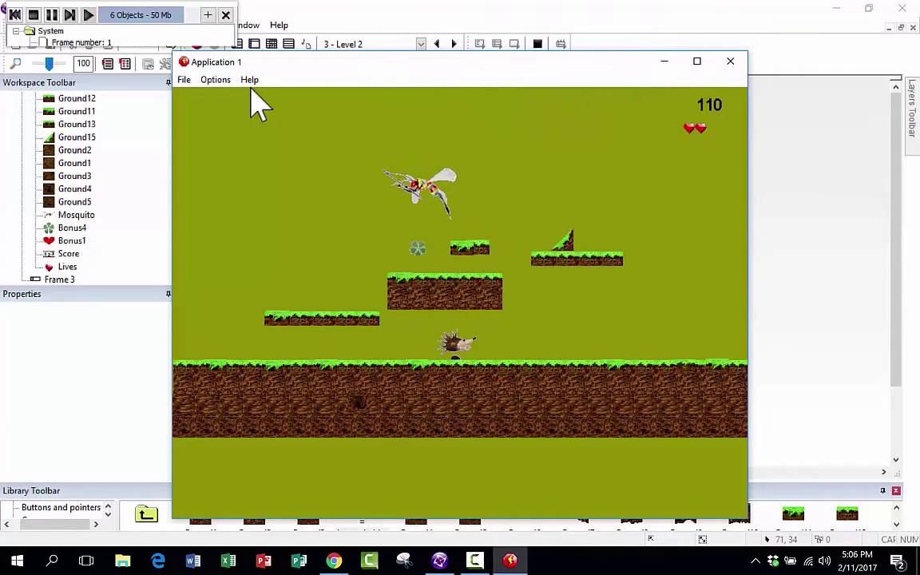
pyautogui.press('Right')
pyautogui.press('Up')
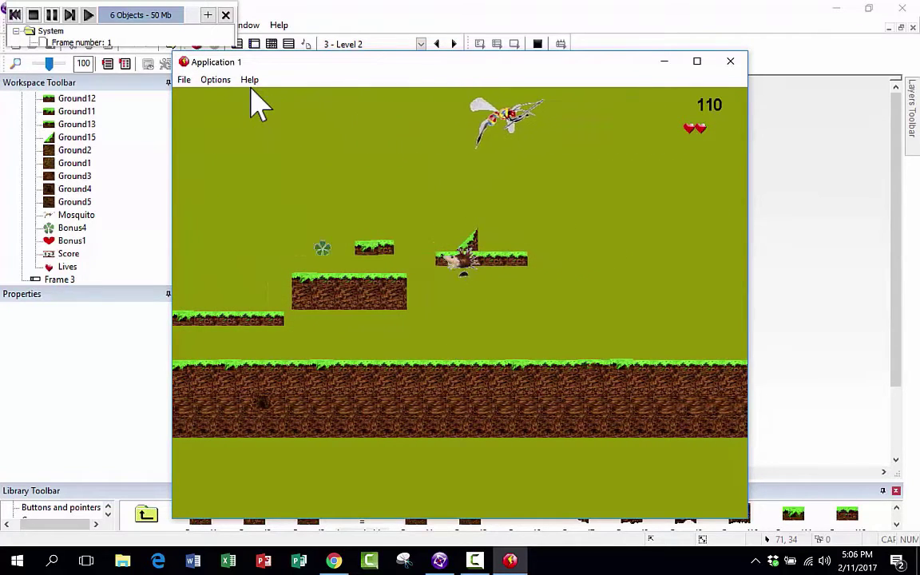
pyautogui.click(731, 64)
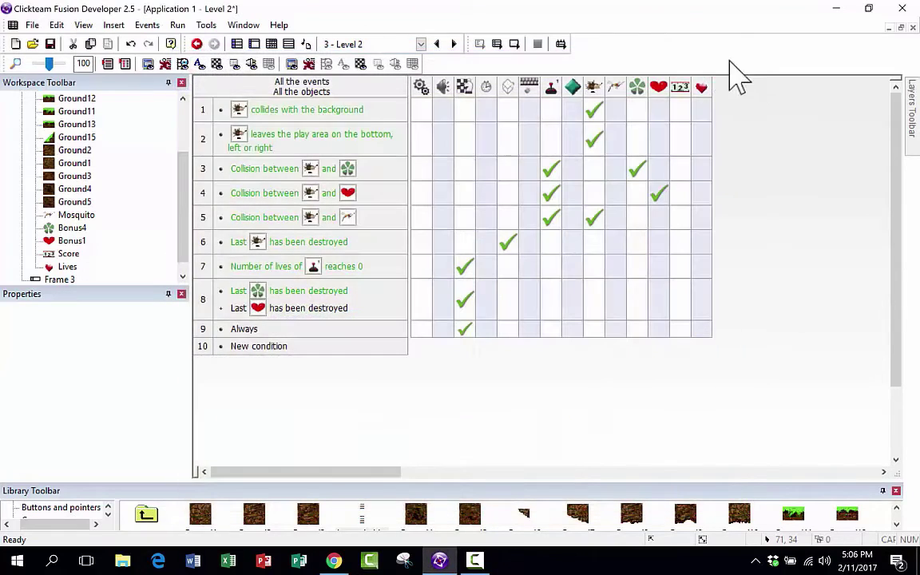
# Rename Frame 1 to "Welcome and Title Screen" in the storyboard
pyautogui.click(237, 44)
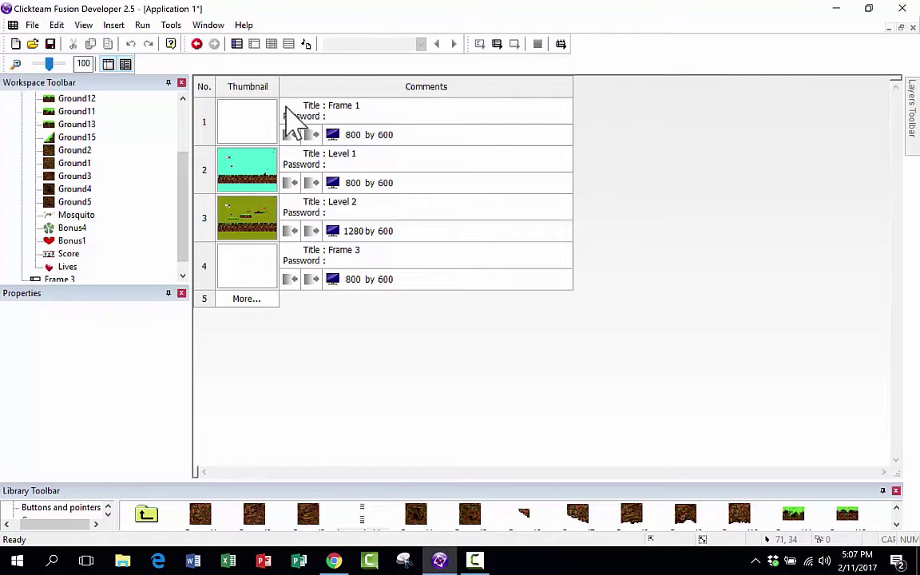
pyautogui.click(352, 106)
pyautogui.moveTo(361, 106); pyautogui.dragTo(328, 106)
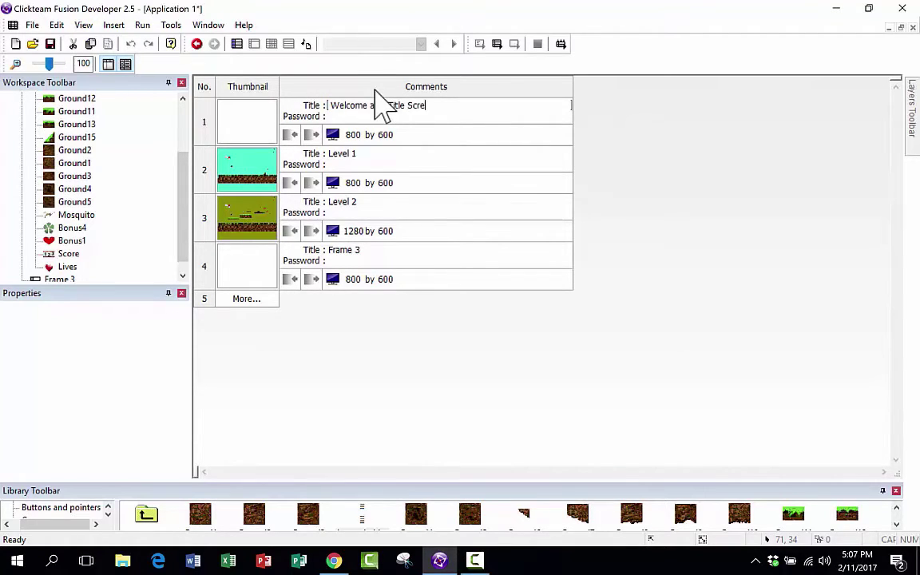
pyautogui.click(495, 299)
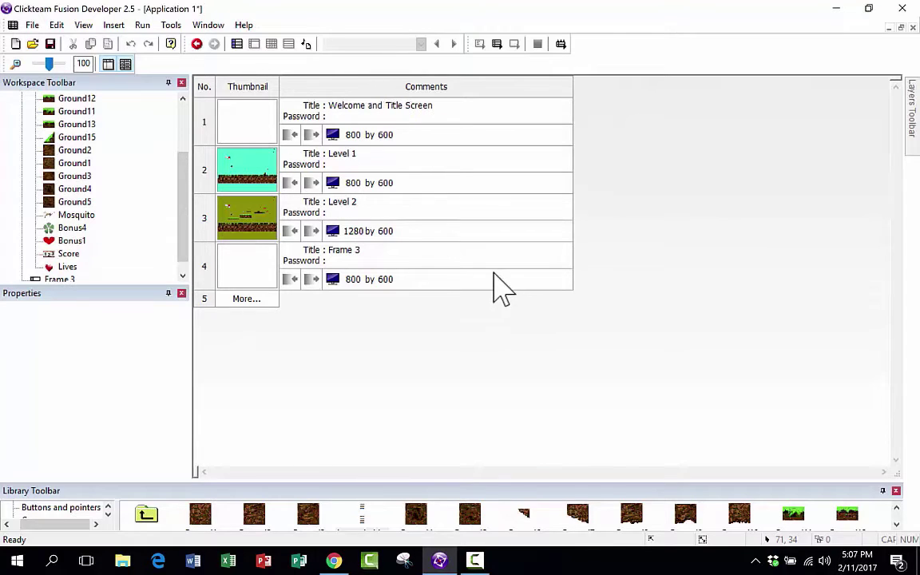
# Open the Welcome and Title Screen frame for editing and look over its empty area
pyautogui.doubleClick(252, 119)
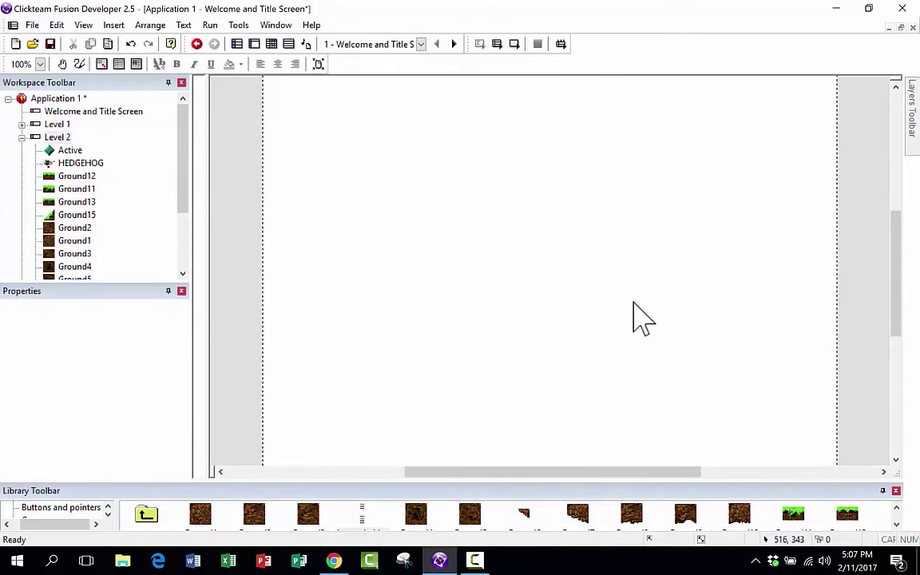
pyautogui.scroll(-3, 635, 320)
pyautogui.scroll(1, 635, 319)
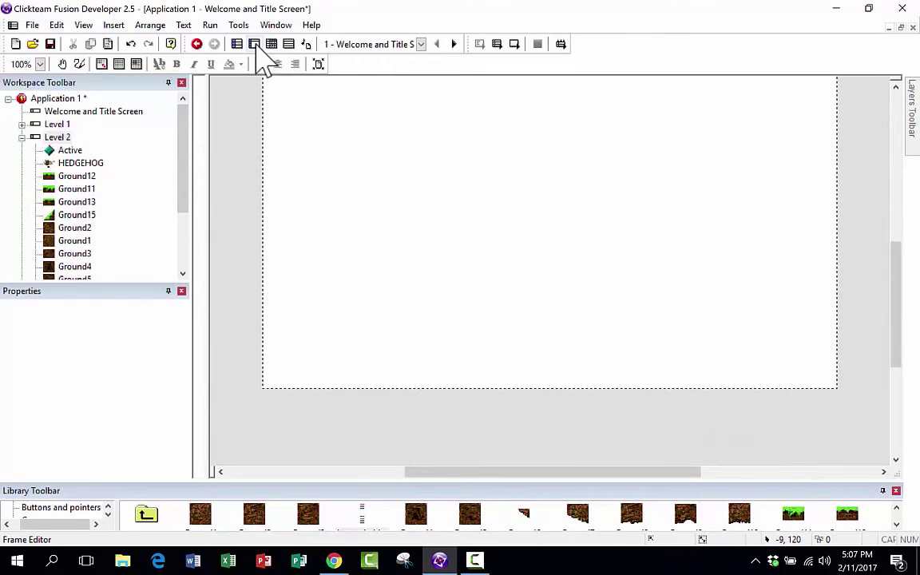
pyautogui.scroll(2, 571, 293)
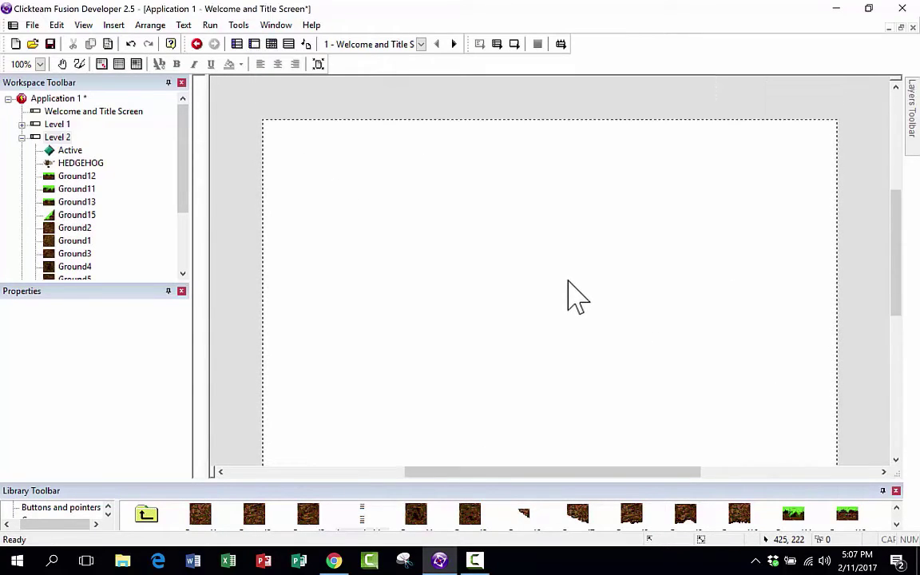
pyautogui.scroll(-2, 577, 298)
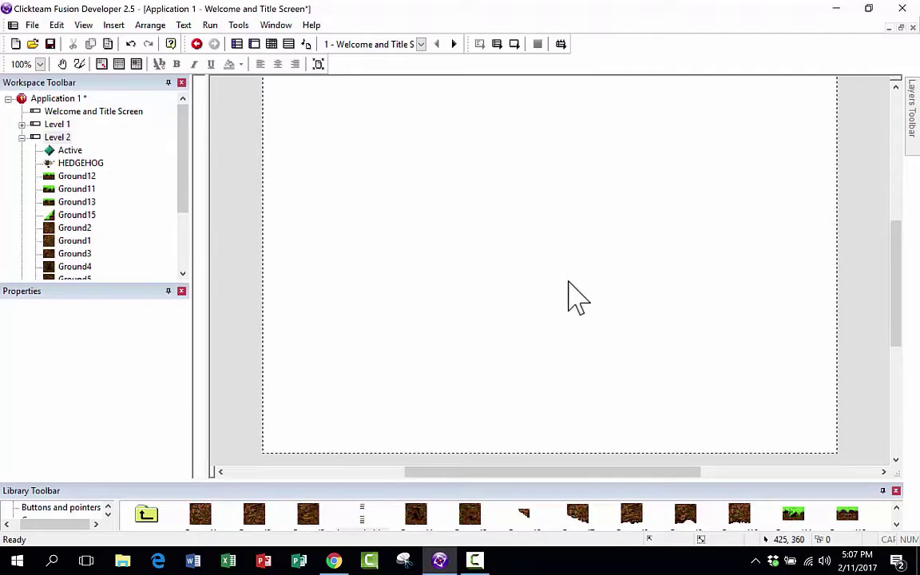
pyautogui.scroll(2, 569, 281)
pyautogui.rightClick(402, 227)
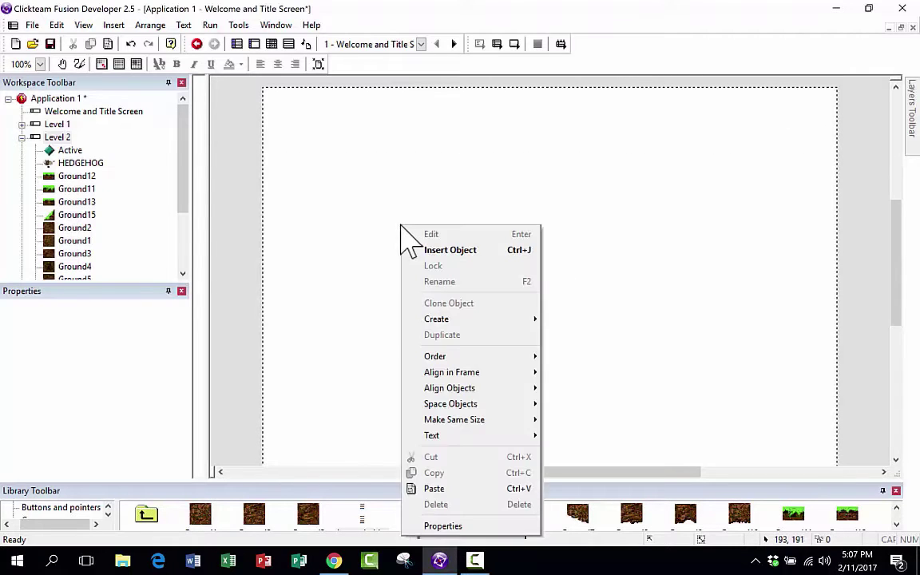
pyautogui.click(361, 212)
pyautogui.scroll(-2, 68, 136)
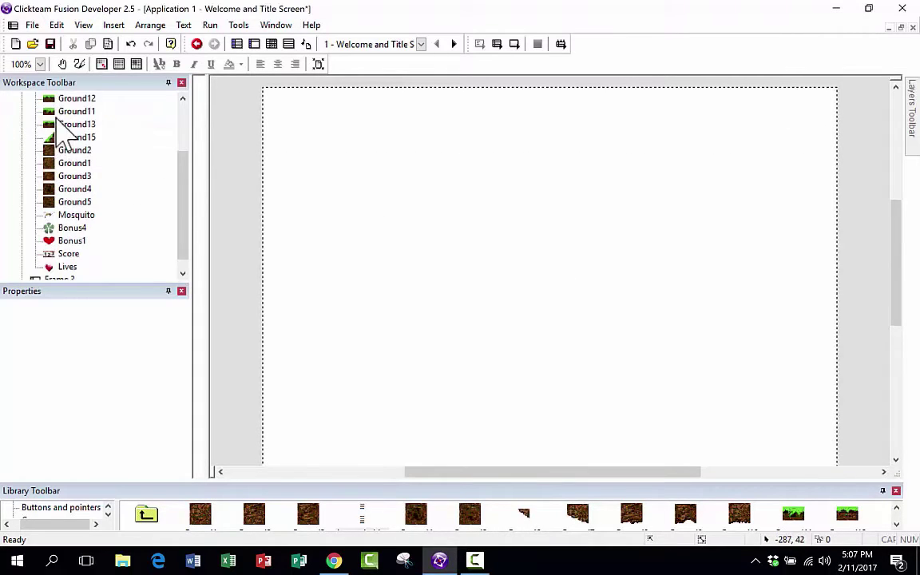
pyautogui.scroll(2, 105, 131)
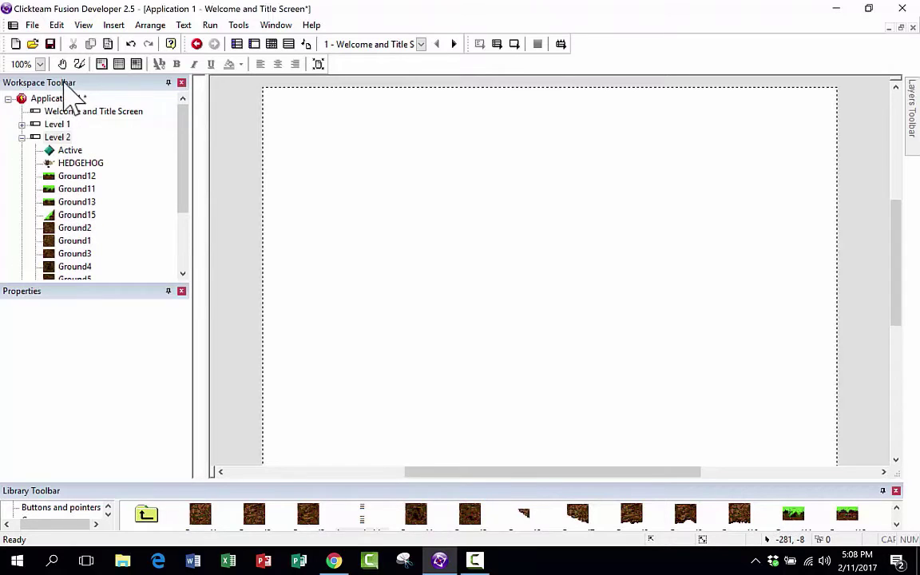
# Set the Welcome and Title Screen frame's background color to green, RGB 50, 205, 50
pyautogui.click(68, 98)
pyautogui.click(83, 112)
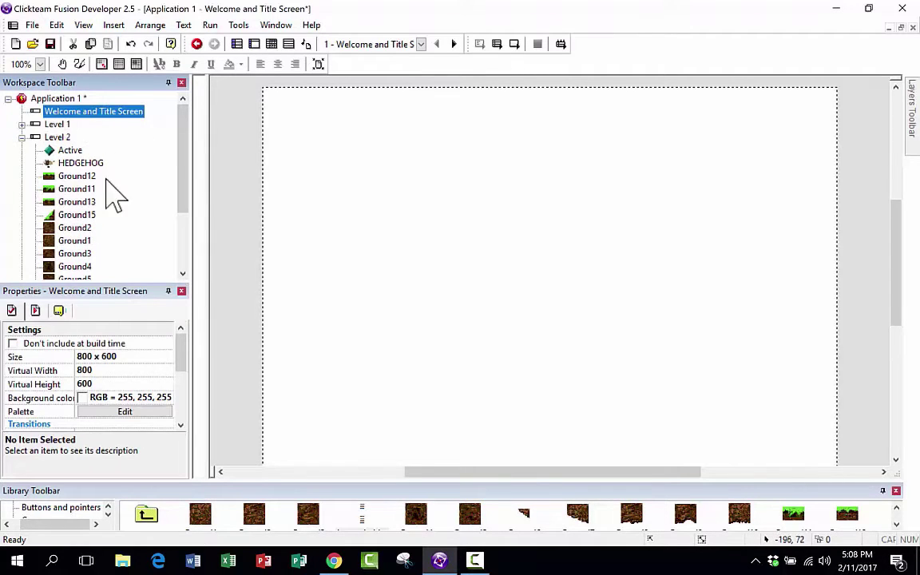
pyautogui.click(76, 397)
pyautogui.click(84, 397)
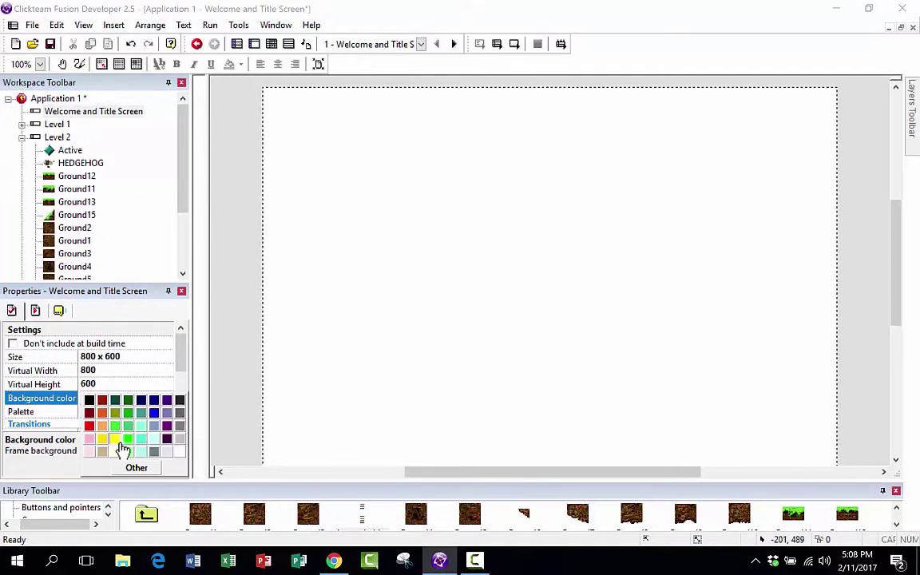
pyautogui.click(115, 427)
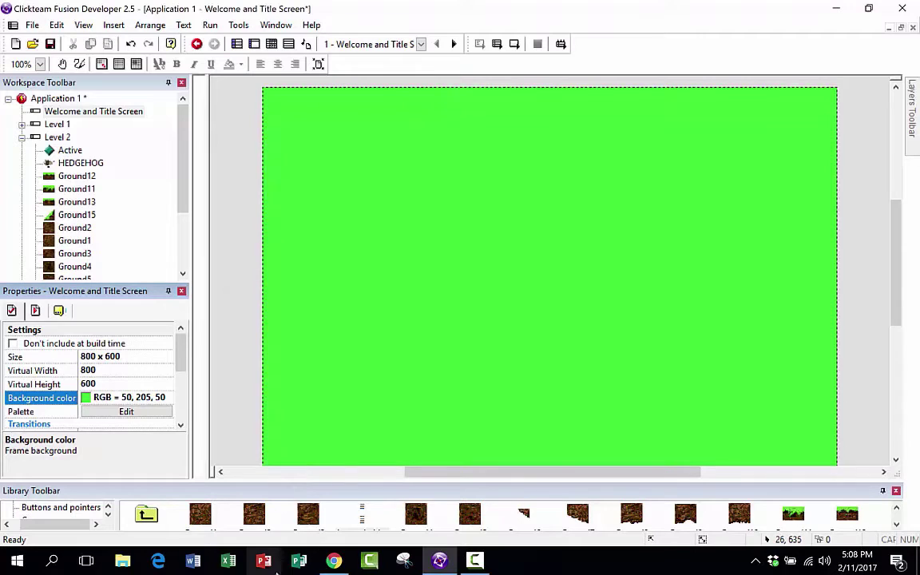
# Insert a Backdrop object from the Background category into the upper part of the title screen frame
pyautogui.doubleClick(367, 241)
pyautogui.click(311, 200)
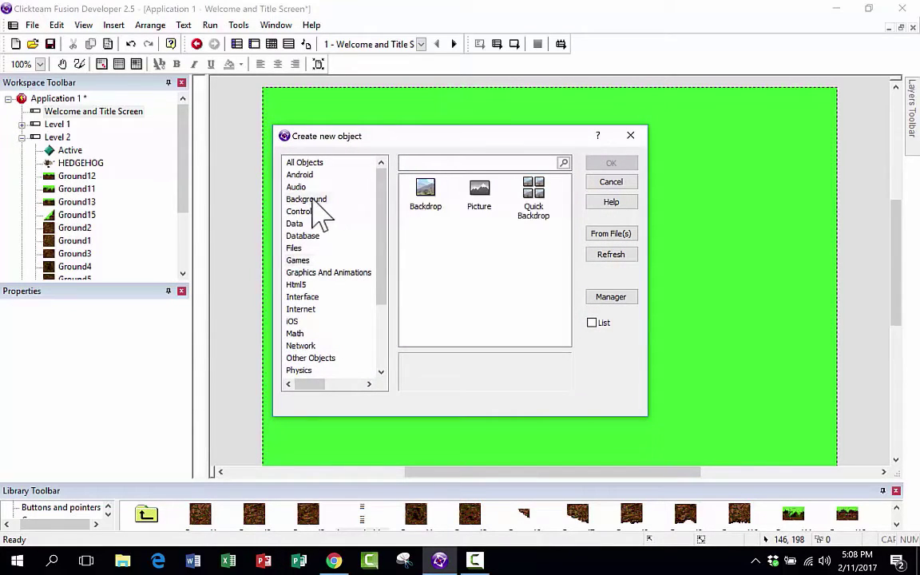
pyautogui.doubleClick(427, 191)
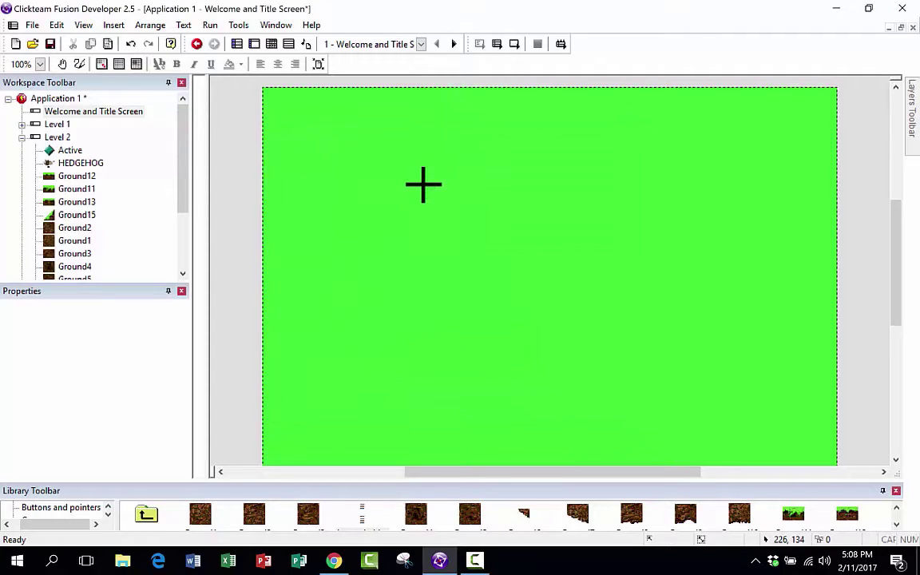
pyautogui.click(413, 190)
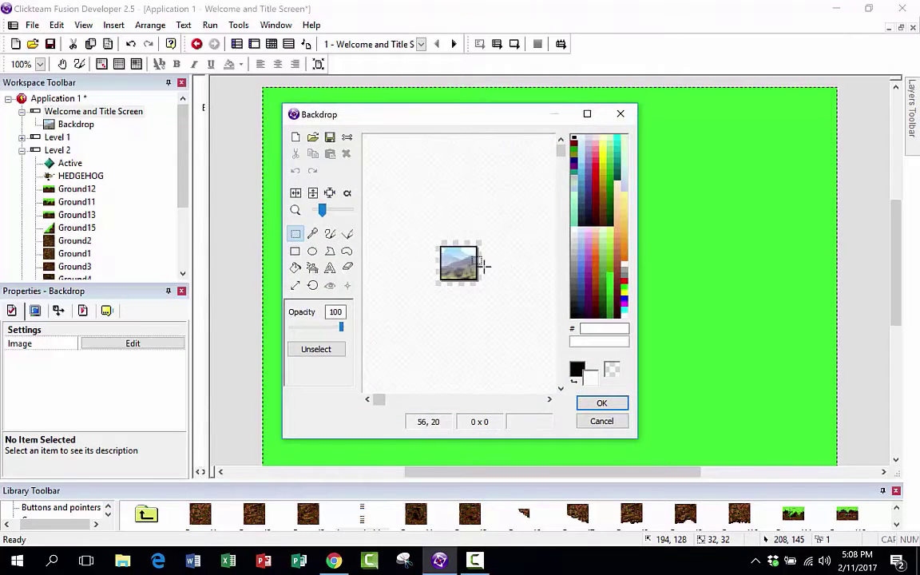
pyautogui.scroll(-1, 490, 279)
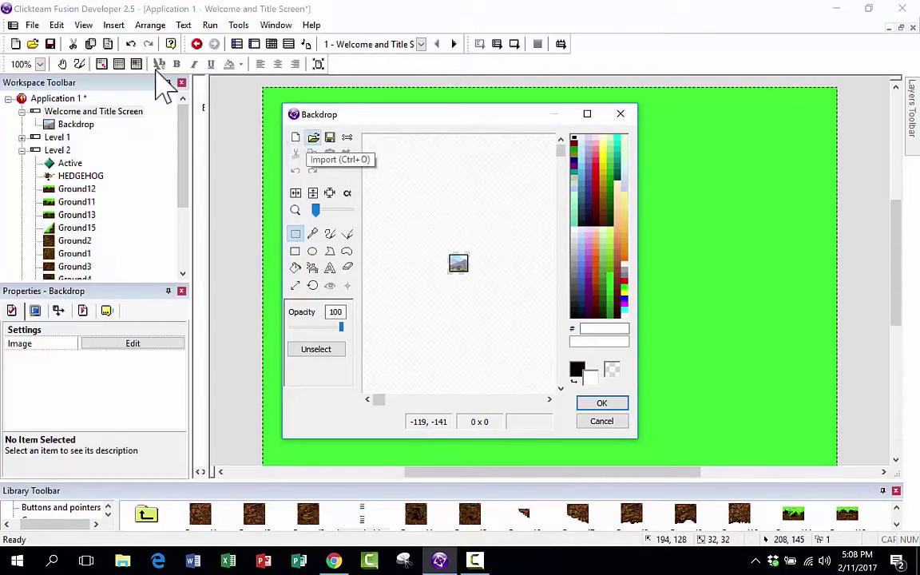
pyautogui.click(313, 137)
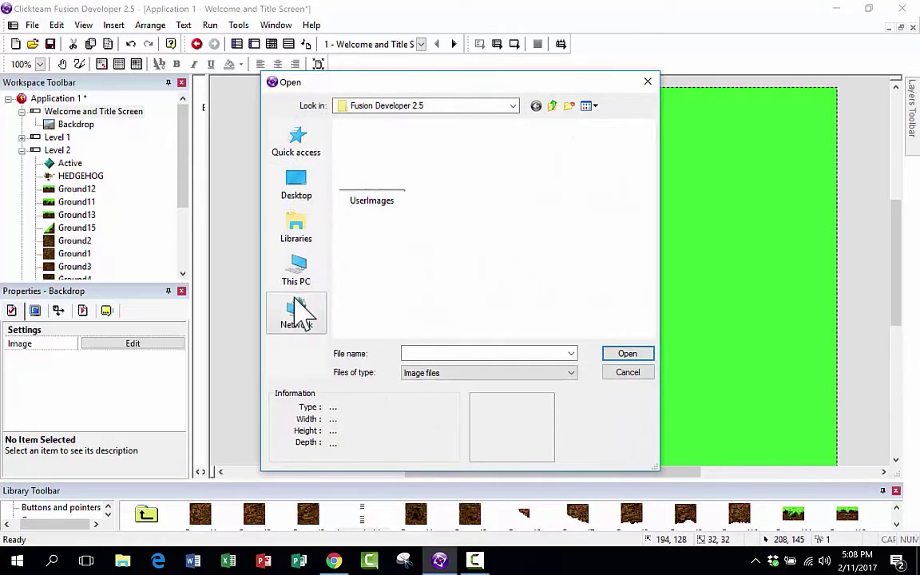
pyautogui.click(295, 270)
pyautogui.click(638, 372)
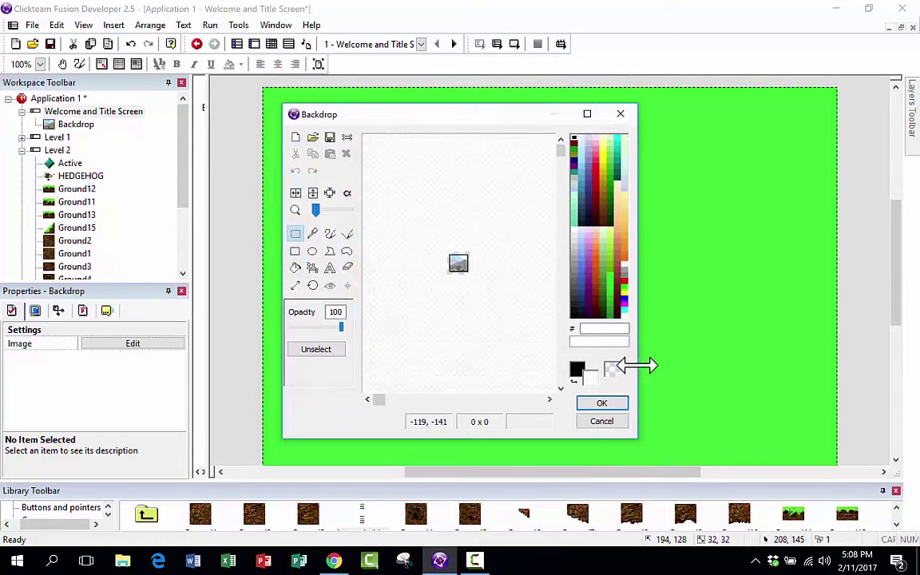
pyautogui.click(621, 423)
# Move the backdrop outside the frame, just beside its left edge, and deselect it
pyautogui.moveTo(312, 211); pyautogui.dragTo(250, 222)
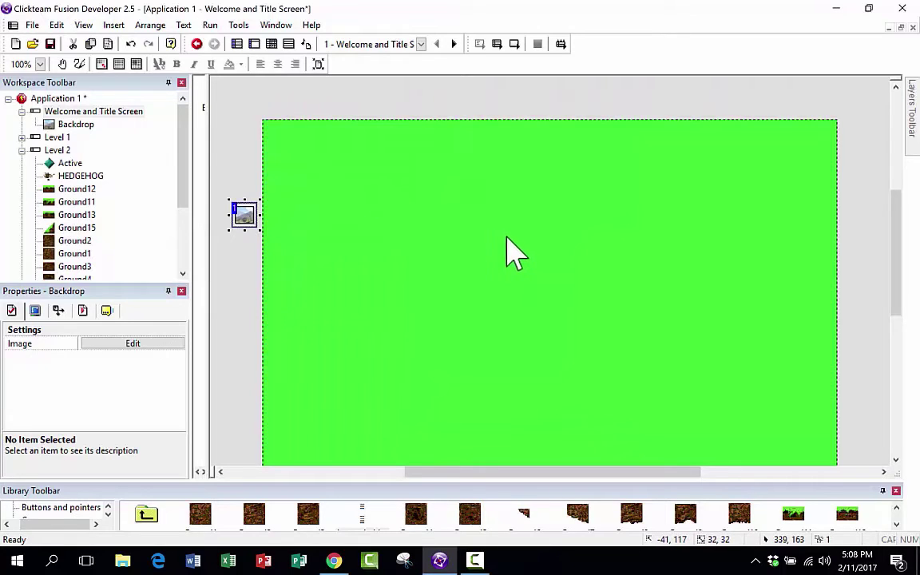
pyautogui.scroll(-3, 436, 284)
pyautogui.click(436, 287)
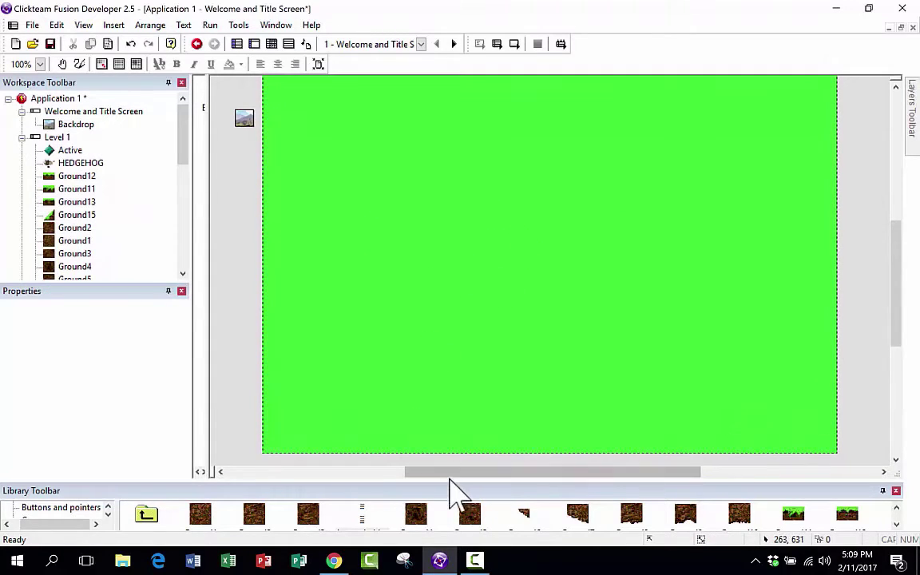
# Enlarge the object library area and browse the Miscellaneous game objects for title screen graphics
pyautogui.moveTo(445, 480); pyautogui.dragTo(479, 369)
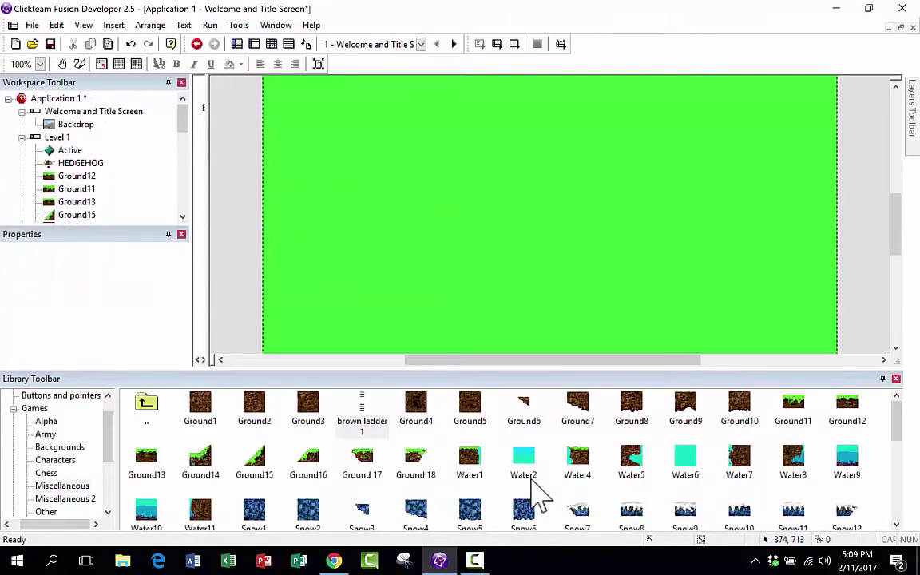
pyautogui.scroll(-5, 551, 483)
pyautogui.scroll(5, 561, 482)
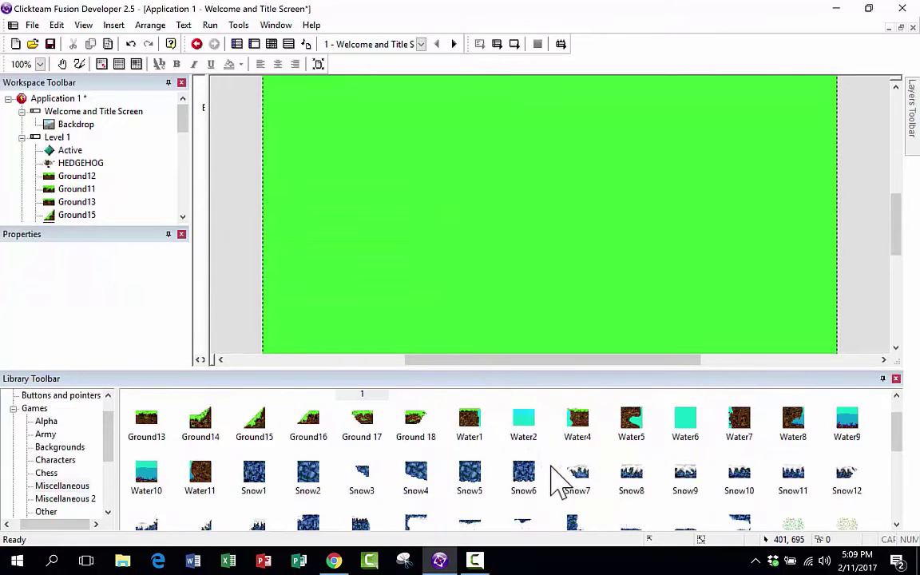
pyautogui.scroll(-2, 551, 483)
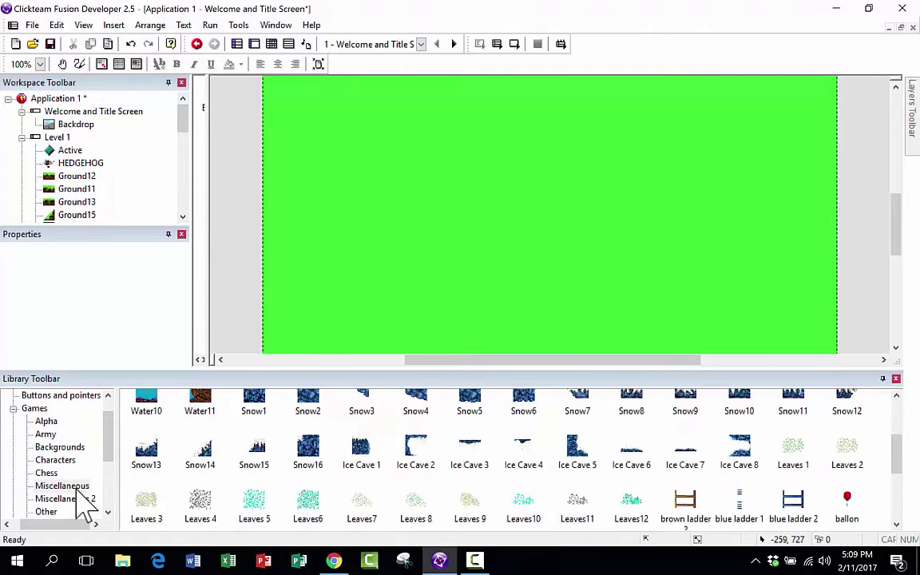
pyautogui.scroll(3, 411, 499)
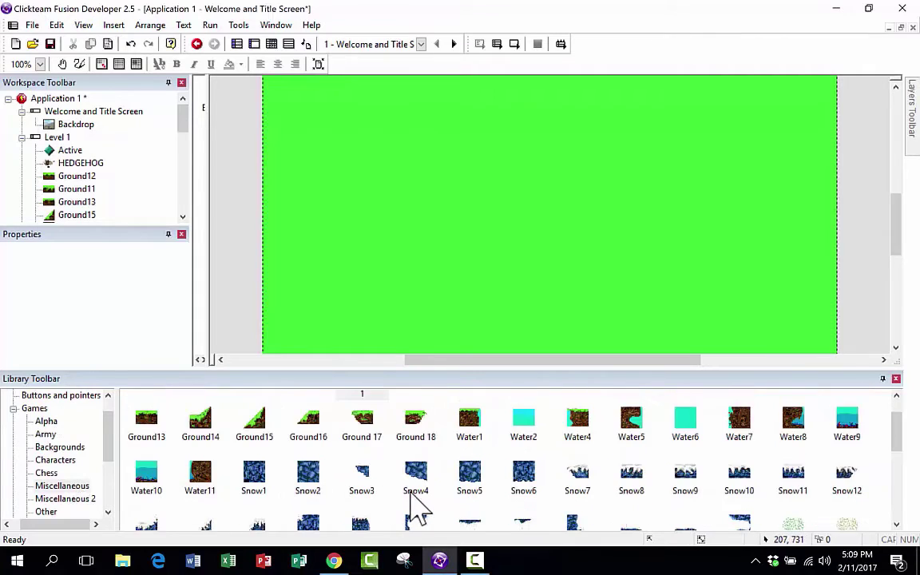
# Add the HEDGEHOG object from the Miscellaneous games library near the middle of the Welcome and Title Screen frame
pyautogui.scroll(-5, 417, 506)
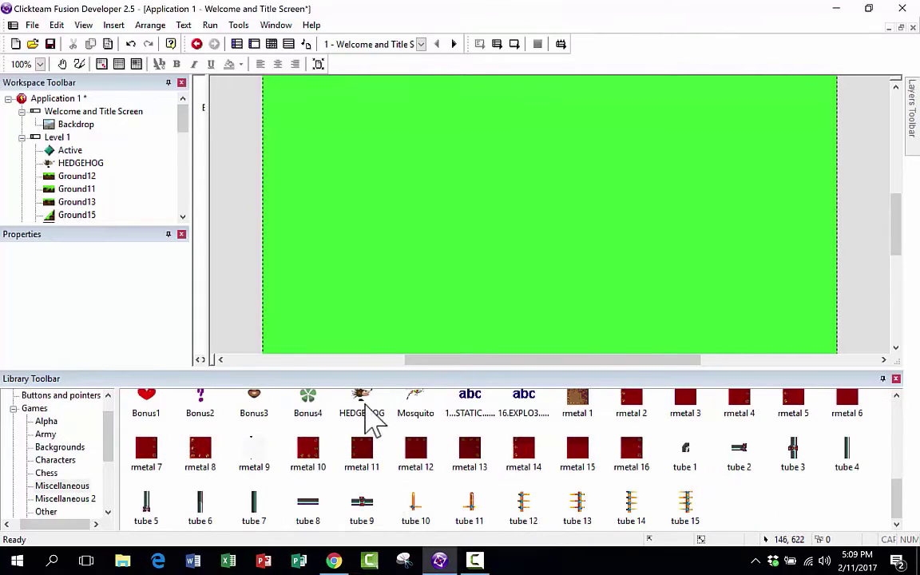
pyautogui.moveTo(370, 425); pyautogui.dragTo(372, 383)
pyautogui.moveTo(482, 222); pyautogui.dragTo(544, 271)
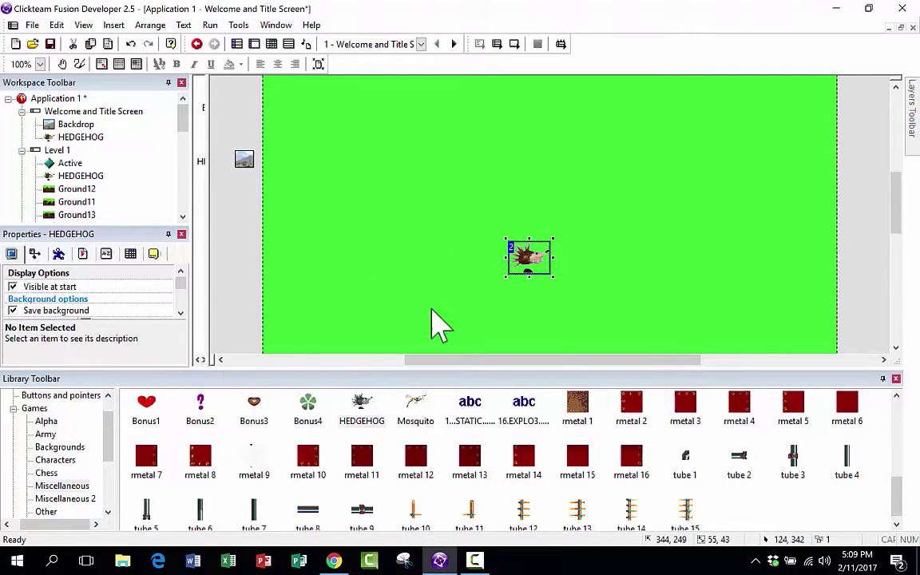
# Enlarge the hedgehog to about 141 by 110 pixels and position it near the middle of the frame
pyautogui.scroll(2, 439, 343)
pyautogui.moveTo(442, 367); pyautogui.dragTo(416, 500)
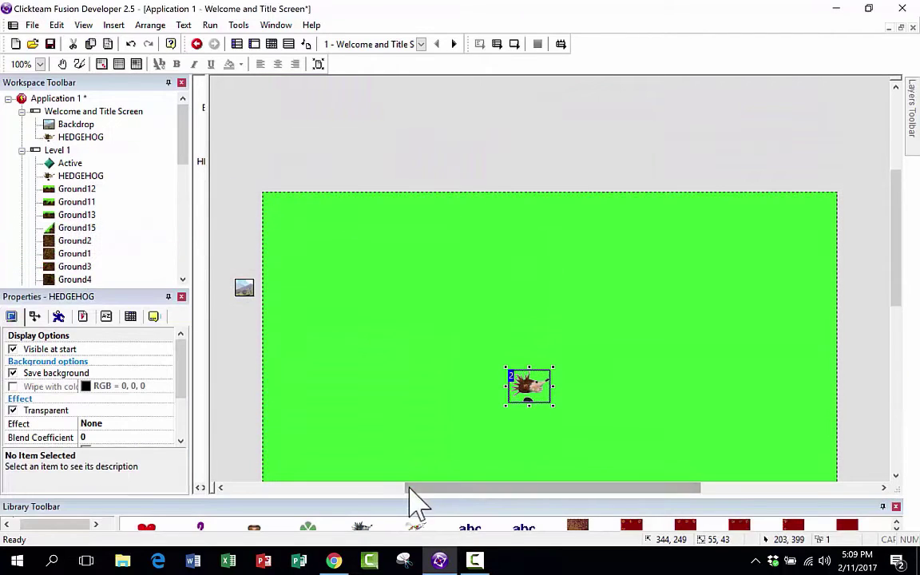
pyautogui.scroll(-3, 691, 297)
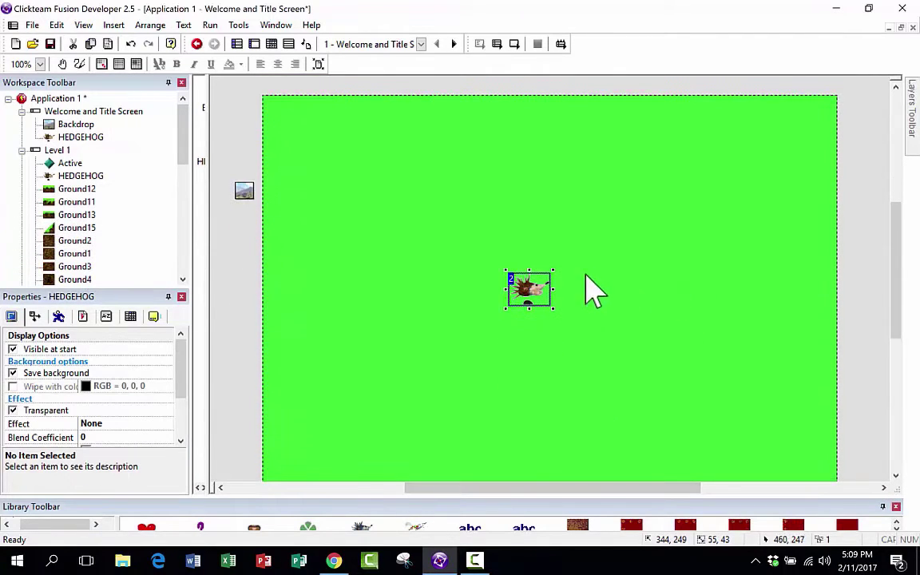
pyautogui.moveTo(553, 271); pyautogui.dragTo(667, 184)
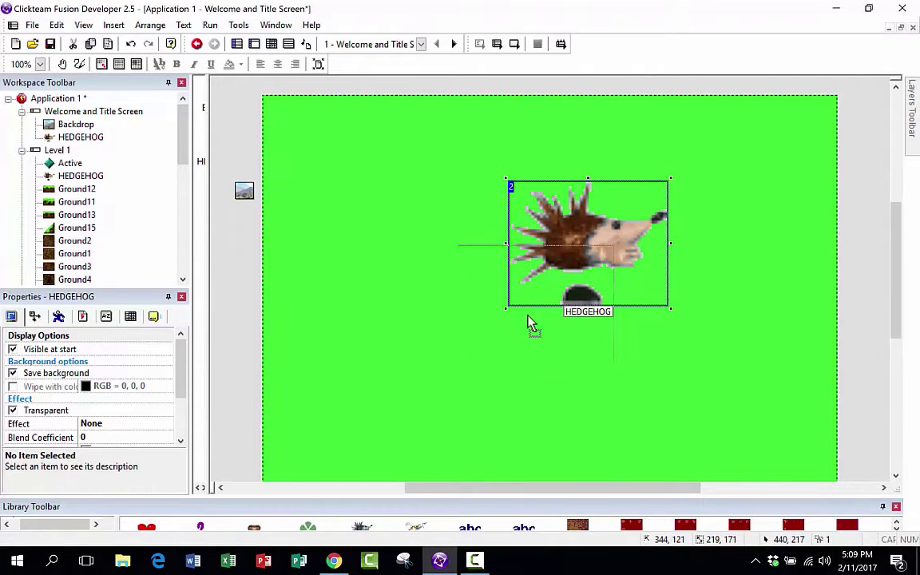
pyautogui.moveTo(540, 239); pyautogui.dragTo(489, 303)
pyautogui.moveTo(625, 235); pyautogui.dragTo(561, 287)
pyautogui.moveTo(502, 337); pyautogui.dragTo(538, 316)
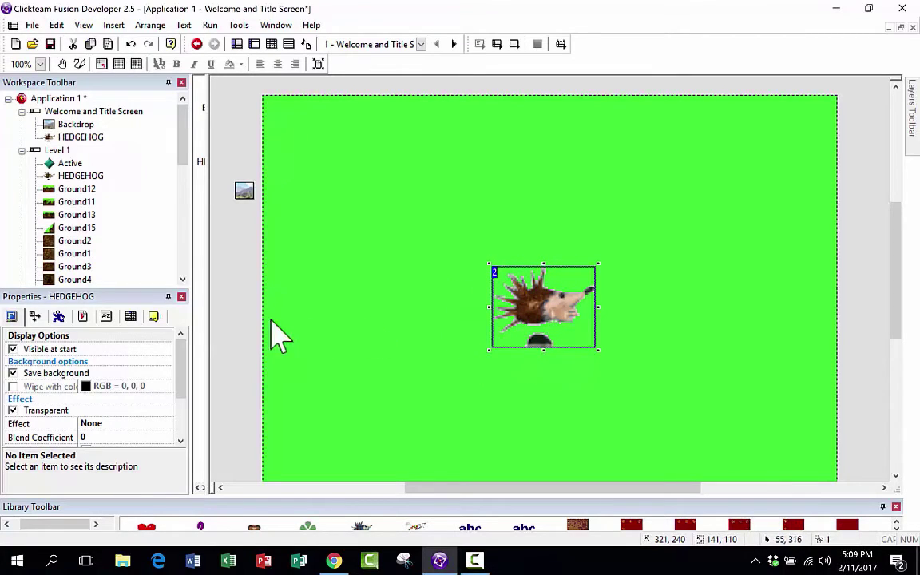
# Change the hedgehog's movement type to Static
pyautogui.click(59, 317)
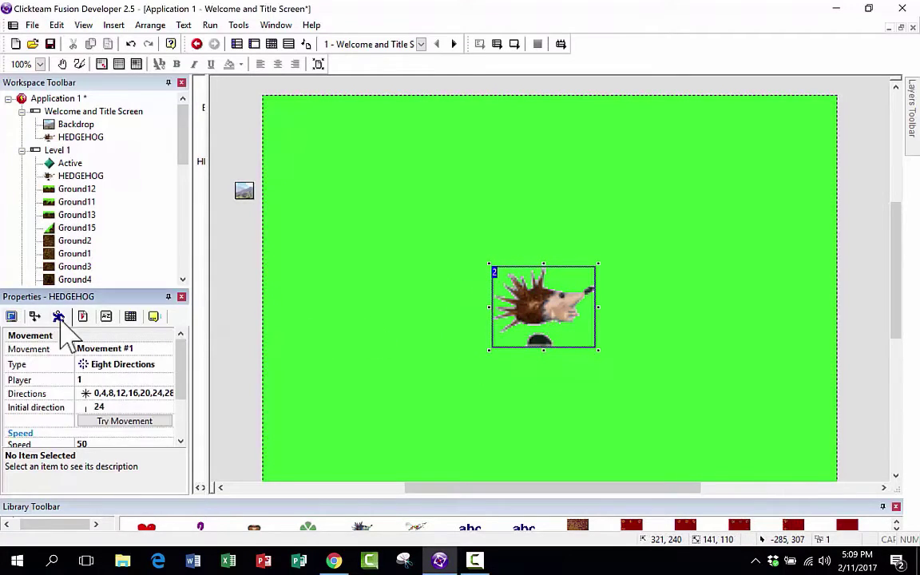
pyautogui.click(120, 365)
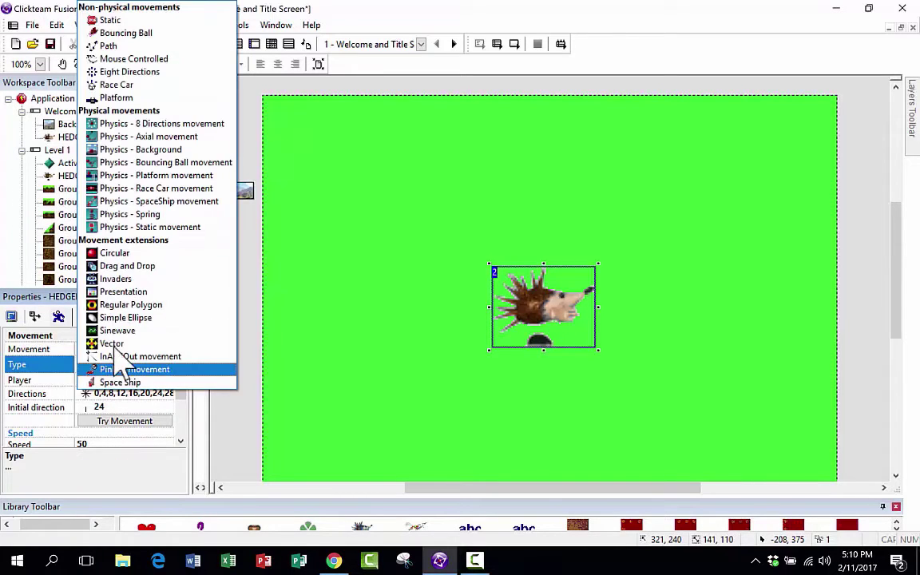
pyautogui.click(118, 20)
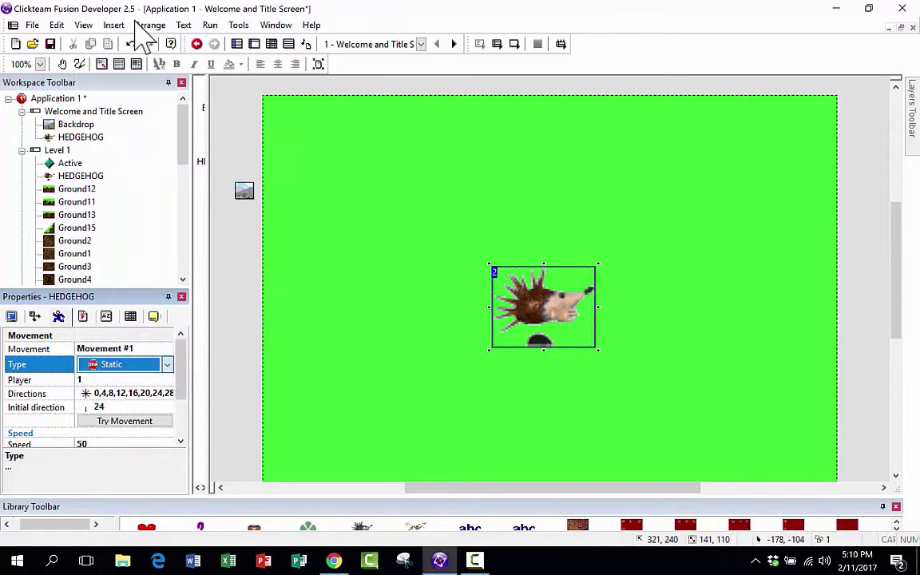
pyautogui.click(284, 131)
# Align the hedgehog to the horizontal and vertical centre of the frame
pyautogui.click(540, 302)
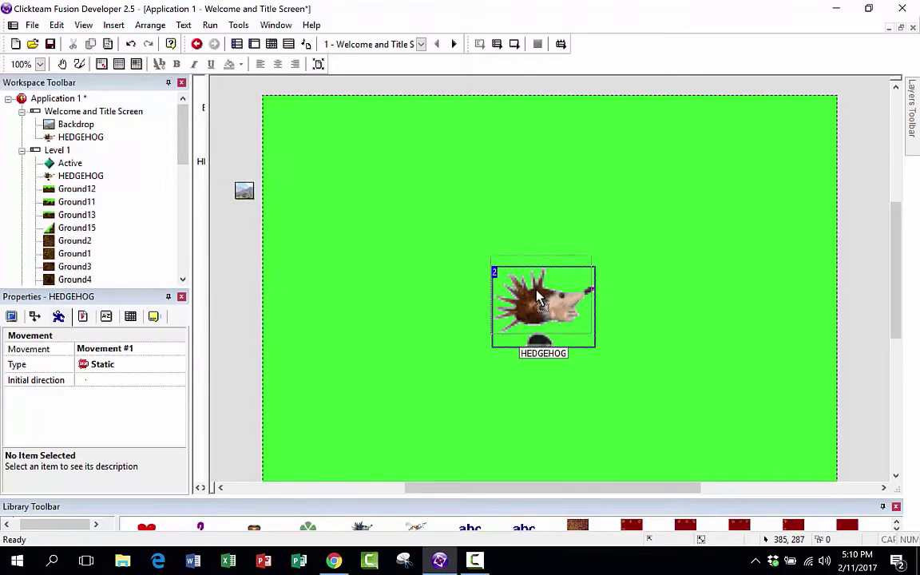
pyautogui.moveTo(539, 302); pyautogui.dragTo(544, 297)
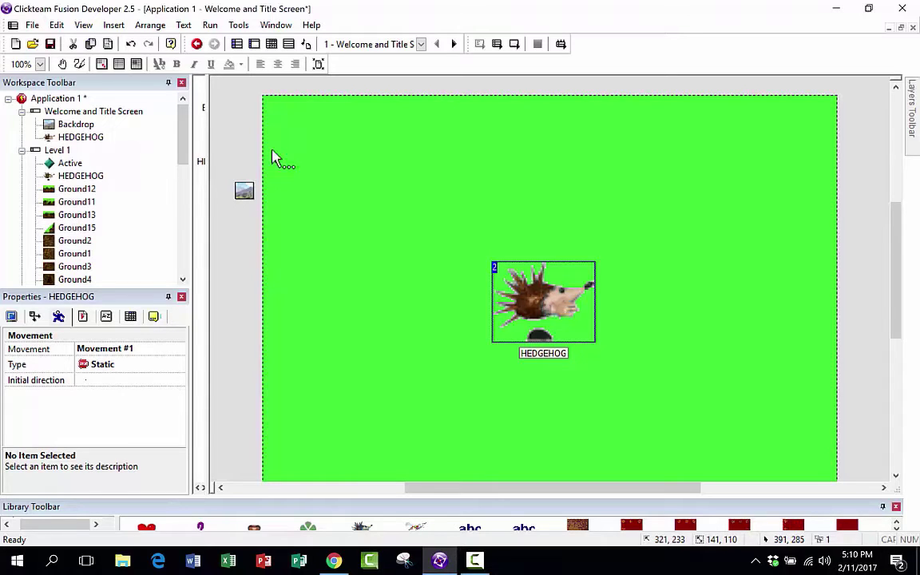
pyautogui.moveTo(523, 301)
pyautogui.mouseDown()
pyautogui.moveTo(514, 143)
pyautogui.moveTo(511, 248)
pyautogui.moveTo(546, 313)
pyautogui.moveTo(533, 304)
pyautogui.mouseUp()
pyautogui.rightClick(534, 308)
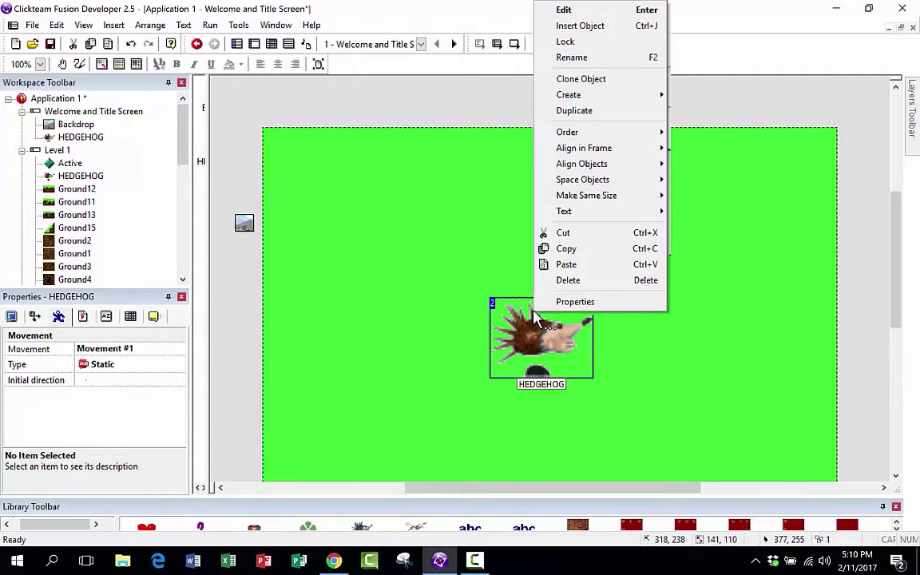
pyautogui.moveTo(606, 150)
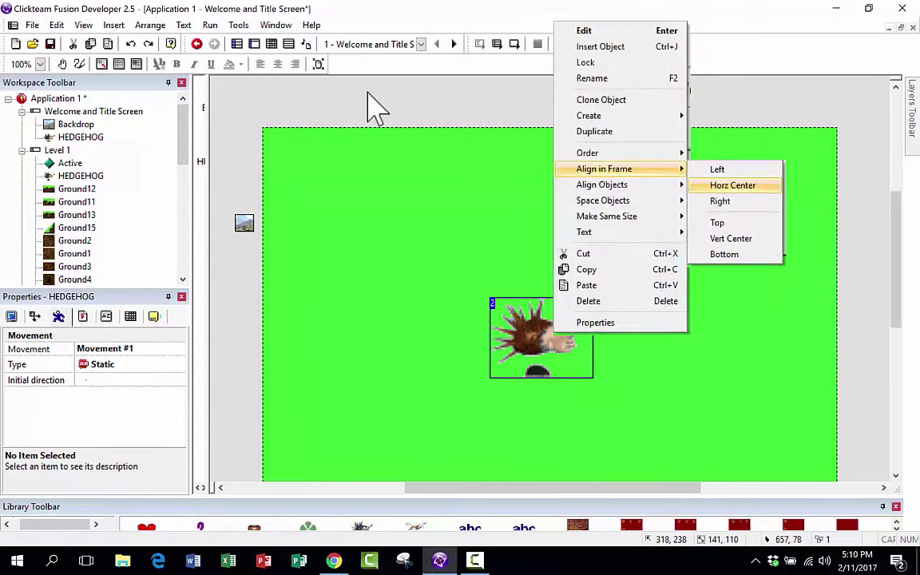
pyautogui.click(732, 184)
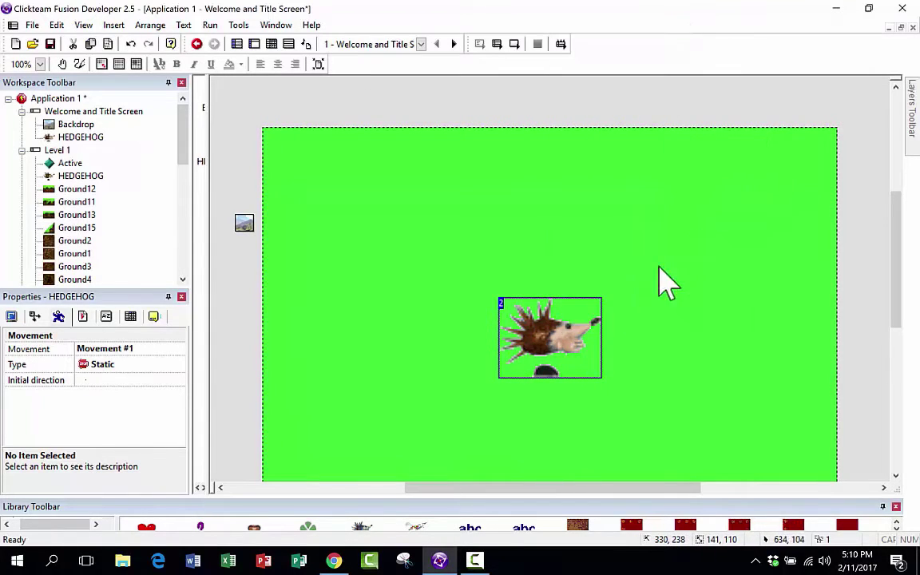
pyautogui.rightClick(544, 336)
pyautogui.moveTo(595, 174)
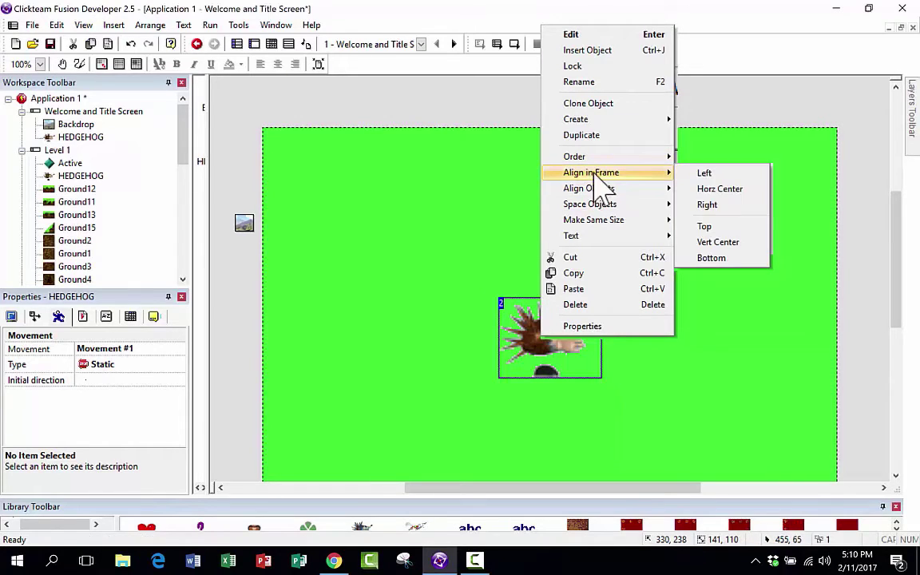
pyautogui.click(718, 242)
pyautogui.click(703, 320)
# Insert a String text object above the hedgehog with the text "Spiko the Hedgehog"
pyautogui.scroll(1, 698, 333)
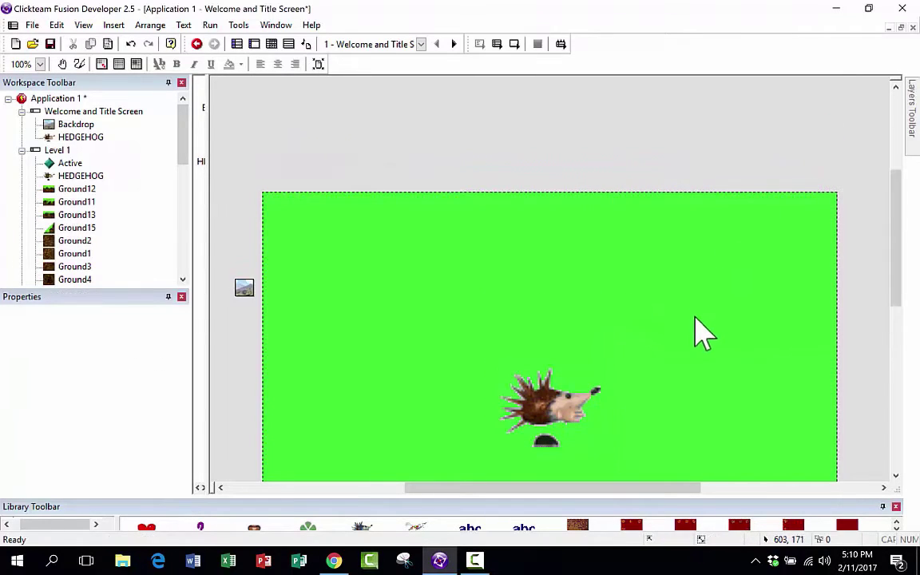
pyautogui.scroll(-3, 703, 343)
pyautogui.scroll(1, 704, 334)
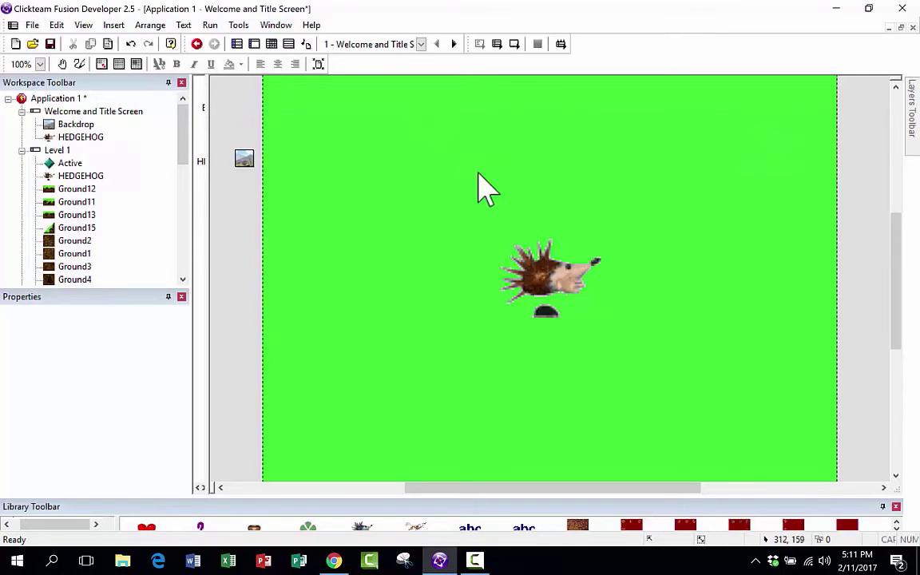
pyautogui.scroll(-1, 403, 128)
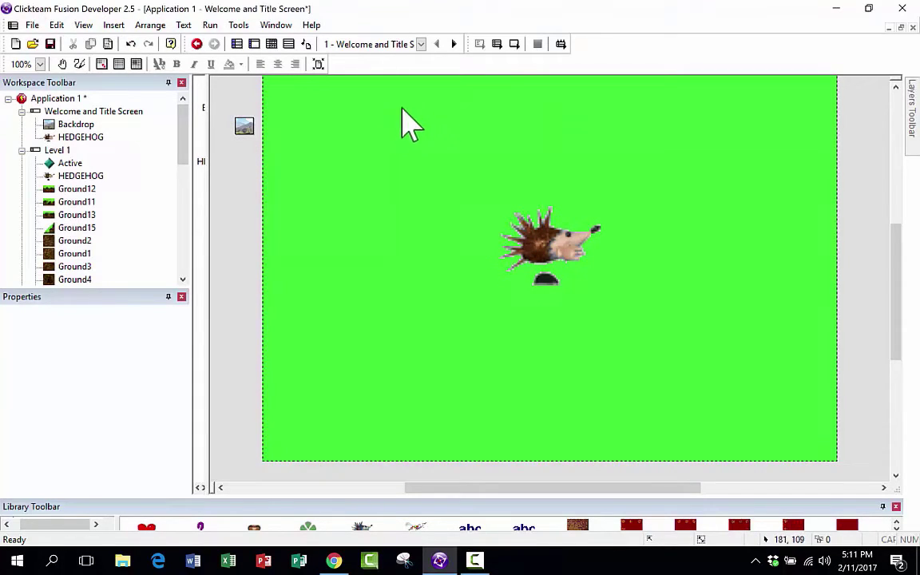
pyautogui.doubleClick(410, 123)
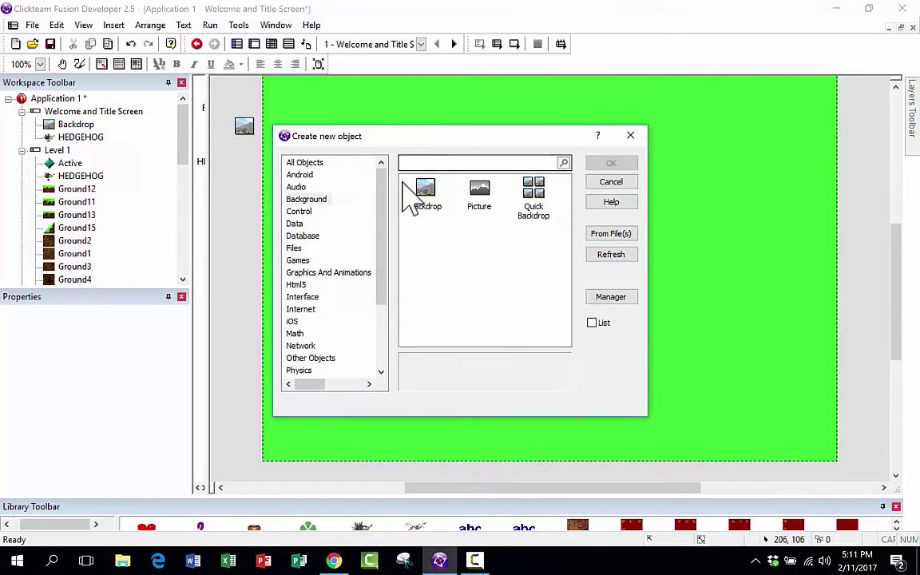
pyautogui.scroll(-3, 371, 256)
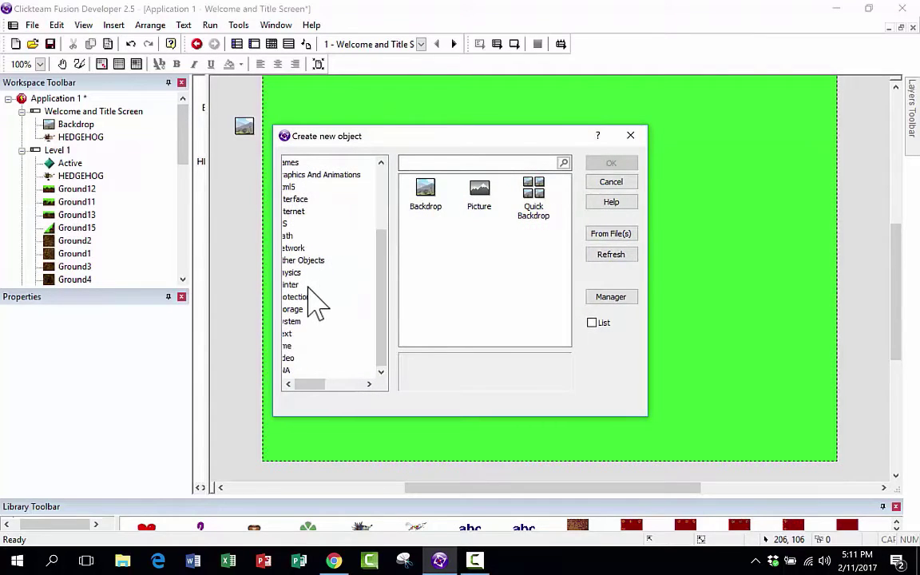
pyautogui.click(297, 334)
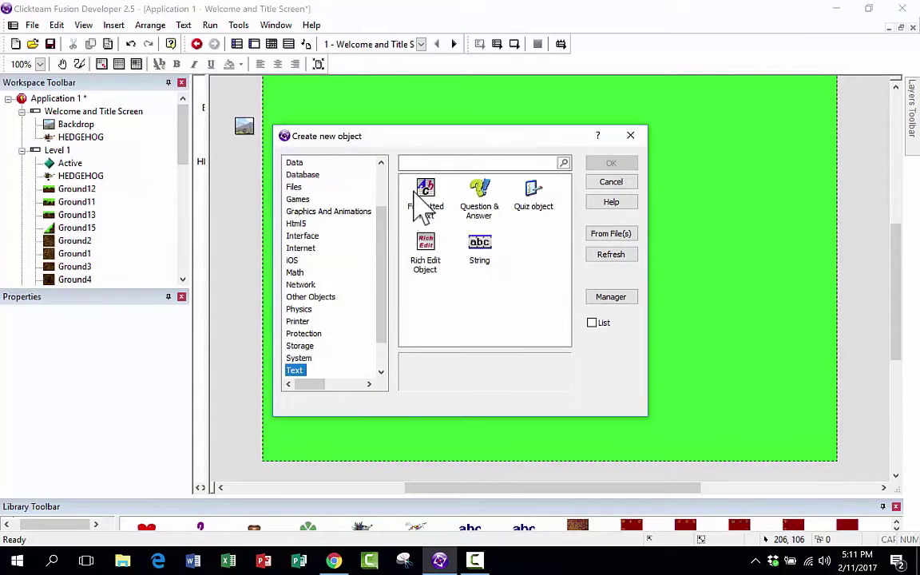
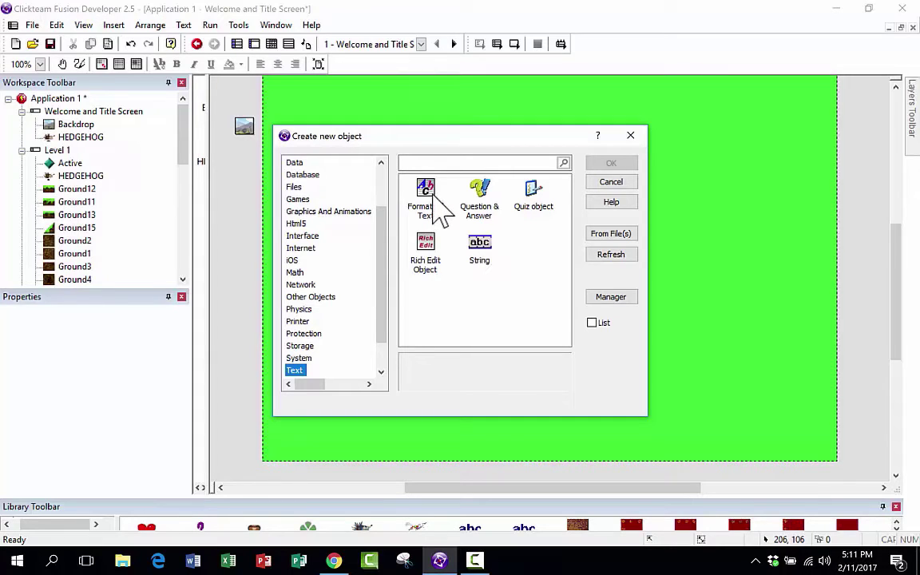
pyautogui.doubleClick(479, 246)
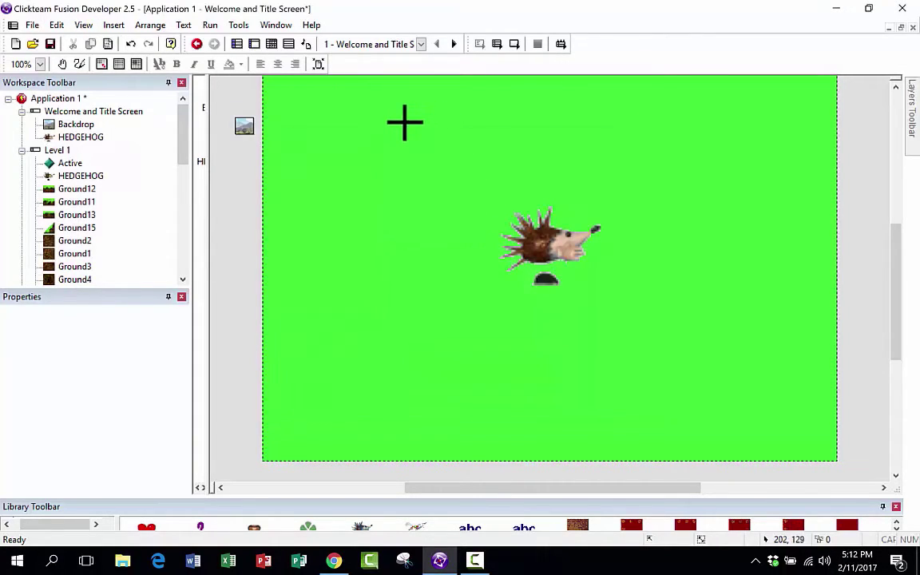
pyautogui.click(401, 122)
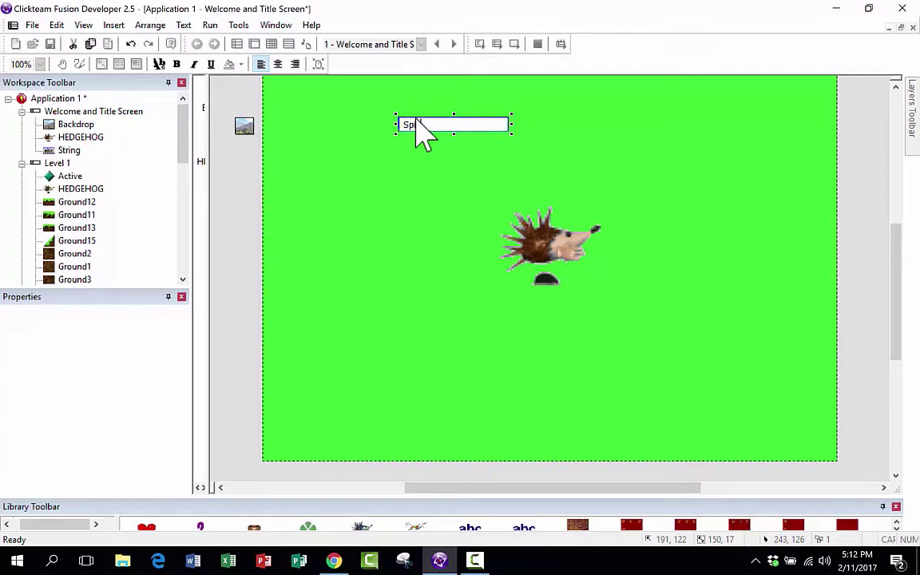
pyautogui.write('Spiko the Hedgehog')
pyautogui.click(457, 121)
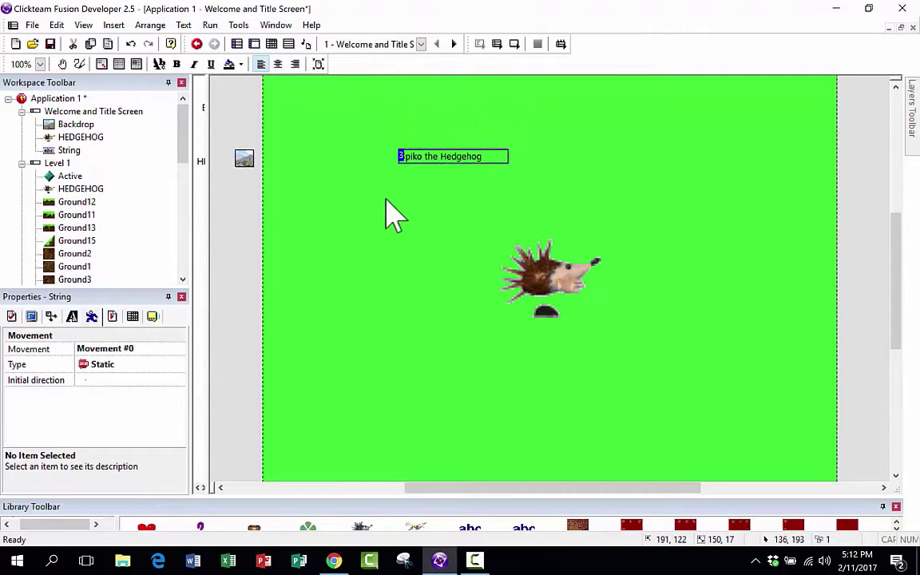
# Open the title string's font settings, try Stencil, and choose the Montserrat font
pyautogui.scroll(2, 443, 198)
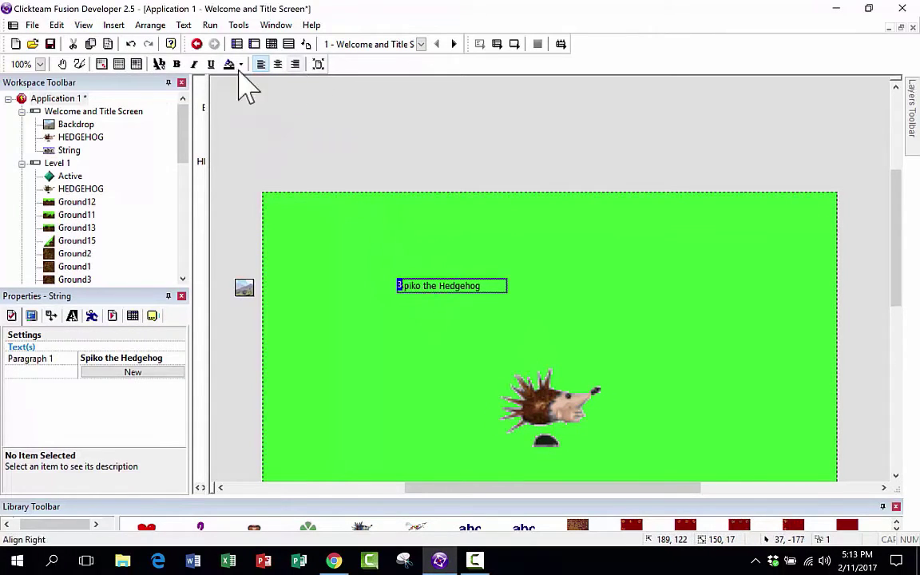
pyautogui.click(160, 65)
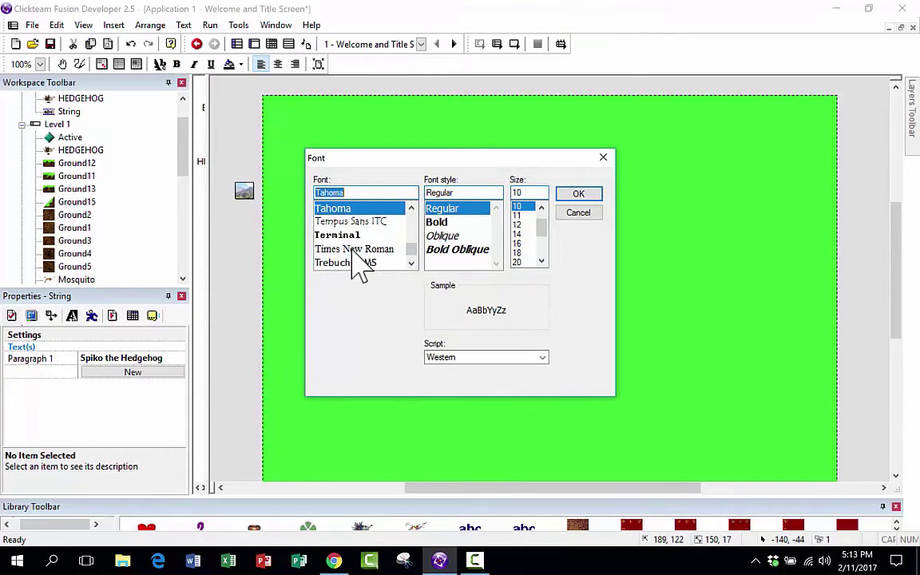
pyautogui.scroll(1, 359, 256)
pyautogui.click(333, 235)
pyautogui.click(337, 208)
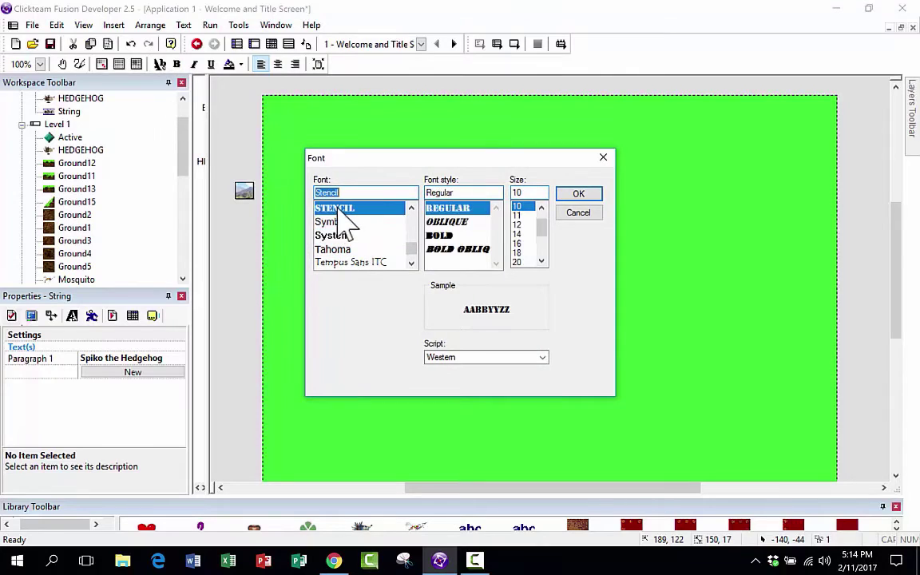
pyautogui.scroll(-5, 364, 248)
pyautogui.scroll(10, 364, 254)
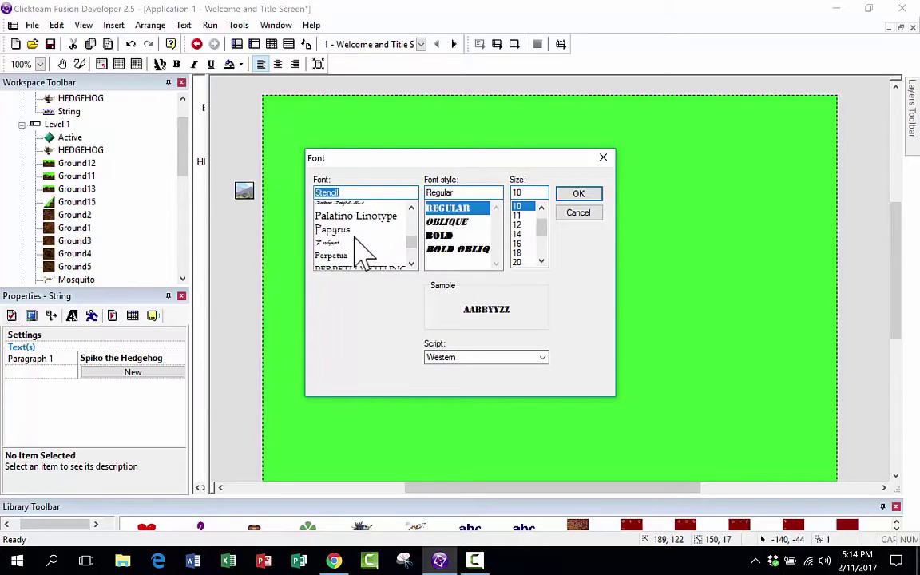
pyautogui.click(351, 222)
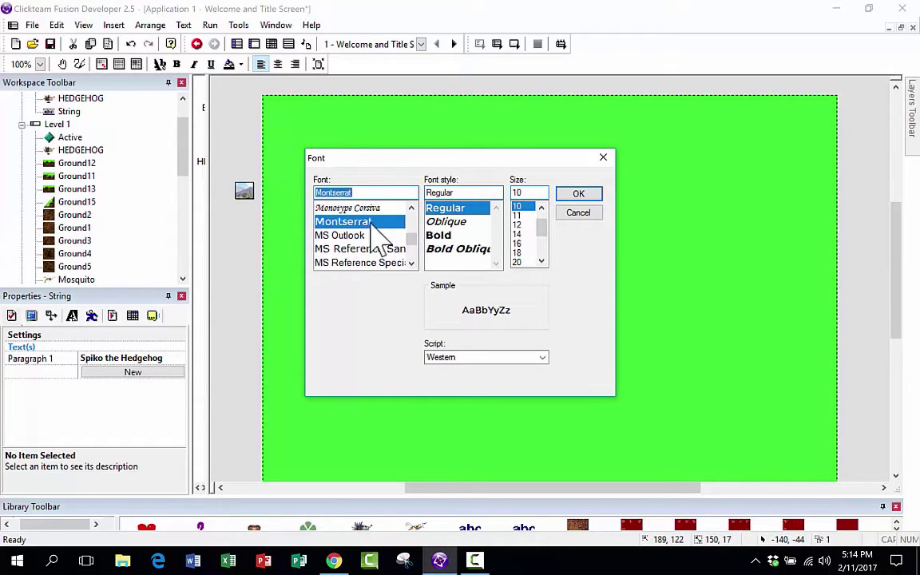
# Set the title string's font style to Bold and its size to 22, and apply the font settings
pyautogui.click(451, 235)
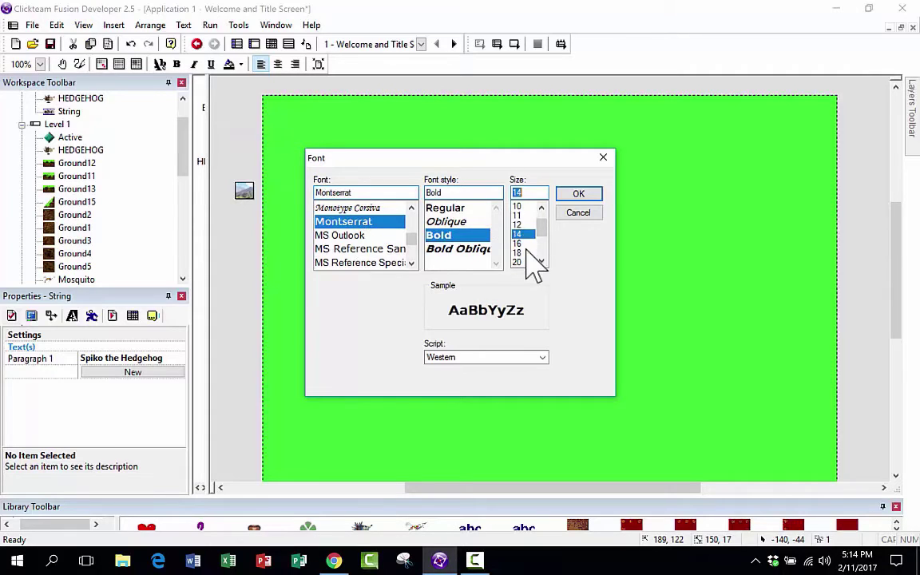
pyautogui.click(529, 252)
pyautogui.moveTo(546, 232); pyautogui.dragTo(529, 242)
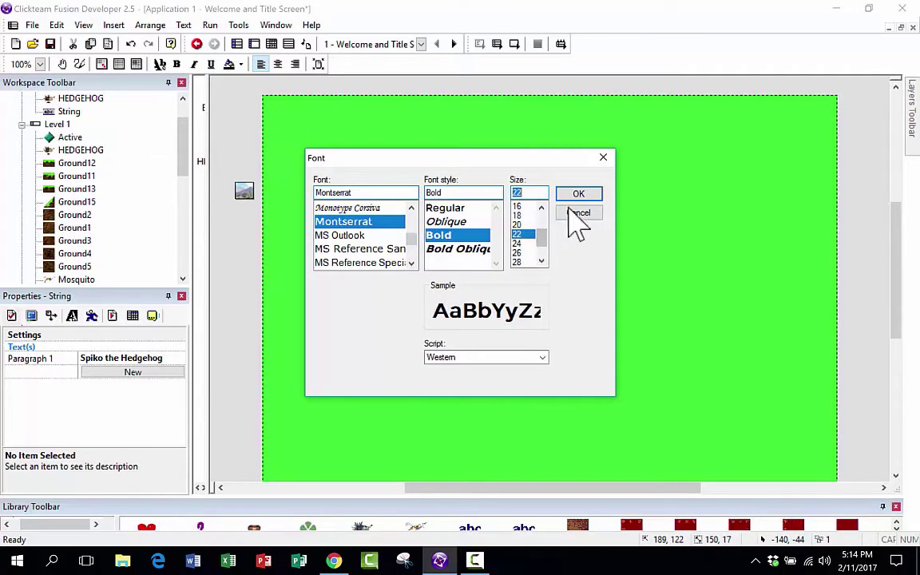
pyautogui.write('22')
pyautogui.press('Return')
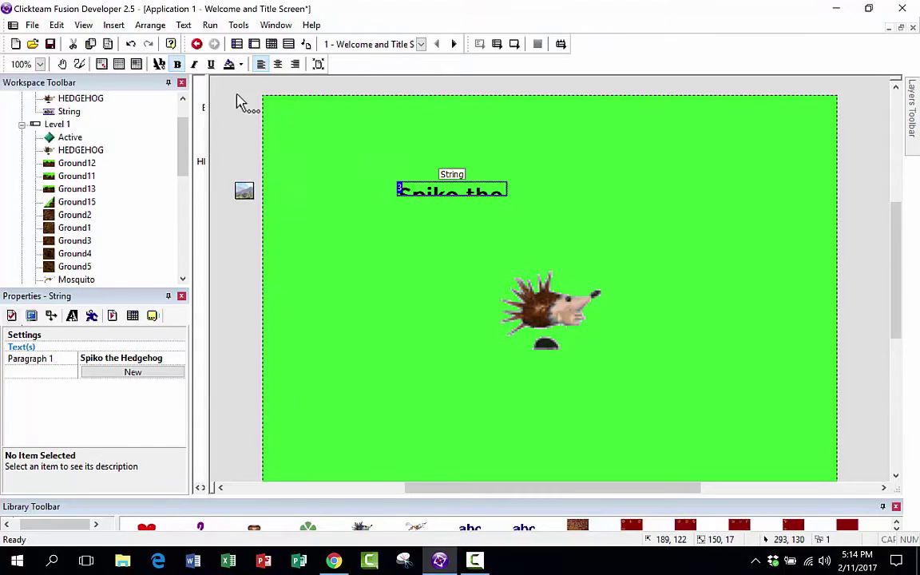
# Enlarge the title string's box to about 457 by 51 pixels to fit the whole title on one line
pyautogui.moveTo(510, 199); pyautogui.dragTo(731, 294)
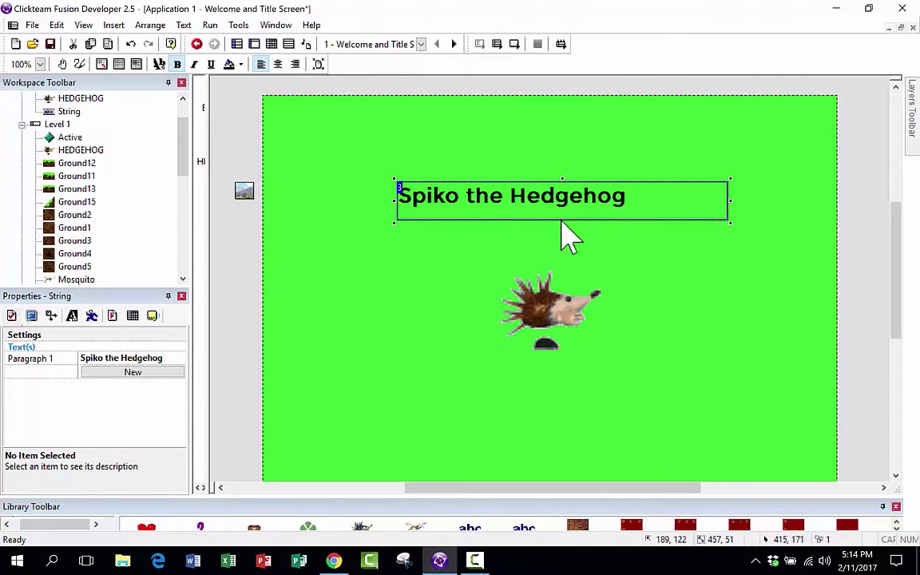
pyautogui.moveTo(563, 215); pyautogui.dragTo(569, 209)
pyautogui.scroll(1, 538, 199)
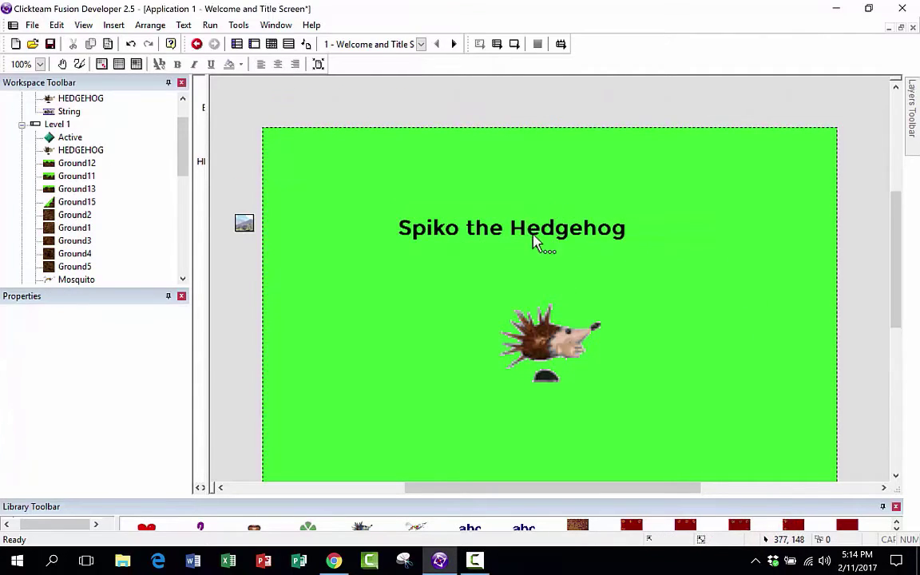
# Centre the "Spiko the Hedgehog" text within its string box
pyautogui.click(268, 120)
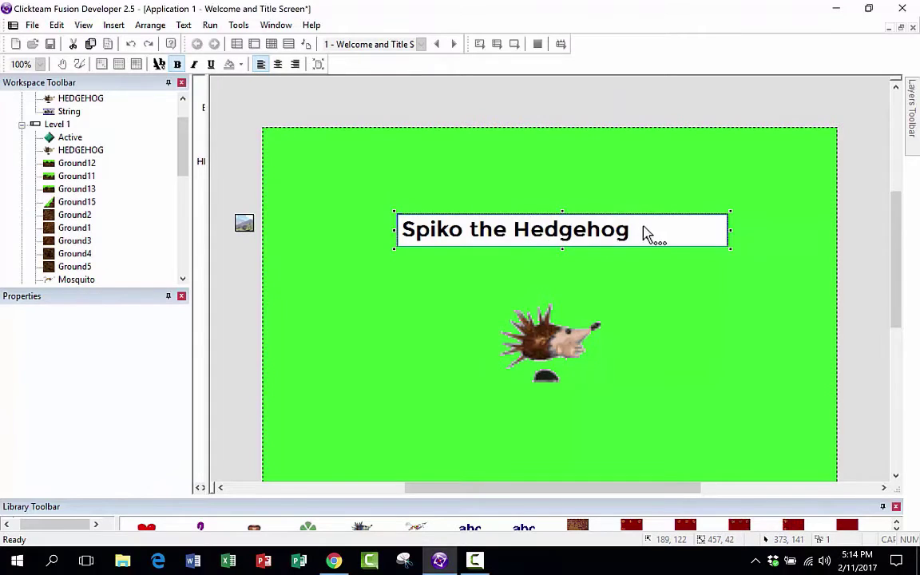
pyautogui.moveTo(629, 232); pyautogui.dragTo(396, 232)
pyautogui.click(278, 64)
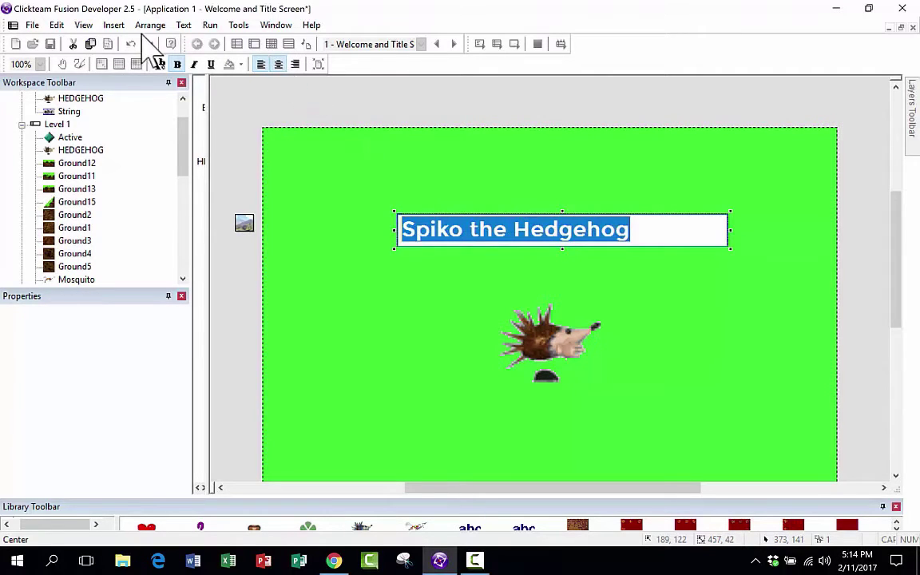
pyautogui.click(246, 139)
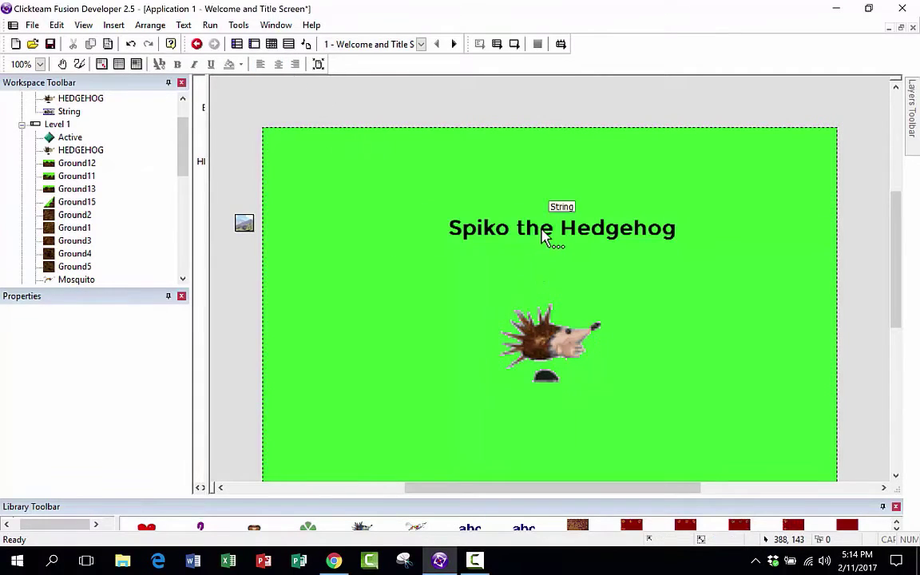
# Align the title string to the horizontal centre of the frame
pyautogui.rightClick(544, 233)
pyautogui.moveTo(604, 395)
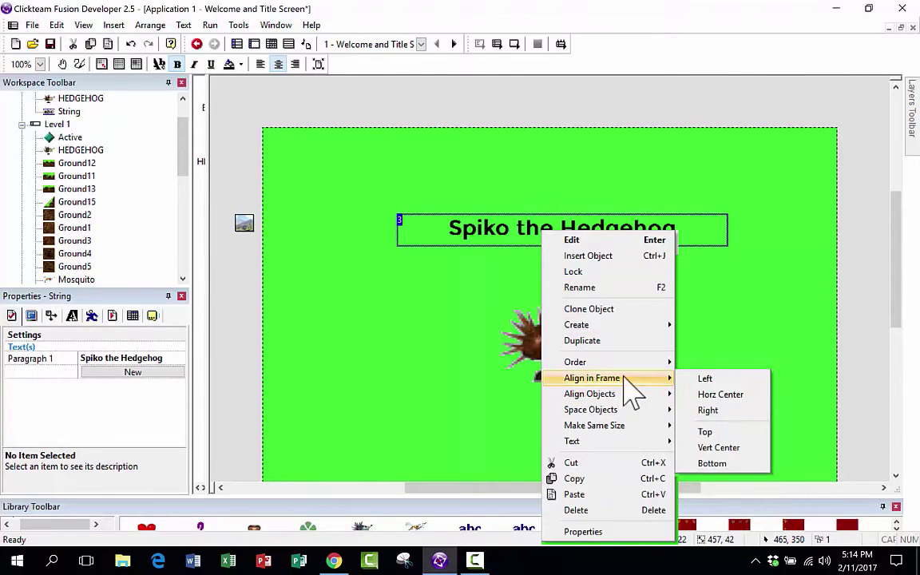
pyautogui.click(729, 394)
pyautogui.click(640, 320)
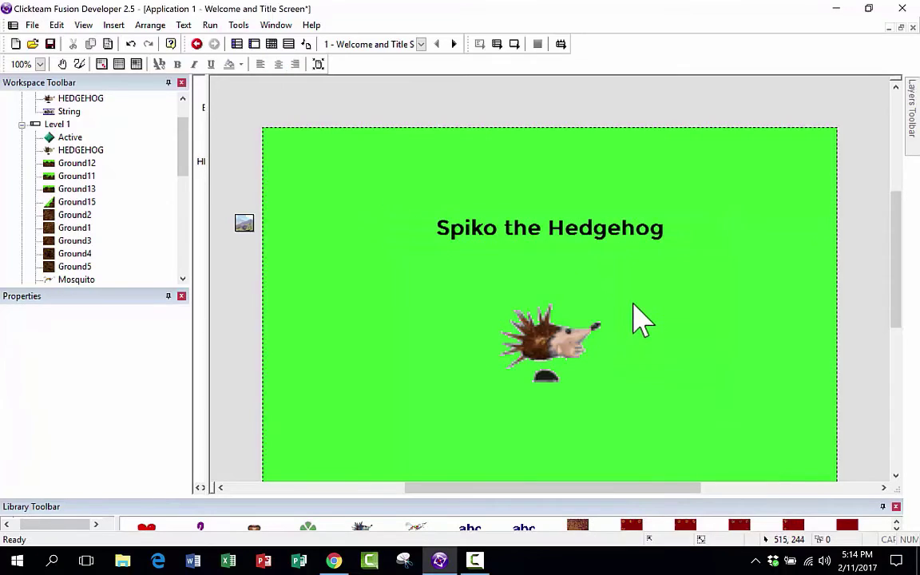
# Insert a Button object from the Interface category and place it just below the hedgehog at about 355, 387
pyautogui.scroll(-3, 661, 313)
pyautogui.scroll(2, 615, 302)
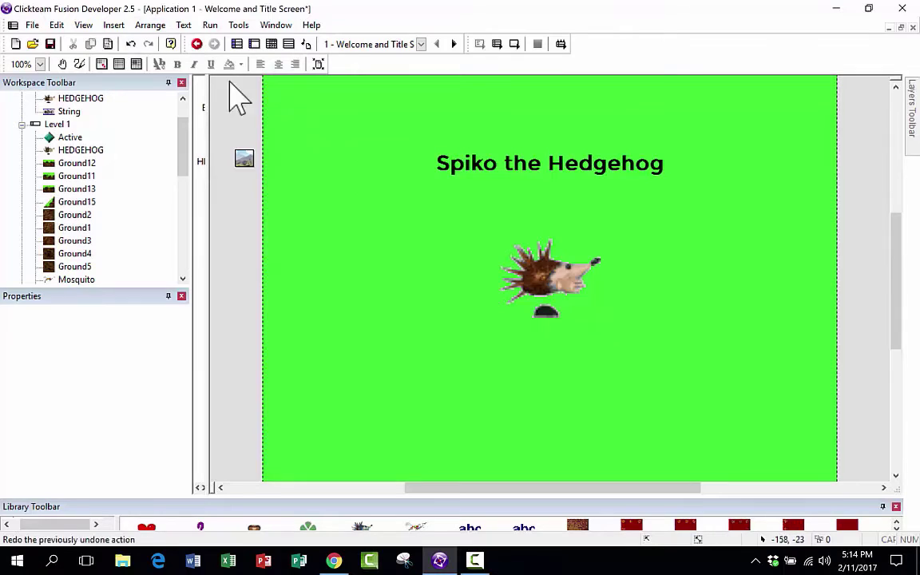
pyautogui.scroll(1, 420, 366)
pyautogui.doubleClick(392, 375)
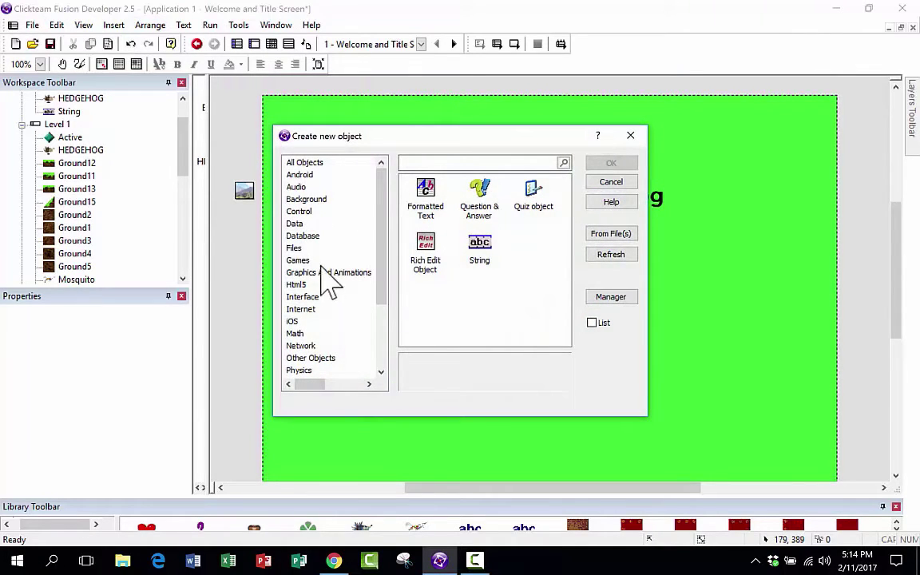
pyautogui.click(300, 299)
pyautogui.scroll(-6, 476, 271)
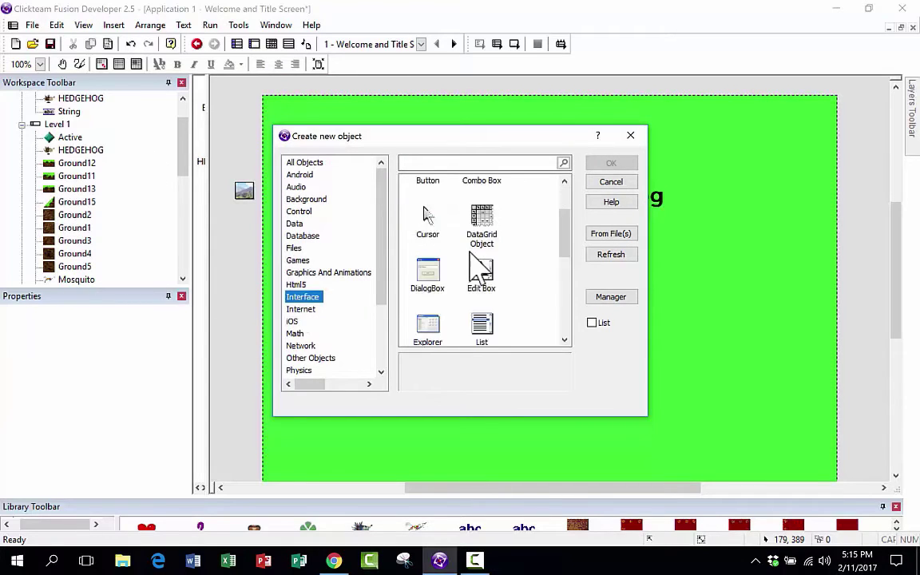
pyautogui.scroll(6, 477, 276)
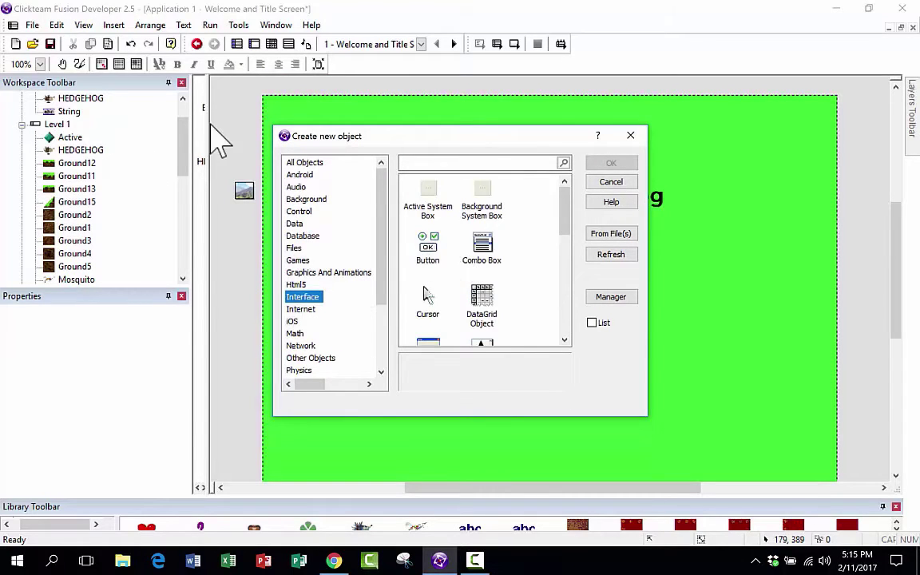
pyautogui.doubleClick(425, 247)
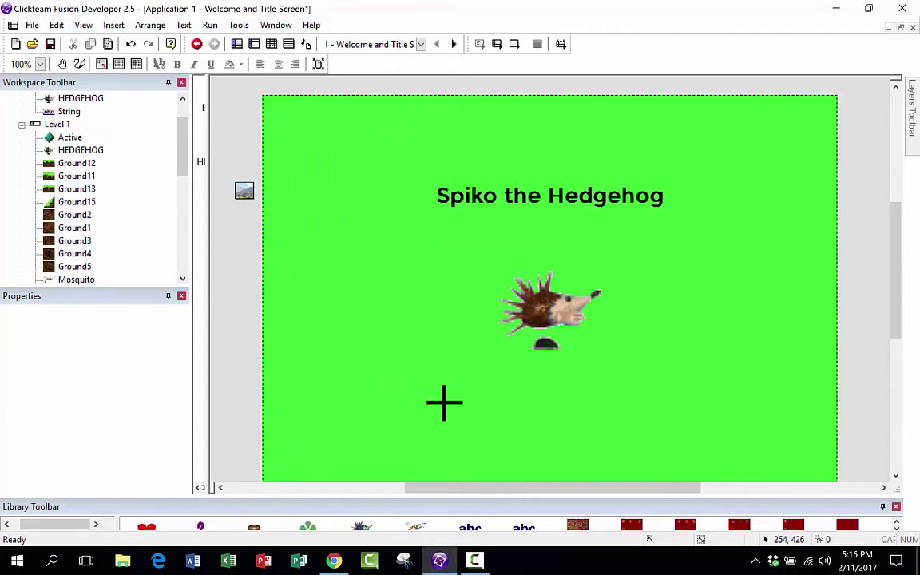
pyautogui.click(531, 396)
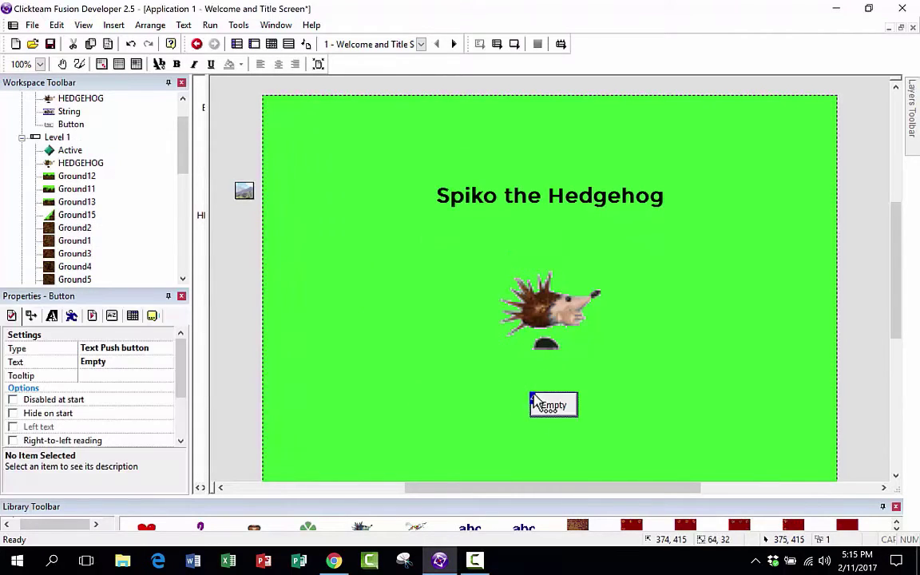
pyautogui.moveTo(564, 419); pyautogui.dragTo(551, 397)
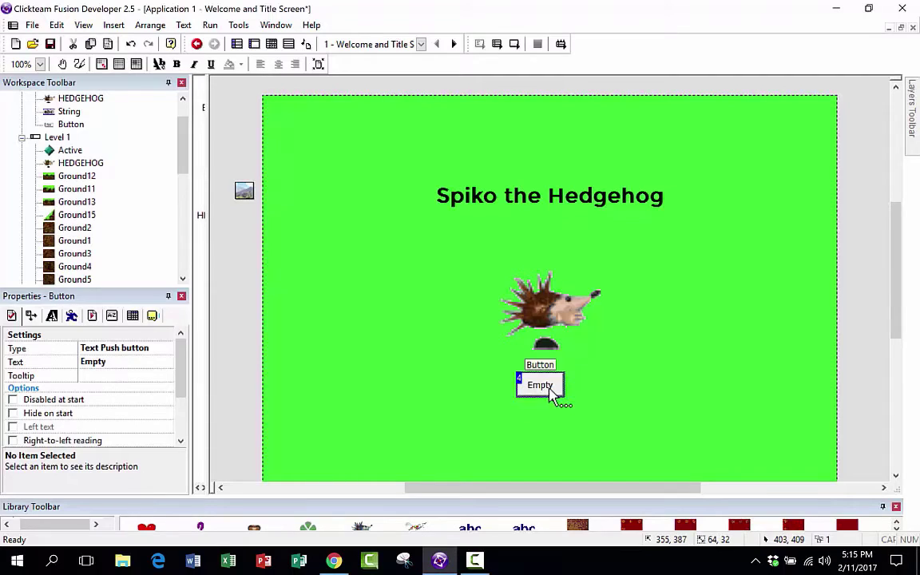
# Set the new button's text to "Start" and move it to about 368, 384, centred under the hedgehog
pyautogui.doubleClick(548, 390)
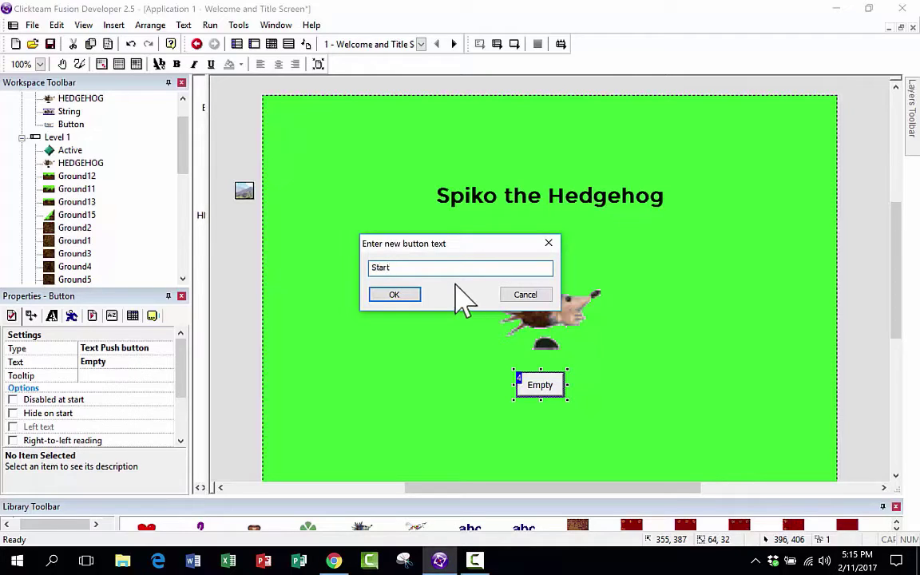
pyautogui.click(392, 295)
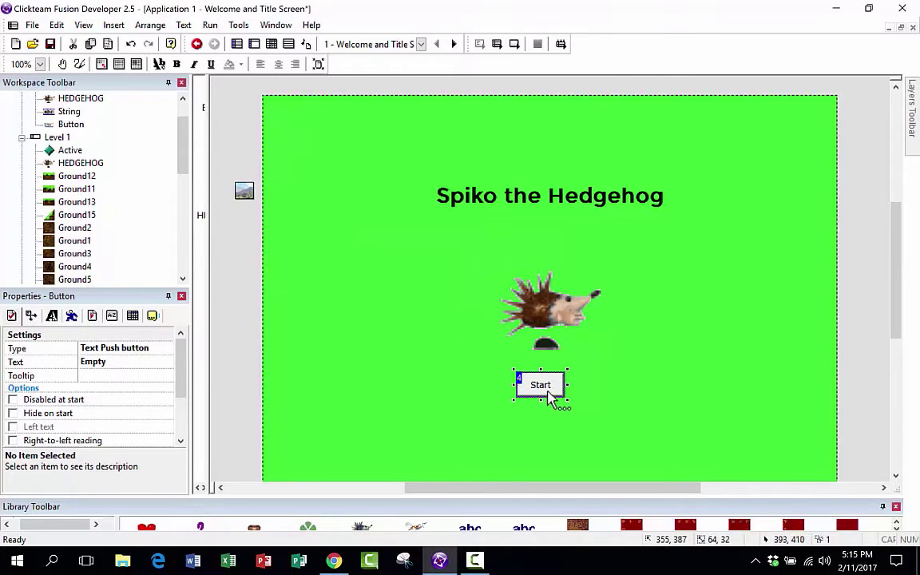
pyautogui.moveTo(544, 386); pyautogui.dragTo(555, 384)
pyautogui.scroll(3, 558, 404)
pyautogui.scroll(-5, 607, 384)
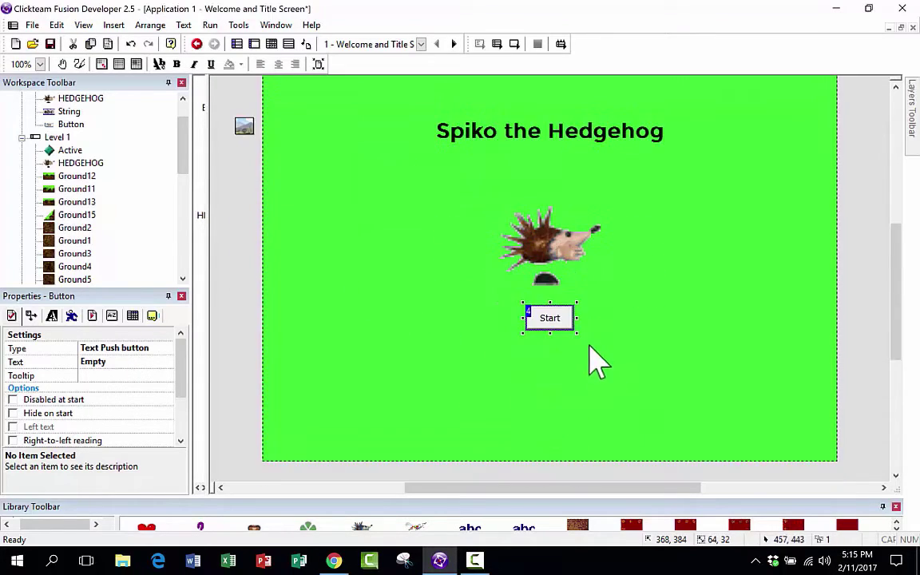
# Clone the Start button with 2 rows and 1 column, and place the clone below the original at about 370, 444
pyautogui.rightClick(560, 321)
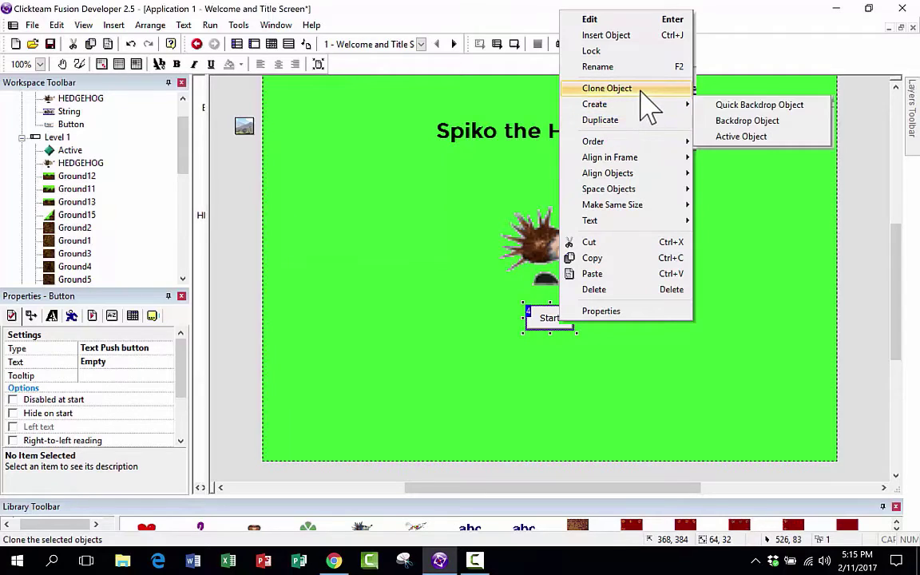
pyautogui.click(641, 89)
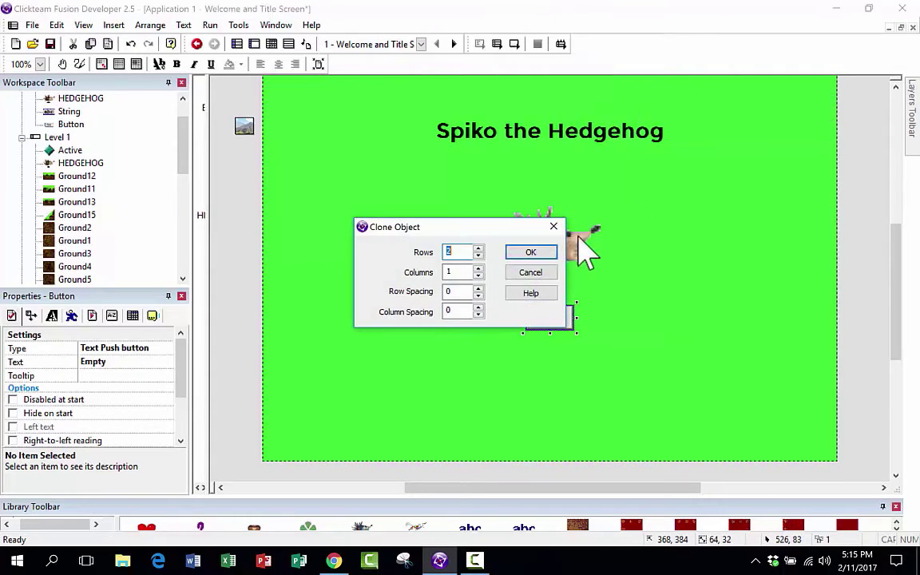
pyautogui.click(531, 252)
pyautogui.moveTo(561, 347); pyautogui.dragTo(564, 373)
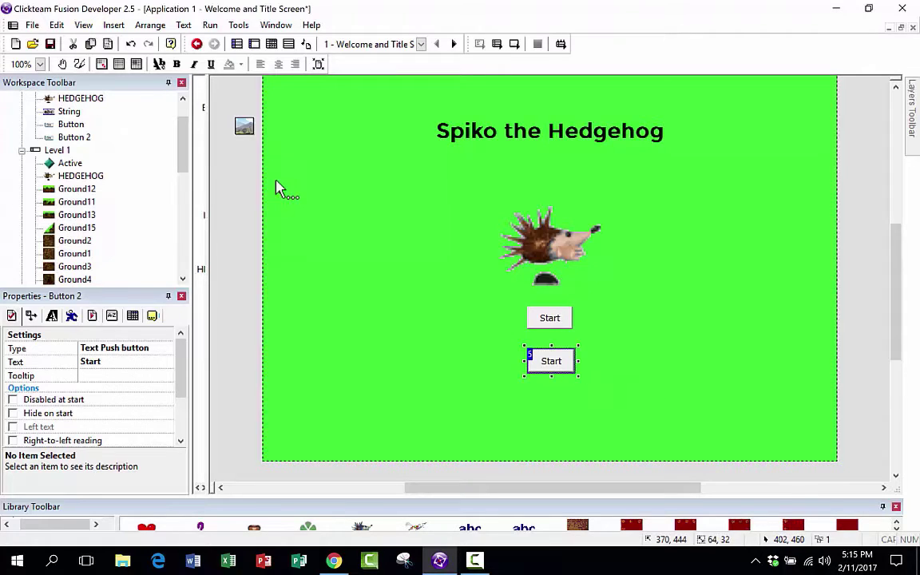
# Set the cloned button's text to "Quit" and clear the object selection
pyautogui.doubleClick(547, 359)
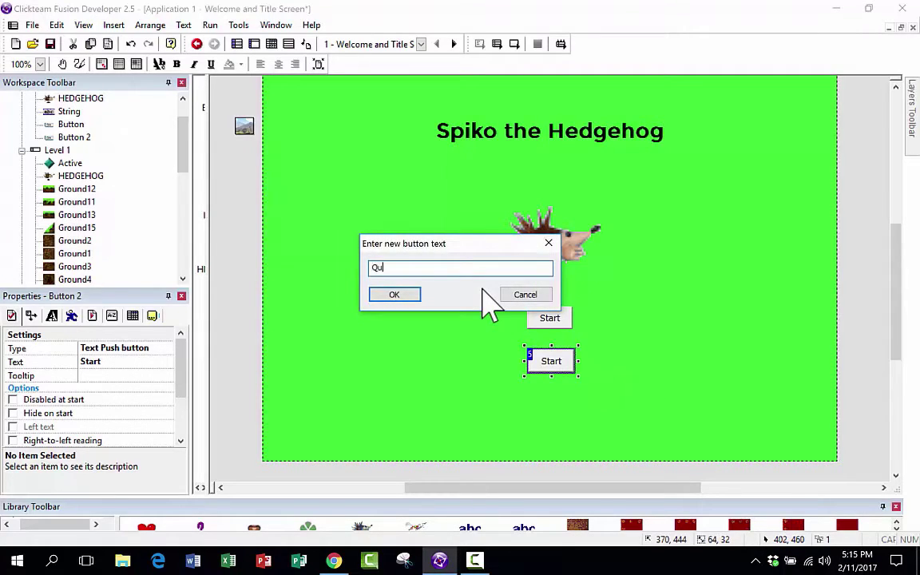
pyautogui.write('Quit')
pyautogui.press('Return')
pyautogui.click(549, 323)
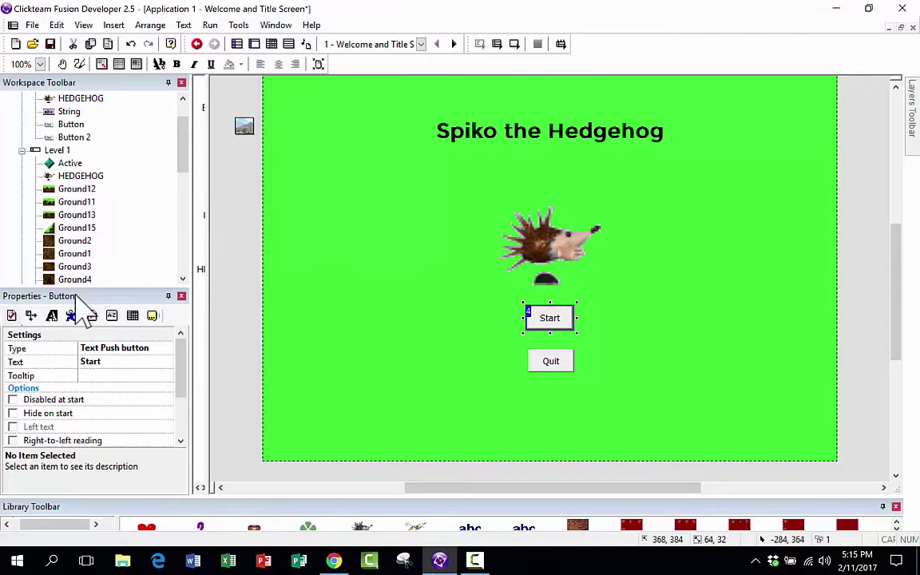
pyautogui.click(592, 360)
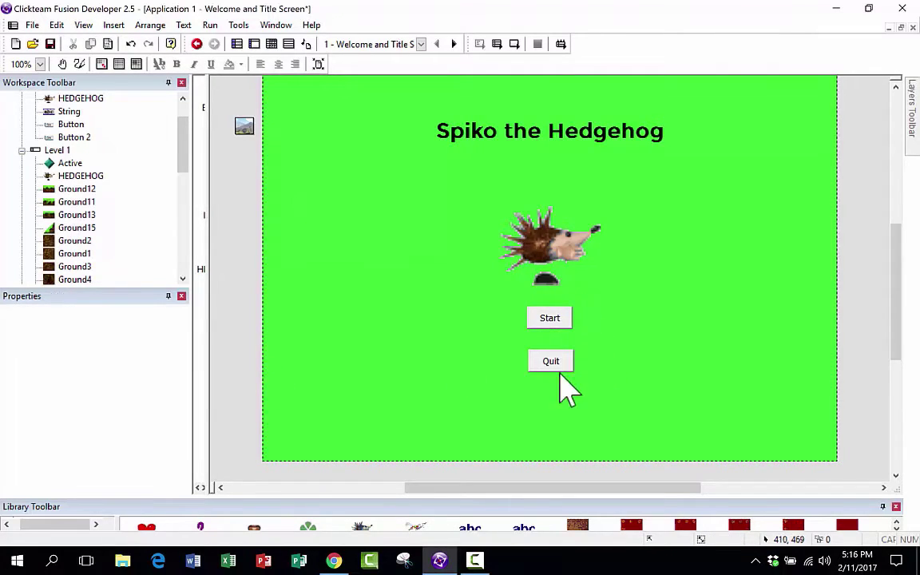
# Run the application to preview the title screen with its two buttons, and close the preview
pyautogui.scroll(1, 591, 389)
pyautogui.click(210, 25)
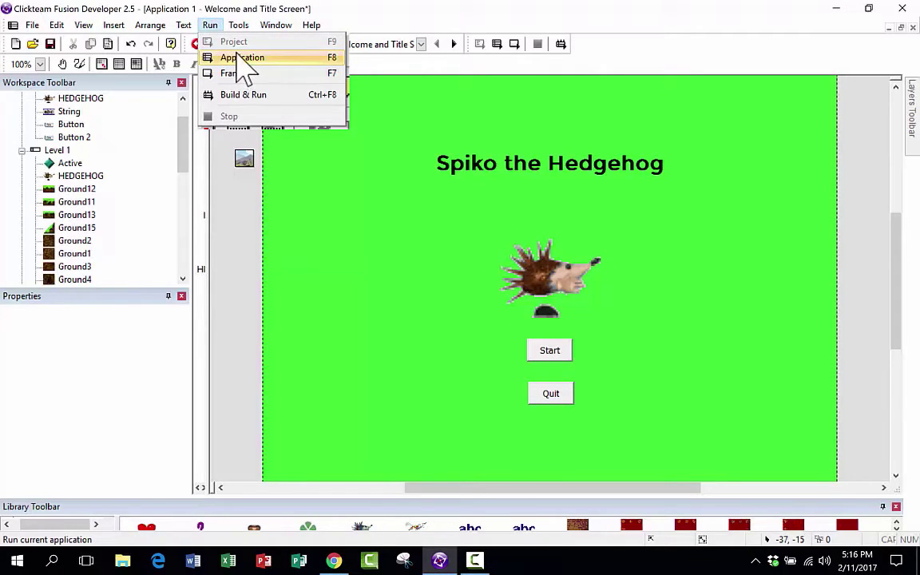
pyautogui.click(241, 58)
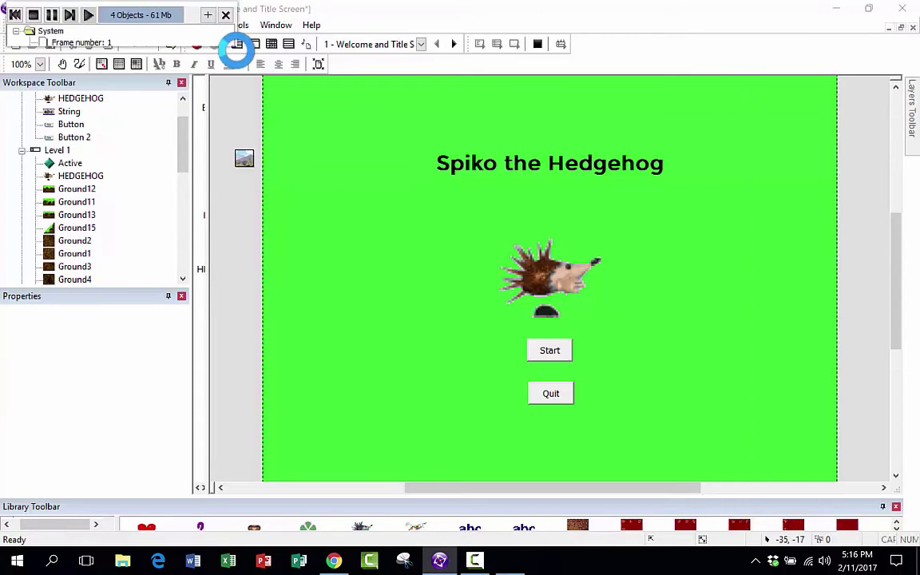
pyautogui.click(697, 61)
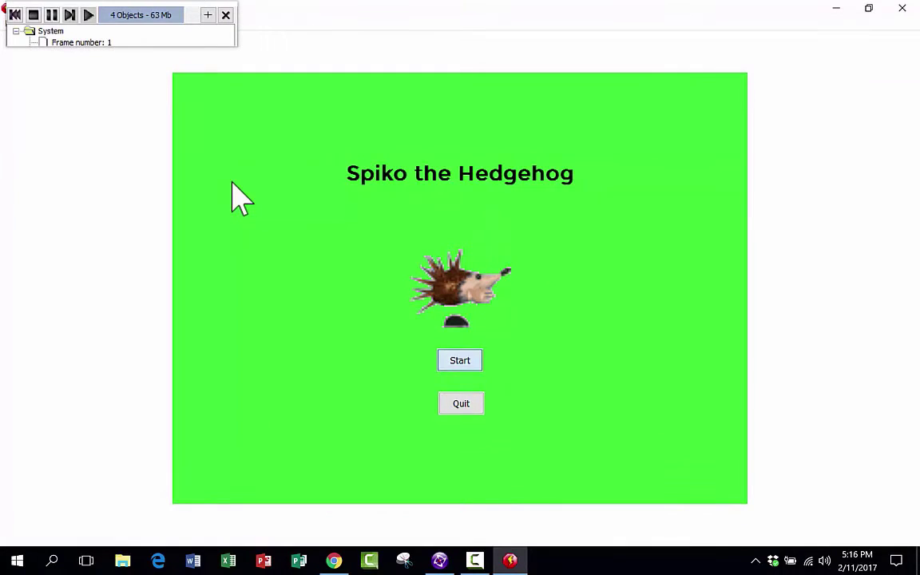
pyautogui.click(904, 8)
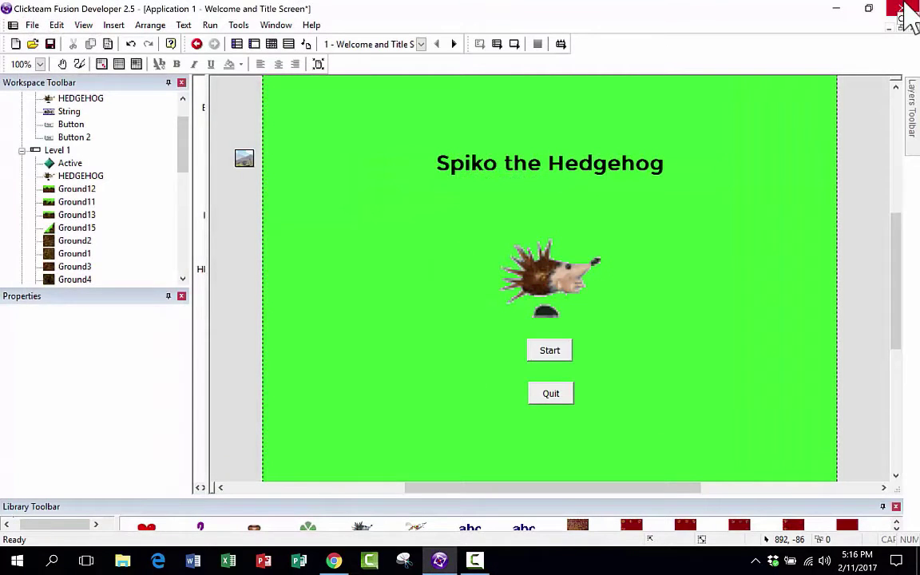
# Open the frame's event editor and add a "Button clicked" condition for the Start button
pyautogui.click(271, 46)
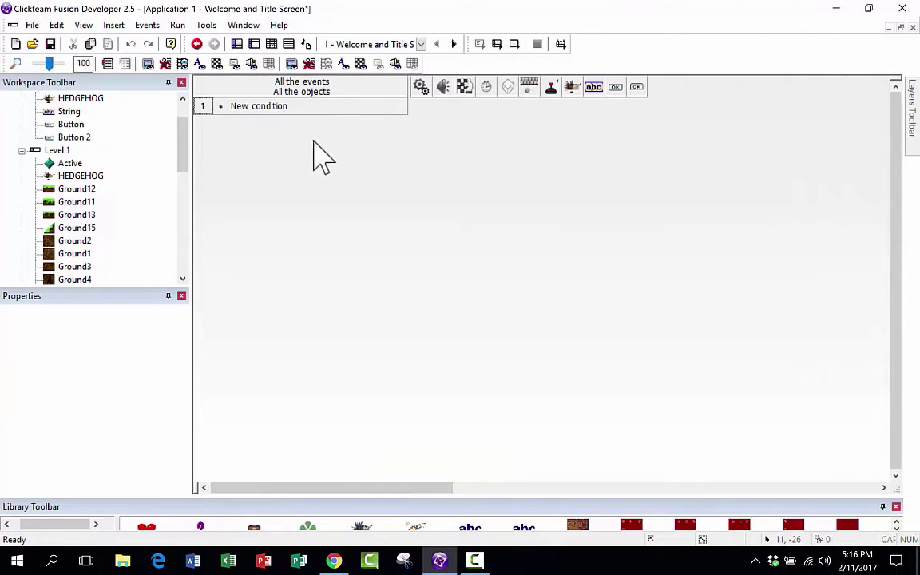
pyautogui.click(238, 106)
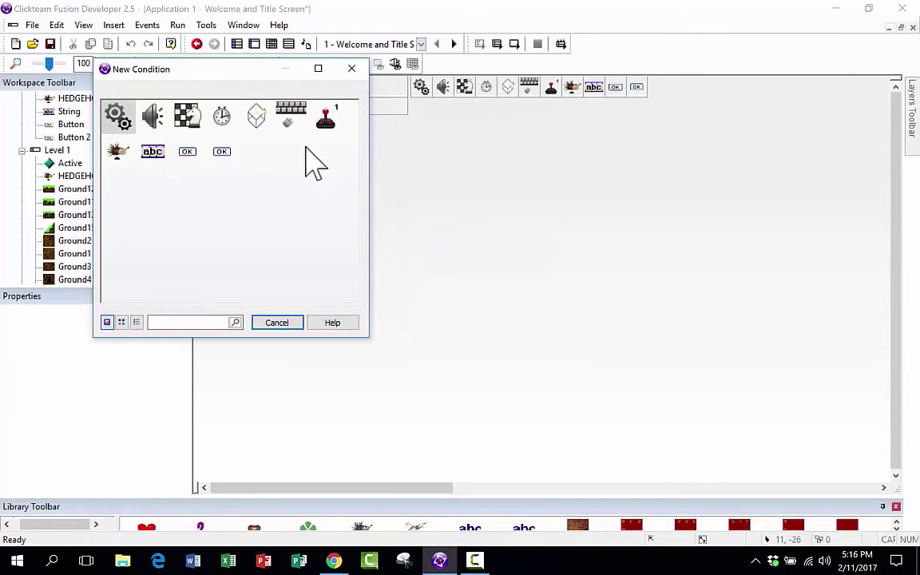
pyautogui.click(190, 162)
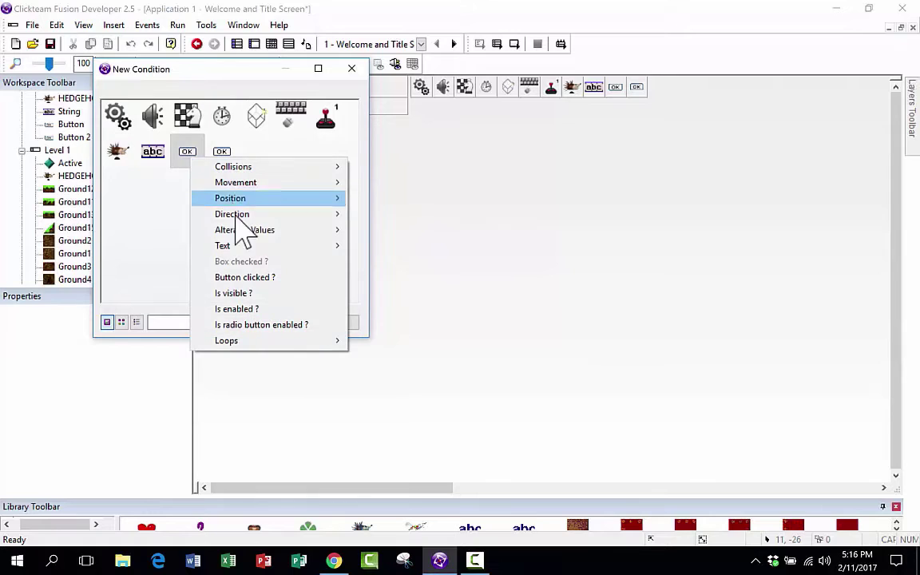
pyautogui.click(227, 277)
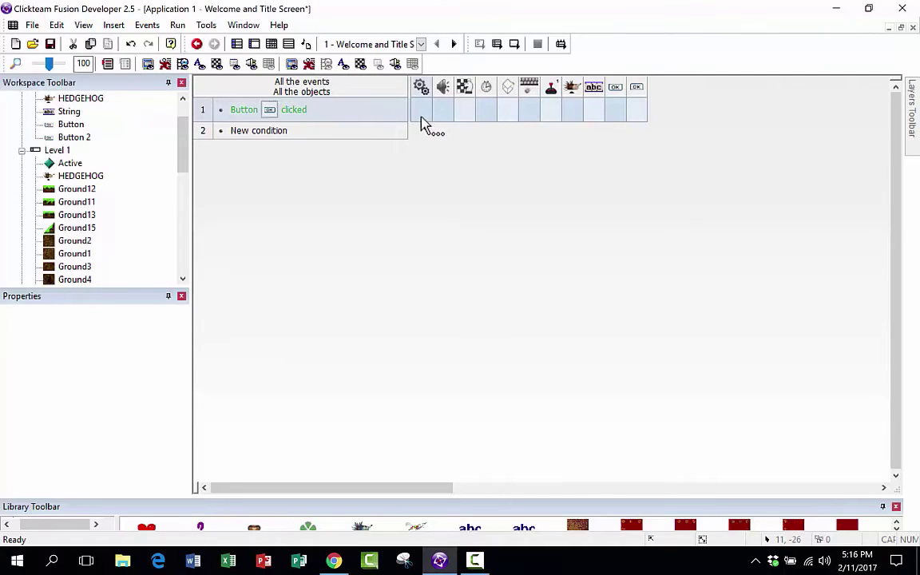
# Add a "Jump to frame" storyboard action to the Start button's event, targeting Frame 2 - Level 1
pyautogui.click(464, 111)
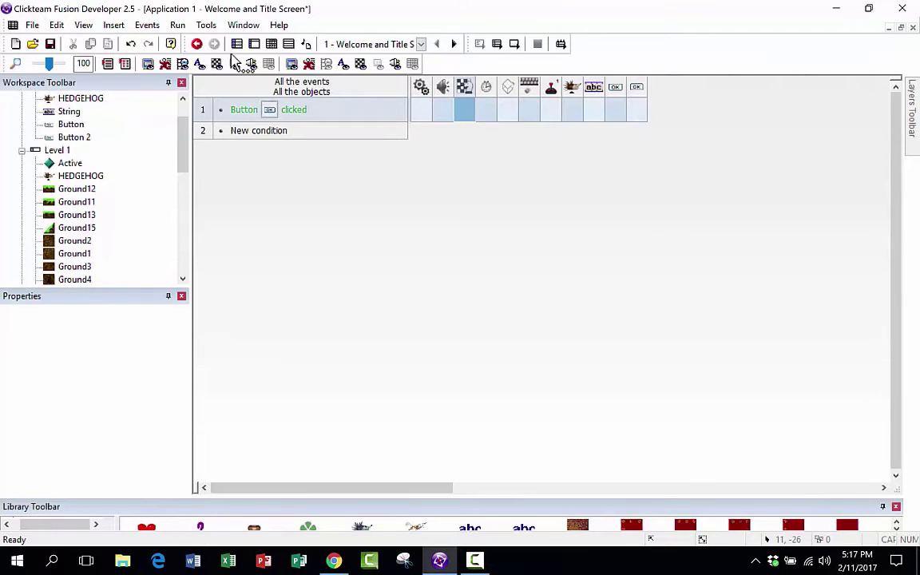
pyautogui.rightClick(464, 112)
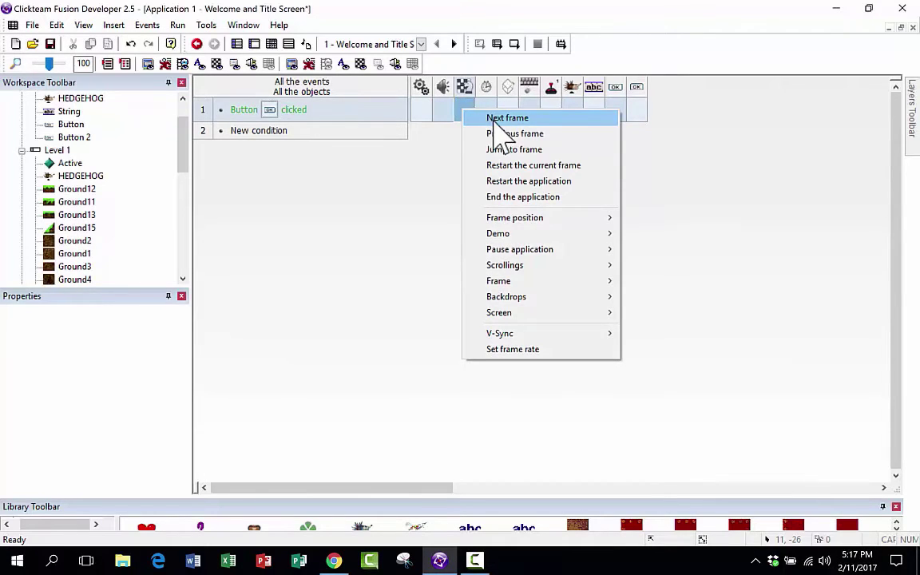
pyautogui.click(517, 151)
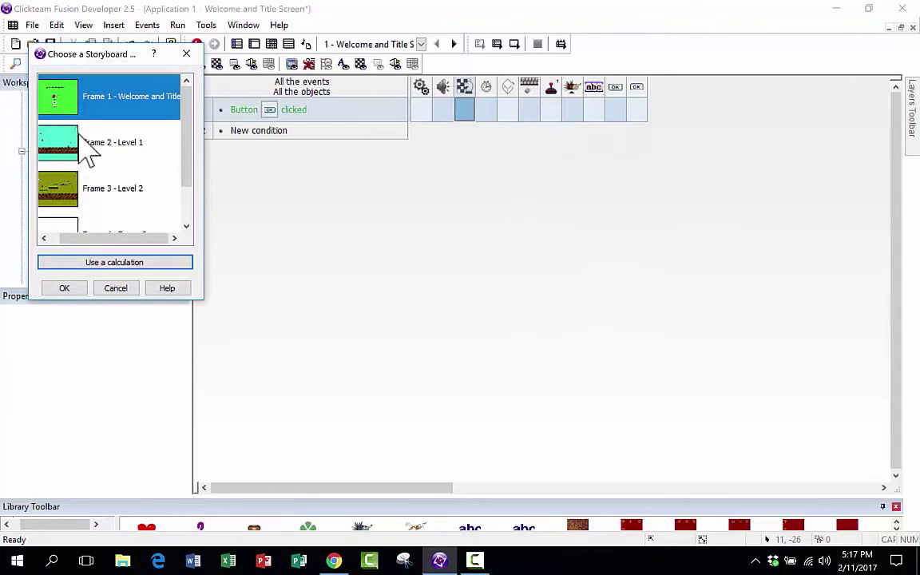
pyautogui.click(82, 145)
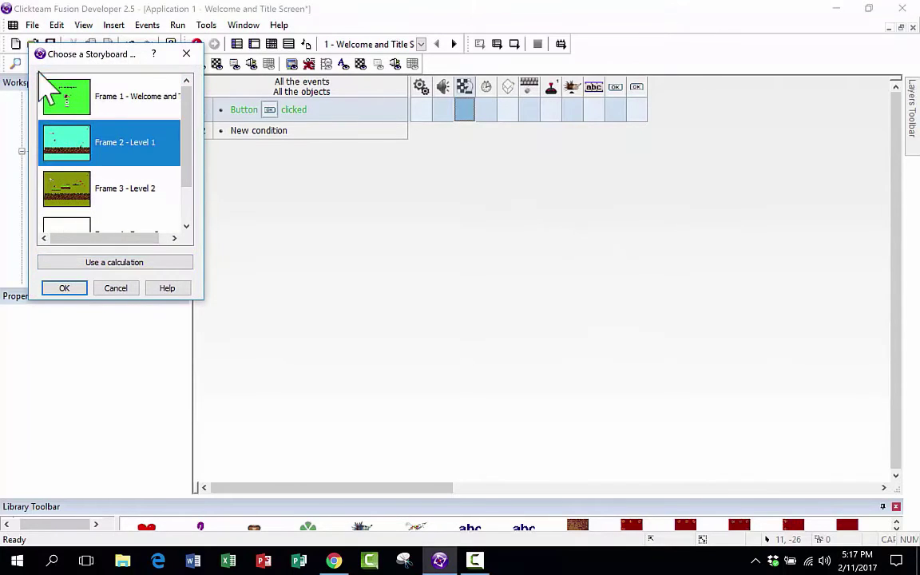
pyautogui.click(66, 288)
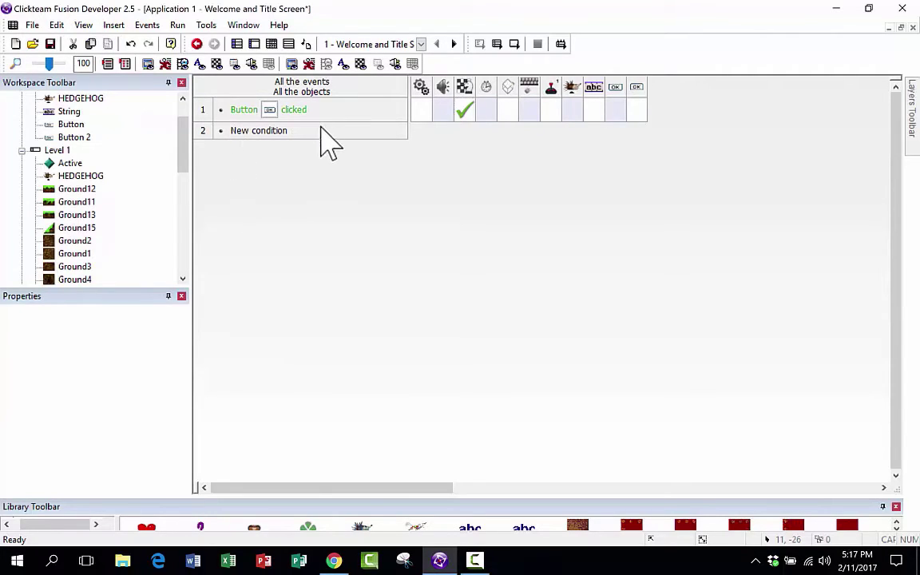
# Duplicate the Start button's "Button clicked" event onto the second line and set the copy's condition to test the Quit button
pyautogui.click(268, 134)
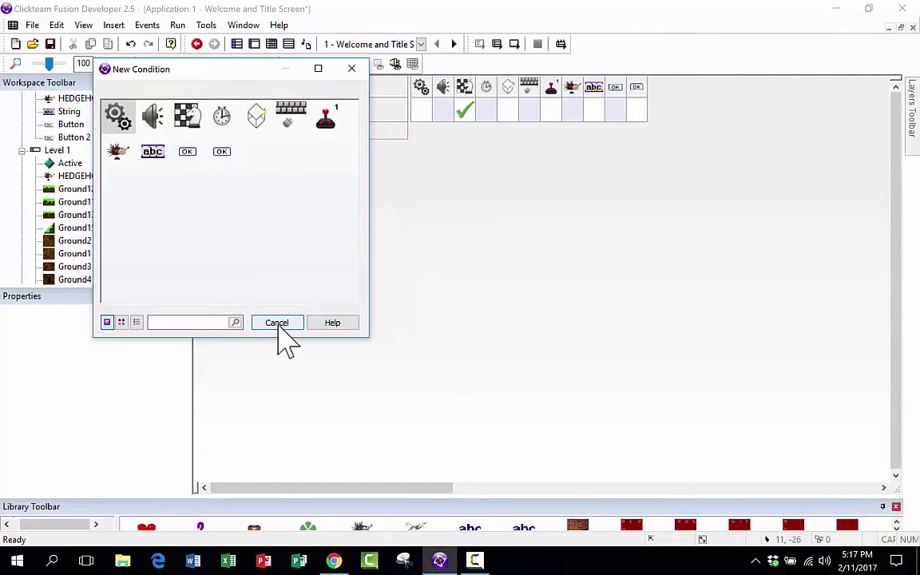
pyautogui.click(276, 322)
pyautogui.click(204, 112)
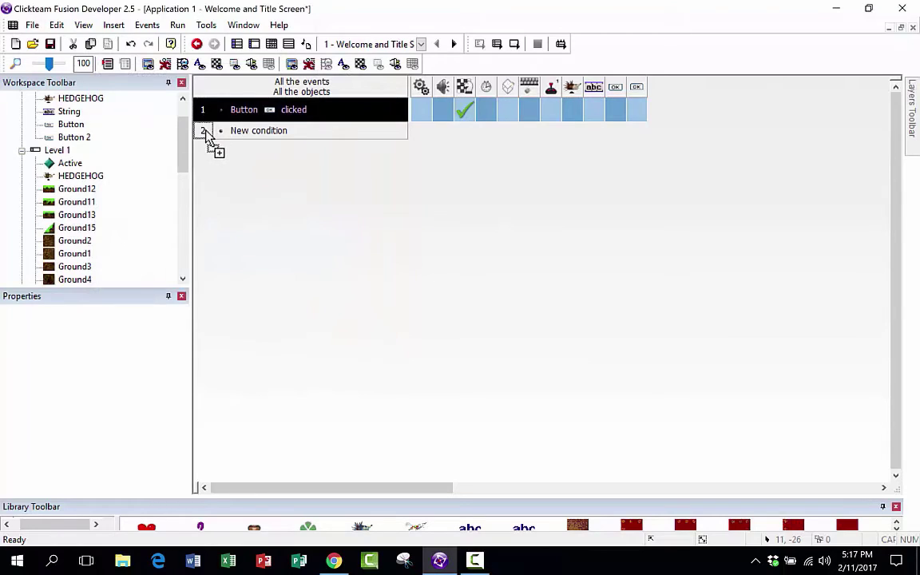
pyautogui.keyDown('ctrl'); pyautogui.moveTo(206, 136); pyautogui.dragTo(212, 143); pyautogui.keyUp('ctrl')
pyautogui.click(287, 192)
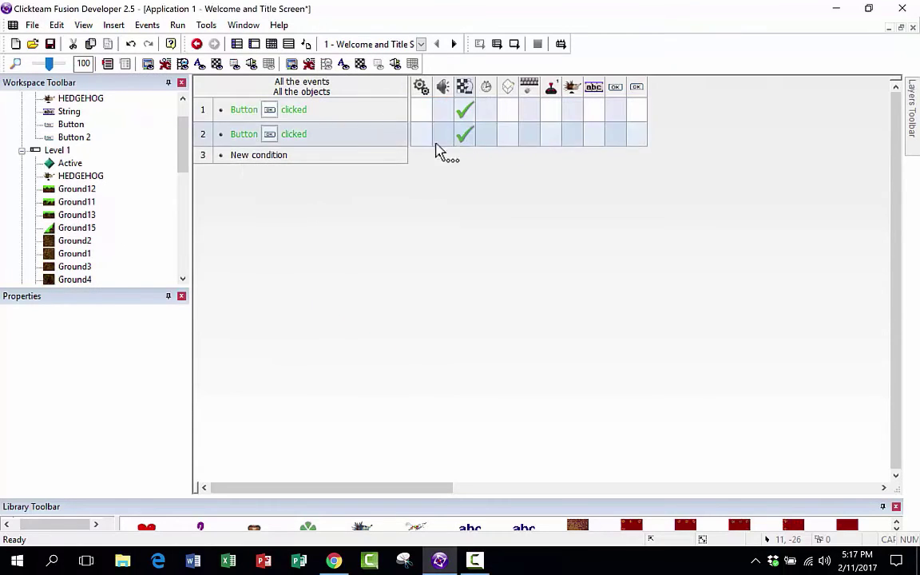
pyautogui.doubleClick(269, 136)
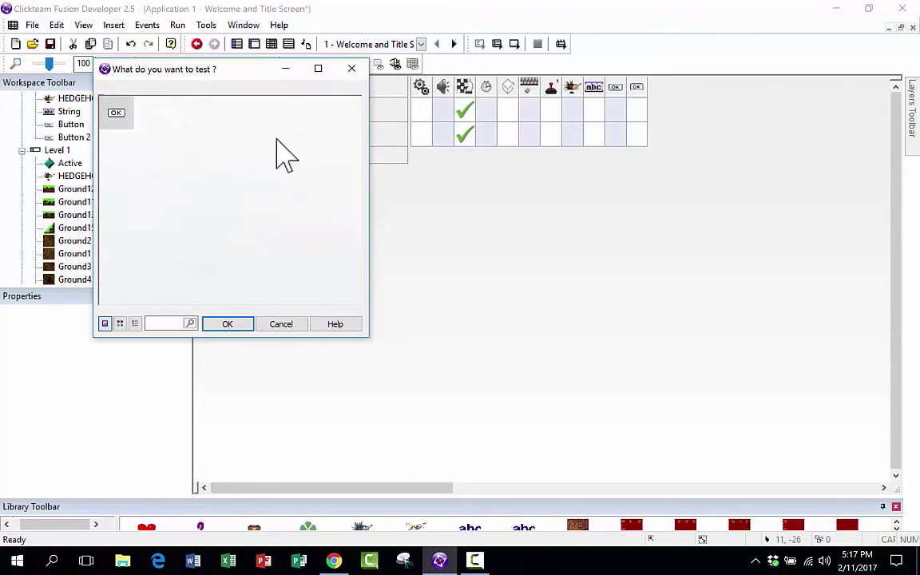
pyautogui.doubleClick(116, 113)
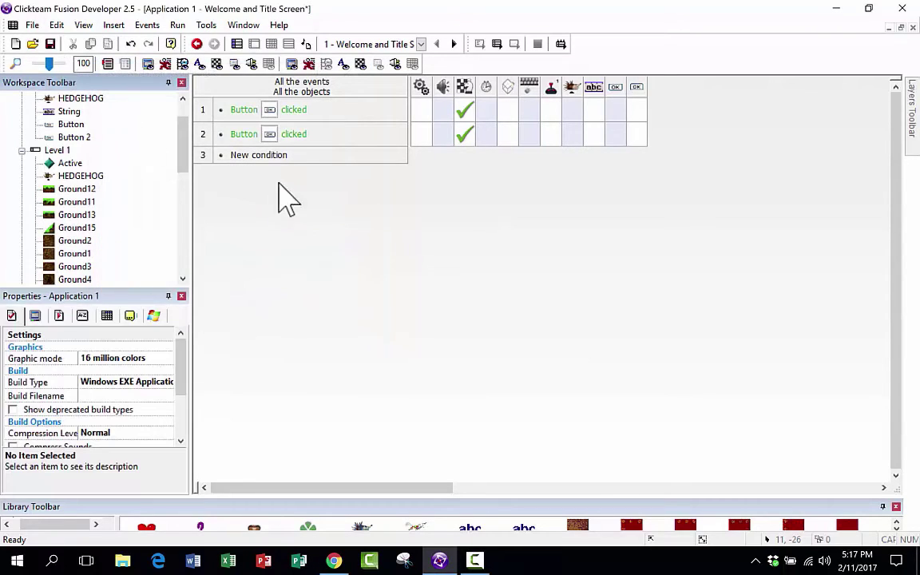
# Delete the copied storyboard action from the Quit button's event and add an "End the application" action in its place
pyautogui.click(467, 138)
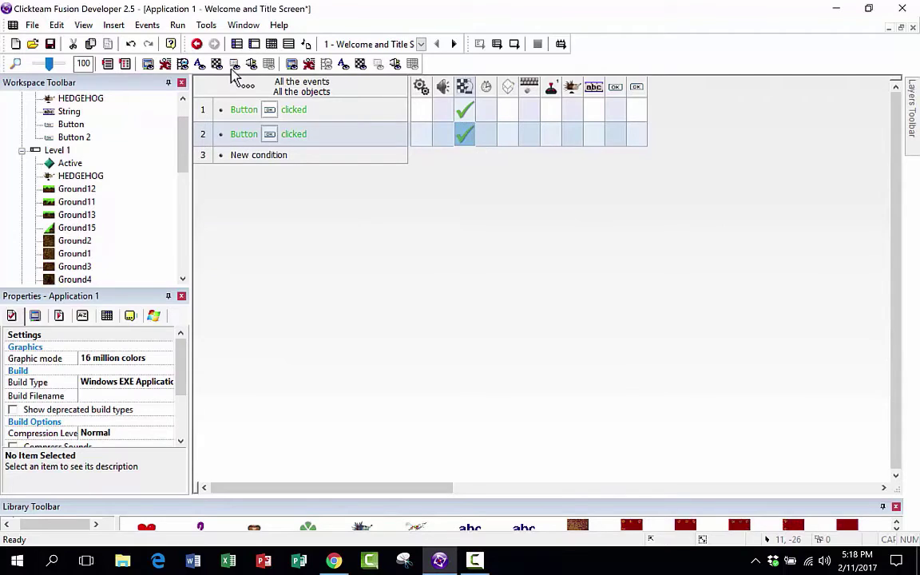
pyautogui.press('Menu')
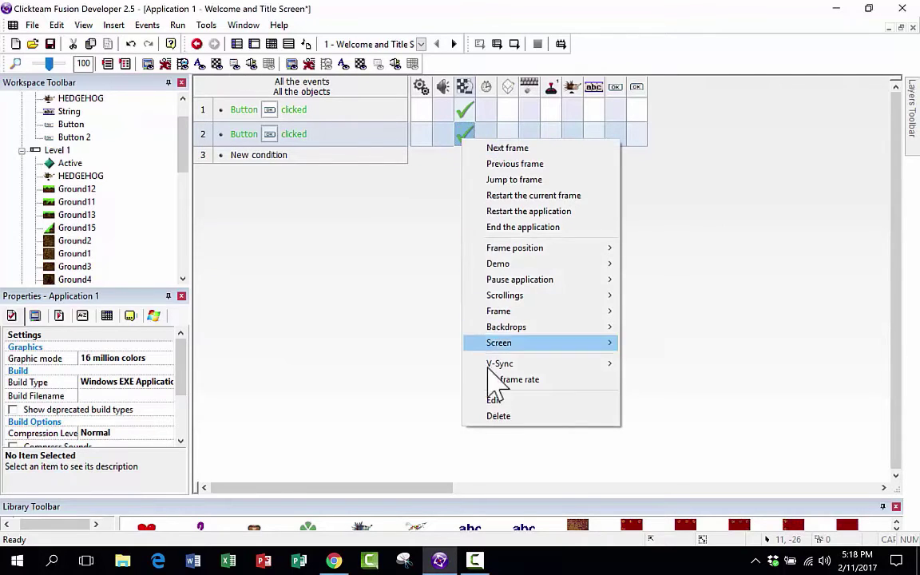
pyautogui.click(500, 413)
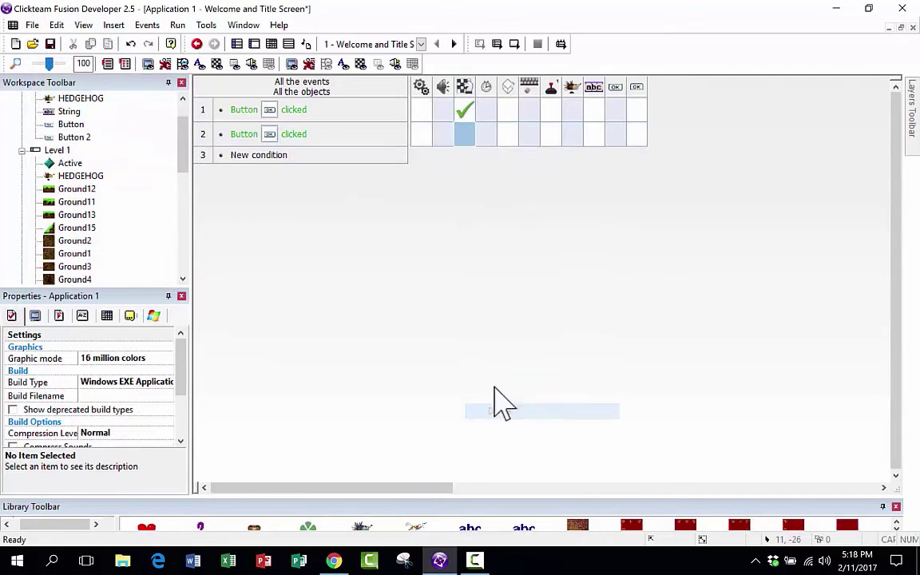
pyautogui.rightClick(464, 135)
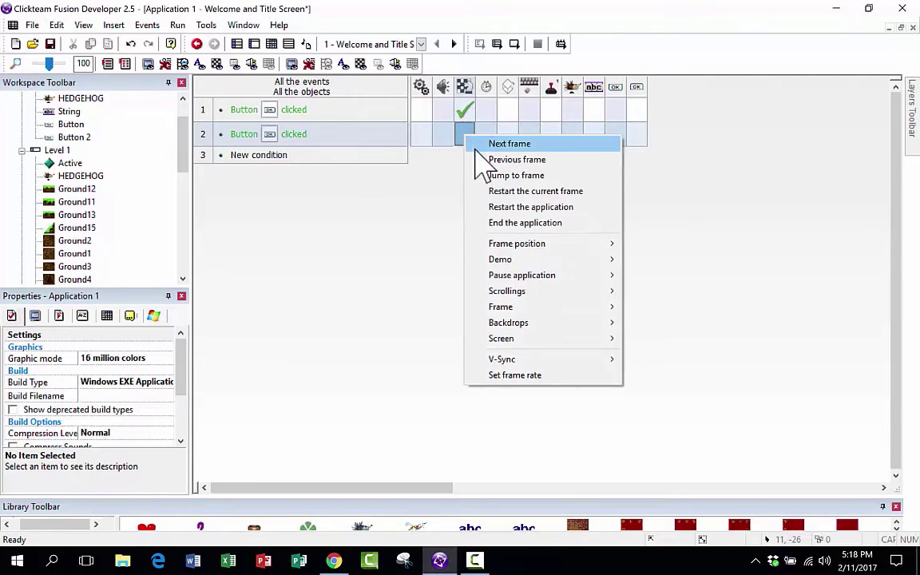
pyautogui.click(520, 223)
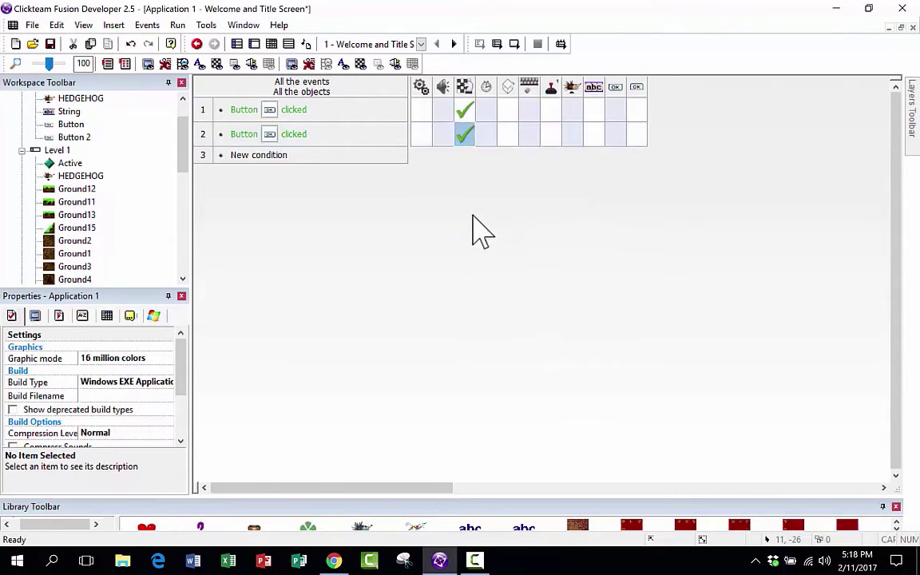
# Run the application, test the Start button and move the hedgehog around Level 1, and close the game window
pyautogui.click(177, 25)
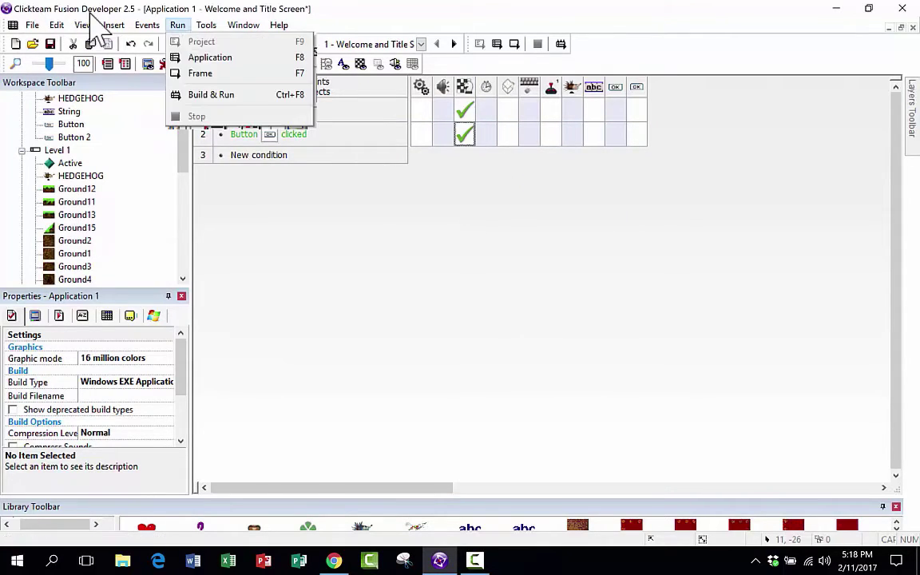
pyautogui.click(198, 59)
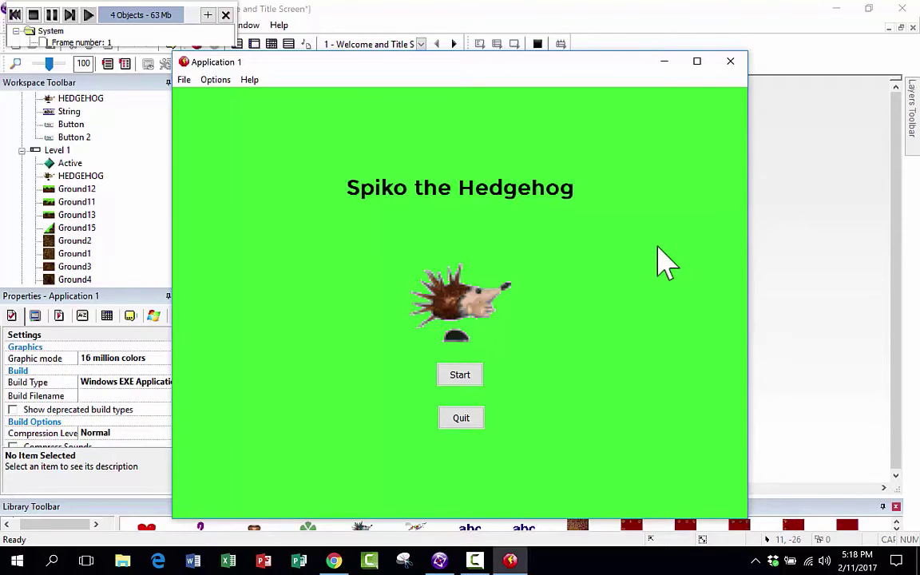
pyautogui.click(455, 379)
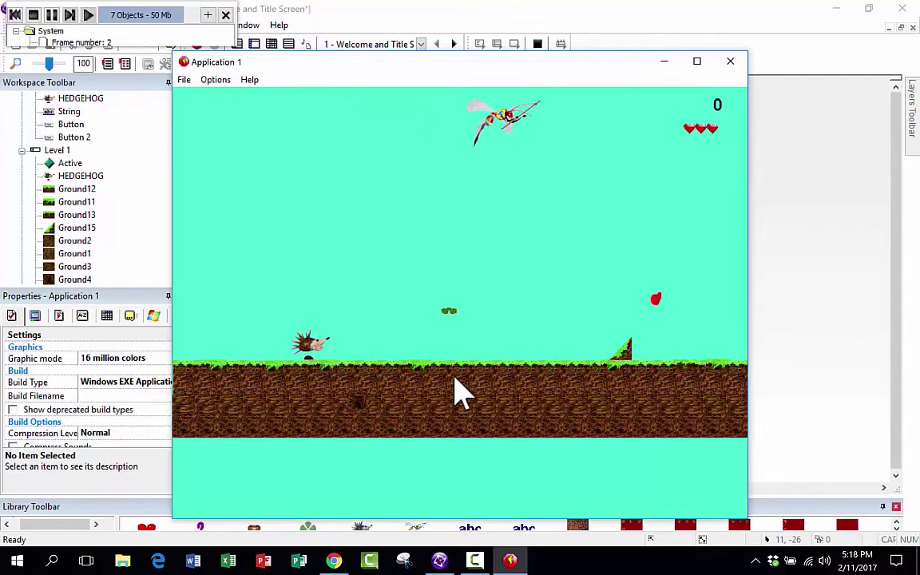
pyautogui.press('Right')
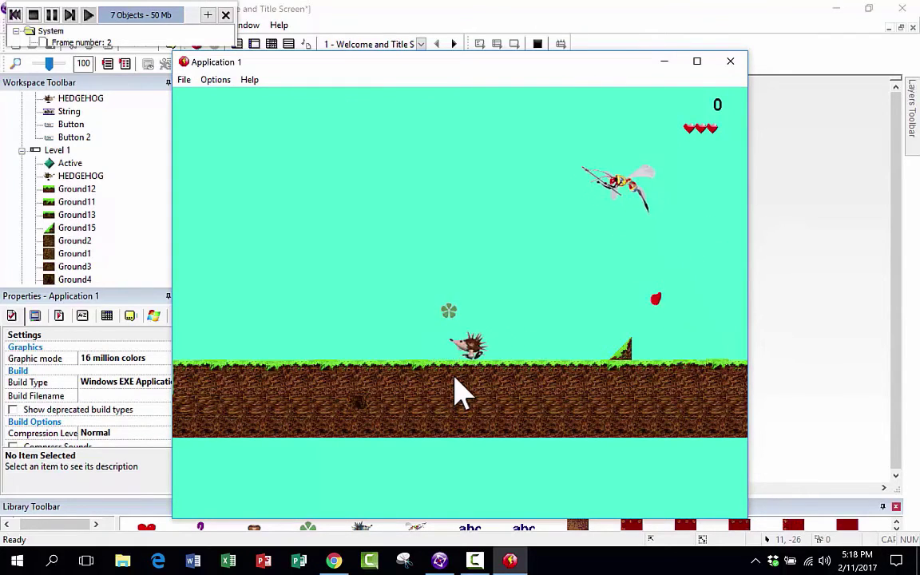
pyautogui.press('Left')
pyautogui.press('Right')
pyautogui.press('Up')
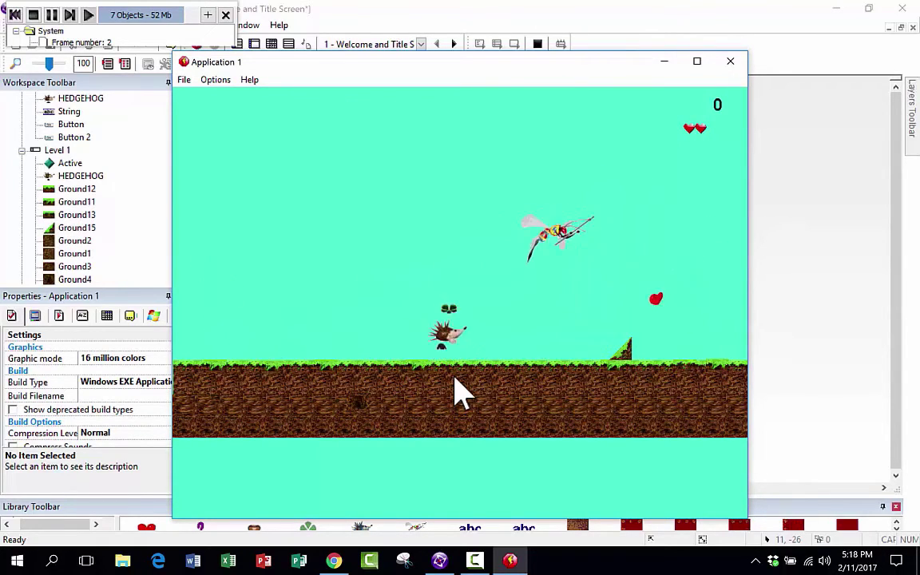
pyautogui.press('Right')
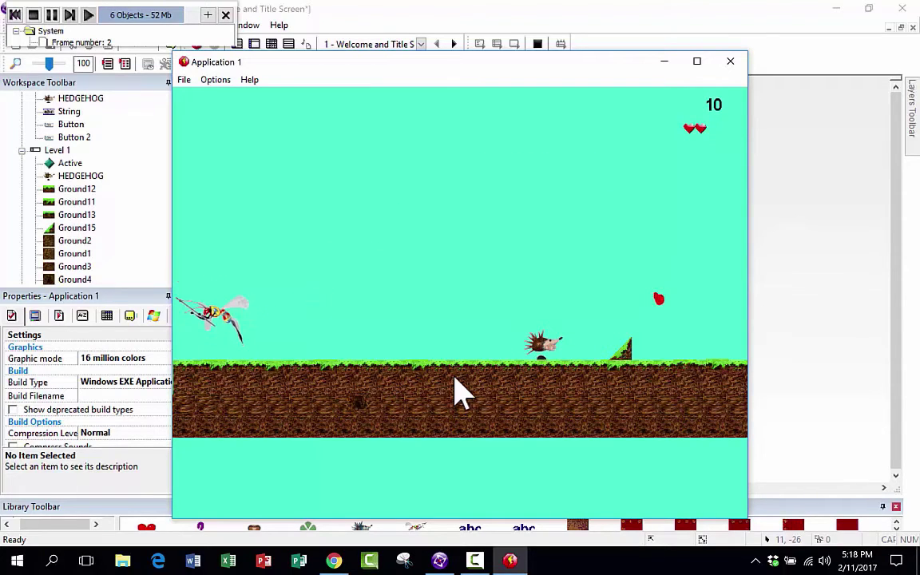
pyautogui.click(730, 64)
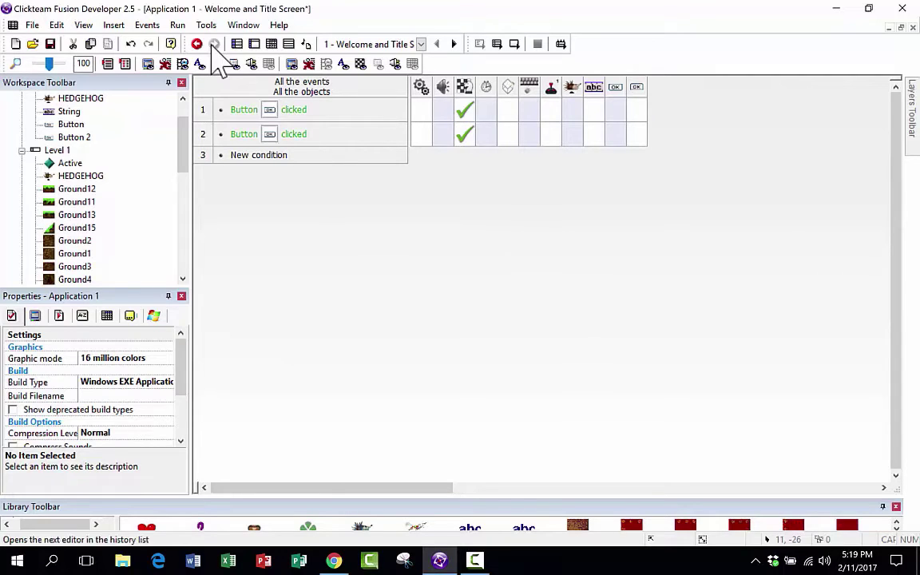
# Run the application again and test the title screen's Quit button
pyautogui.click(177, 24)
pyautogui.click(203, 57)
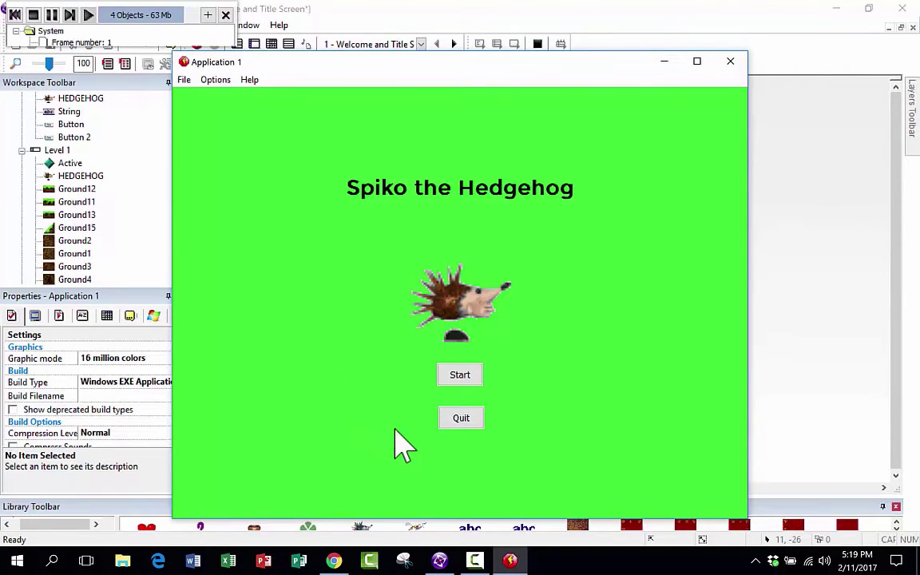
pyautogui.click(457, 419)
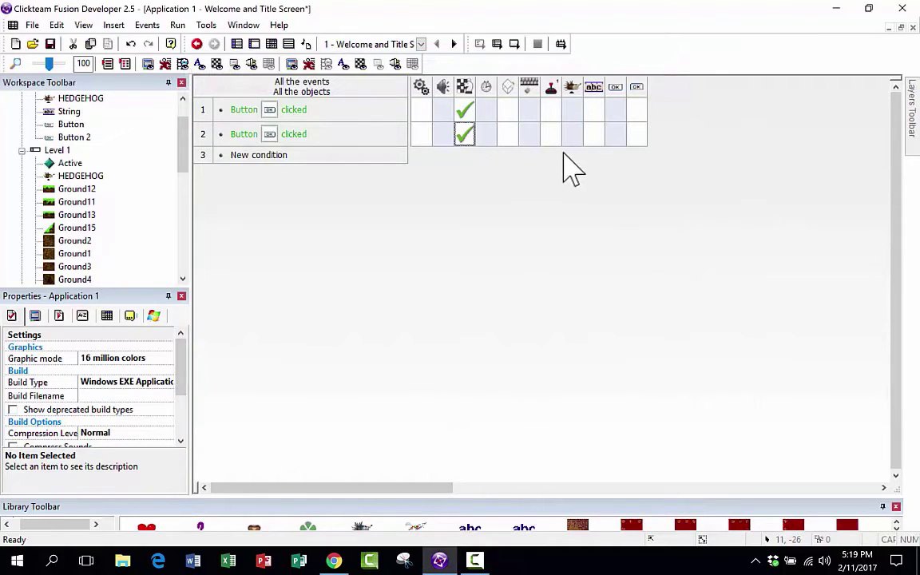
# Rename Frame 3, the fourth frame in the storyboard, as "Game Over"
pyautogui.click(236, 44)
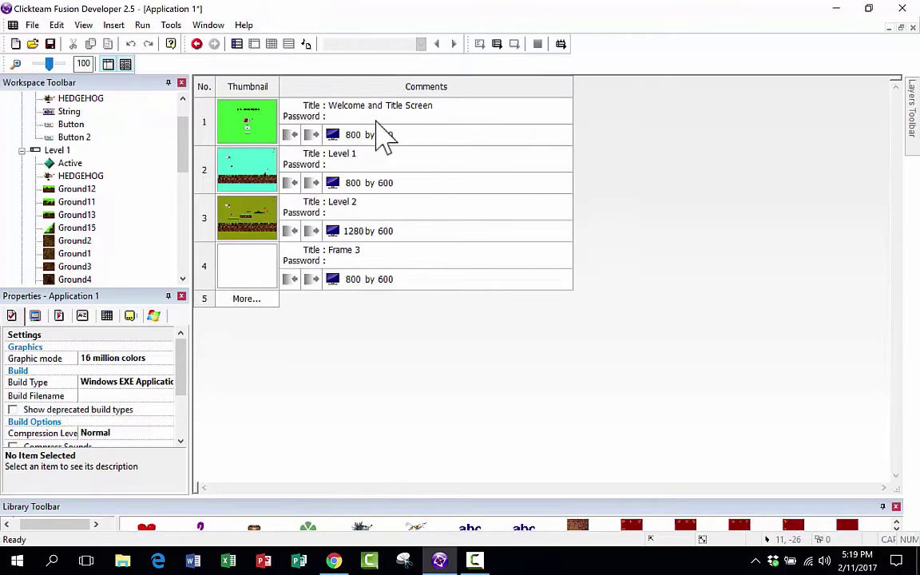
pyautogui.click(352, 250)
pyautogui.moveTo(369, 251); pyautogui.dragTo(329, 251)
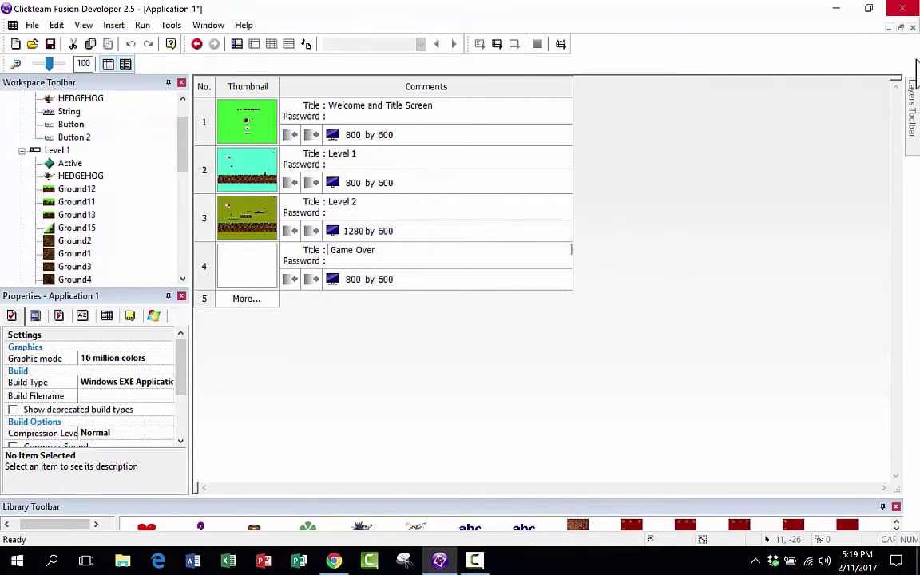
pyautogui.click(479, 376)
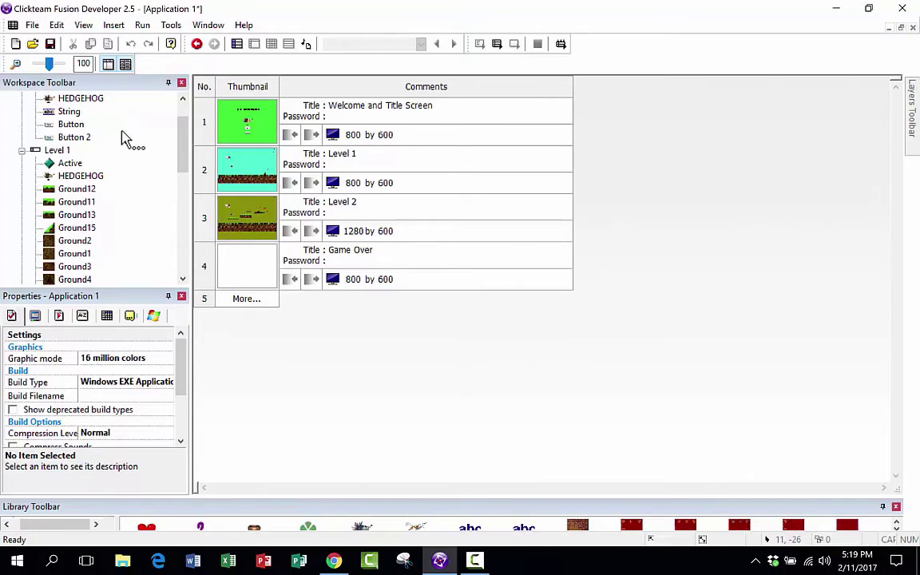
# Open the Game Over frame for editing and collapse the Welcome and Title Screen, Level 1 and Level 2 frames in the workspace tree
pyautogui.hotkey('ctrl', 'm')
pyautogui.rightClick(404, 258)
pyautogui.click(168, 123)
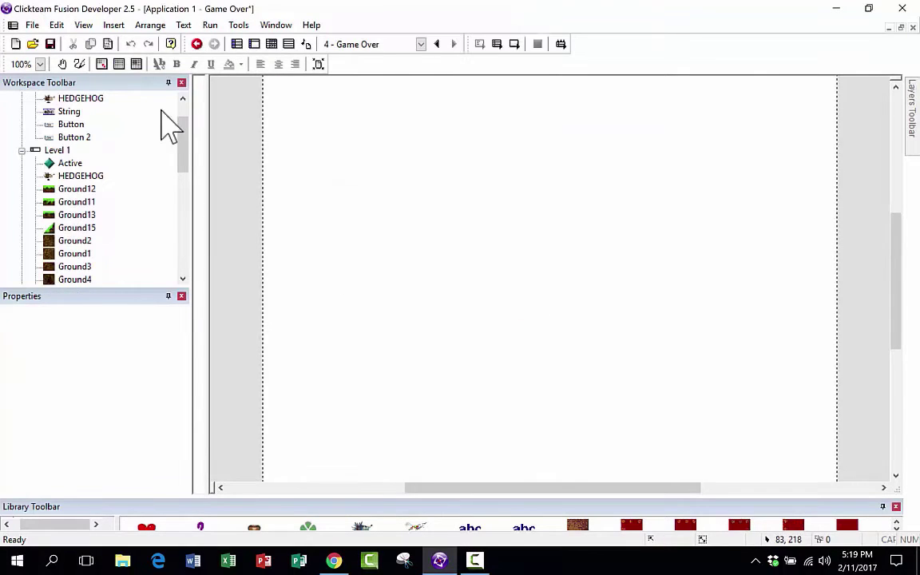
pyautogui.scroll(1, 48, 136)
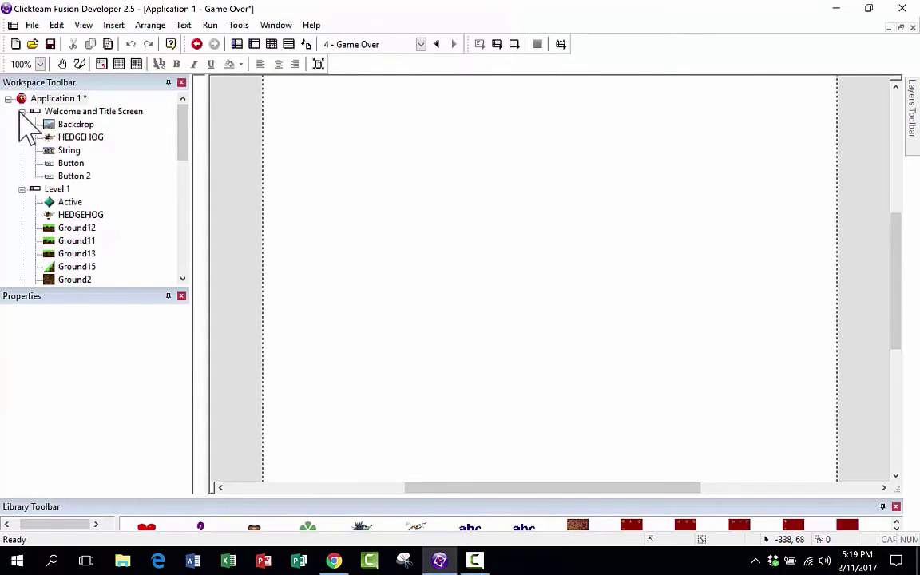
pyautogui.click(21, 111)
pyautogui.click(22, 124)
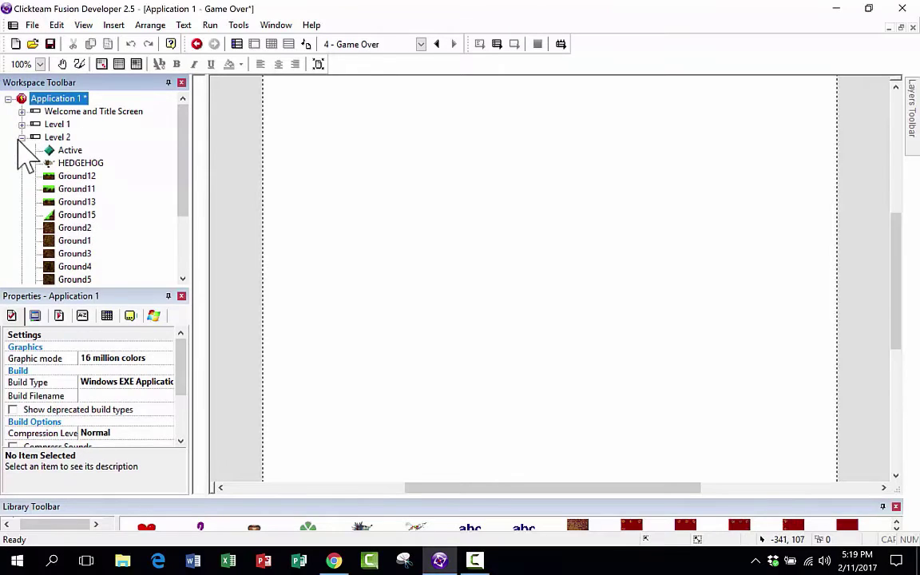
pyautogui.click(21, 136)
# Set the Game Over frame's background color to black
pyautogui.click(56, 150)
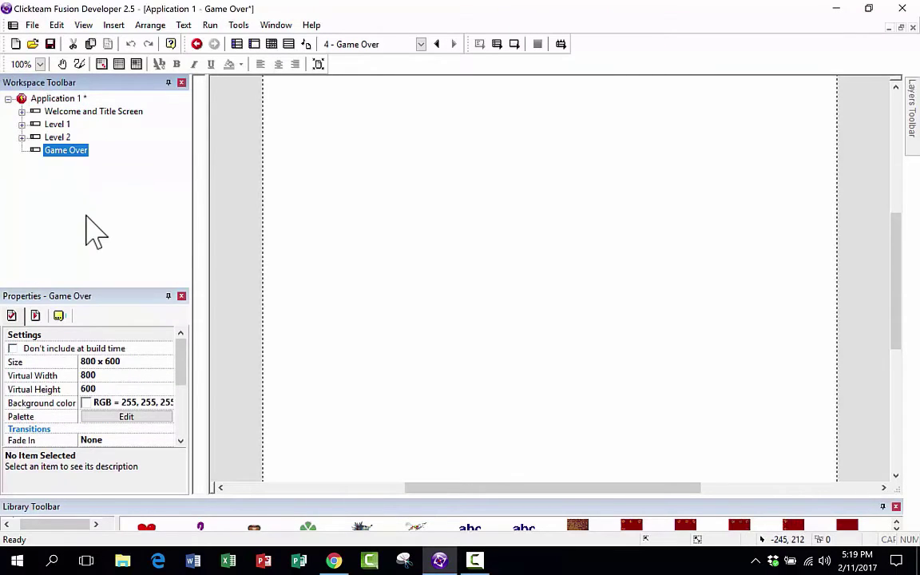
pyautogui.click(88, 402)
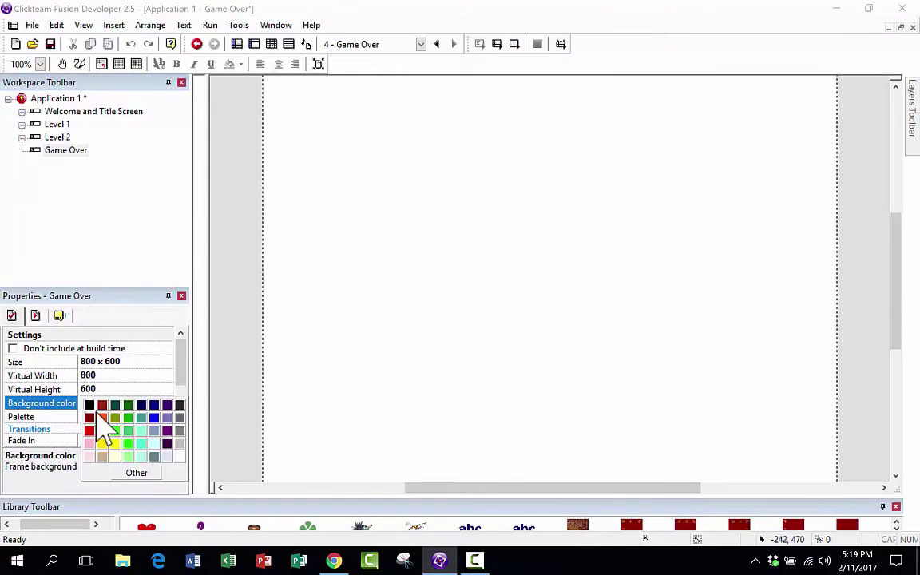
pyautogui.click(89, 405)
pyautogui.scroll(3, 447, 181)
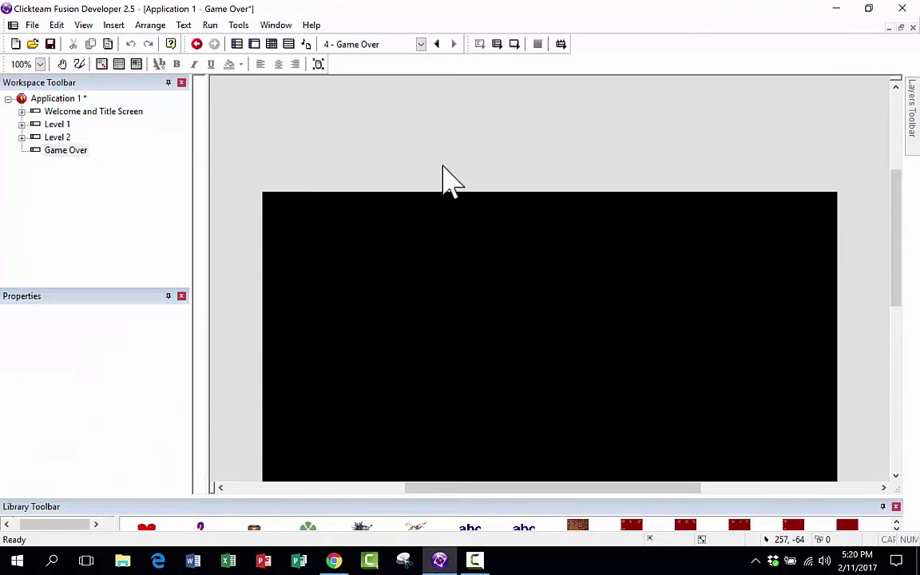
pyautogui.scroll(-3, 464, 217)
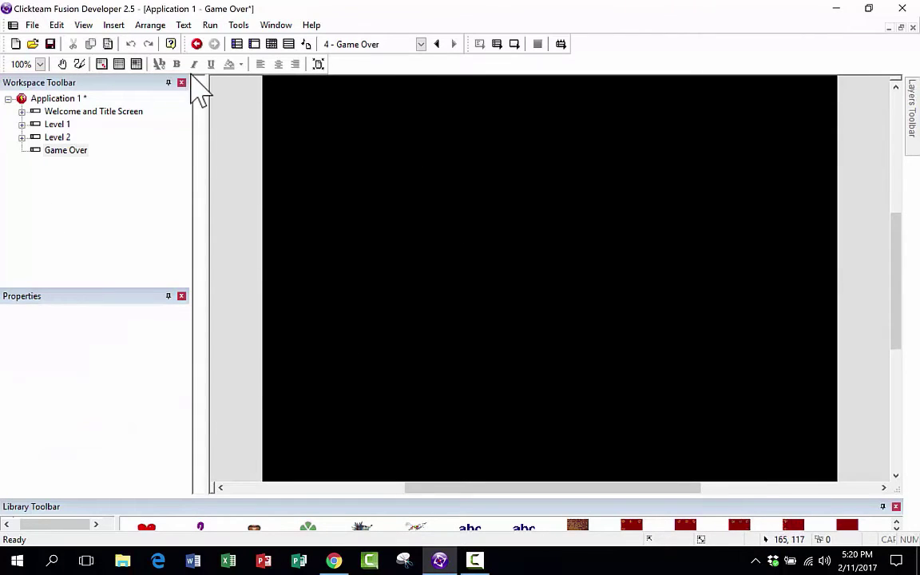
# Browse the Interface category of new objects that can be inserted into the Game Over frame
pyautogui.doubleClick(303, 128)
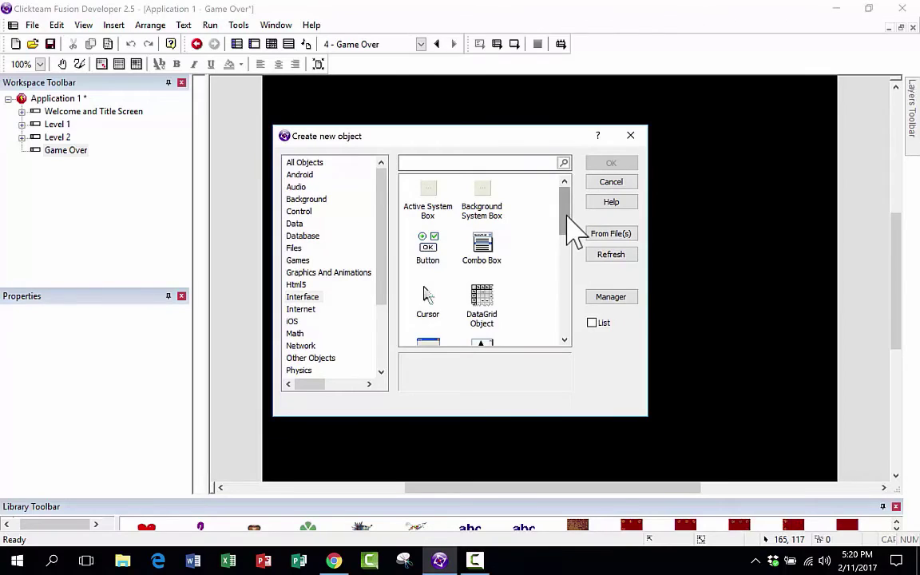
pyautogui.moveTo(566, 212); pyautogui.dragTo(551, 281)
pyautogui.press('Escape')
pyautogui.scroll(3, 626, 359)
pyautogui.scroll(-4, 581, 383)
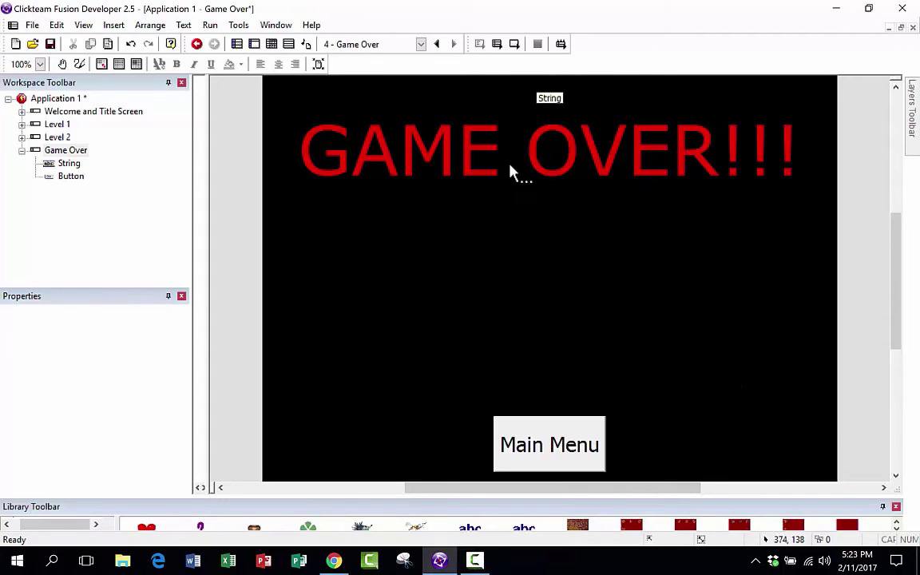
# Examine the color and settings of the "GAME OVER!!!" string and the properties of the "Main Menu" button
pyautogui.click(471, 162)
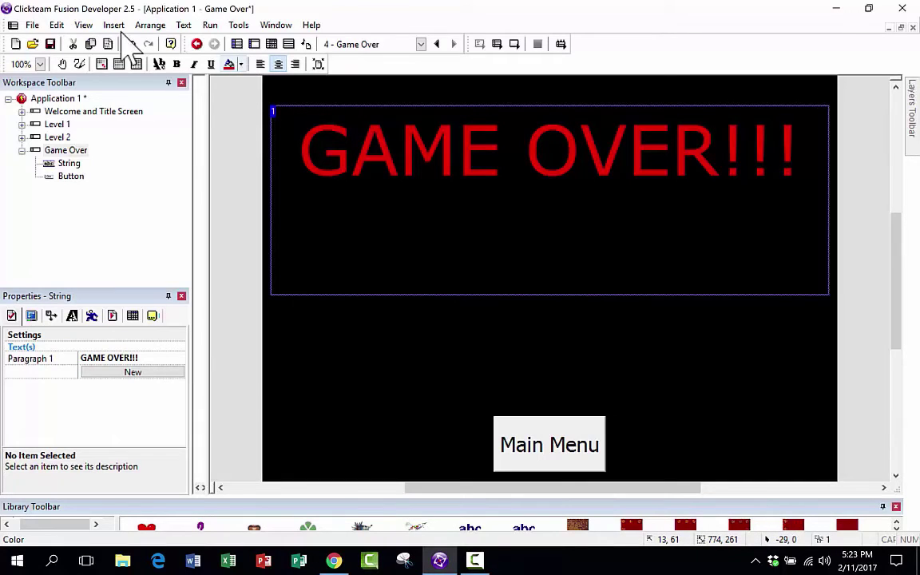
pyautogui.click(241, 65)
pyautogui.click(435, 77)
pyautogui.scroll(1, 622, 290)
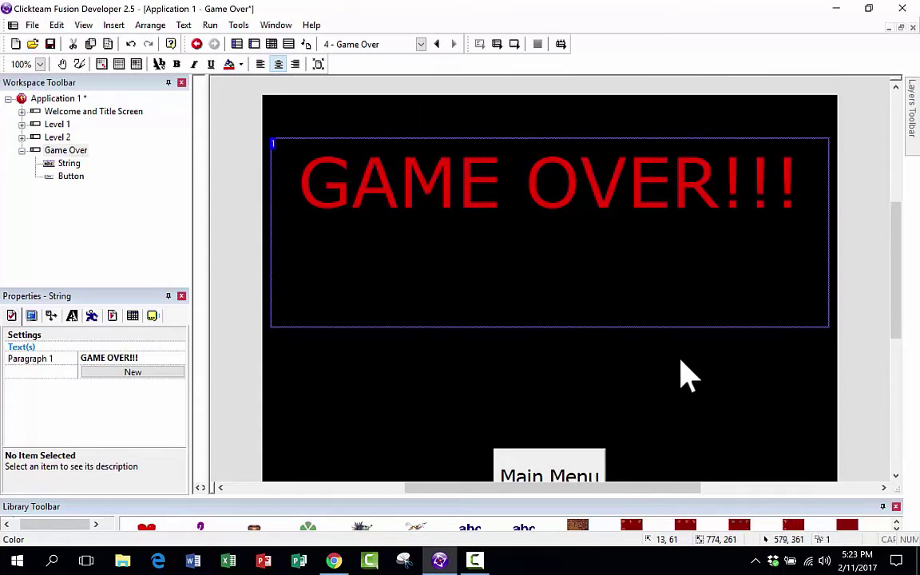
pyautogui.click(626, 406)
pyautogui.scroll(-5, 622, 411)
pyautogui.click(559, 323)
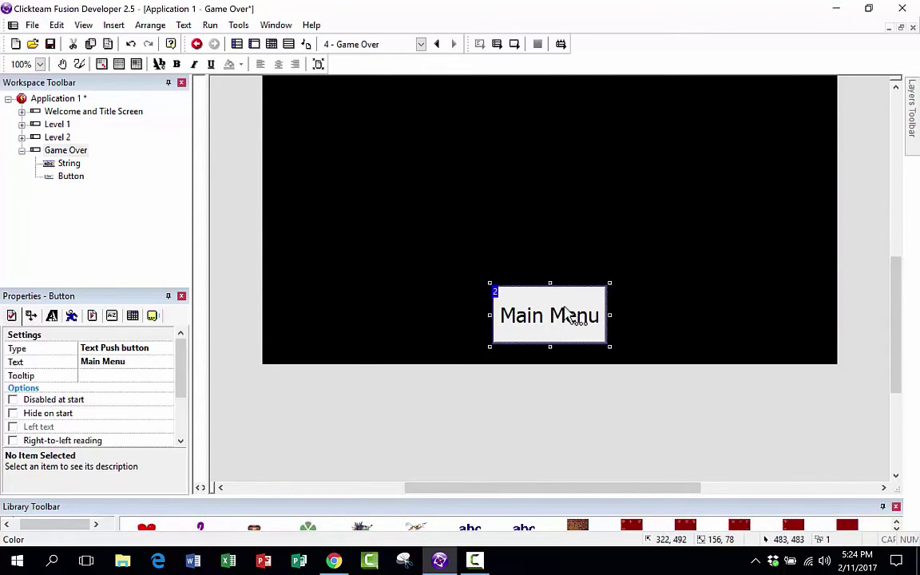
pyautogui.scroll(3, 480, 224)
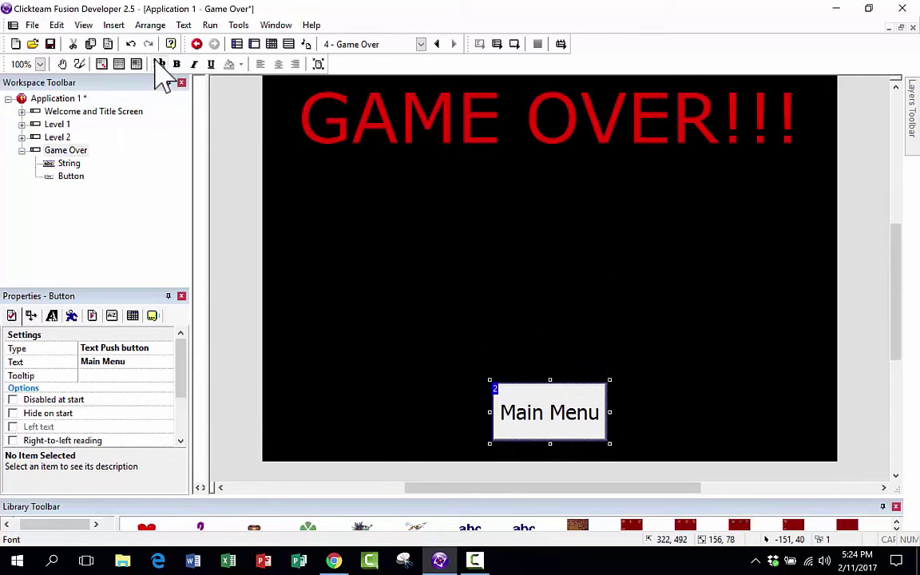
# Check the Game Over frame's button event in the Event Editor and reopen the frame for editing from the storyboard
pyautogui.click(618, 432)
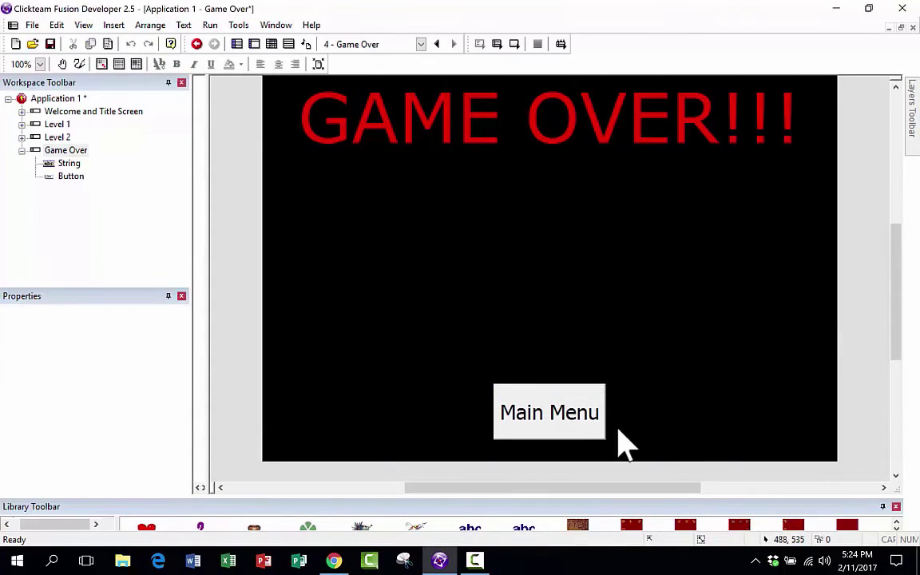
pyautogui.scroll(-3, 533, 404)
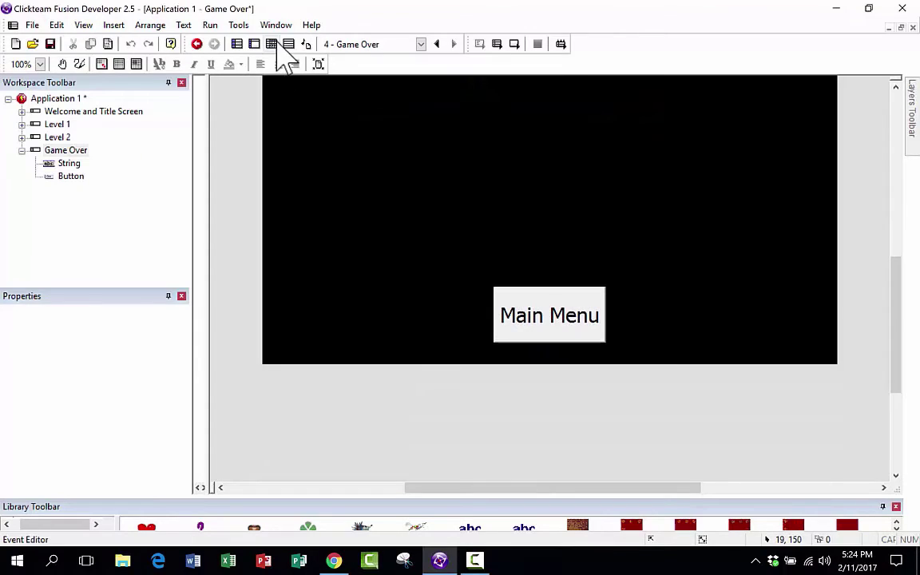
pyautogui.click(271, 44)
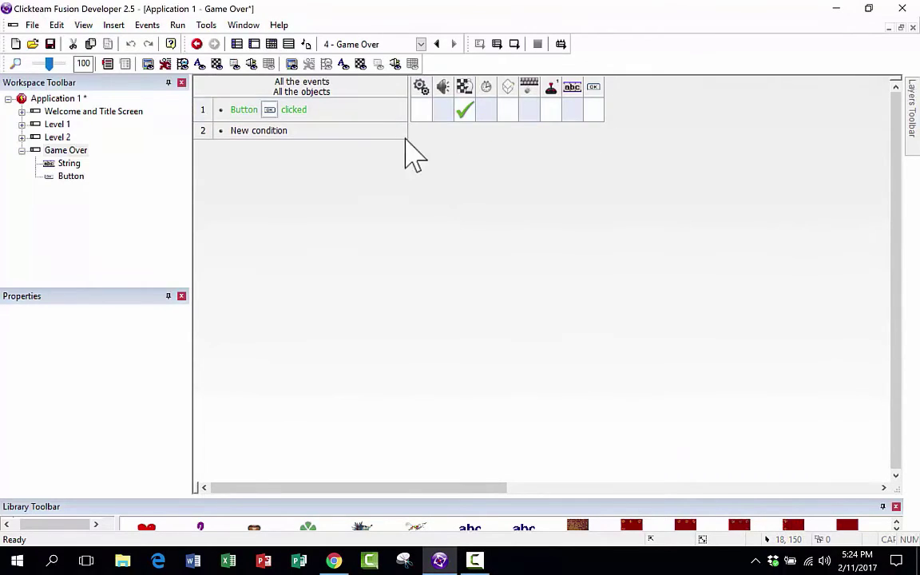
pyautogui.click(237, 44)
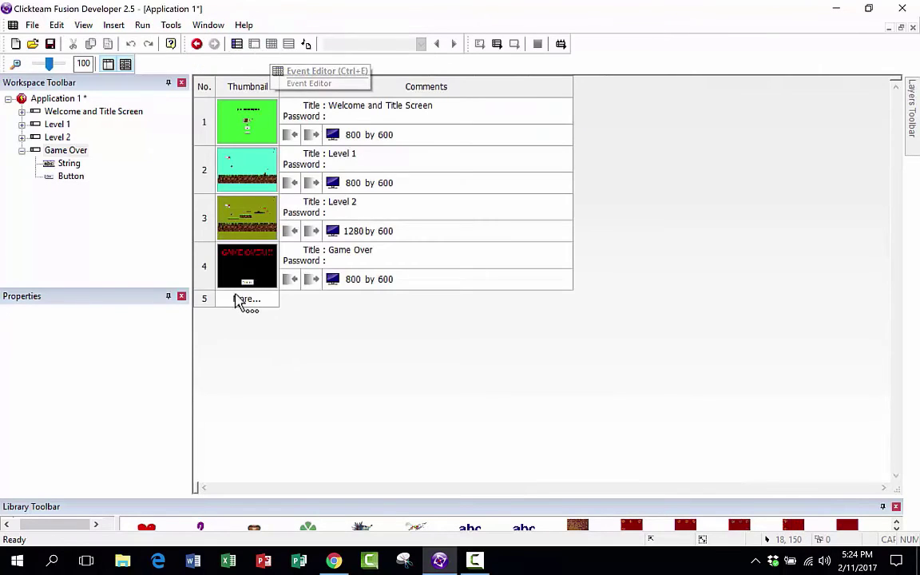
pyautogui.doubleClick(246, 266)
pyautogui.scroll(3, 643, 243)
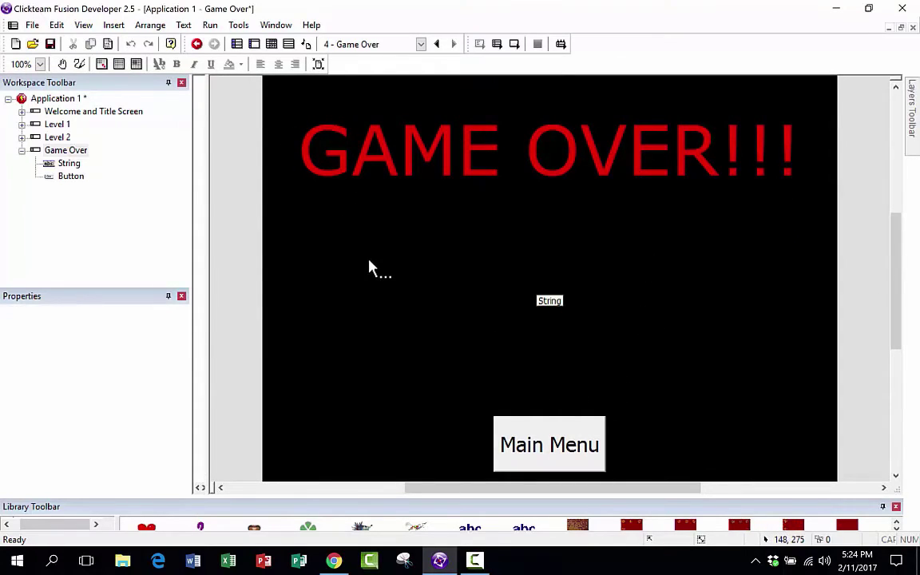
# Insert a Hi-Score object from the Games category below the "GAME OVER!!!" title in the Game Over frame
pyautogui.doubleClick(358, 336)
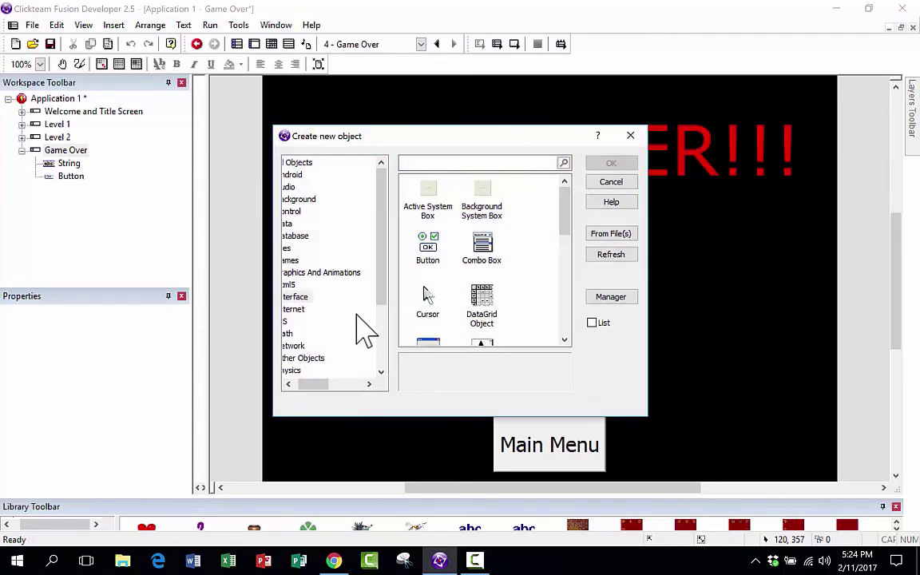
pyautogui.click(298, 260)
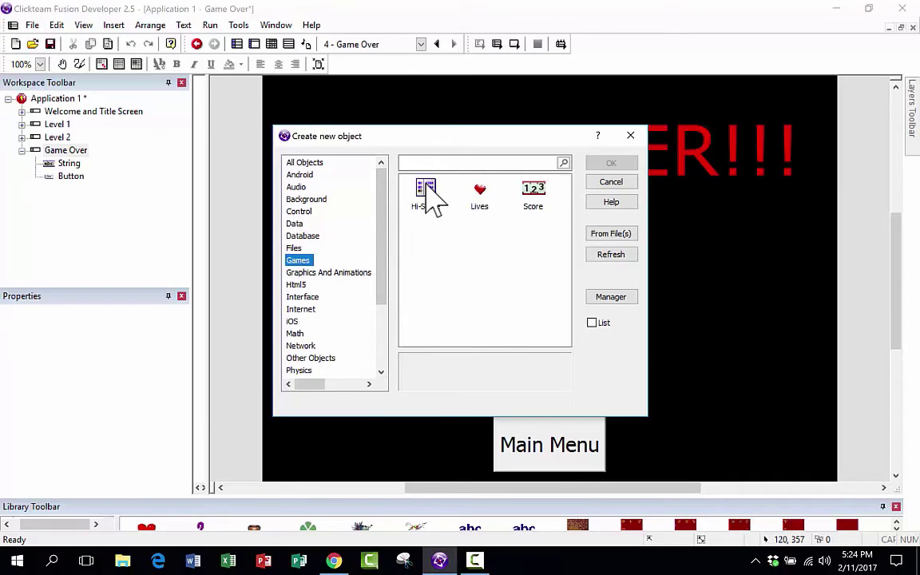
pyautogui.click(425, 194)
pyautogui.click(611, 163)
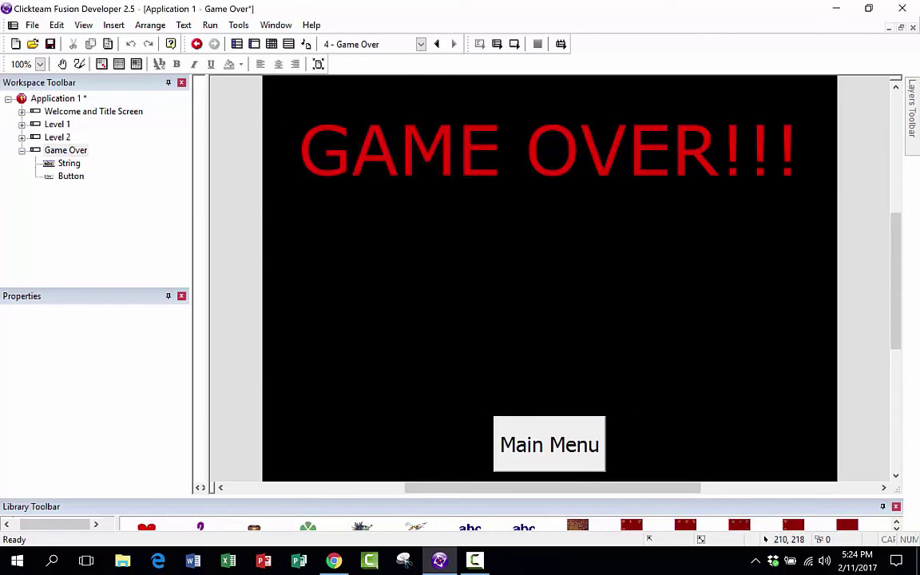
pyautogui.click(409, 216)
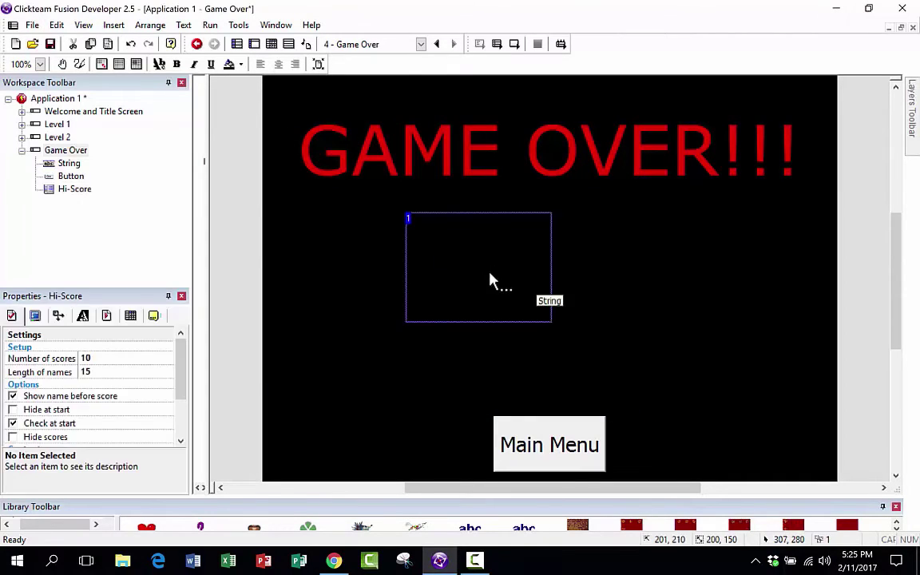
# Set the Hi-Score object's text color to white
pyautogui.scroll(2, 519, 319)
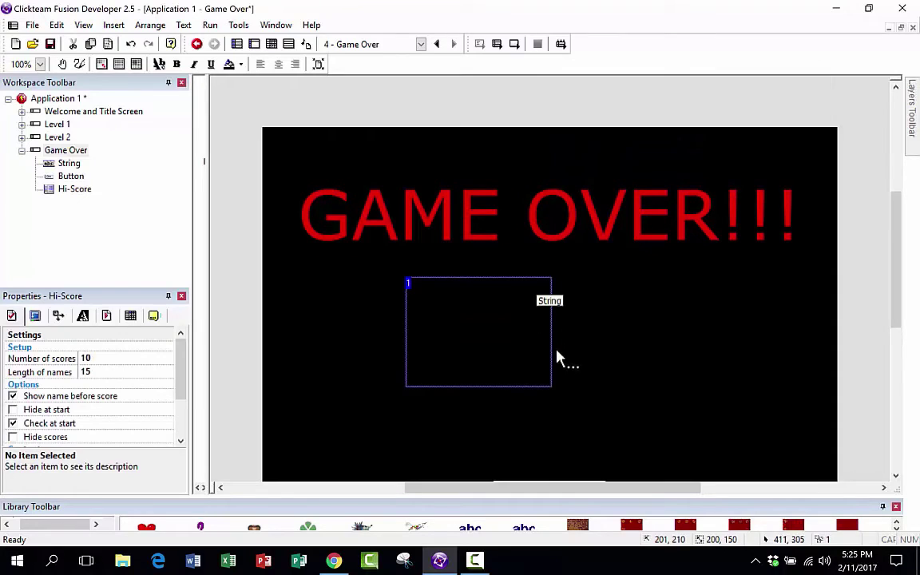
pyautogui.click(242, 64)
pyautogui.click(255, 111)
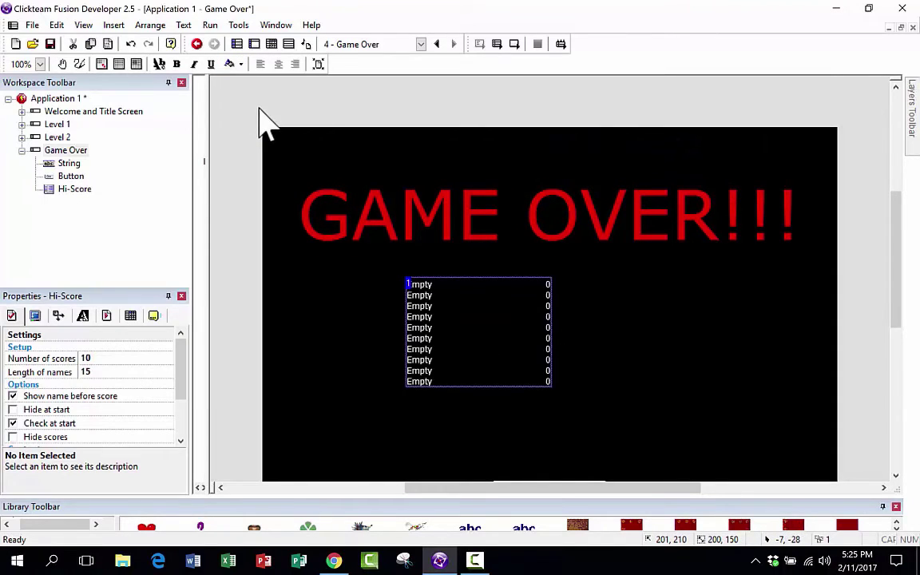
# Shorten the "GAME OVER!!!" string's box from its lower edge so that it clears the high-score table
pyautogui.scroll(-2, 631, 356)
pyautogui.click(424, 276)
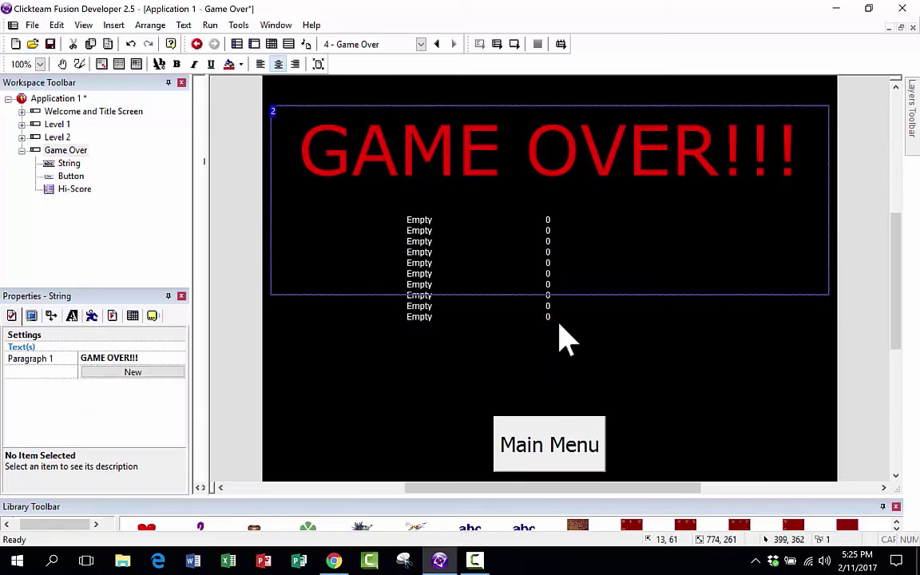
pyautogui.click(417, 314)
pyautogui.doubleClick(352, 200)
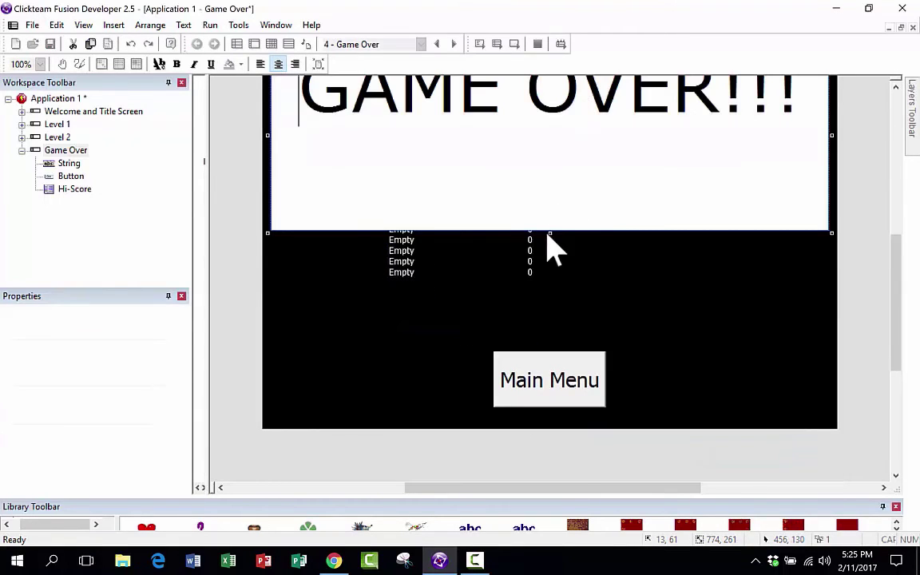
pyautogui.moveTo(550, 232); pyautogui.dragTo(559, 130)
# Move the high-score table up under the title and enlarge it to about 376 by 282 pixels
pyautogui.moveTo(402, 196); pyautogui.dragTo(356, 163)
pyautogui.moveTo(487, 247); pyautogui.dragTo(616, 344)
pyautogui.scroll(-1, 361, 232)
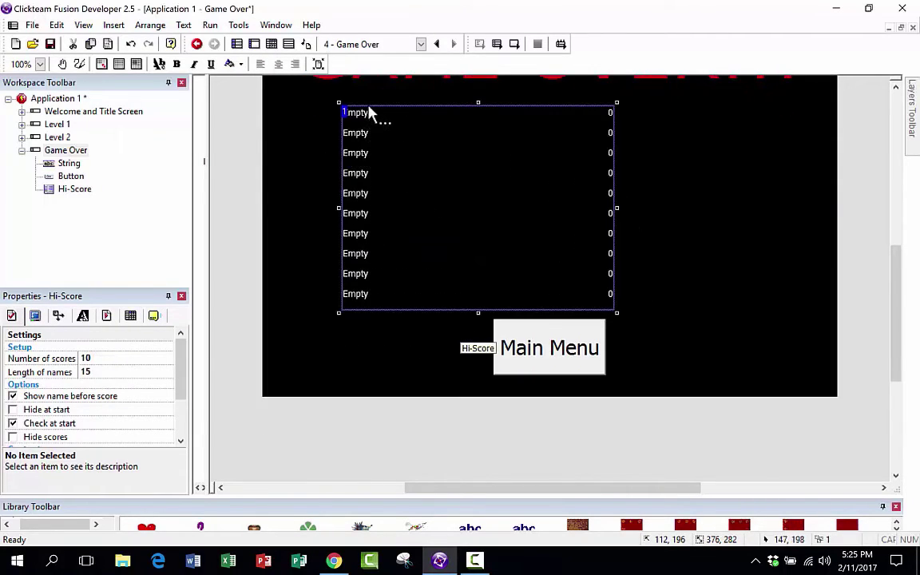
# Reposition the high-score table between the title and the "Main Menu" button and center it horizontally in the frame
pyautogui.click(390, 123)
pyautogui.click(357, 151)
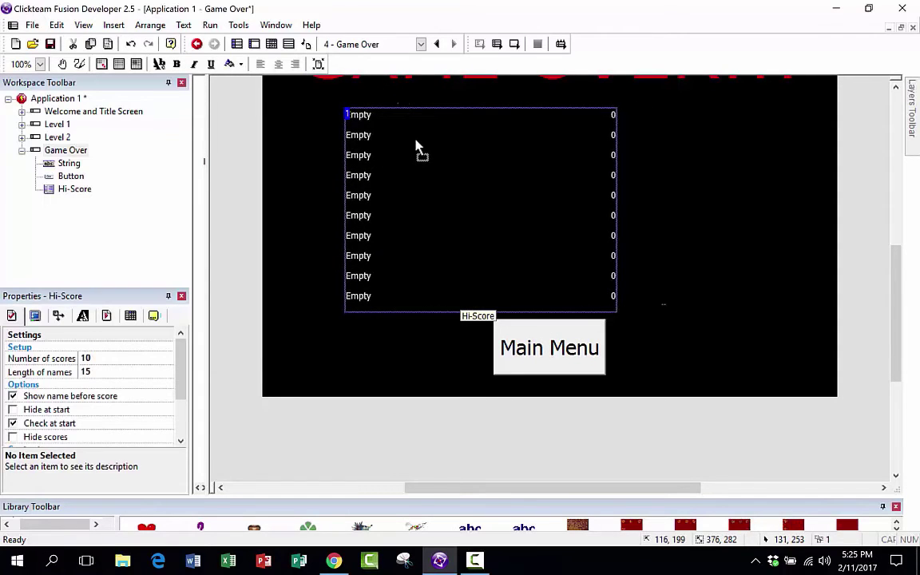
pyautogui.moveTo(415, 146)
pyautogui.mouseDown()
pyautogui.moveTo(448, 158)
pyautogui.moveTo(421, 155)
pyautogui.mouseUp()
pyautogui.scroll(2, 423, 184)
pyautogui.rightClick(429, 205)
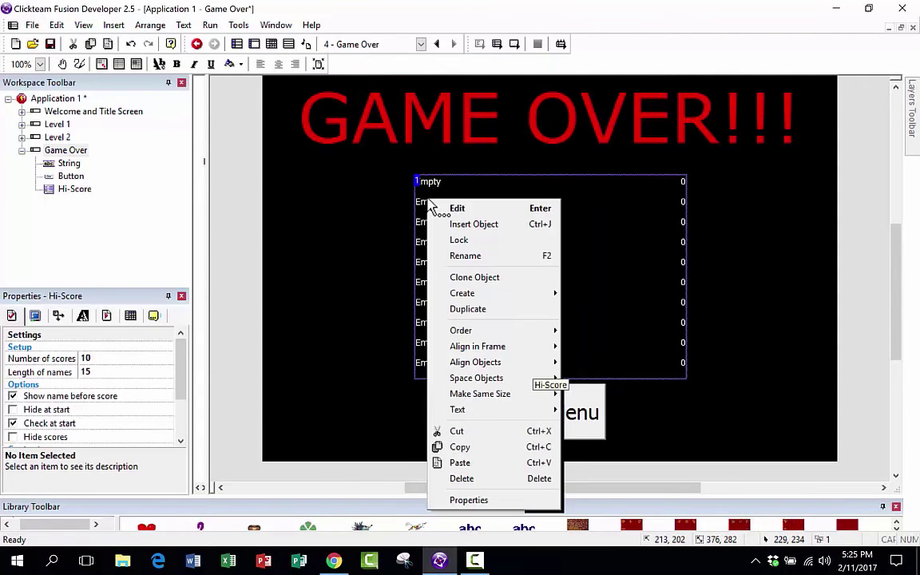
pyautogui.moveTo(495, 350)
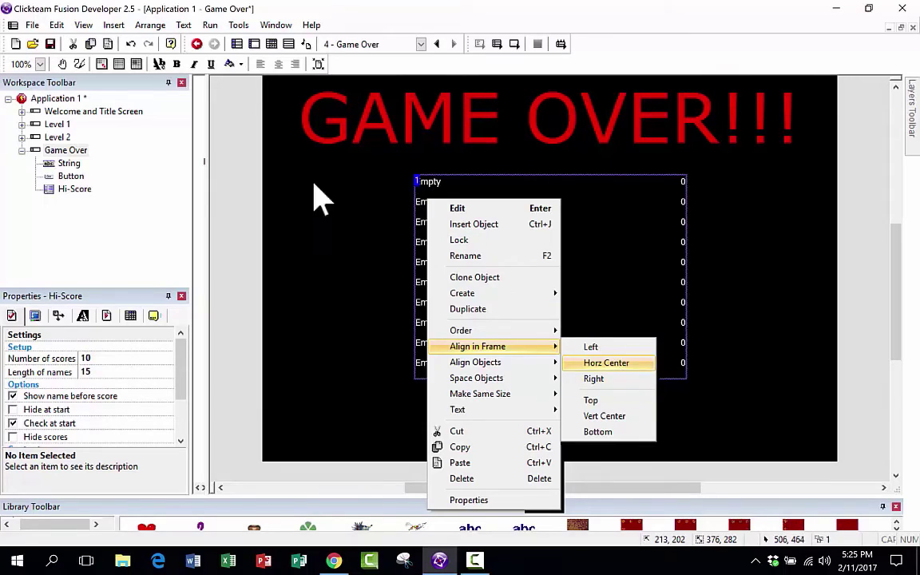
pyautogui.click(606, 362)
pyautogui.click(795, 404)
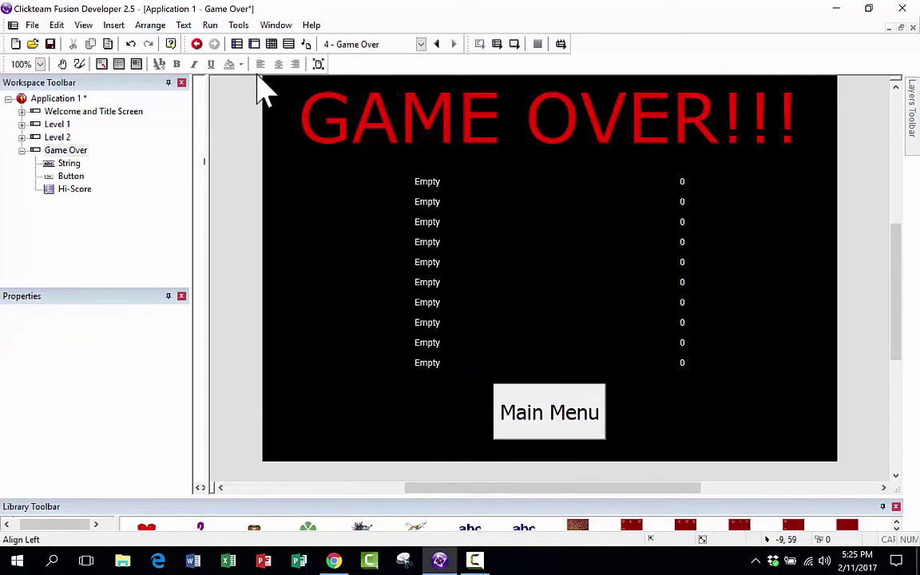
# Run the whole application and start the game from the title screen
pyautogui.scroll(2, 247, 82)
pyautogui.hotkey('alt', 'r')
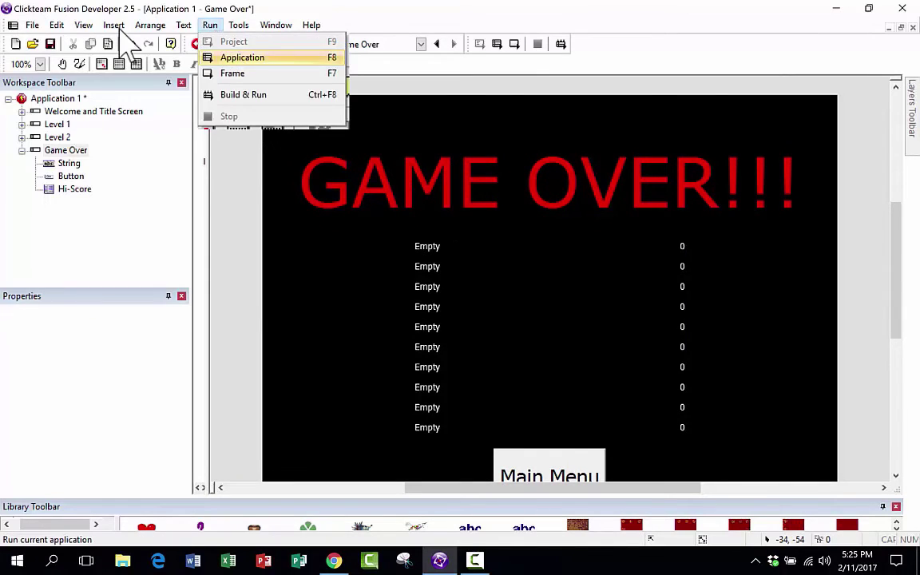
pyautogui.press('Return')
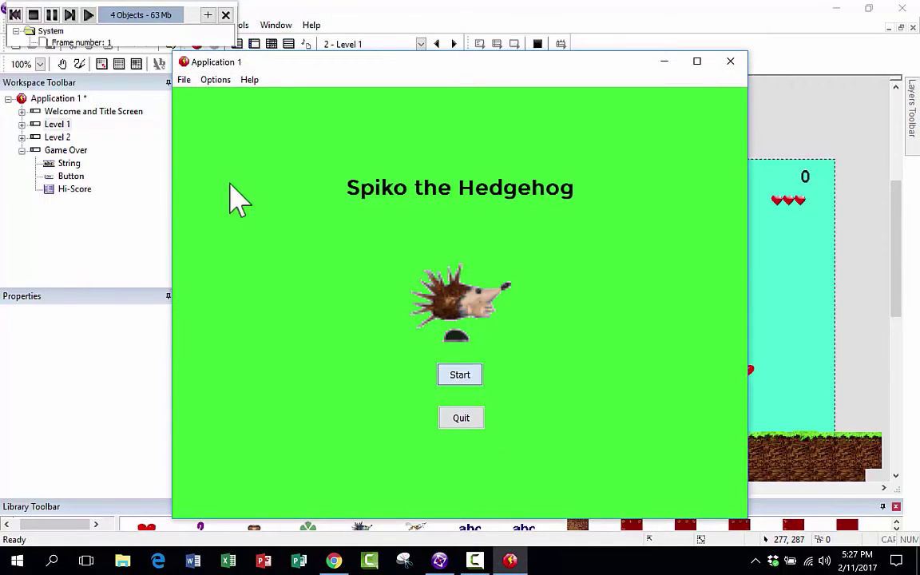
pyautogui.click(460, 374)
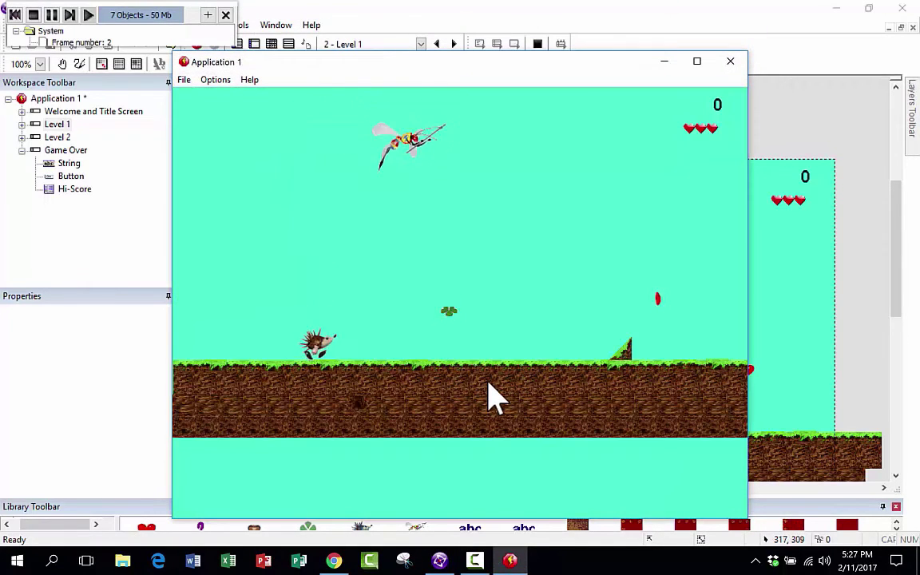
# Play-test Level 1 by running and jumping with the hedgehog around the wasp, and close the game window
pyautogui.press('Right')
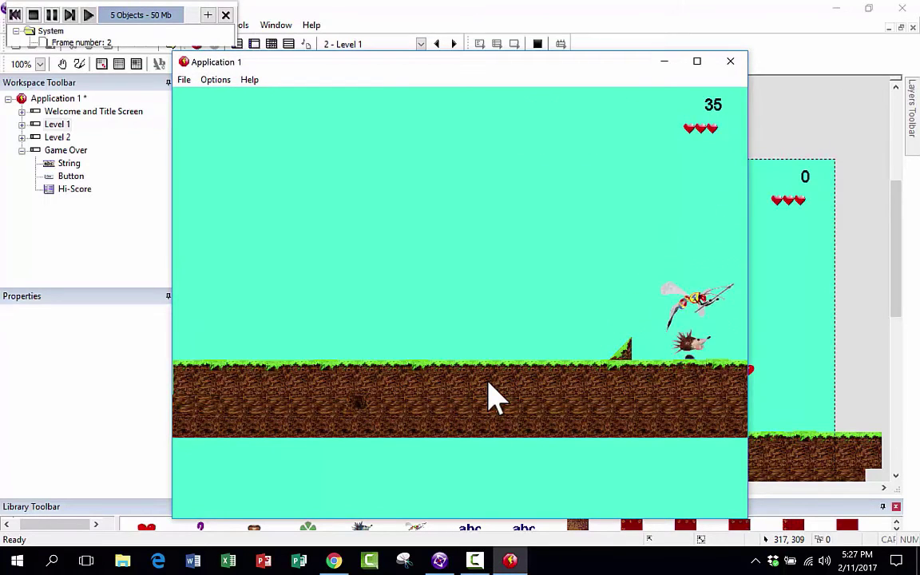
pyautogui.press('Right')
pyautogui.press('Left')
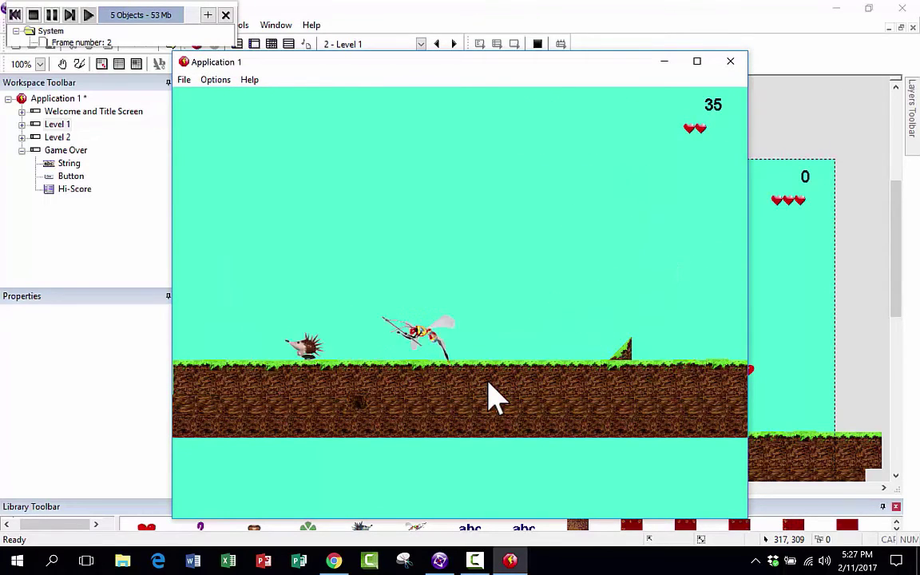
pyautogui.press('Right')
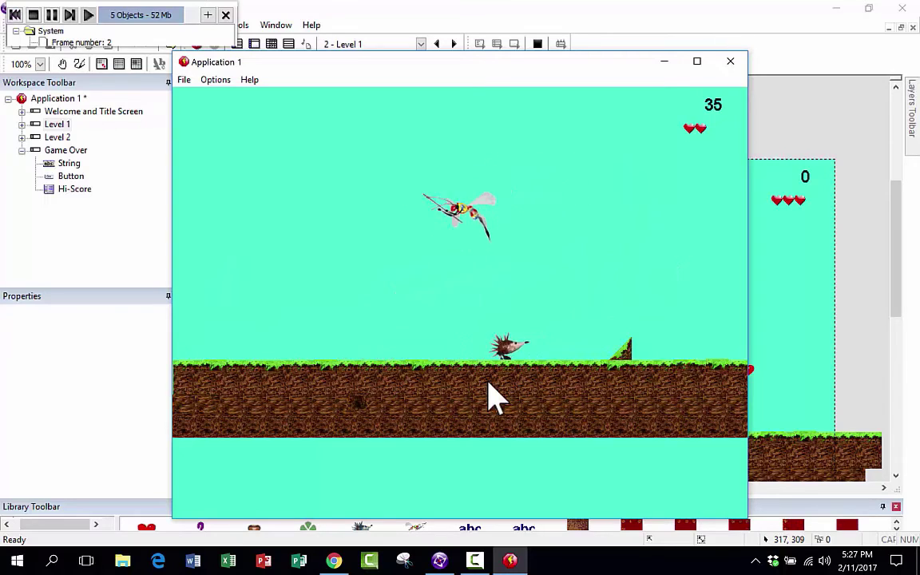
pyautogui.press('Up')
pyautogui.press('Left')
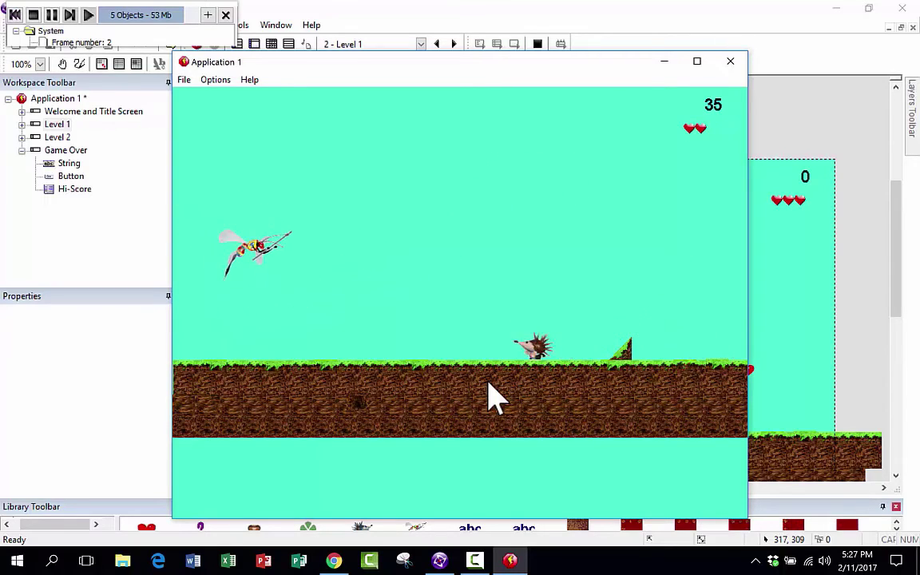
pyautogui.press('Right')
pyautogui.press('Up')
pyautogui.press('Left')
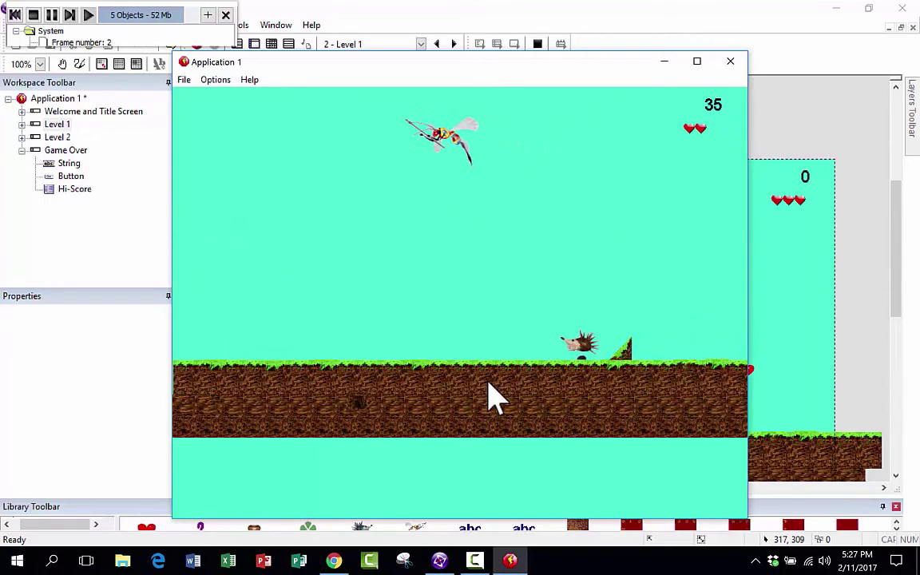
pyautogui.press('Right')
pyautogui.press('Up')
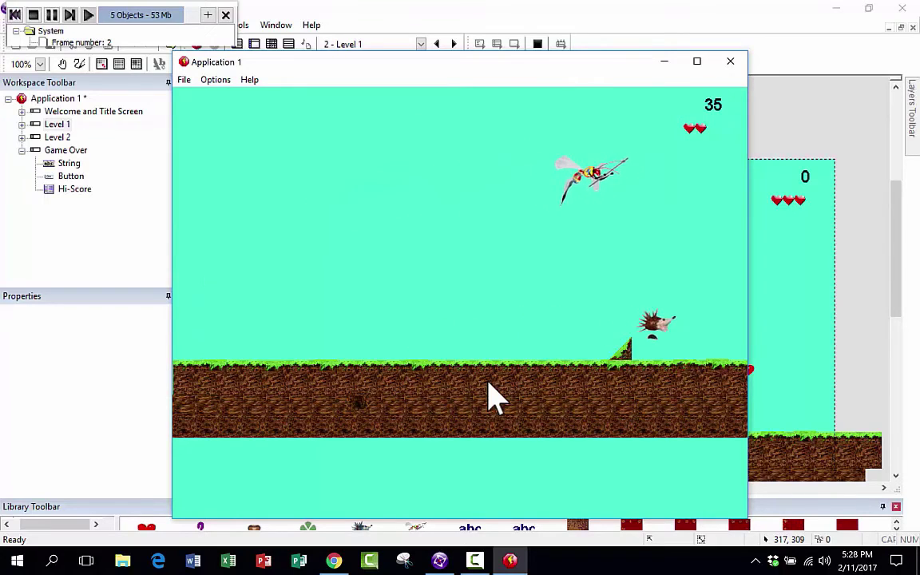
pyautogui.press('Left')
pyautogui.press('Up')
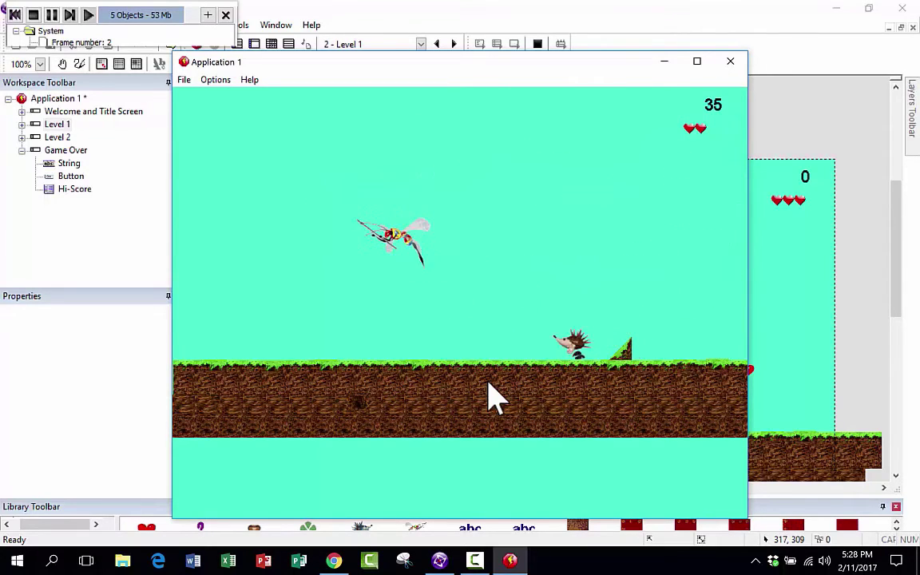
pyautogui.click(728, 64)
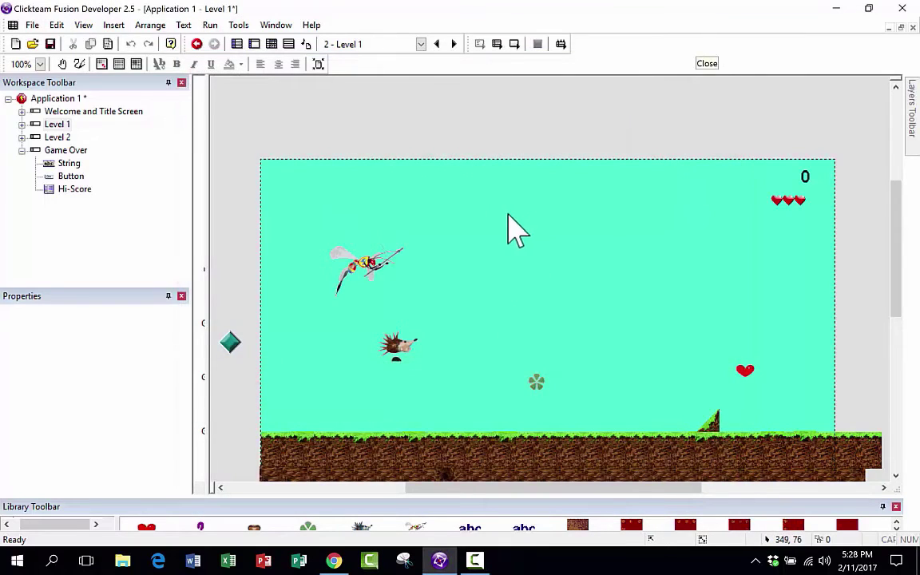
# Open the Event Editor for the Level 1 frame
pyautogui.scroll(-3, 254, 219)
pyautogui.scroll(2, 254, 220)
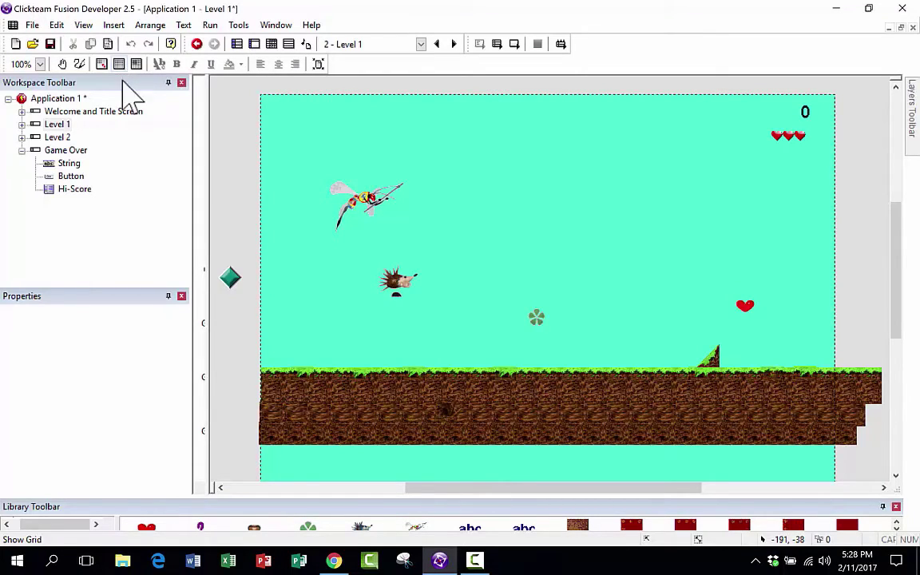
pyautogui.click(58, 124)
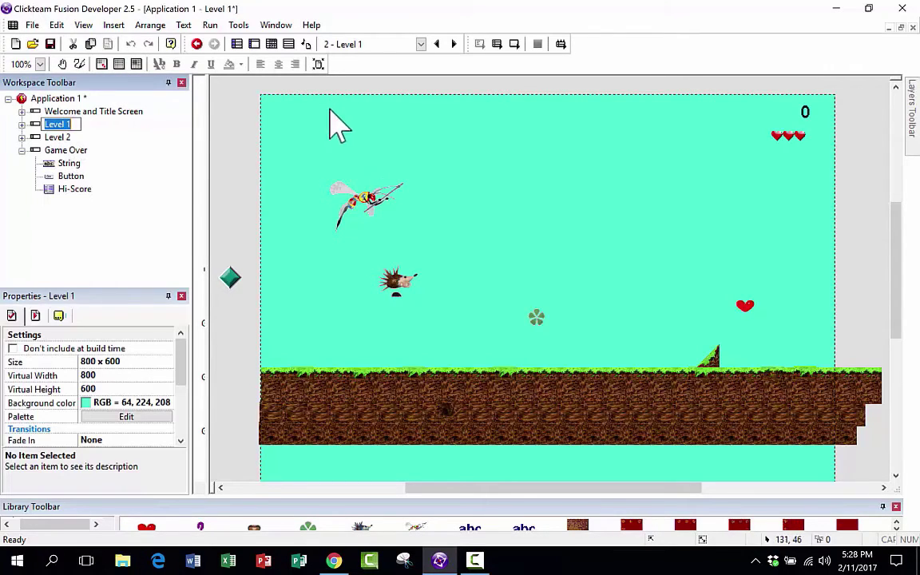
pyautogui.click(271, 44)
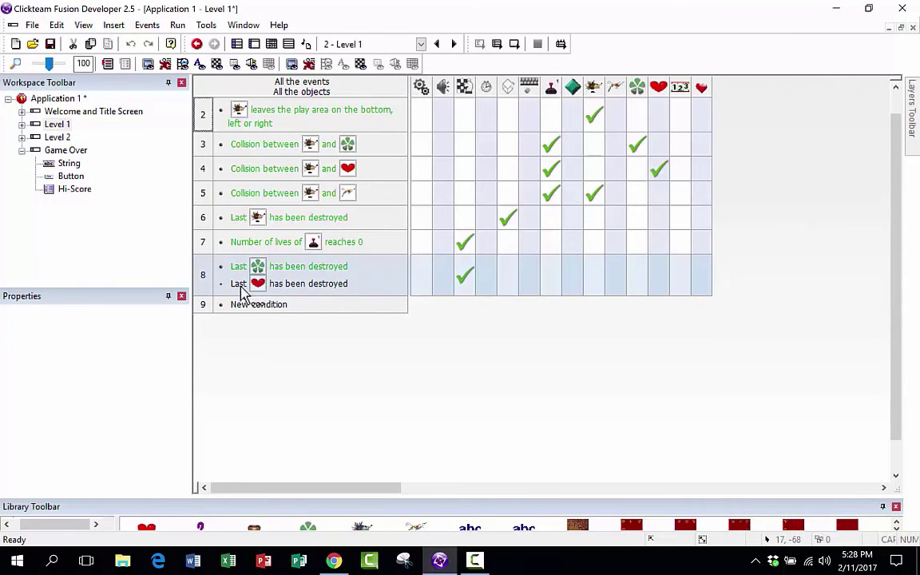
# Add a Level 1 event that tests whether the number of clover "Bonus4" objects equals 0
pyautogui.moveTo(471, 285)
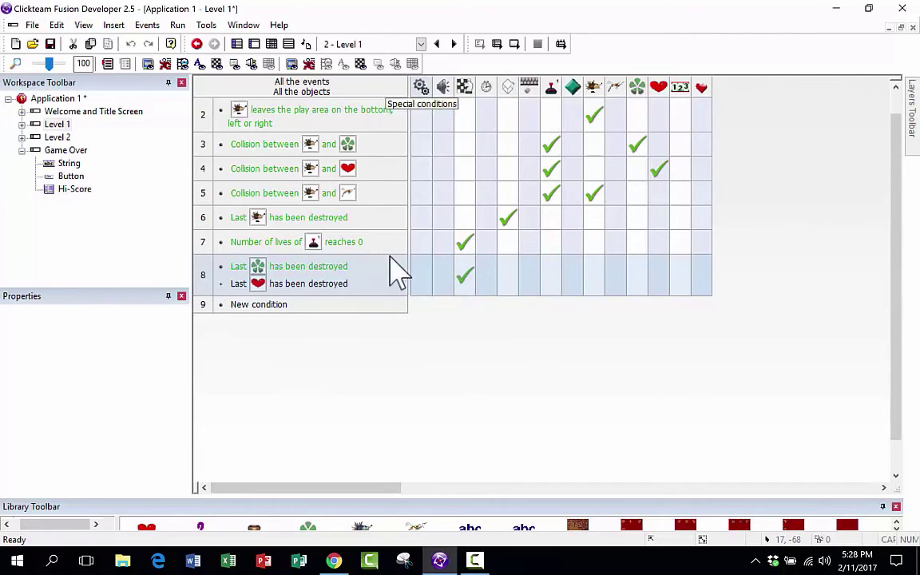
pyautogui.click(271, 288)
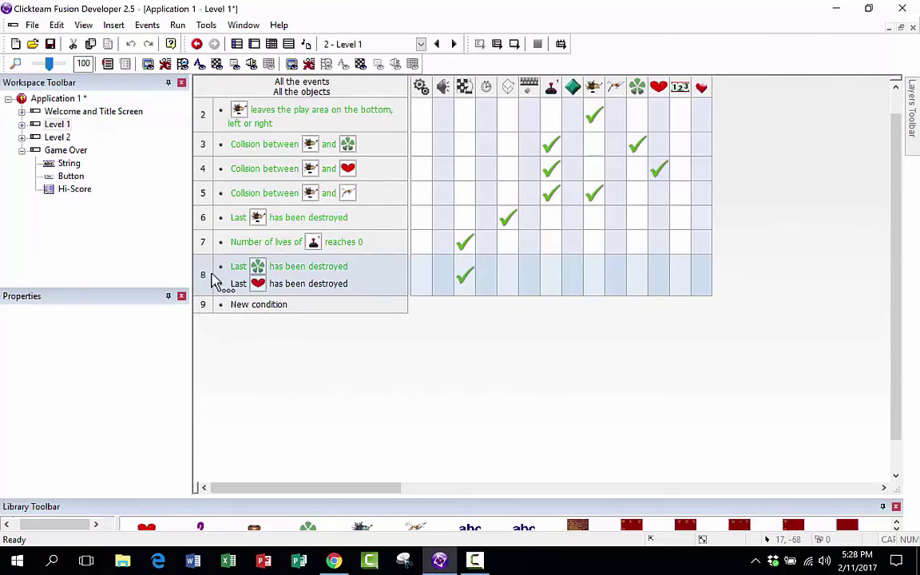
pyautogui.click(293, 316)
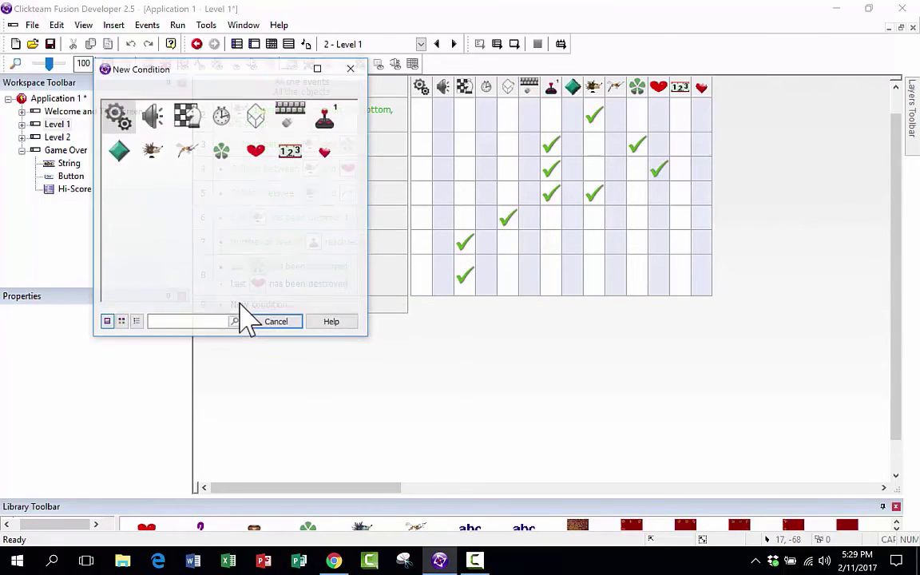
pyautogui.rightClick(222, 157)
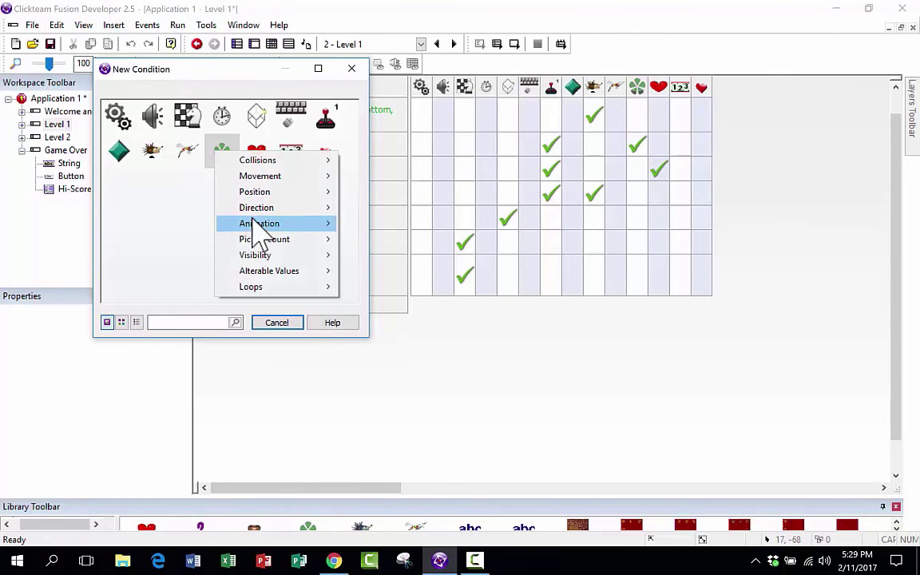
pyautogui.moveTo(294, 239)
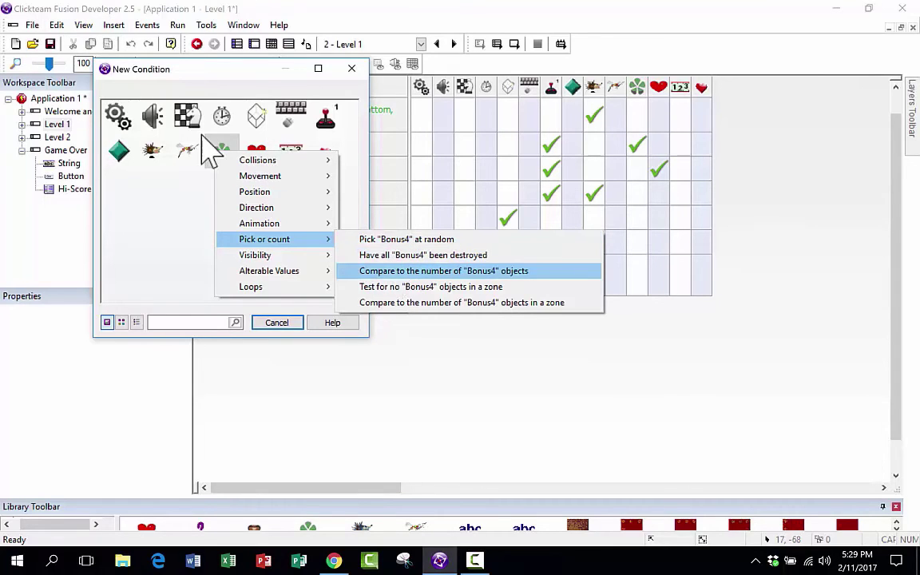
pyautogui.click(403, 271)
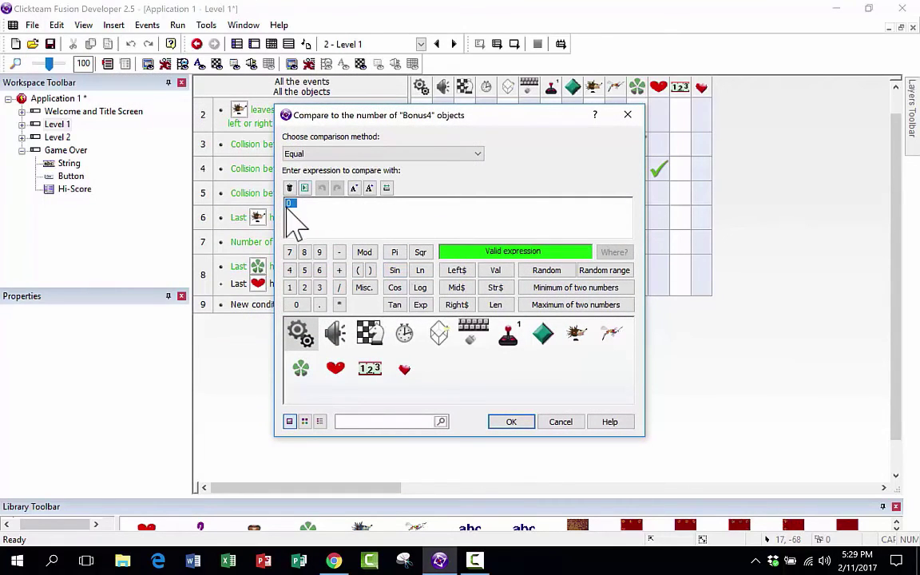
pyautogui.click(515, 423)
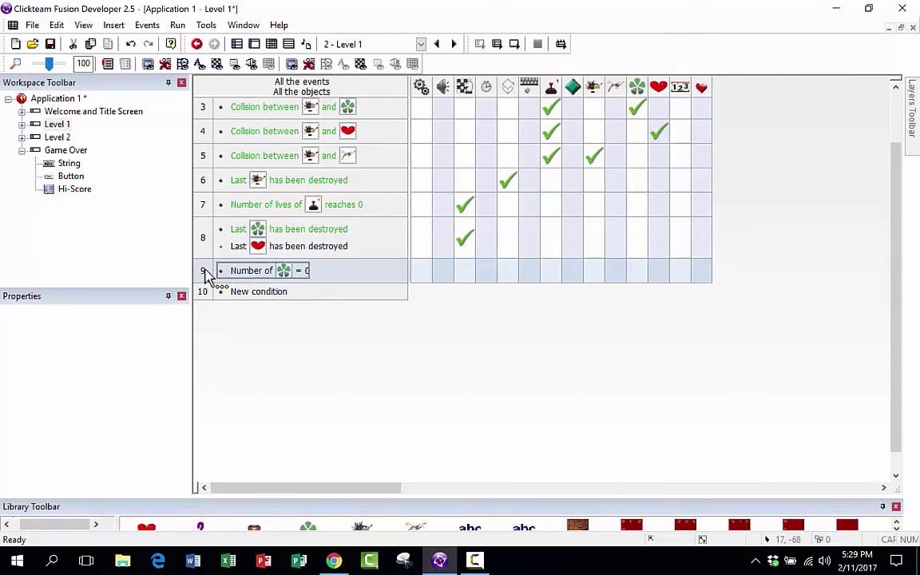
# Add a second condition to the new clover-count event, testing whether the number of heart "Bonus1" objects equals 0
pyautogui.click(243, 271)
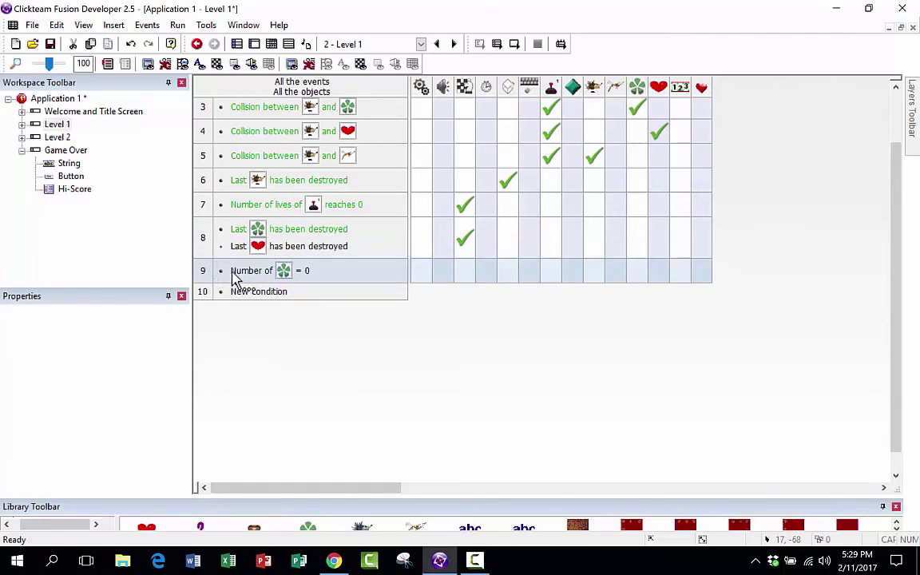
pyautogui.rightClick(202, 271)
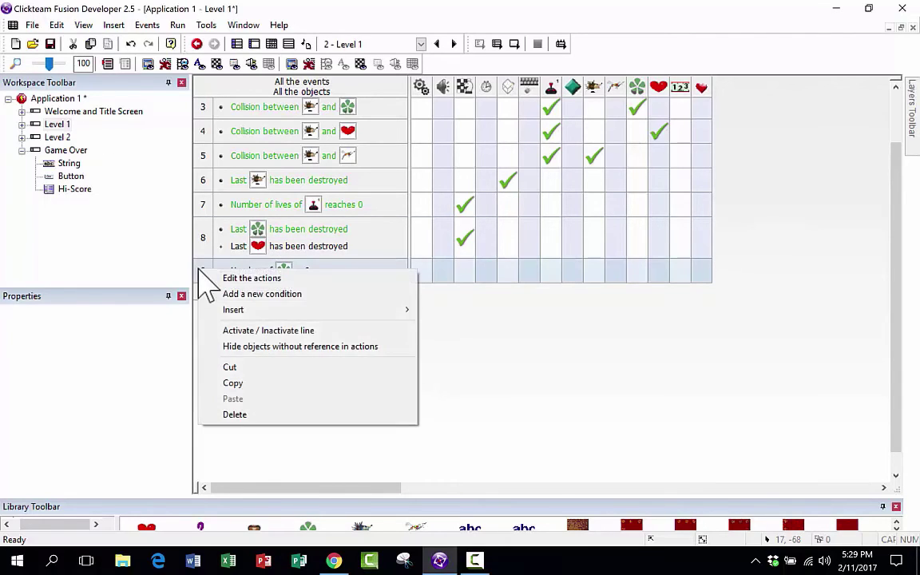
pyautogui.click(231, 294)
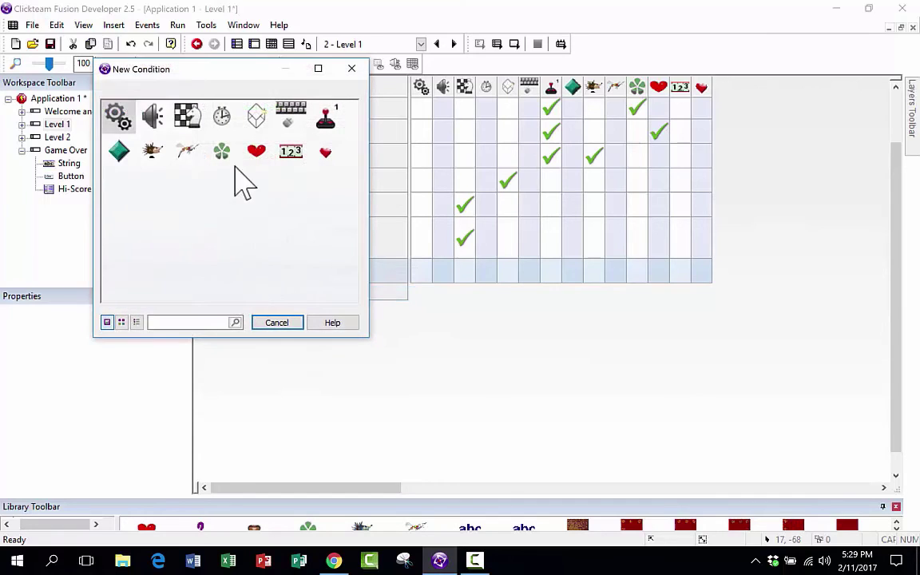
pyautogui.click(255, 152)
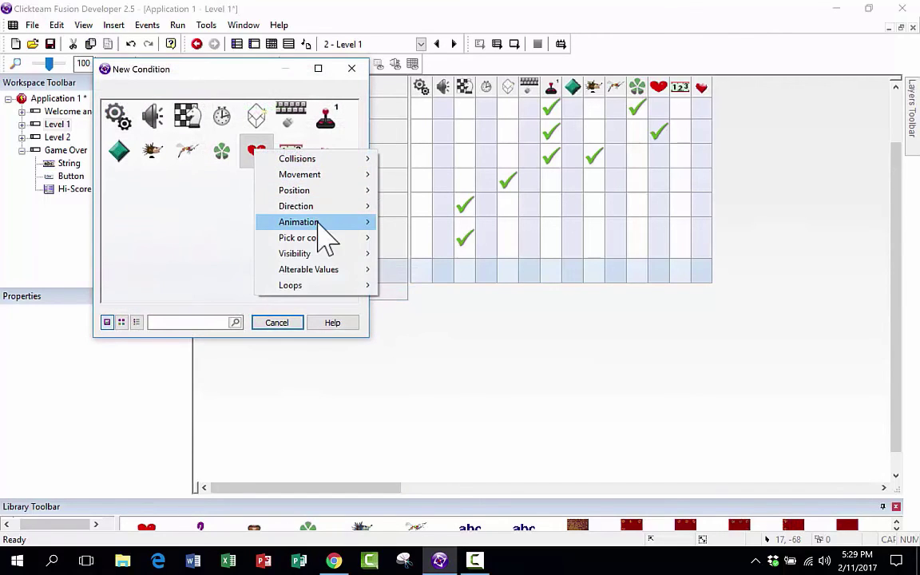
pyautogui.moveTo(318, 238)
pyautogui.click(423, 269)
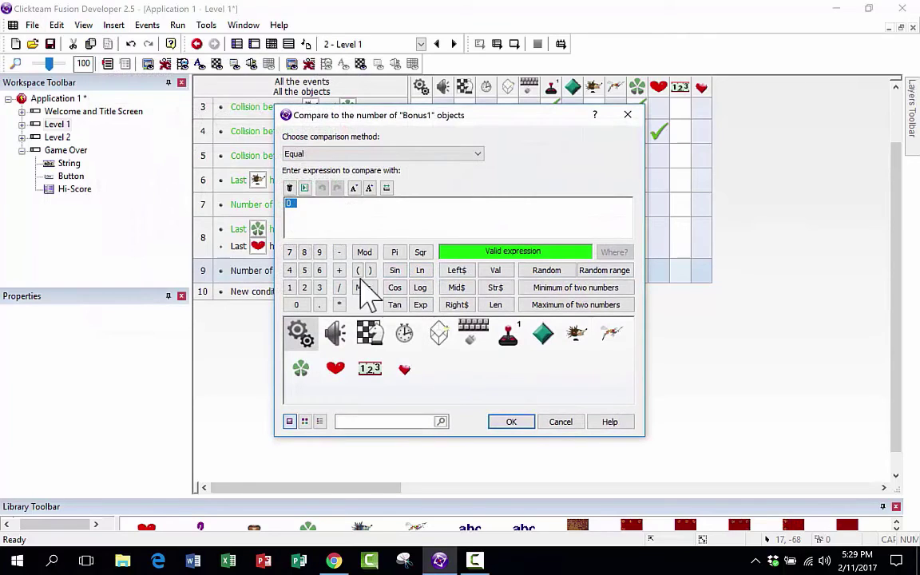
pyautogui.click(512, 422)
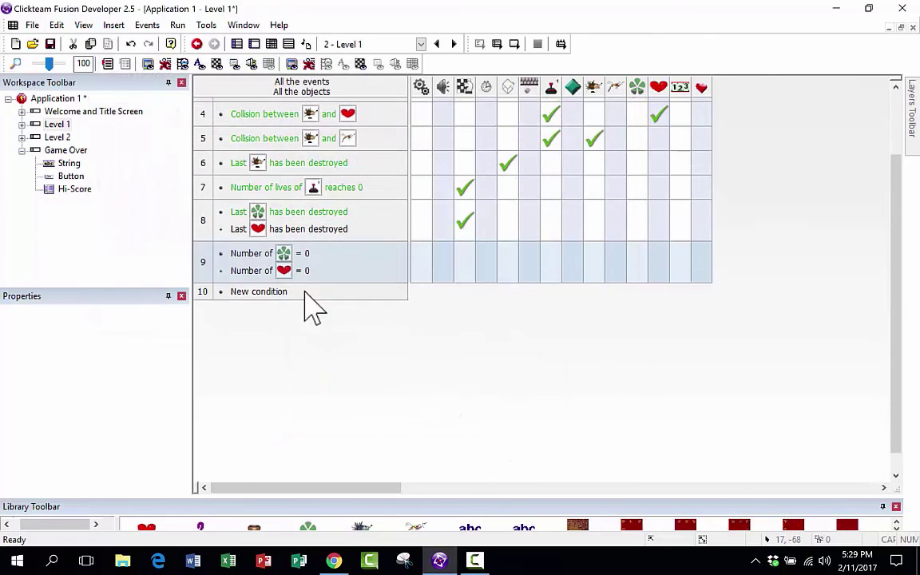
# Copy the "Jump to frame 3" action to the new object-count event and delete the old event testing for the last clover and heart destroyed
pyautogui.moveTo(465, 220); pyautogui.dragTo(467, 272)
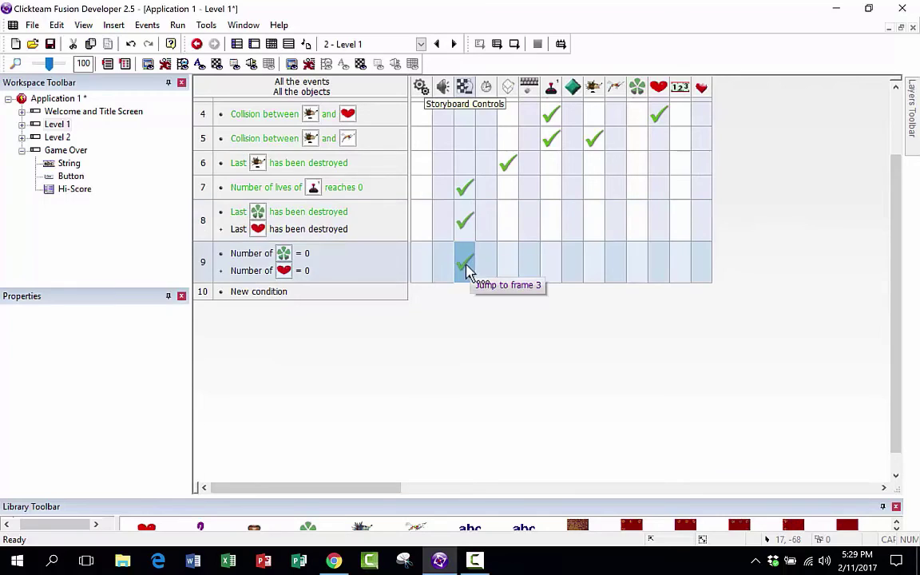
pyautogui.rightClick(204, 221)
pyautogui.click(302, 351)
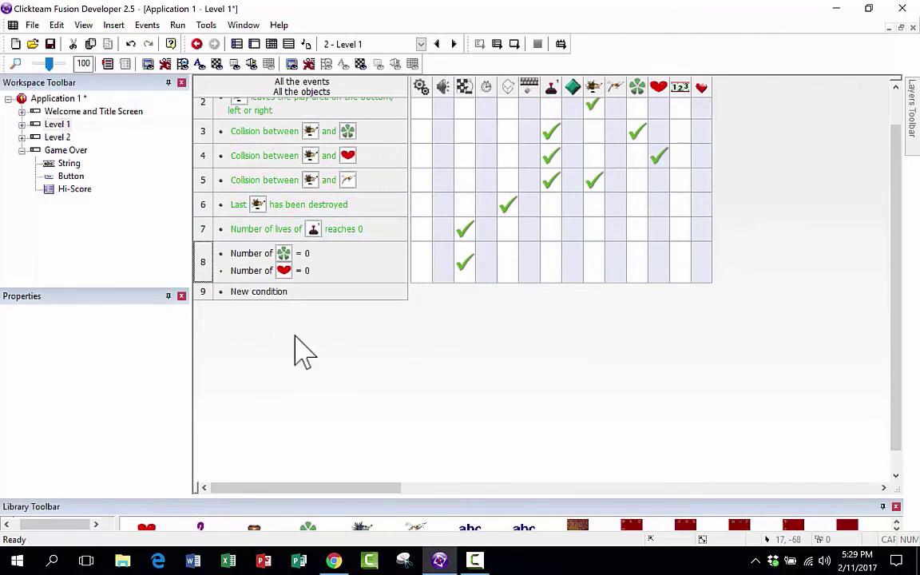
# Run the whole application, start the game, and collect the clover and heart in Level 1 to test the jump to Level 2
pyautogui.click(178, 25)
pyautogui.click(199, 57)
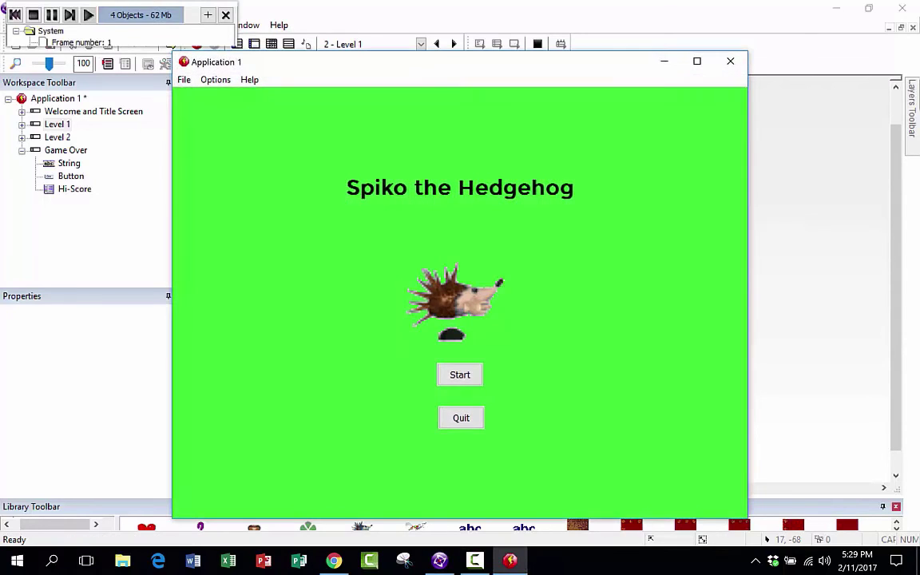
pyautogui.click(460, 373)
pyautogui.press('Right')
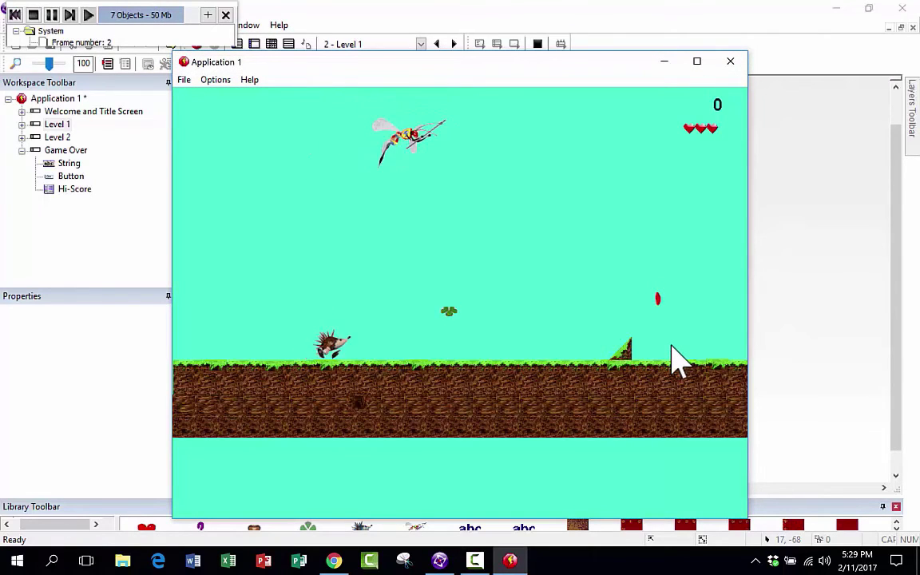
pyautogui.press('Left')
pyautogui.press('Up')
pyautogui.press('Right')
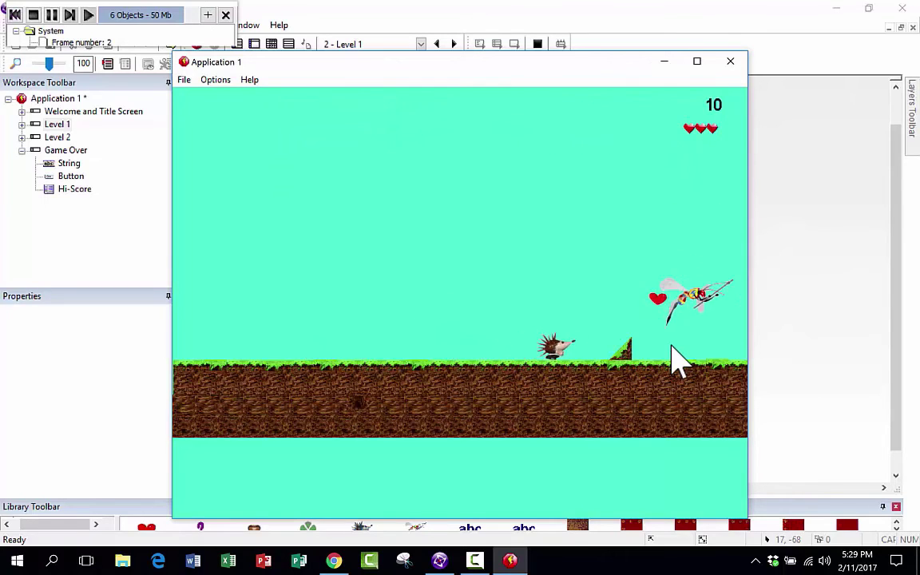
pyautogui.press('Up')
pyautogui.press('Right')
pyautogui.press('Up')
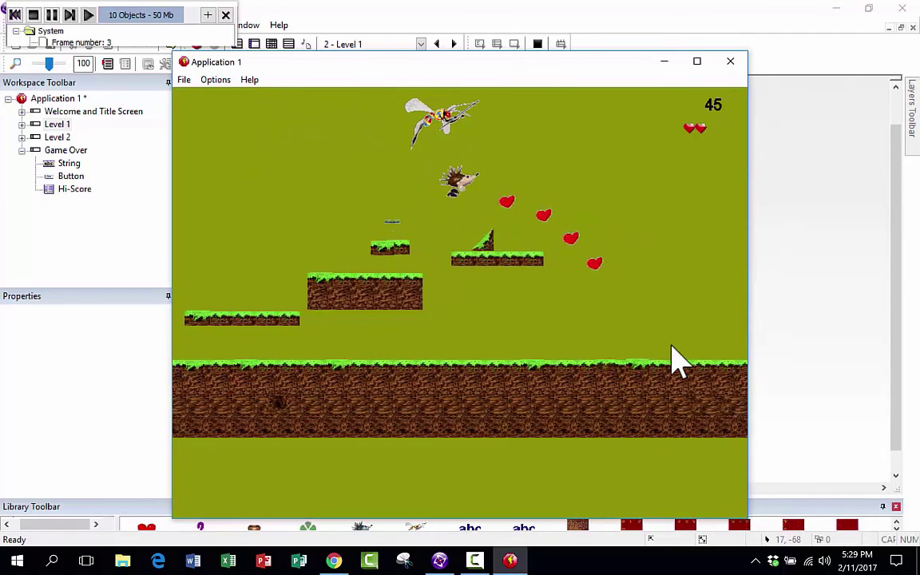
# Play-test Level 2 by collecting its hearts and clovers with the hedgehog, and close the game window
pyautogui.press('Up')
pyautogui.press('Right')
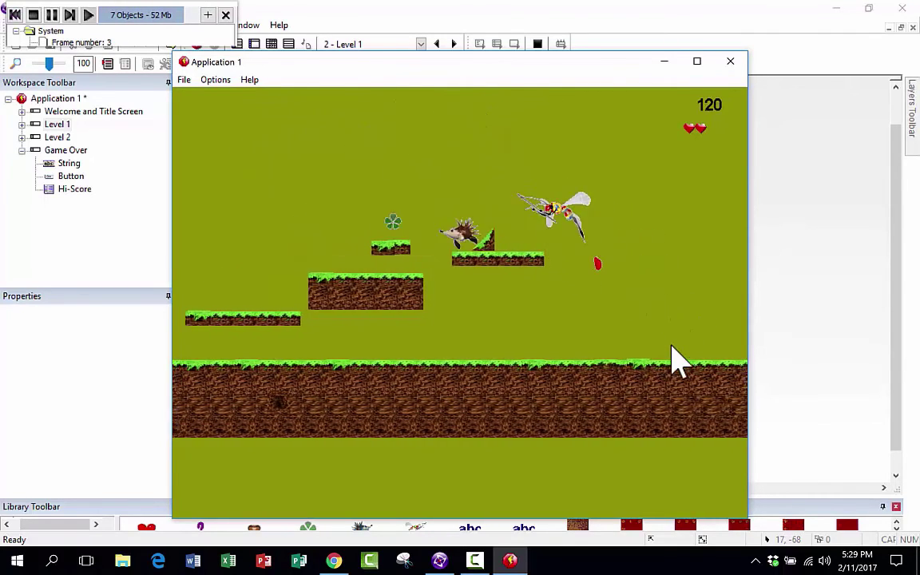
pyautogui.press('Up')
pyautogui.press('Up')
pyautogui.press('Right')
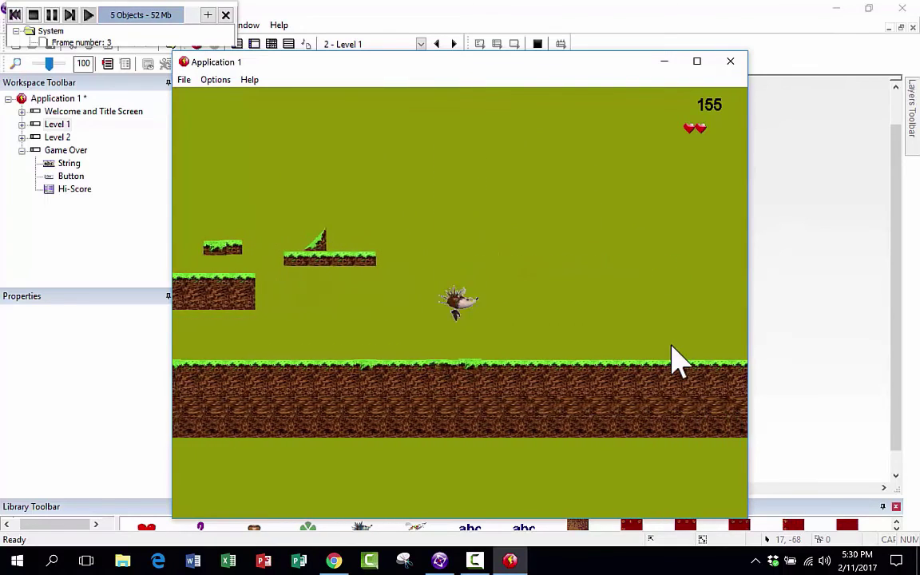
pyautogui.press('Up')
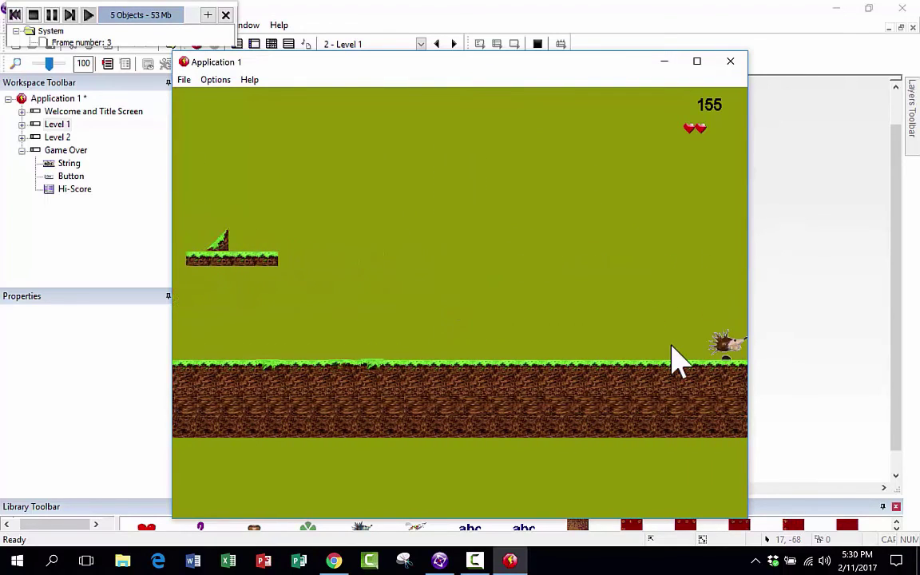
pyautogui.click(731, 63)
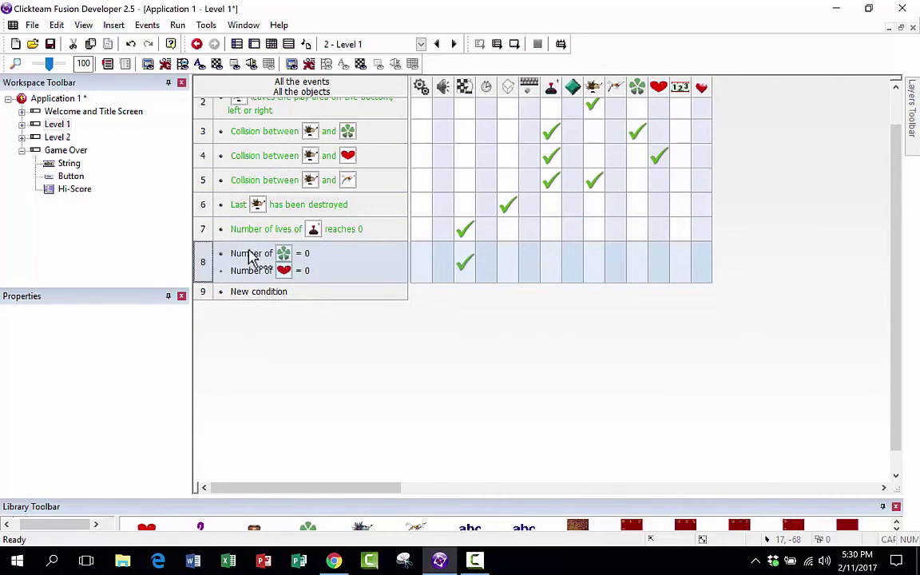
# Copy the Level 1 event testing for zero clovers and zero hearts and paste it at the end of the Level 2 events
pyautogui.rightClick(206, 262)
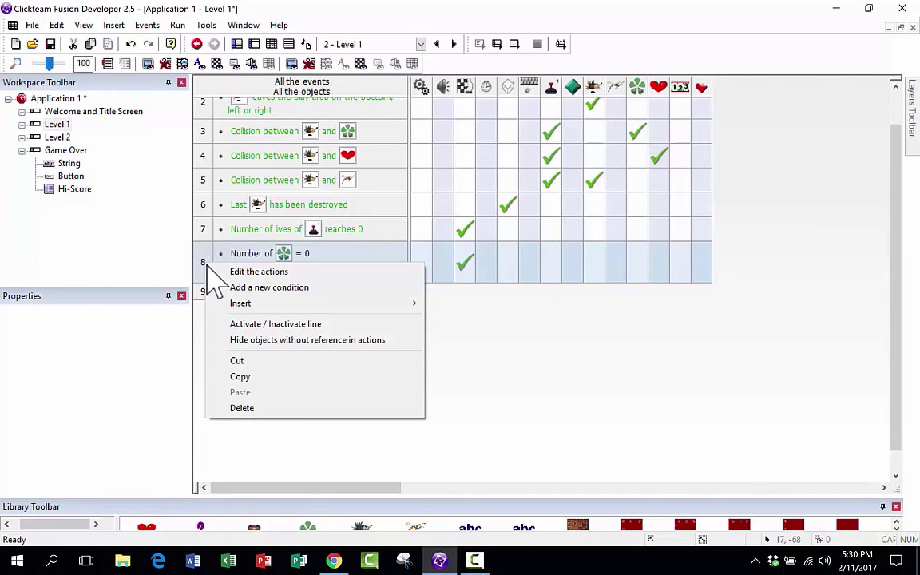
pyautogui.click(214, 287)
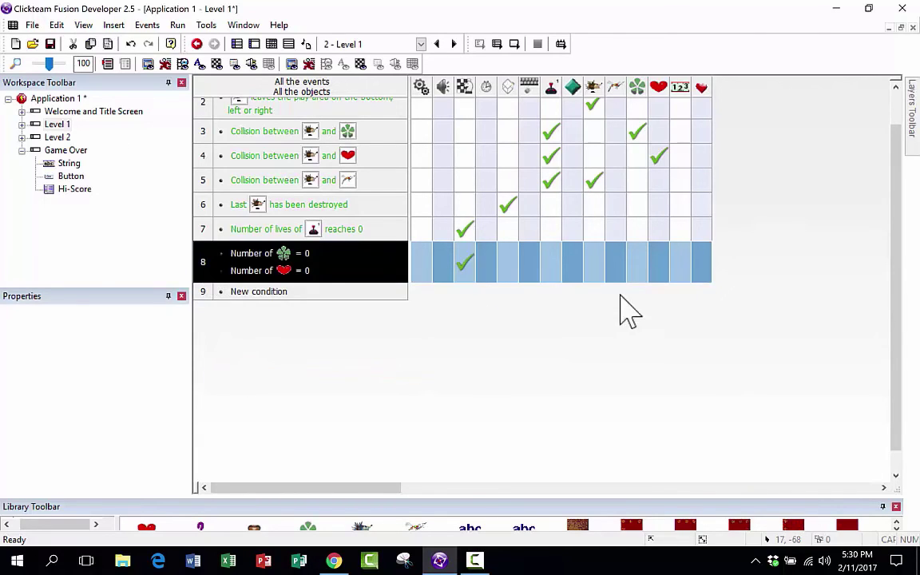
pyautogui.click(58, 137)
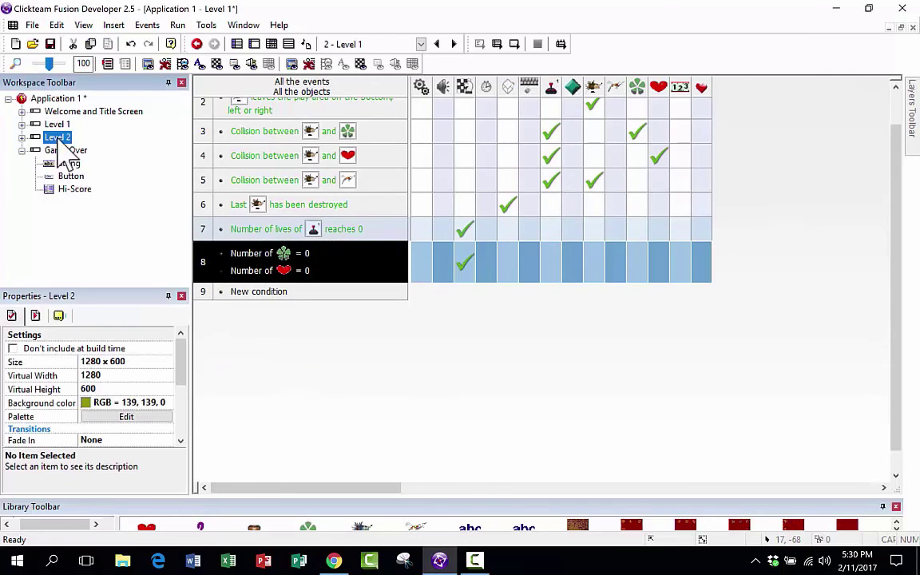
pyautogui.click(237, 44)
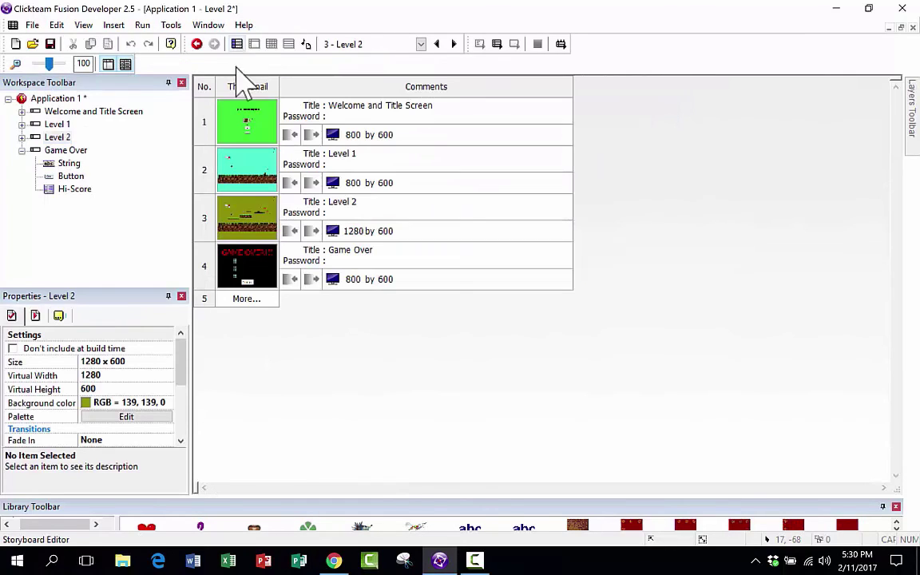
pyautogui.doubleClick(257, 222)
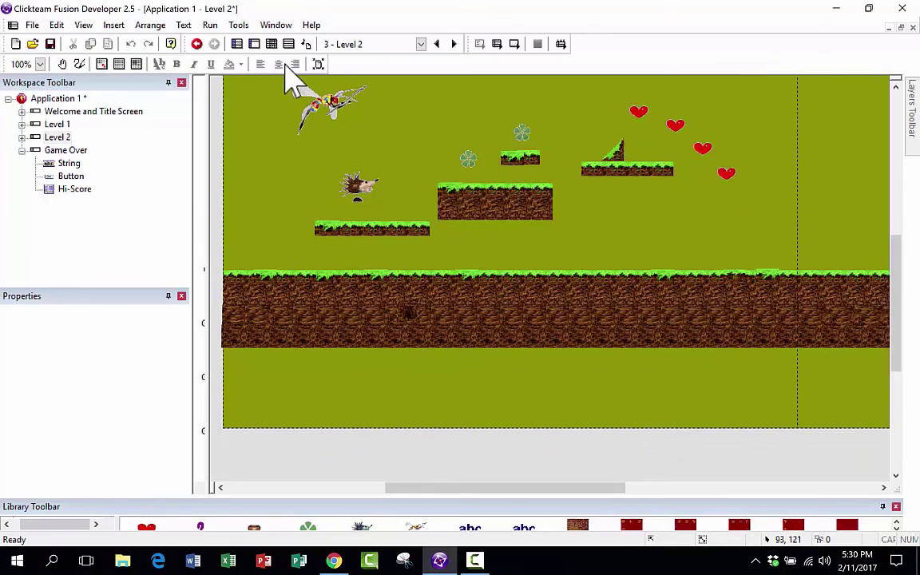
pyautogui.click(272, 44)
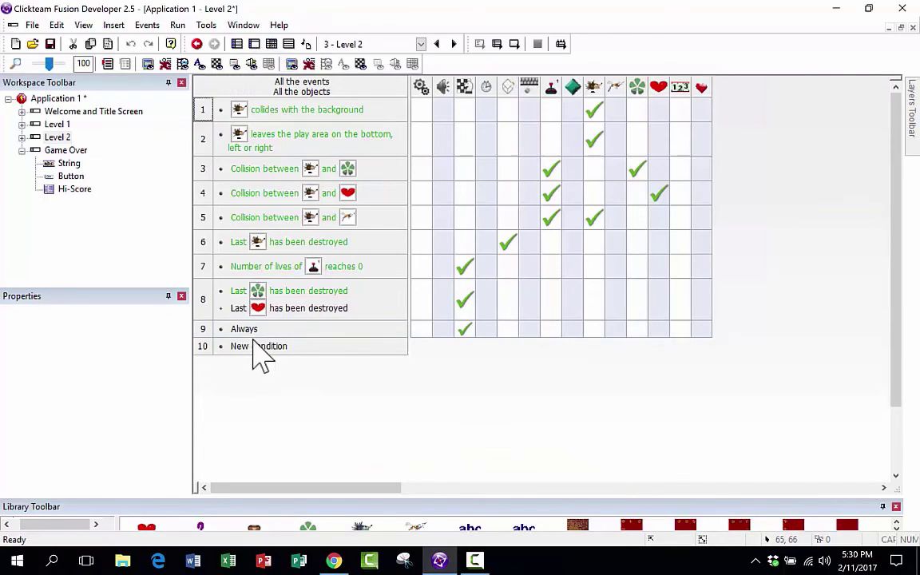
pyautogui.rightClick(203, 347)
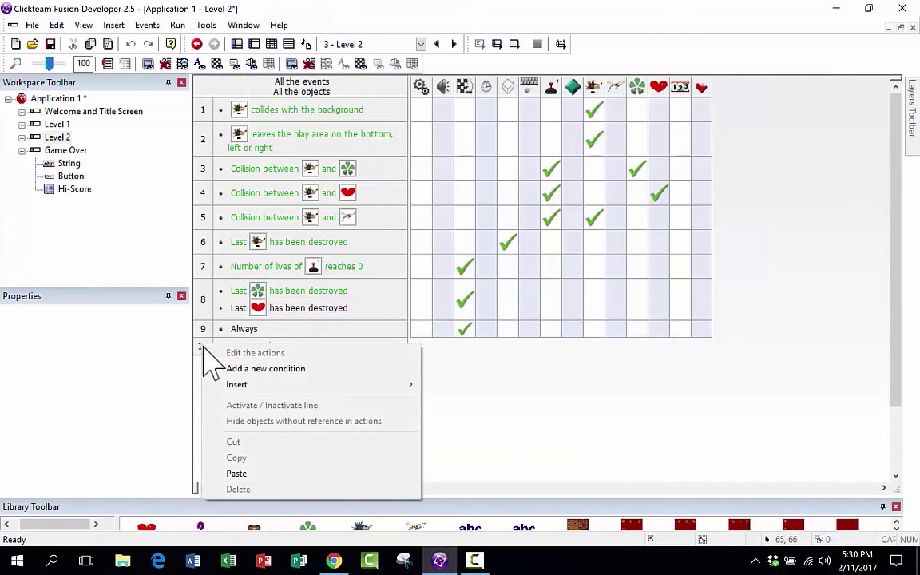
pyautogui.click(261, 474)
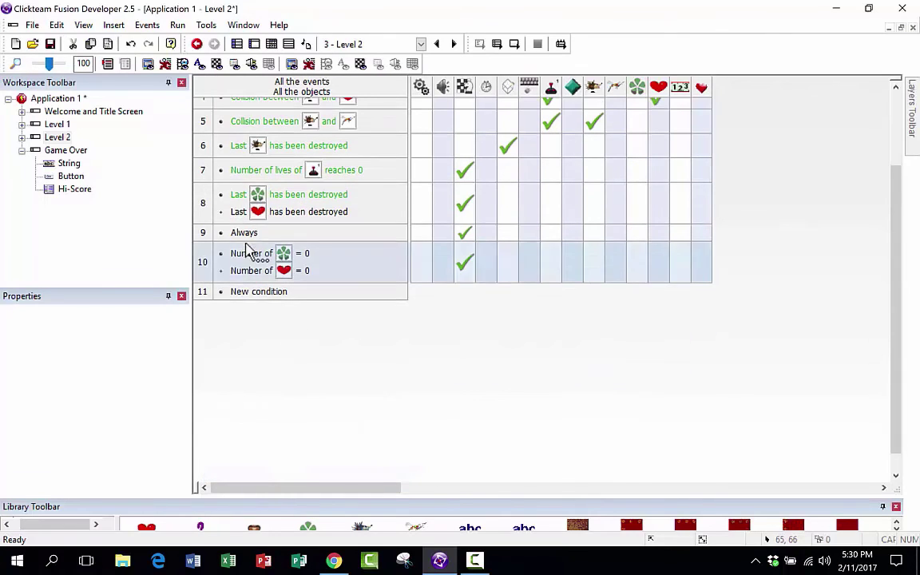
# Delete the Level 2 event that tests whether the last clover and last heart have been destroyed
pyautogui.click(205, 206)
pyautogui.rightClick(209, 206)
pyautogui.press('Delete')
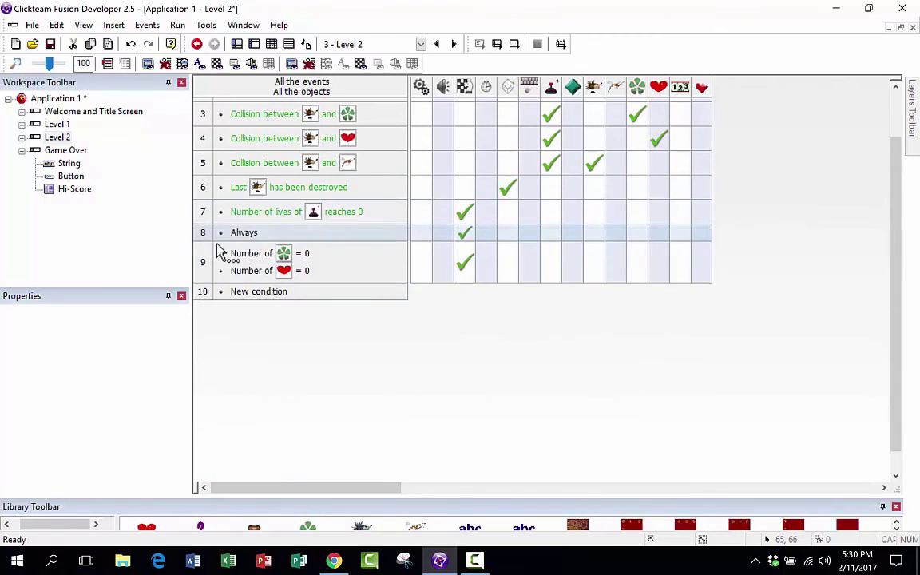
pyautogui.scroll(2, 221, 253)
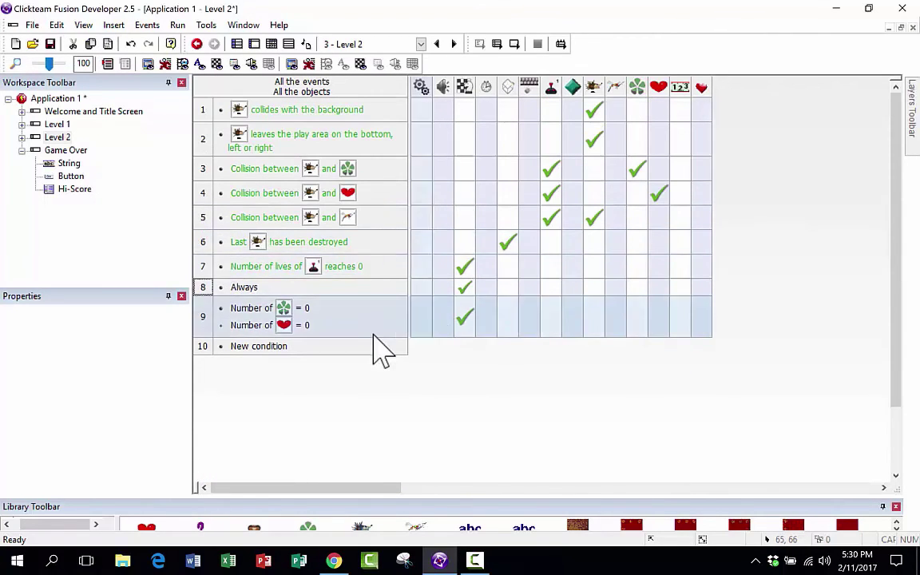
pyautogui.scroll(-2, 364, 112)
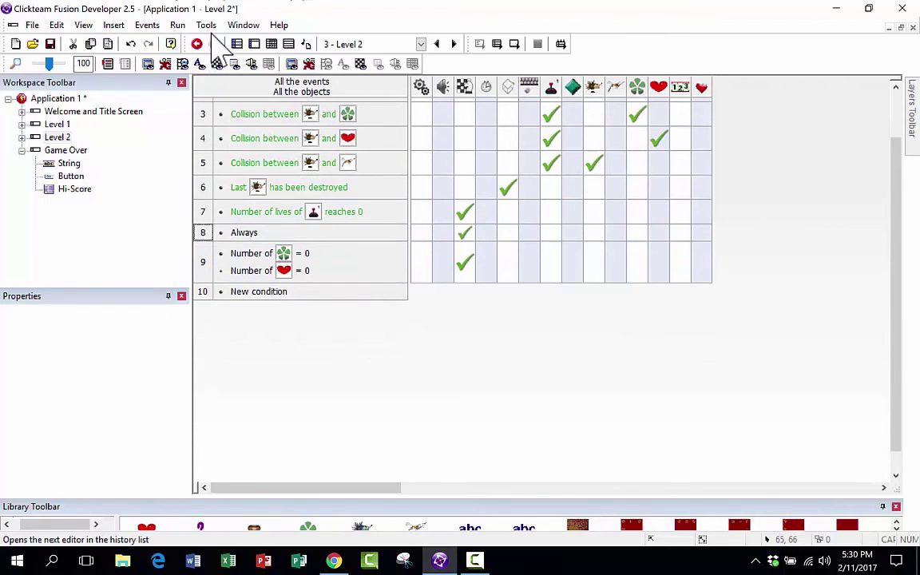
# Run the whole application, start the game, and collect the clover and heart in Level 1 to reach Level 2
pyautogui.click(178, 25)
pyautogui.click(205, 57)
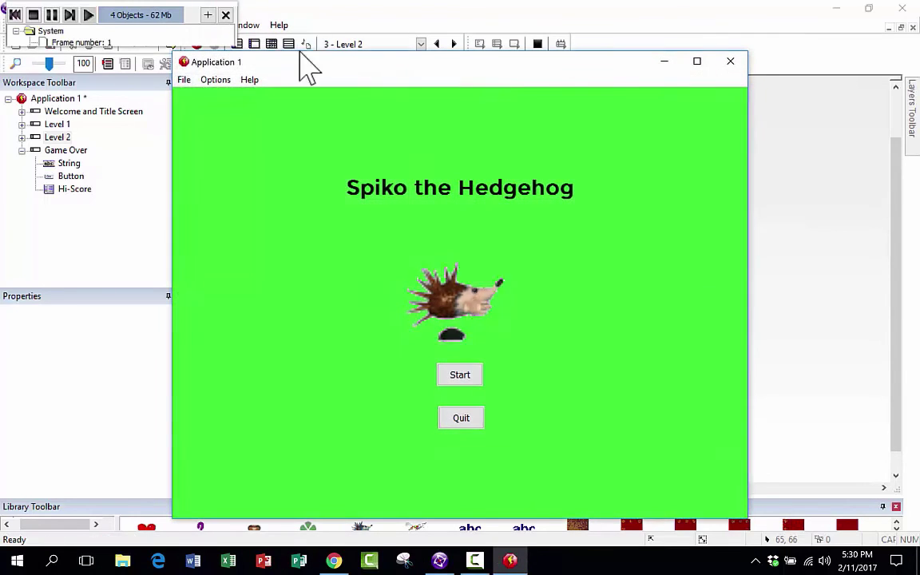
pyautogui.click(447, 374)
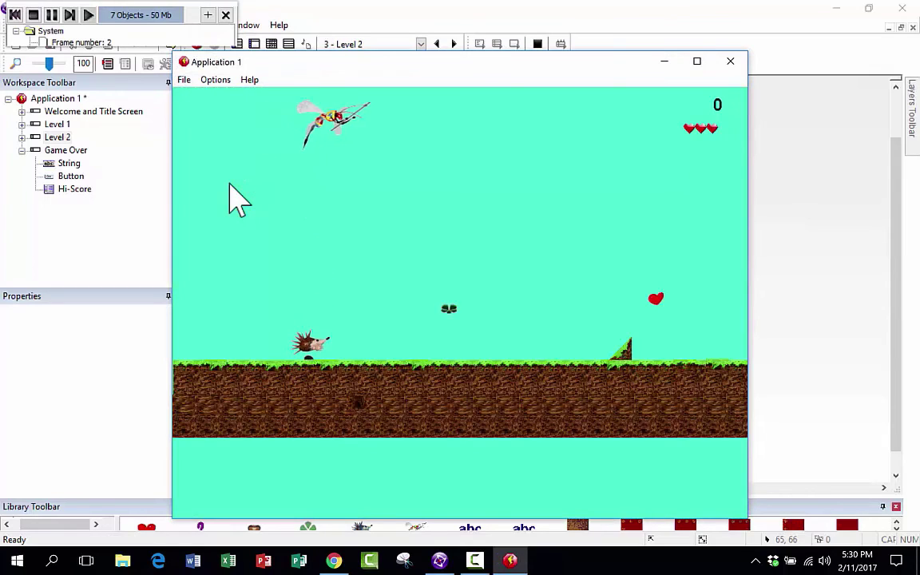
pyautogui.press('Right')
pyautogui.press('Up')
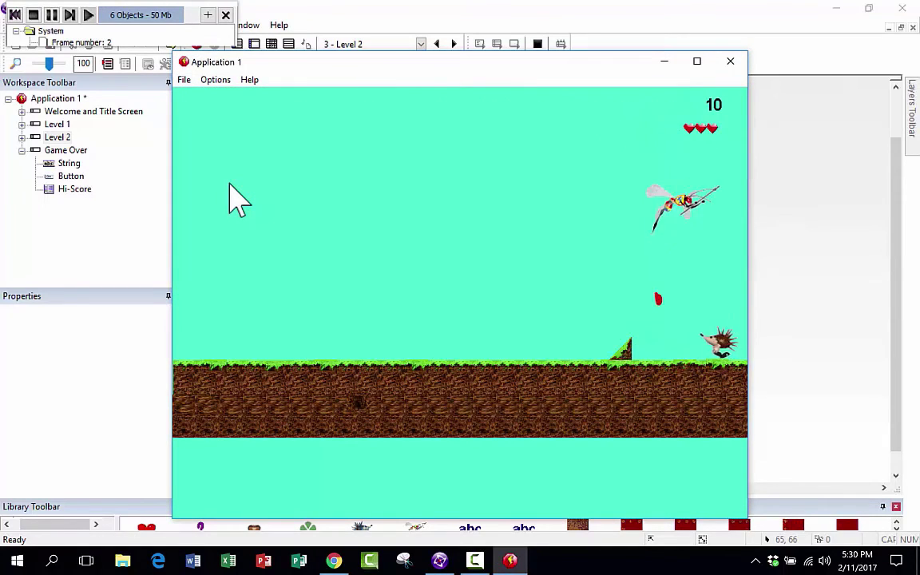
pyautogui.press('Right')
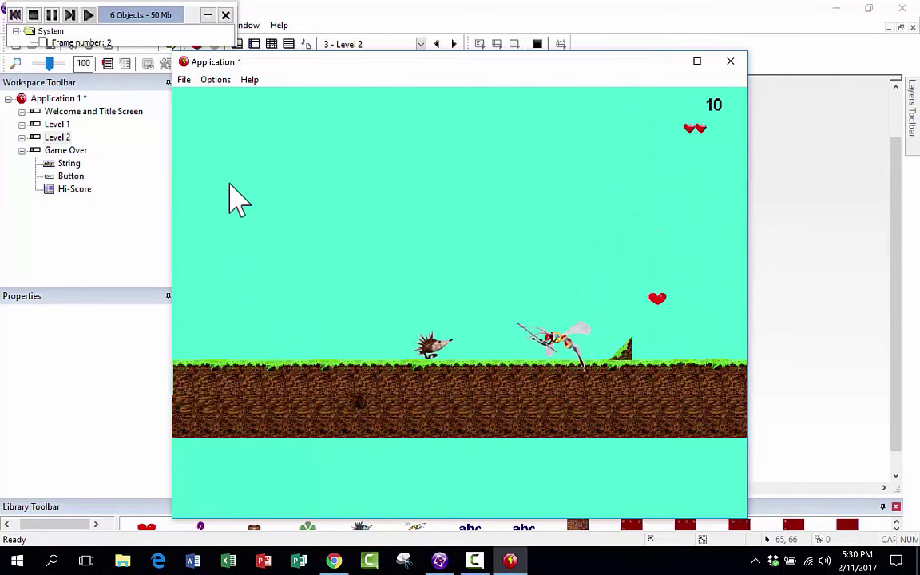
pyautogui.press('Right')
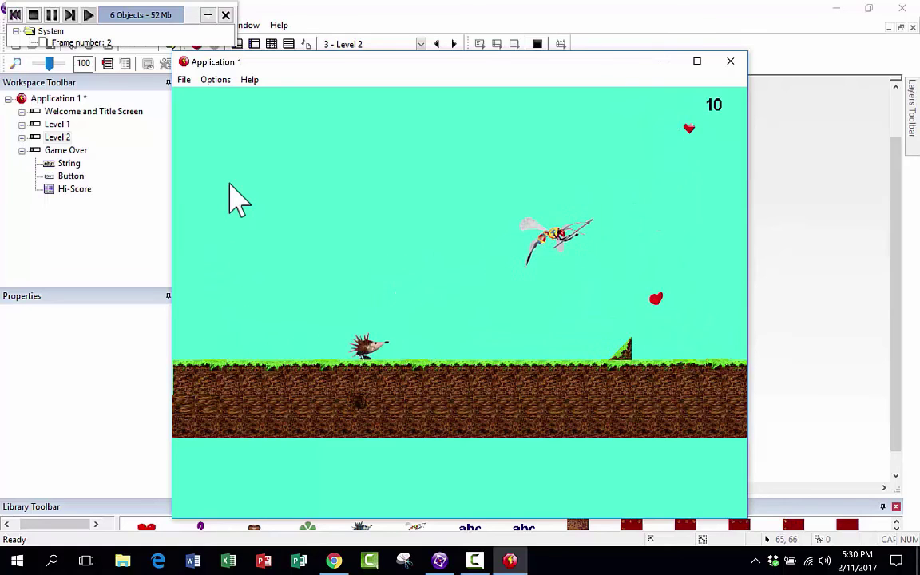
pyautogui.press('Right')
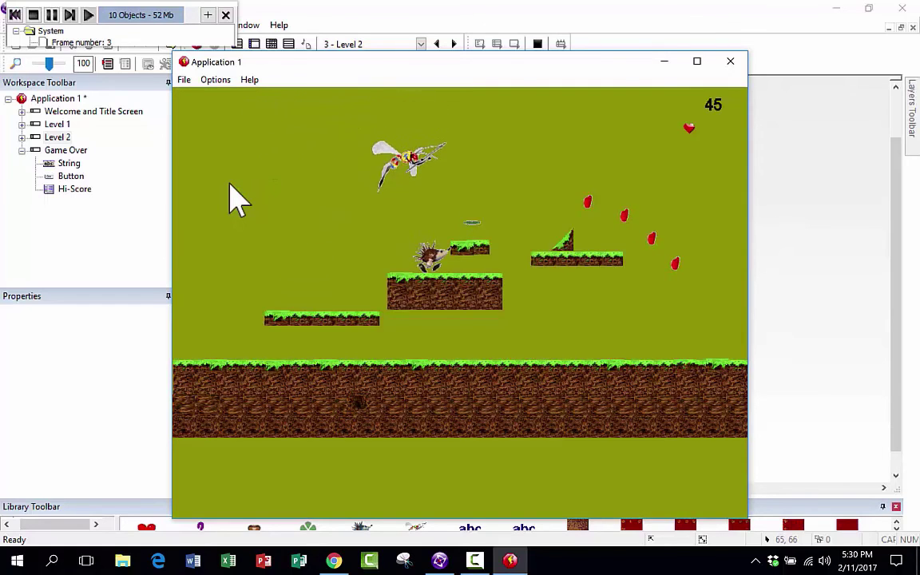
# Play-test Level 2 by moving the hedgehog across the platforms and collecting items until the game ends
pyautogui.press('Right')
pyautogui.press('Up')
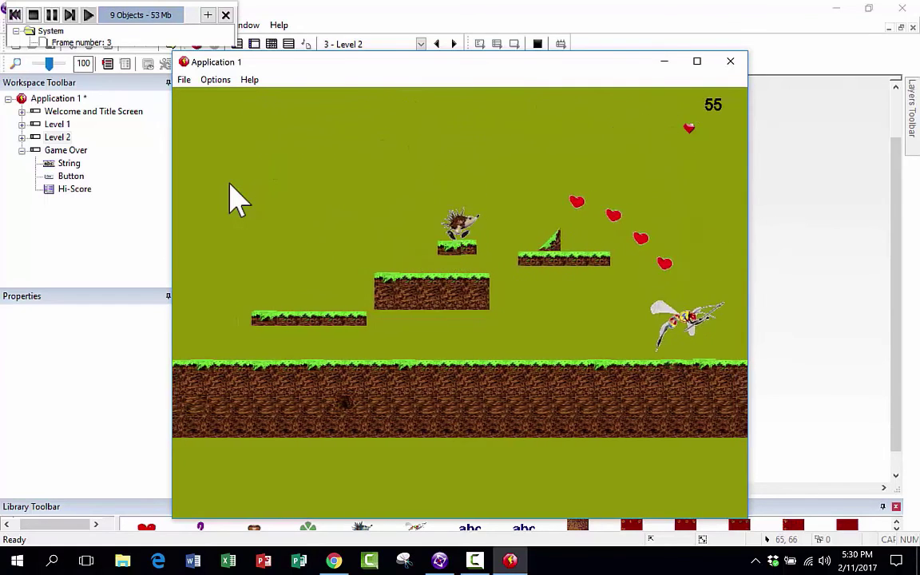
pyautogui.press('Right')
pyautogui.press('Up')
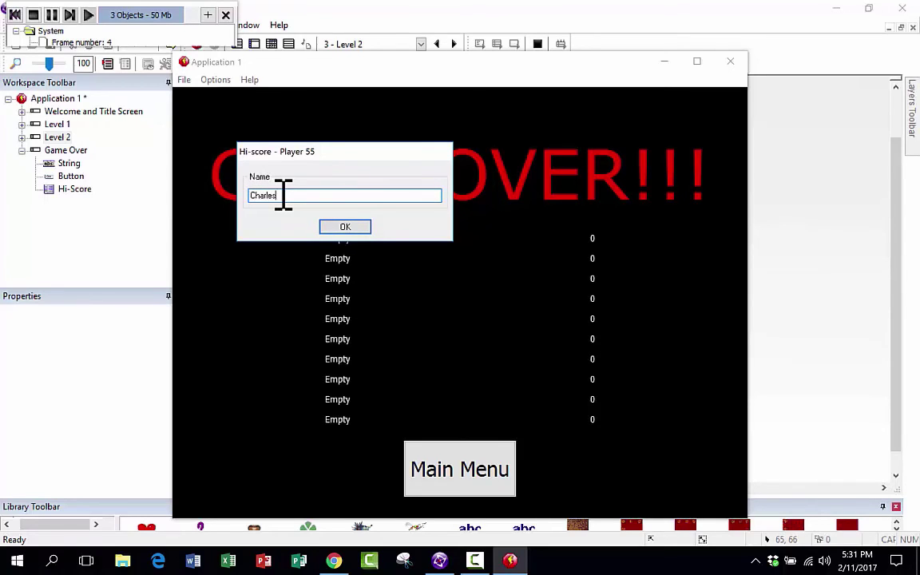
# Enter the player's name for the high-score table and close the game window
pyautogui.write('Charles')
pyautogui.click(345, 227)
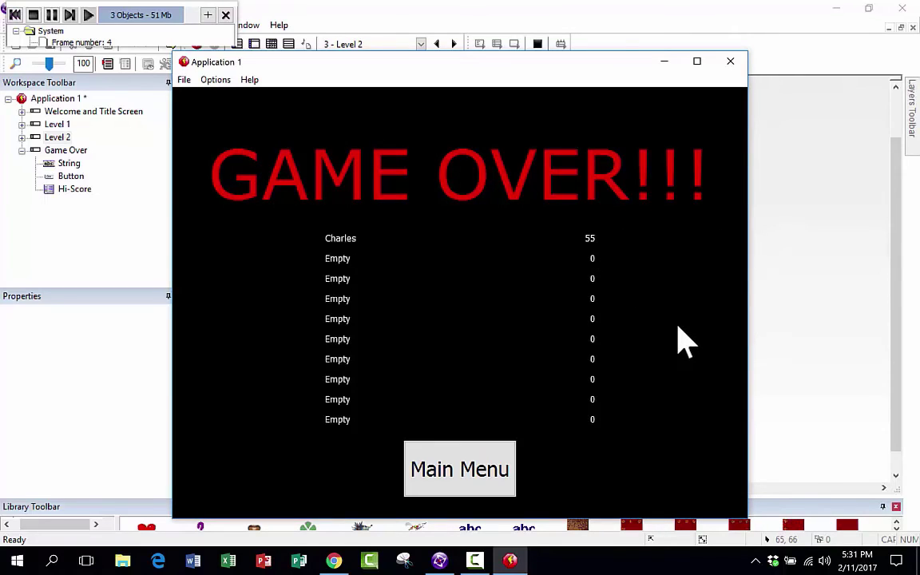
pyautogui.click(730, 61)
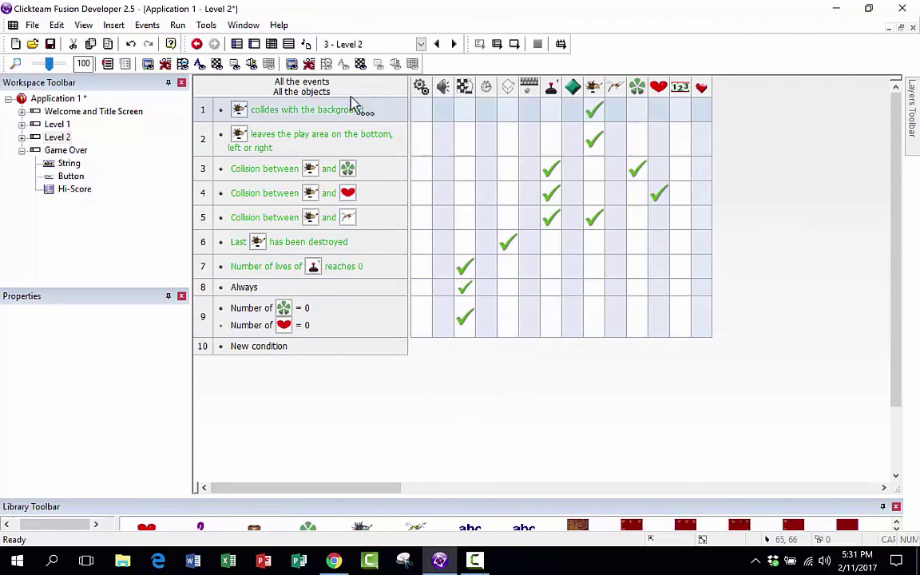
# In the Level 2 events, add a jump to the Game Over frame to the event testing for zero clovers and zero hearts
pyautogui.doubleClick(68, 138)
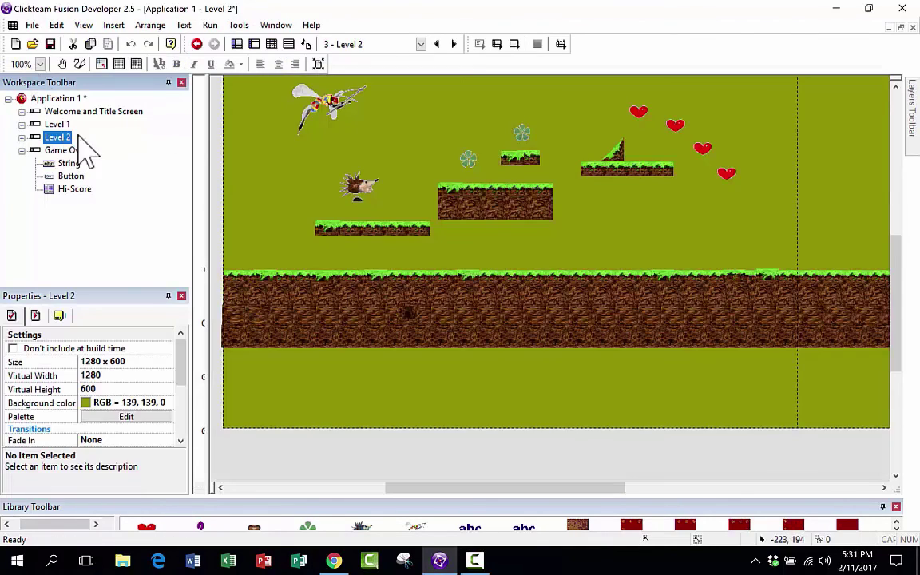
pyautogui.click(288, 67)
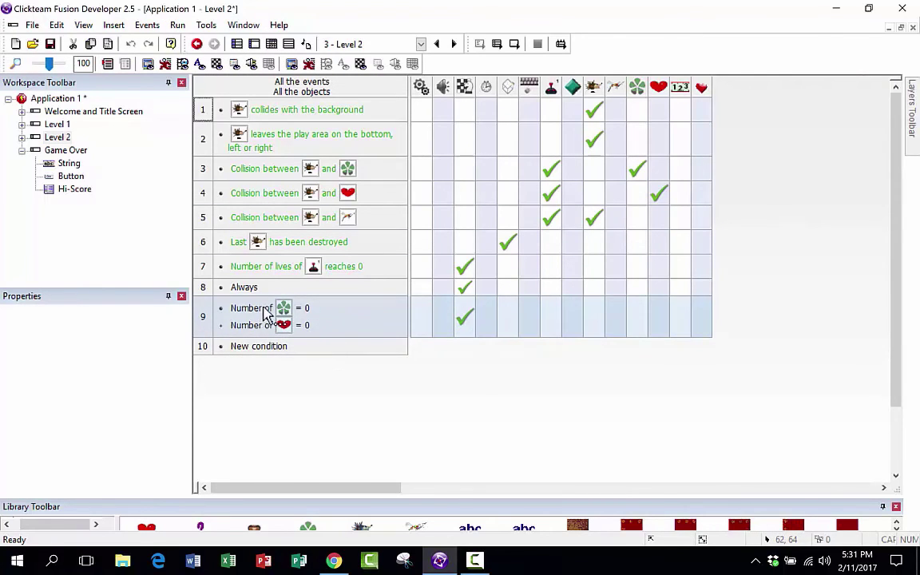
pyautogui.rightClick(459, 330)
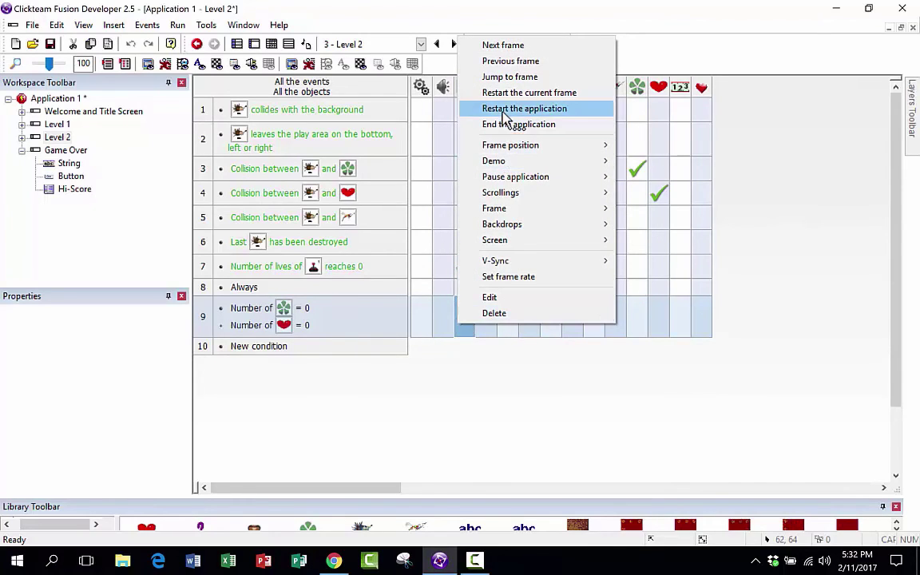
pyautogui.click(505, 76)
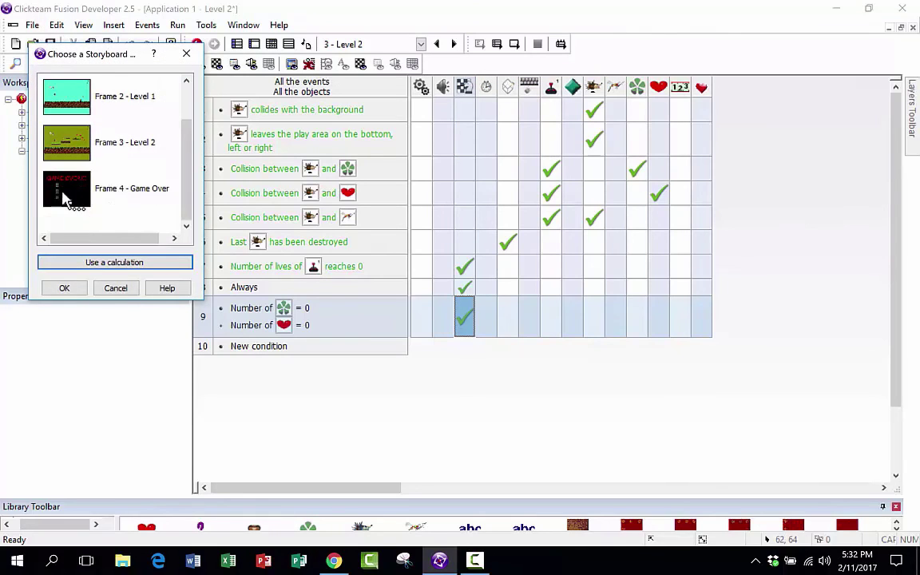
pyautogui.doubleClick(72, 199)
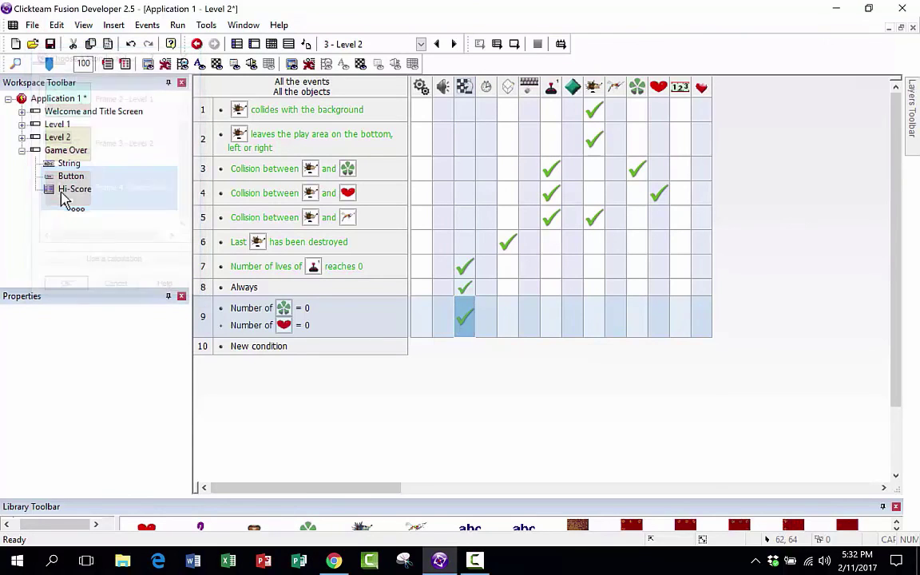
# Delete the "Jump to frame 3" action from the Level 2 event testing for zero clovers and zero hearts
pyautogui.rightClick(468, 320)
pyautogui.moveTo(503, 309)
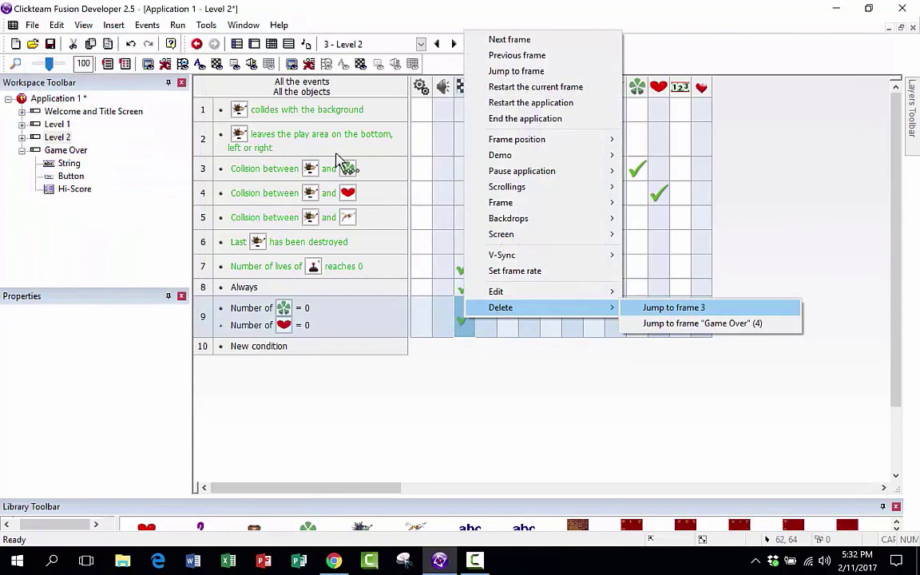
pyautogui.click(651, 308)
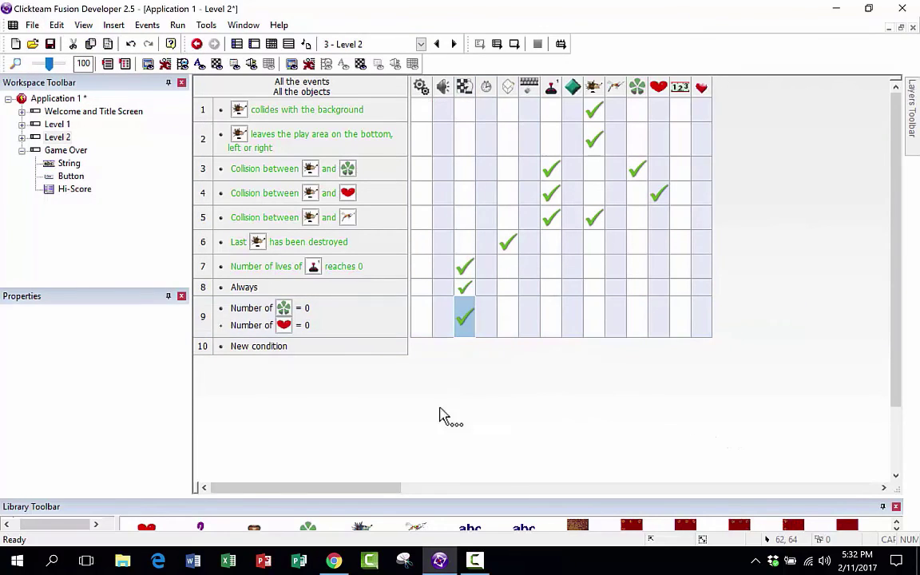
pyautogui.click(237, 44)
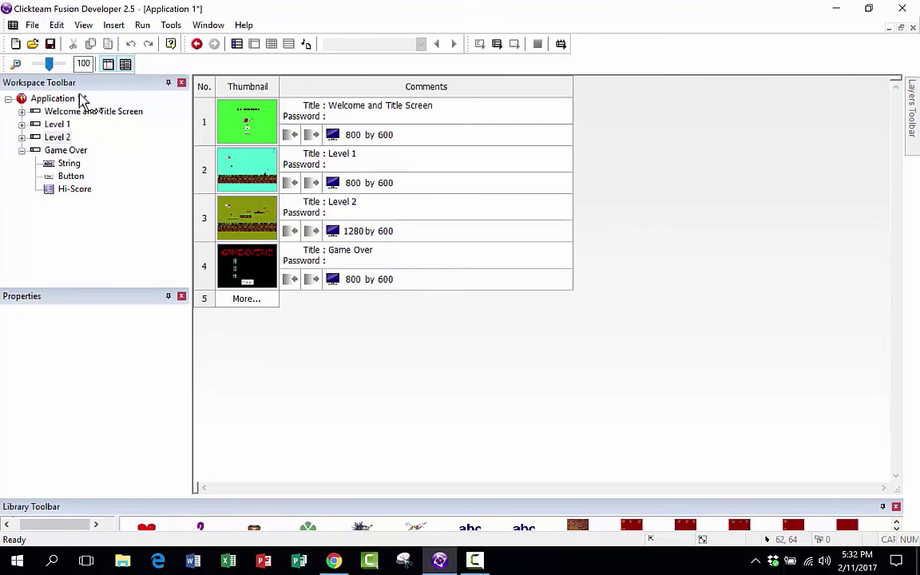
pyautogui.click(32, 25)
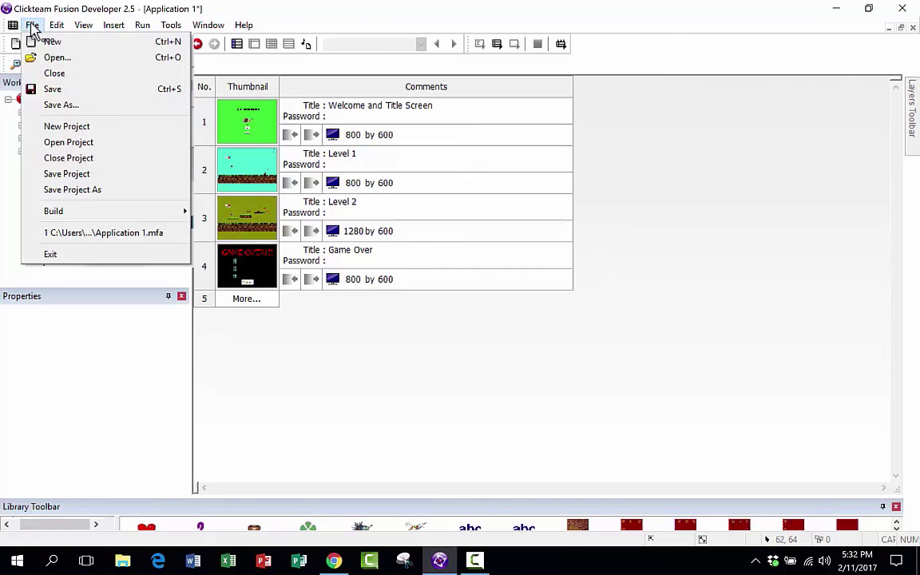
pyautogui.moveTo(64, 216)
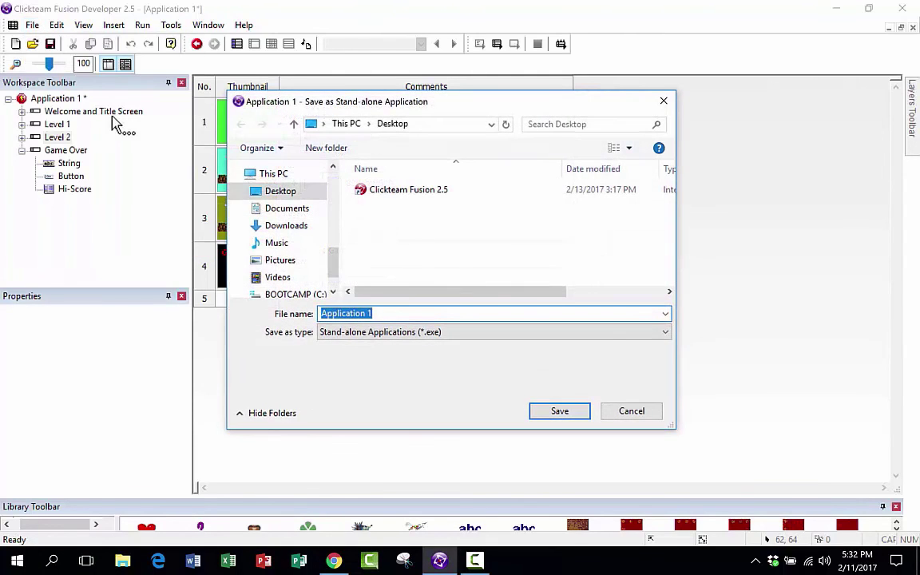
pyautogui.press('Tab')
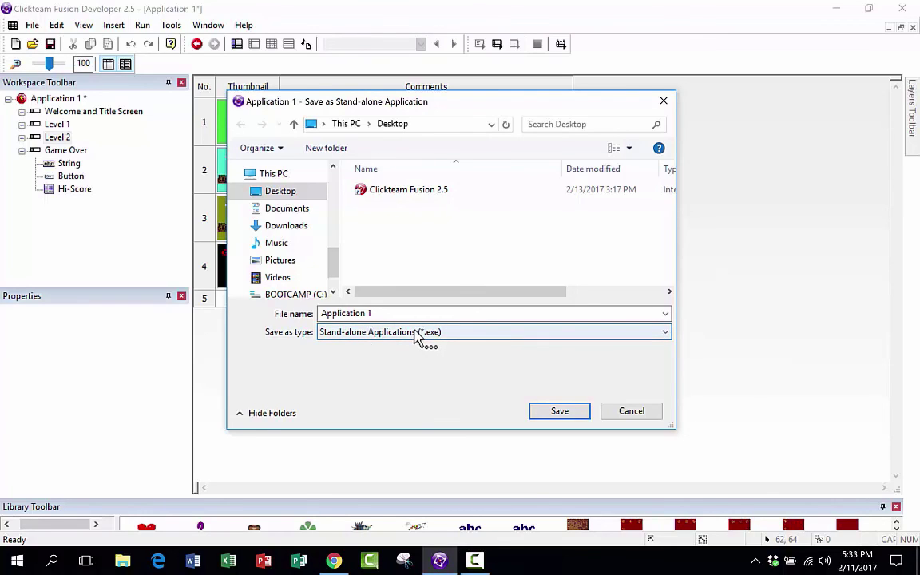
# Build the game as a stand-alone application named "Spiko the Hedgehog" on the Desktop
pyautogui.click(32, 25)
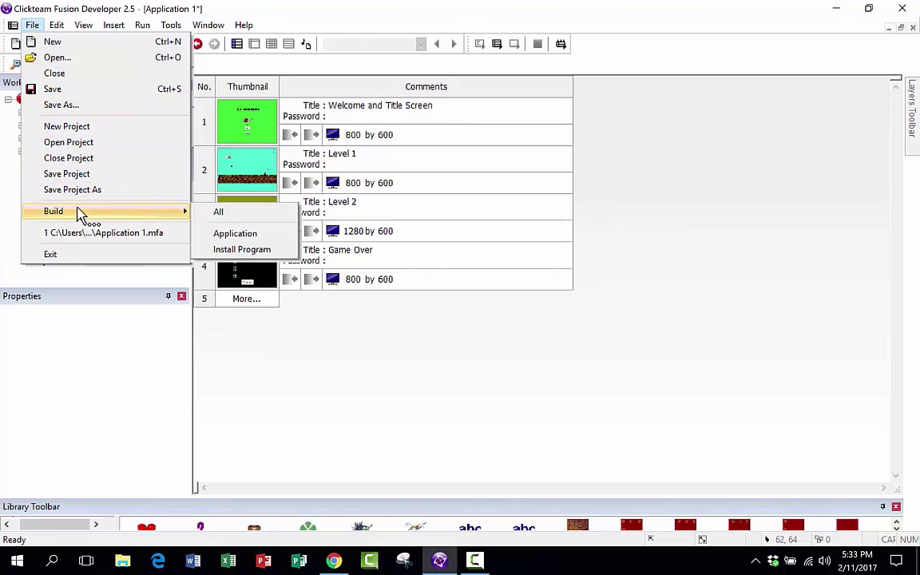
pyautogui.click(231, 234)
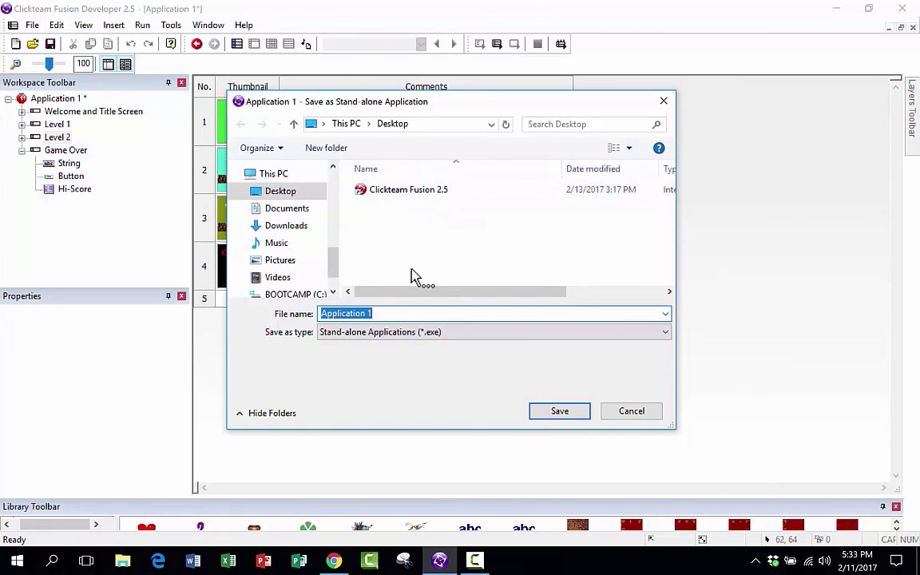
pyautogui.write('Spiko')
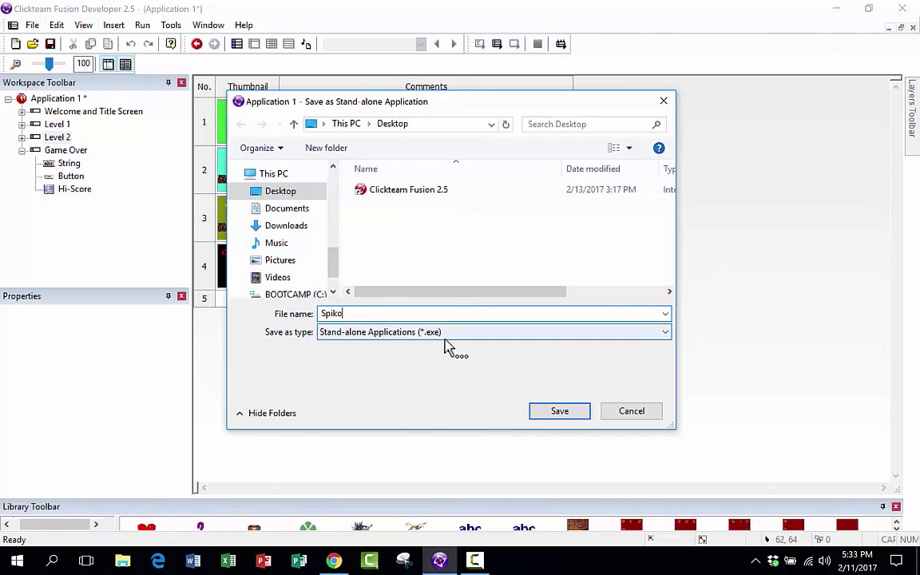
pyautogui.write(' the')
pyautogui.click(559, 410)
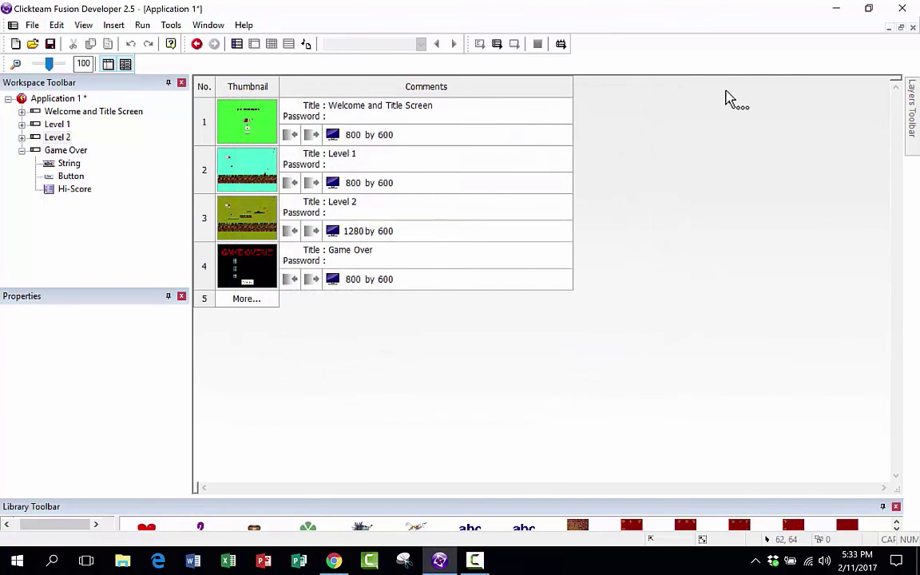
# Show the desktop, move the Spiko the Hedgehog program to an open area, and launch it
pyautogui.click(901, 16)
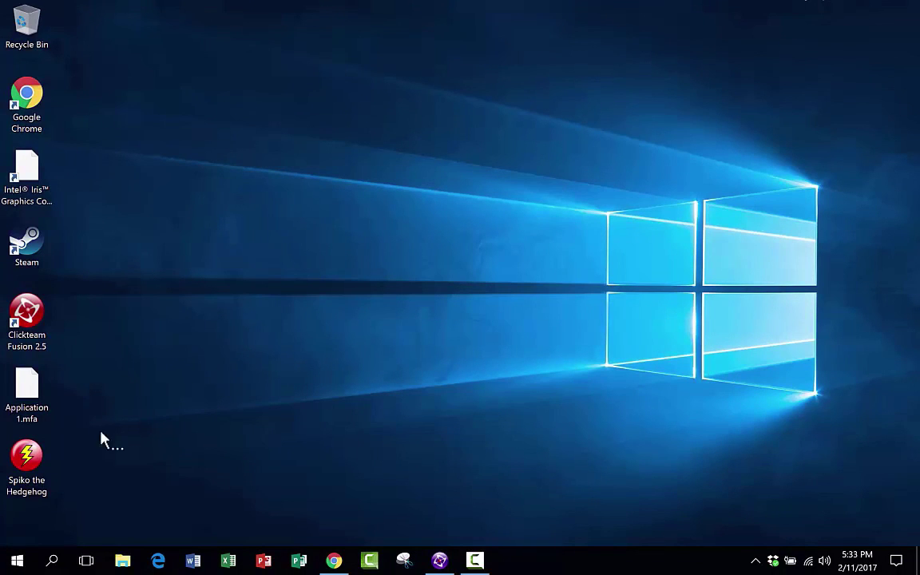
pyautogui.moveTo(26, 460); pyautogui.dragTo(403, 96)
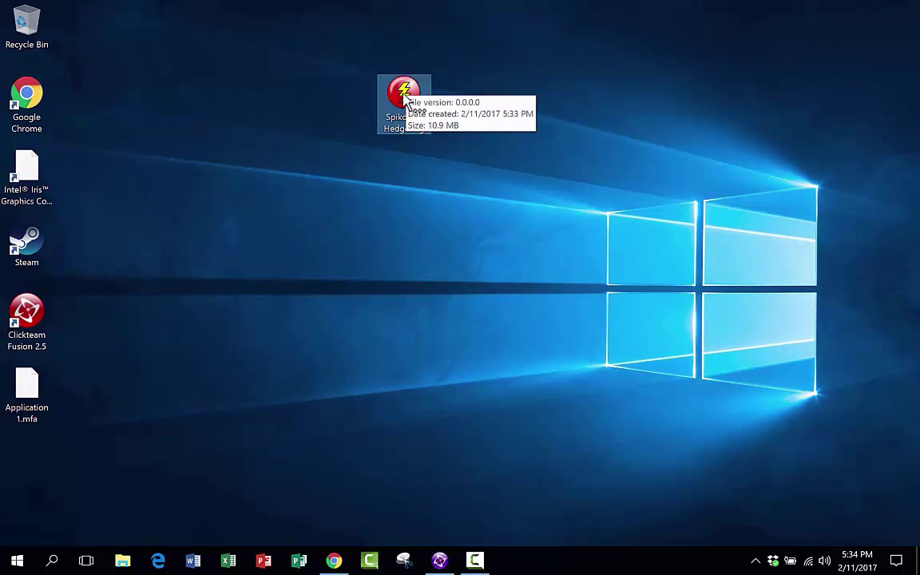
pyautogui.moveTo(404, 116); pyautogui.dragTo(479, 127)
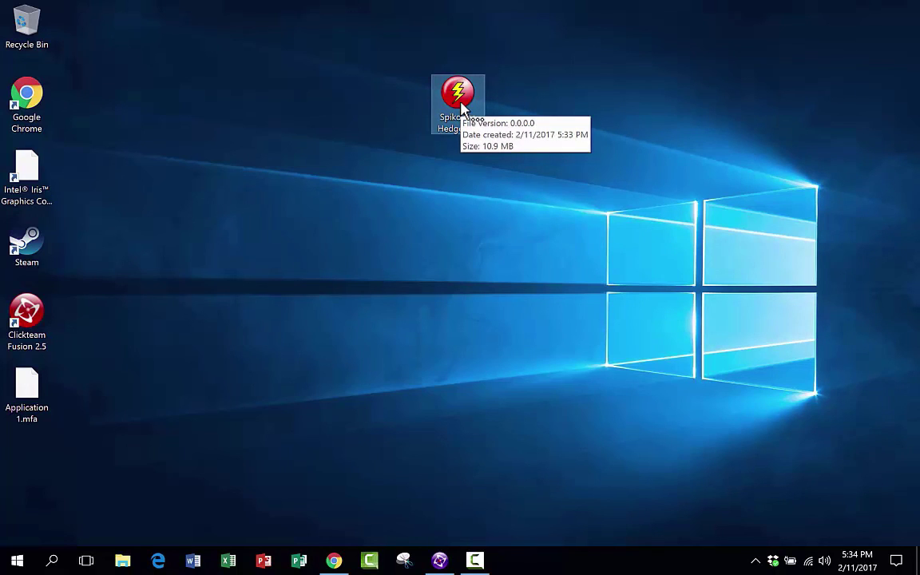
pyautogui.moveTo(463, 104); pyautogui.dragTo(239, 76)
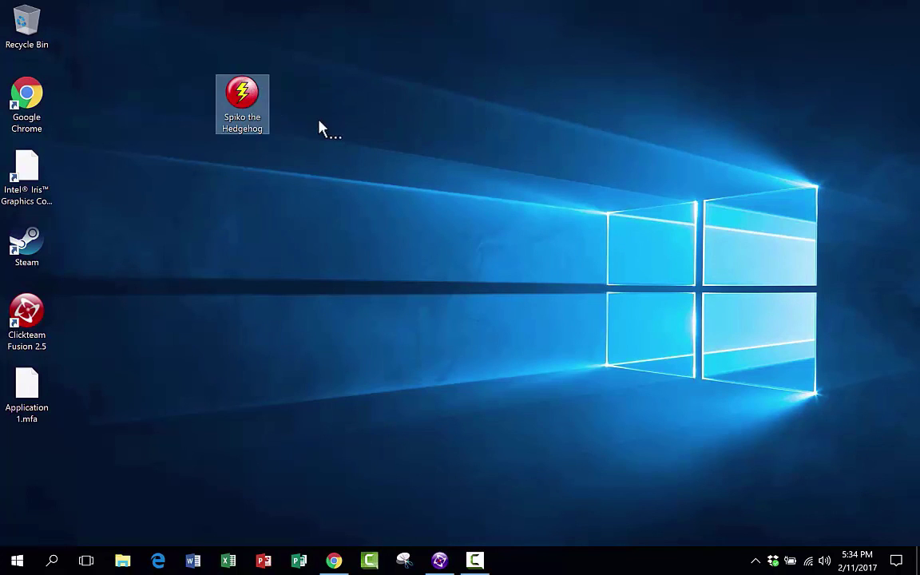
pyautogui.doubleClick(248, 112)
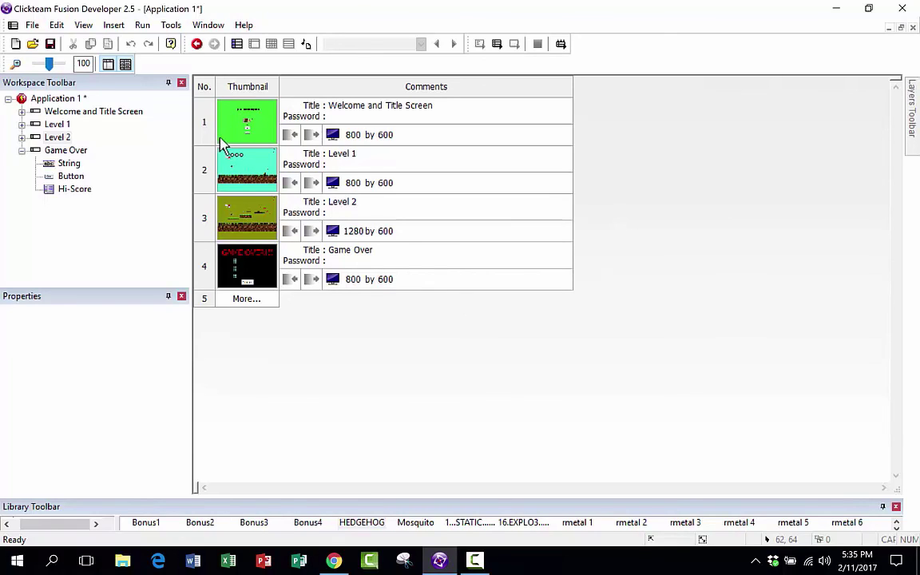
# Look over the title screen and the Level 1, Level 2 and Game Over frames, and return to the storyboard
pyautogui.click(251, 137)
pyautogui.click(125, 65)
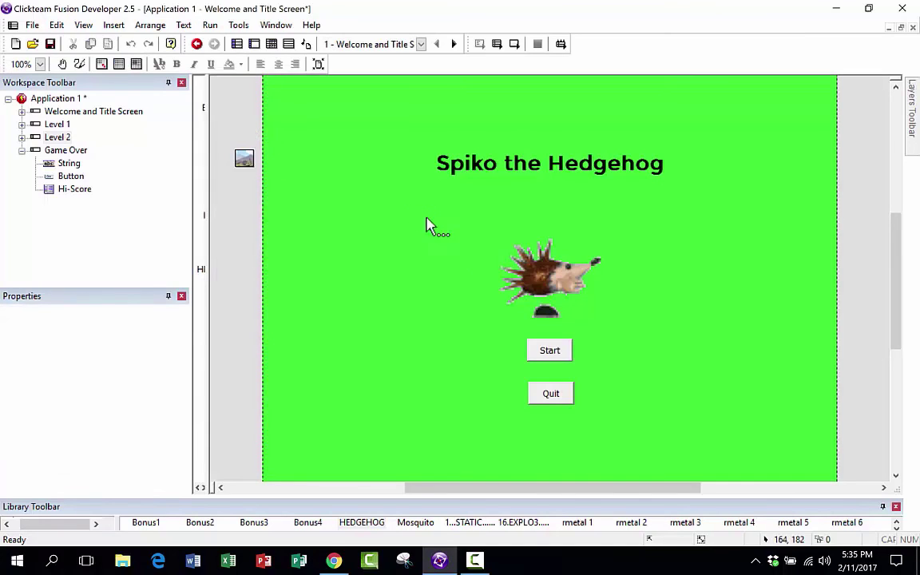
pyautogui.click(56, 124)
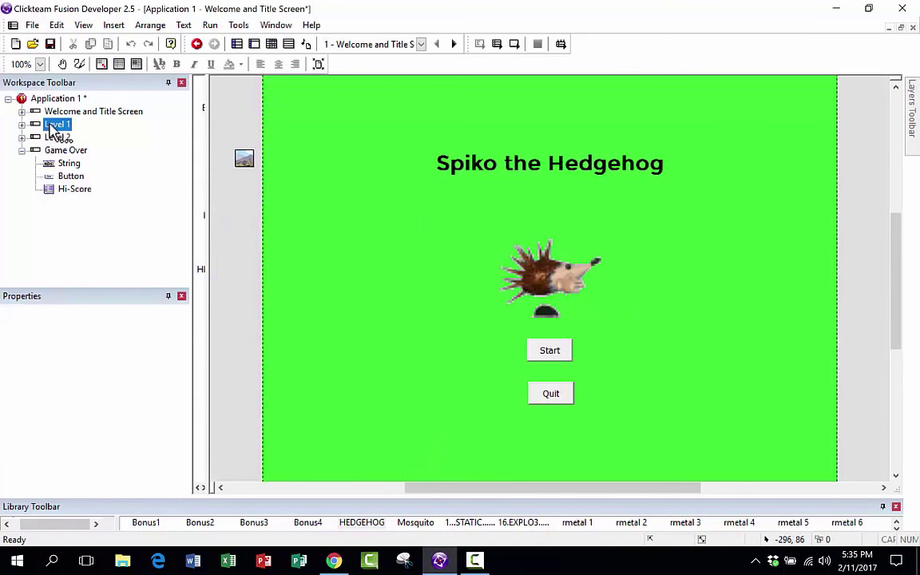
pyautogui.click(58, 137)
pyautogui.click(66, 151)
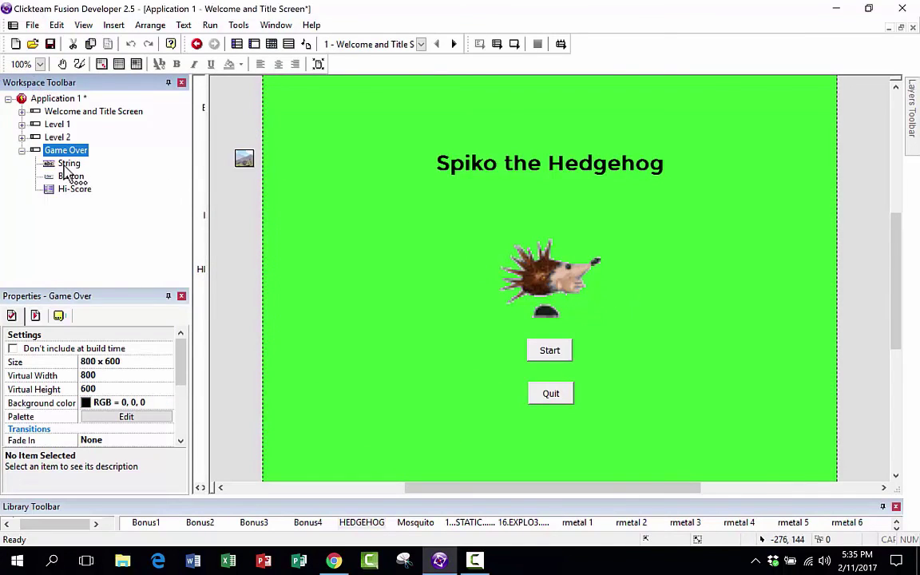
pyautogui.hotkey('ctrl', 'b')
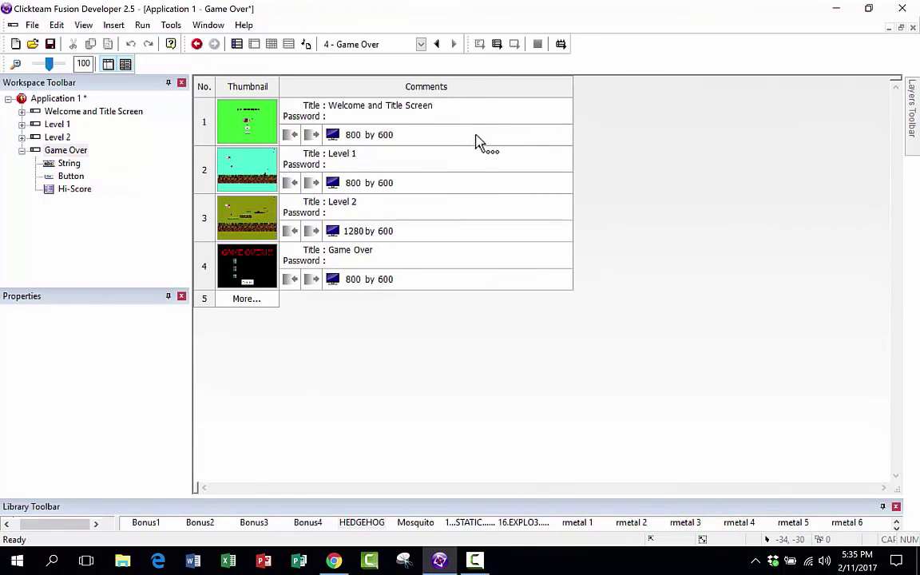